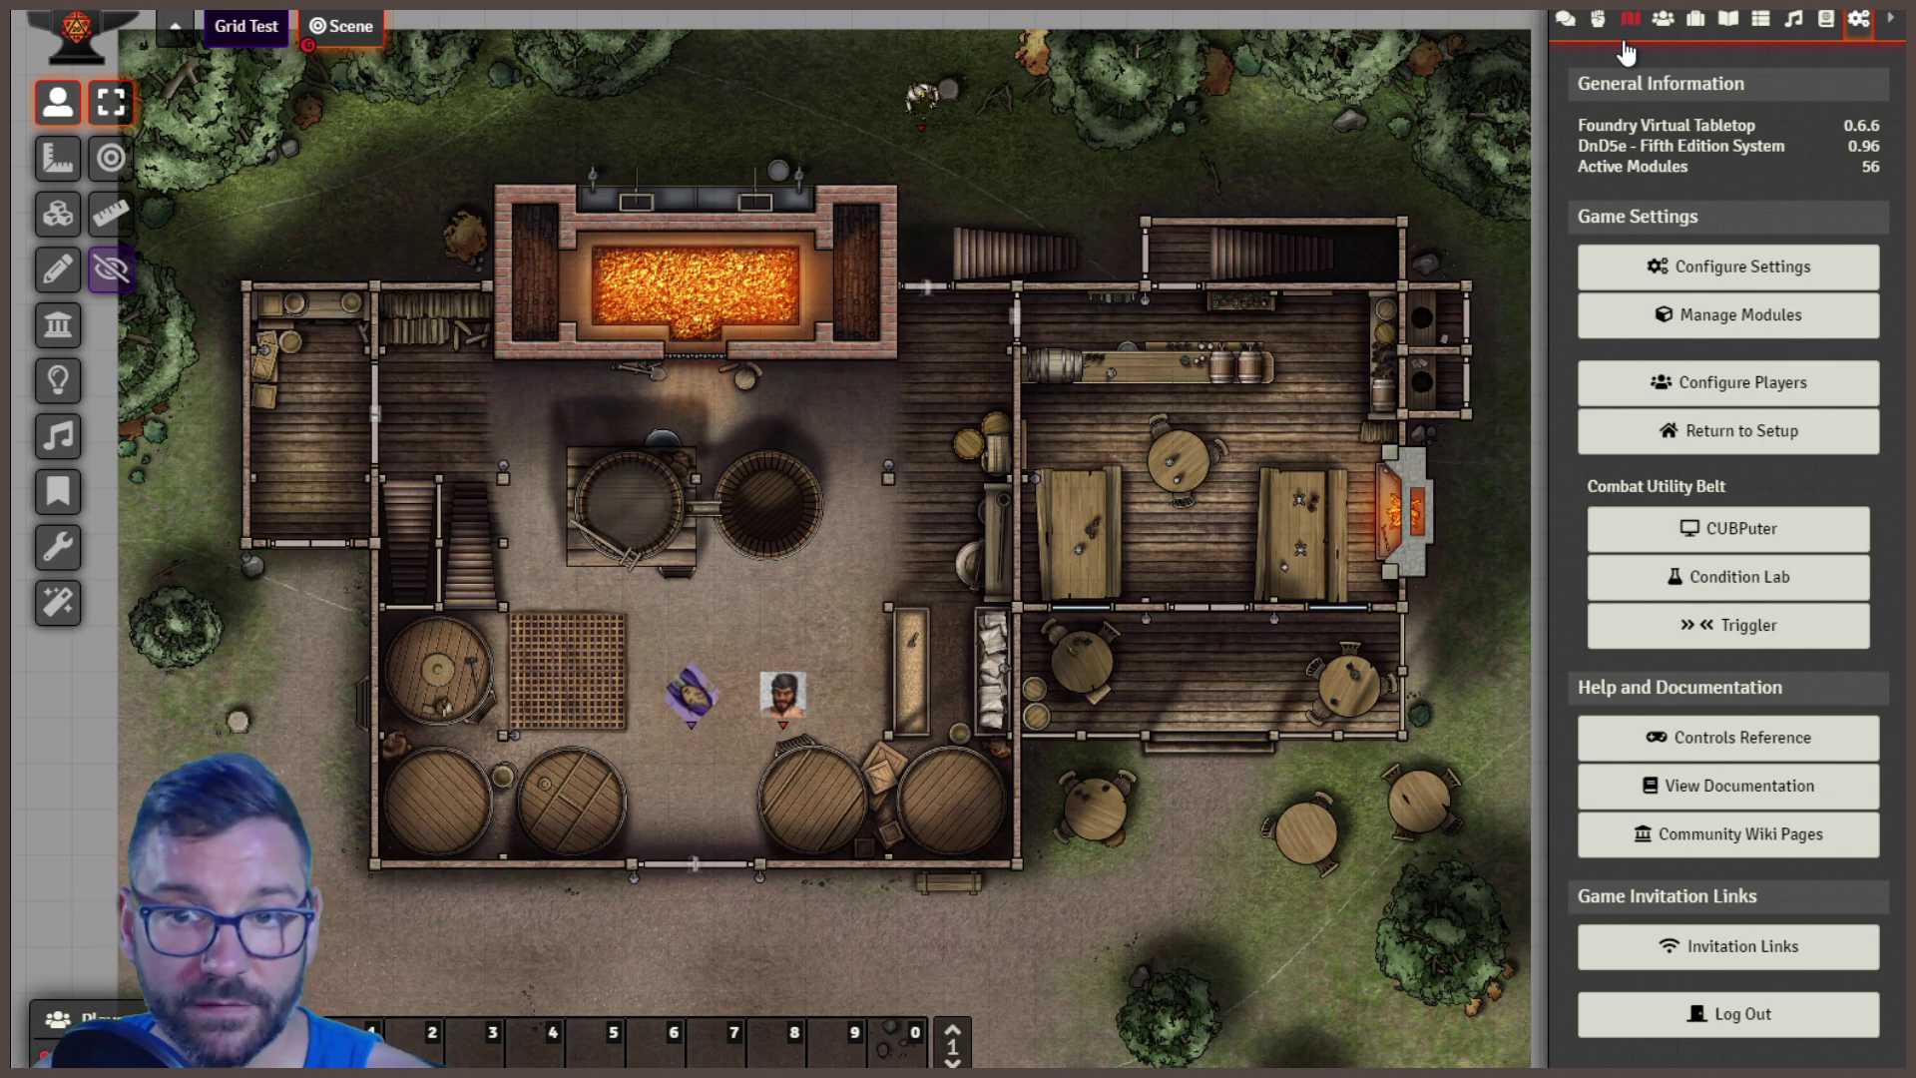
- Open the downtime activities on Si'unati Winthrope's character sheet
{"action": "left_click", "coordinate": [1663, 22]}
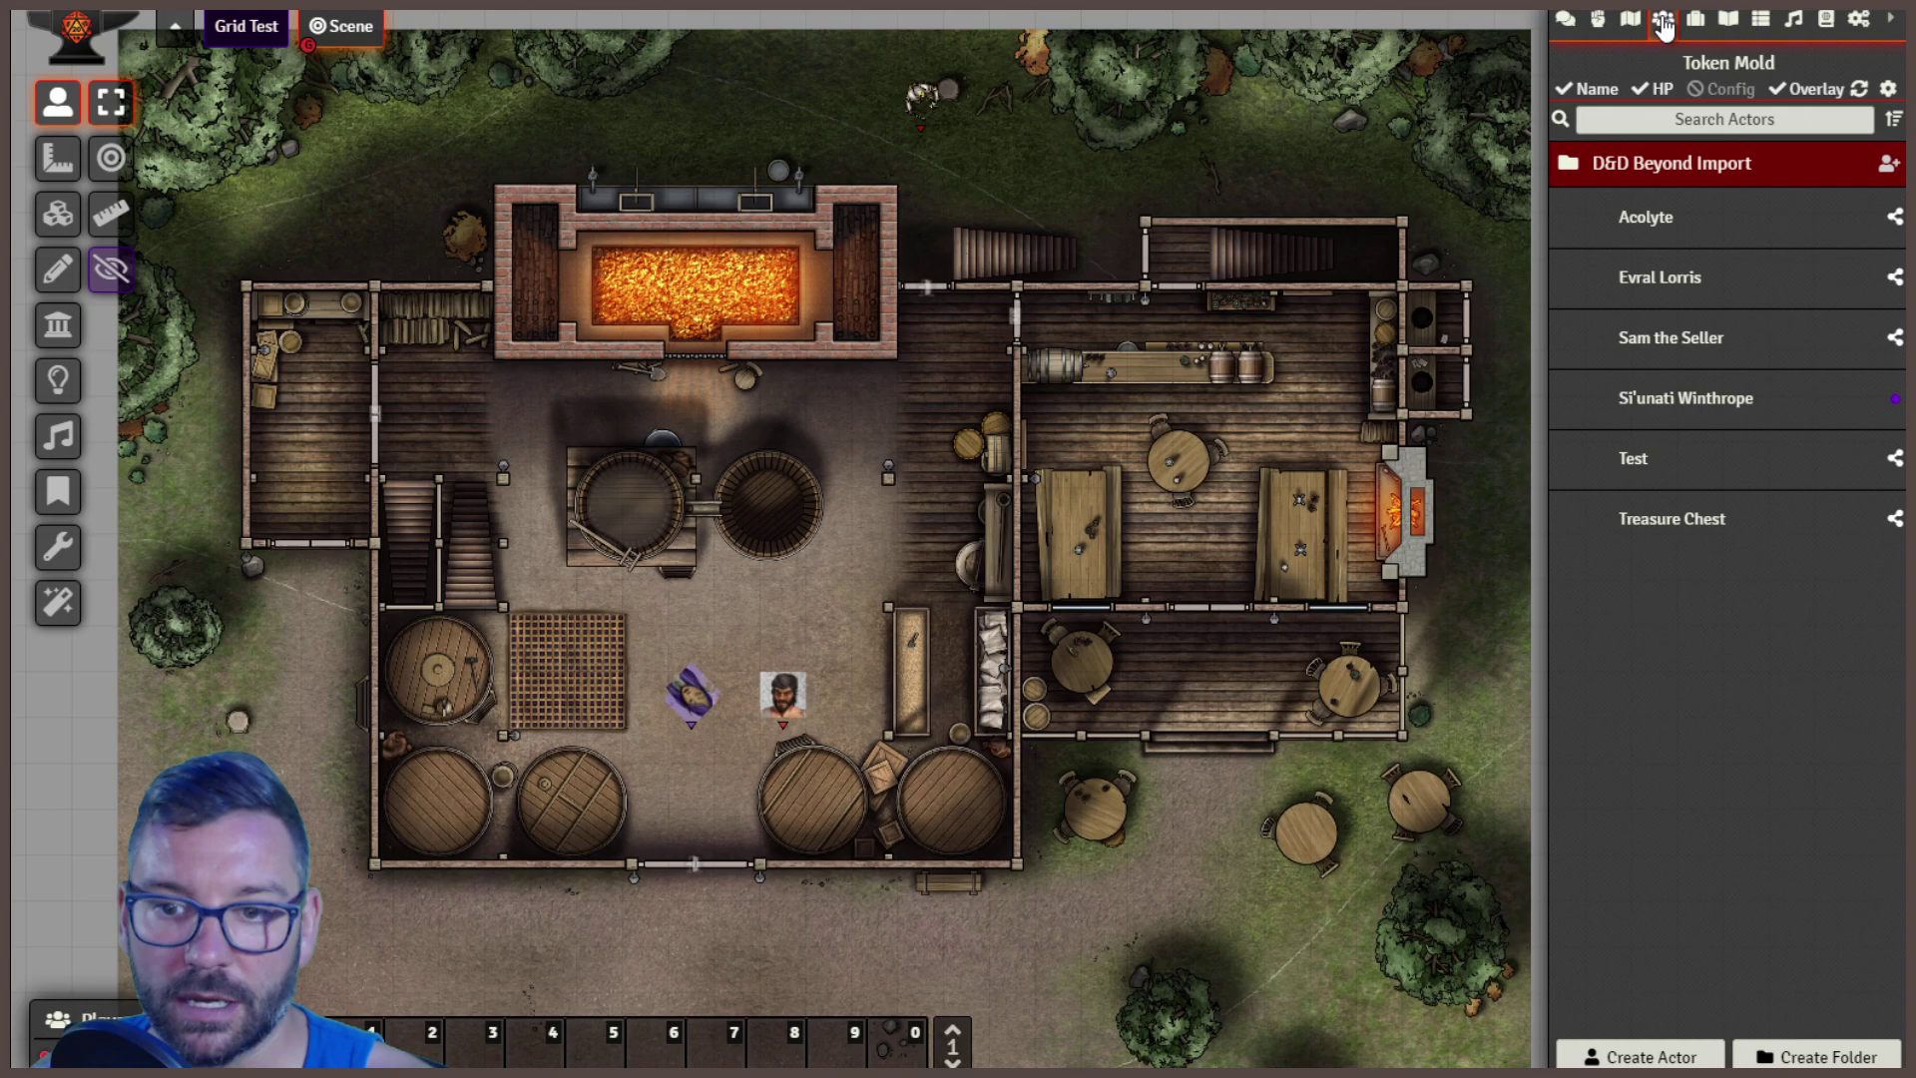
{"action": "left_click", "coordinate": [1696, 398]}
{"action": "left_click_drag", "start_coordinate": [837, 123], "coordinate": [685, 92]}
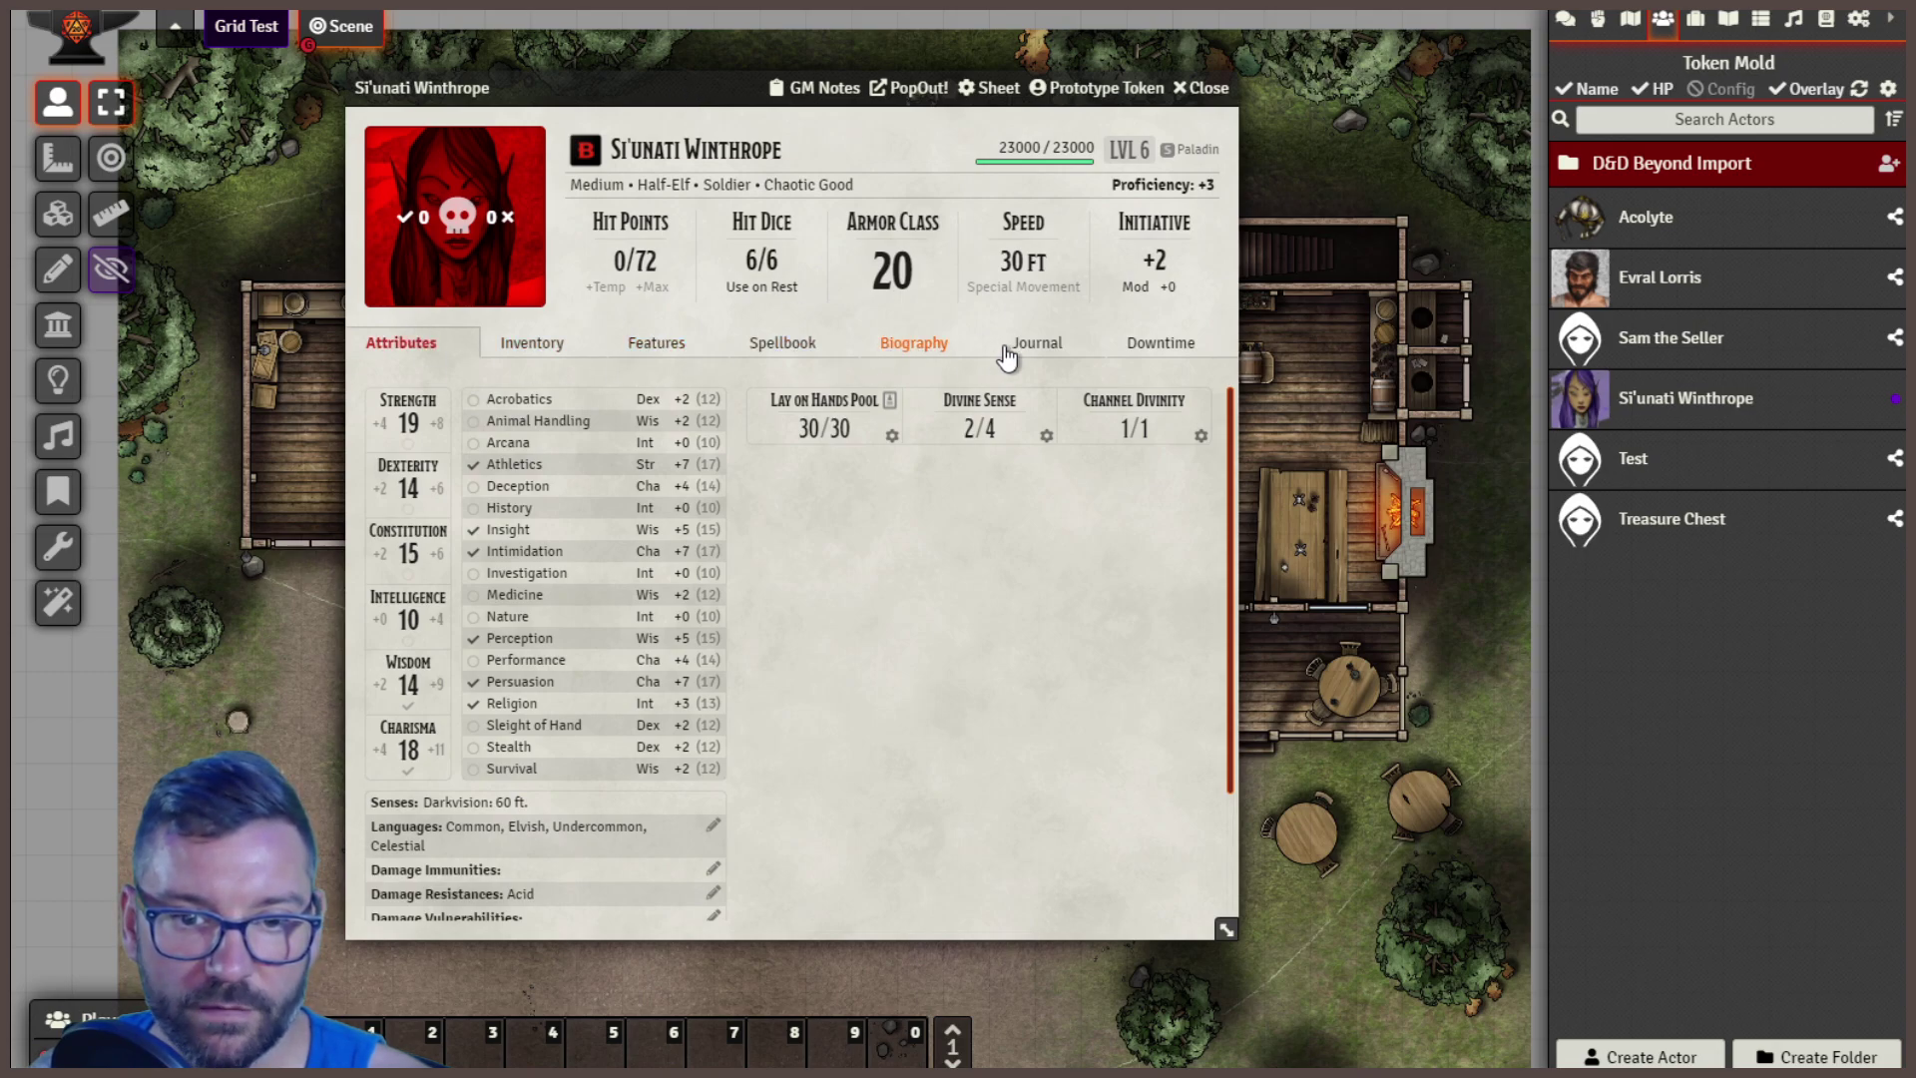
{"action": "left_click", "coordinate": [1172, 350]}
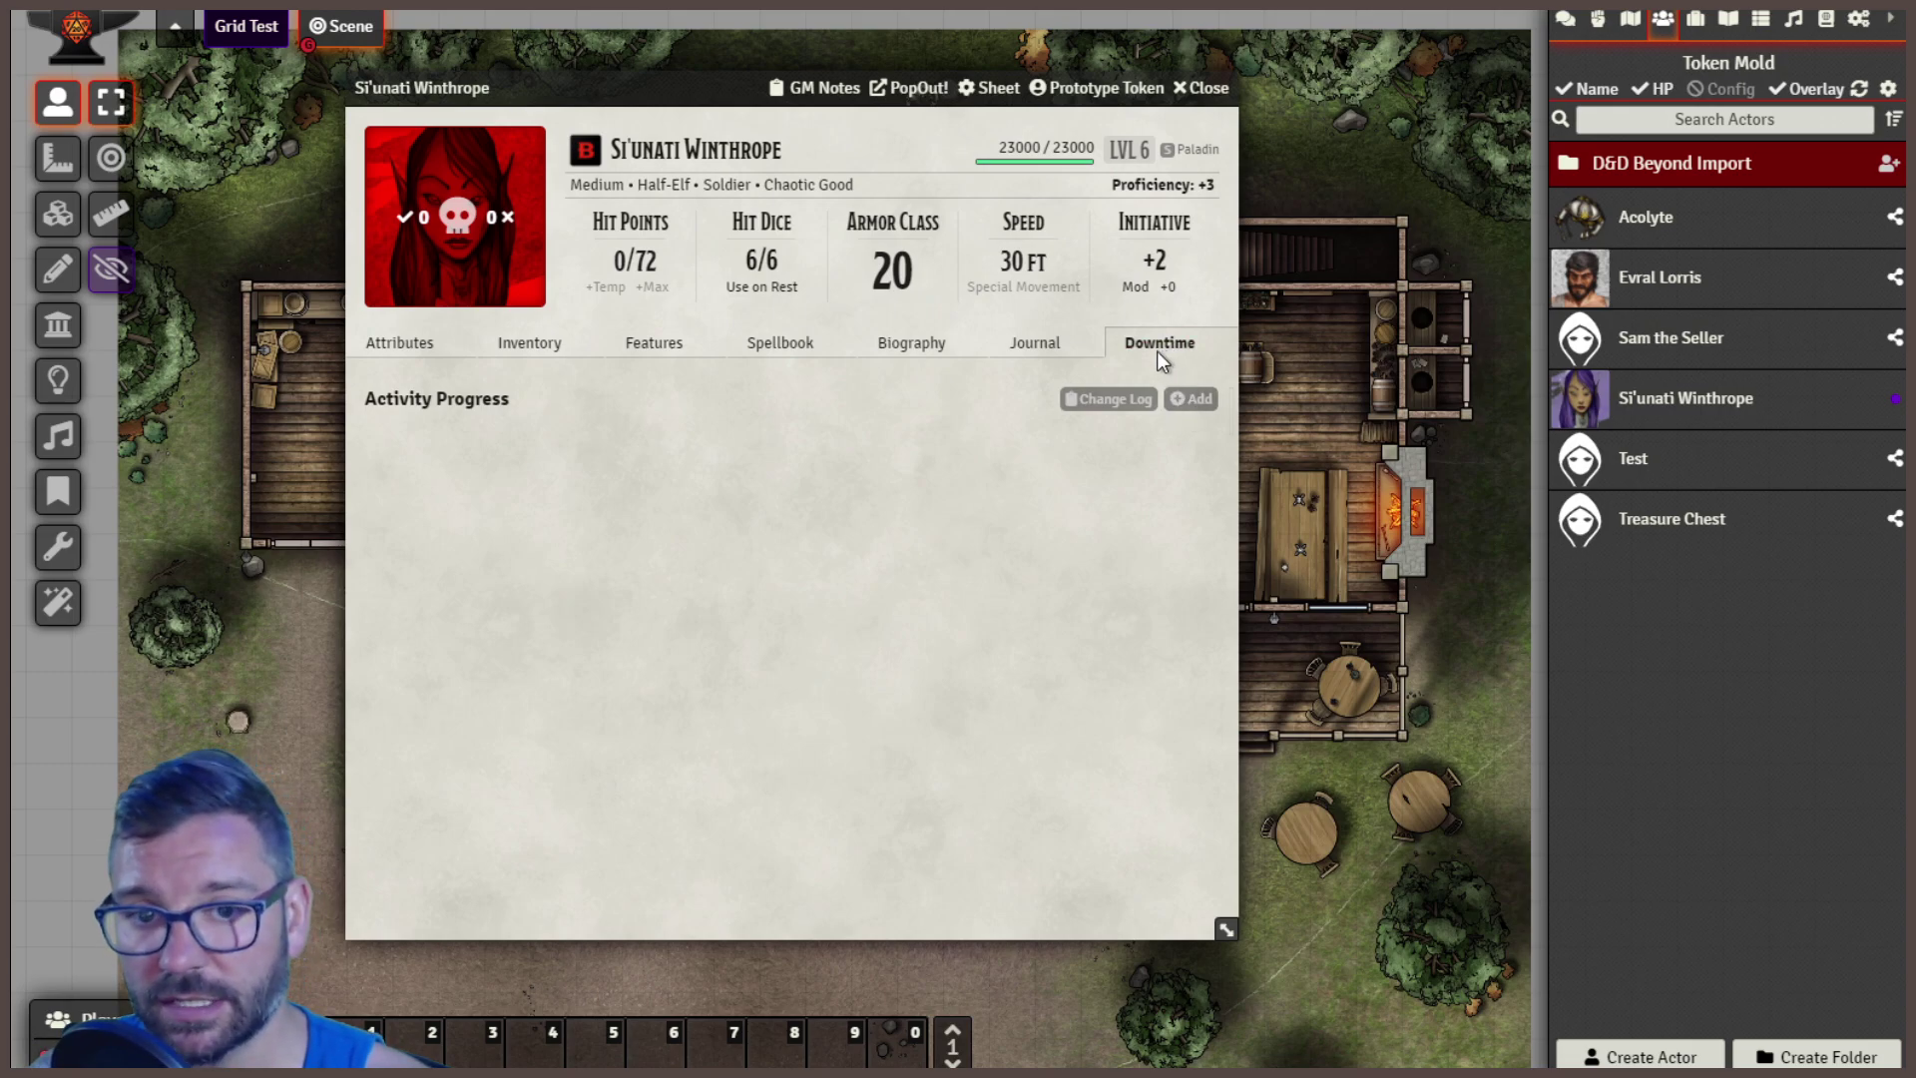
- Start a new downtime activity named "Scrimshaw" with the Simple progression type
{"action": "left_click", "coordinate": [1195, 399]}
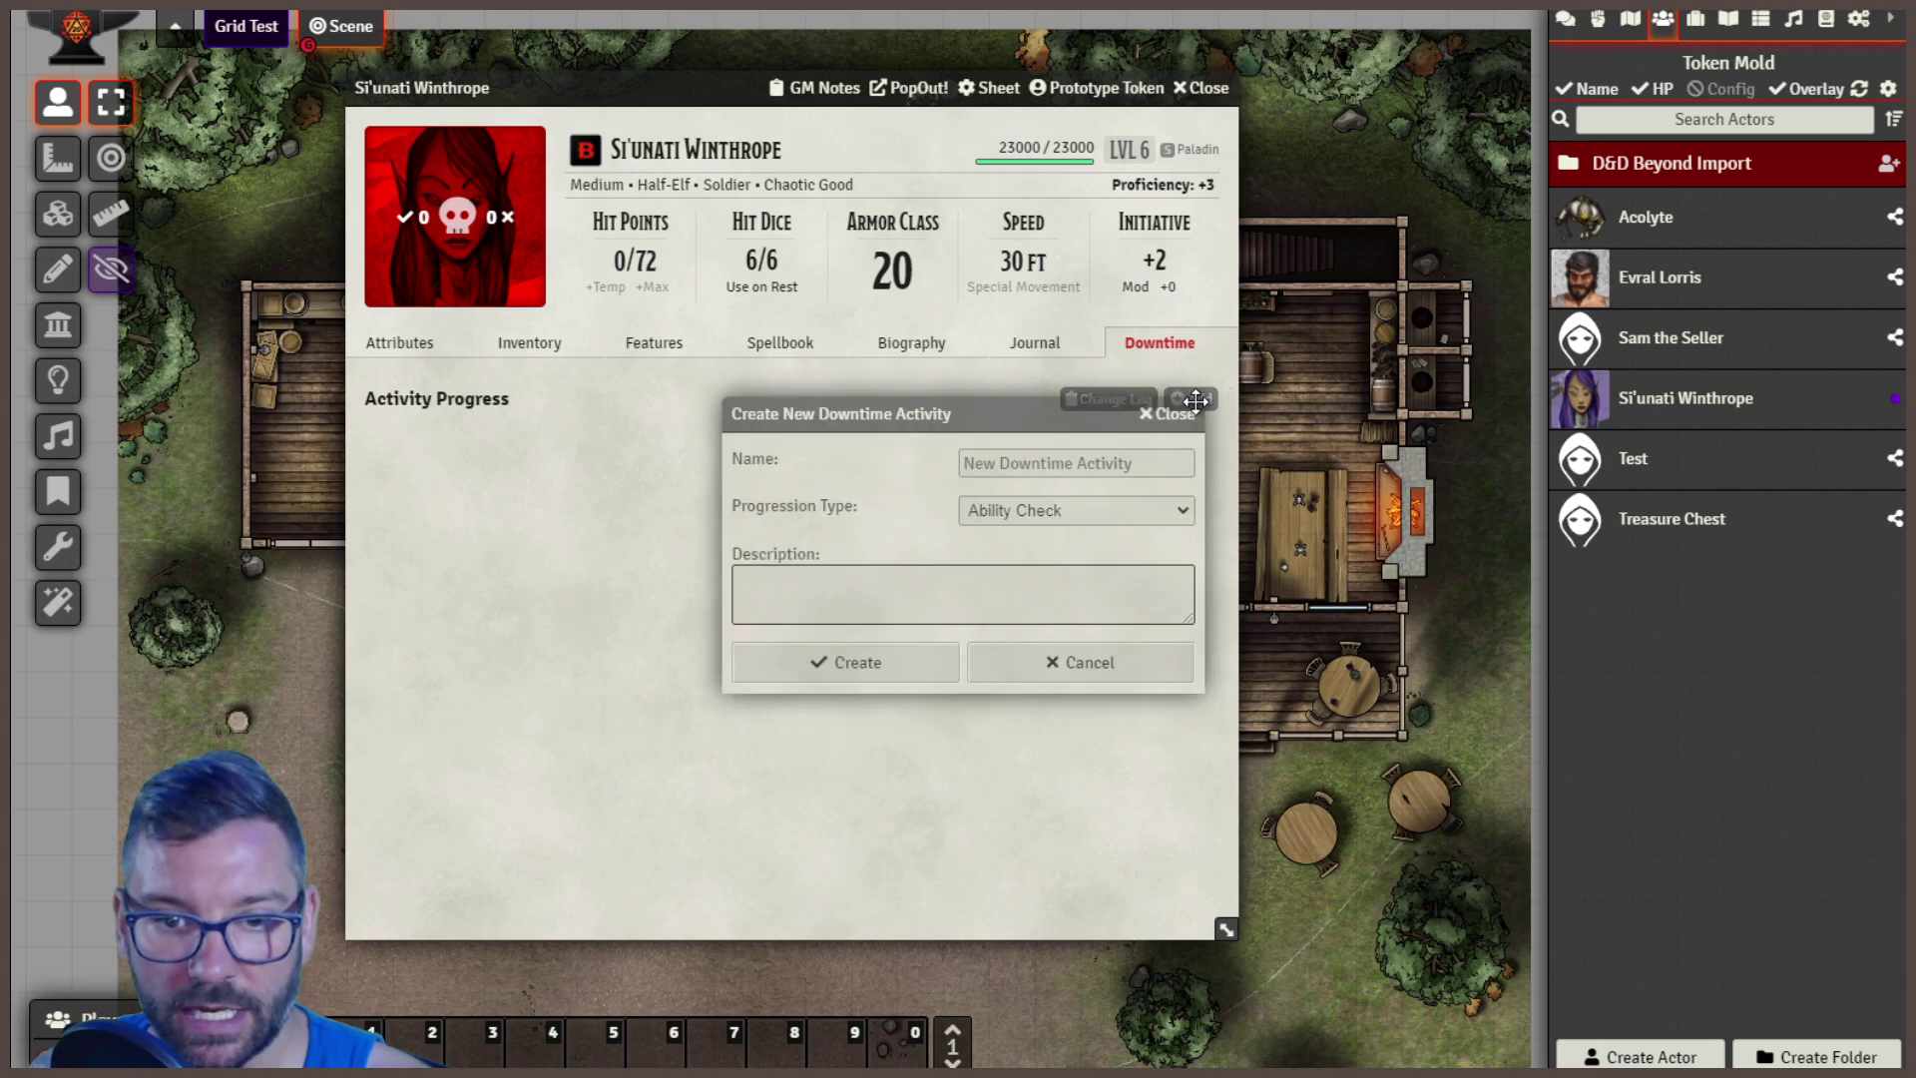
{"action": "left_click", "coordinate": [1054, 462]}
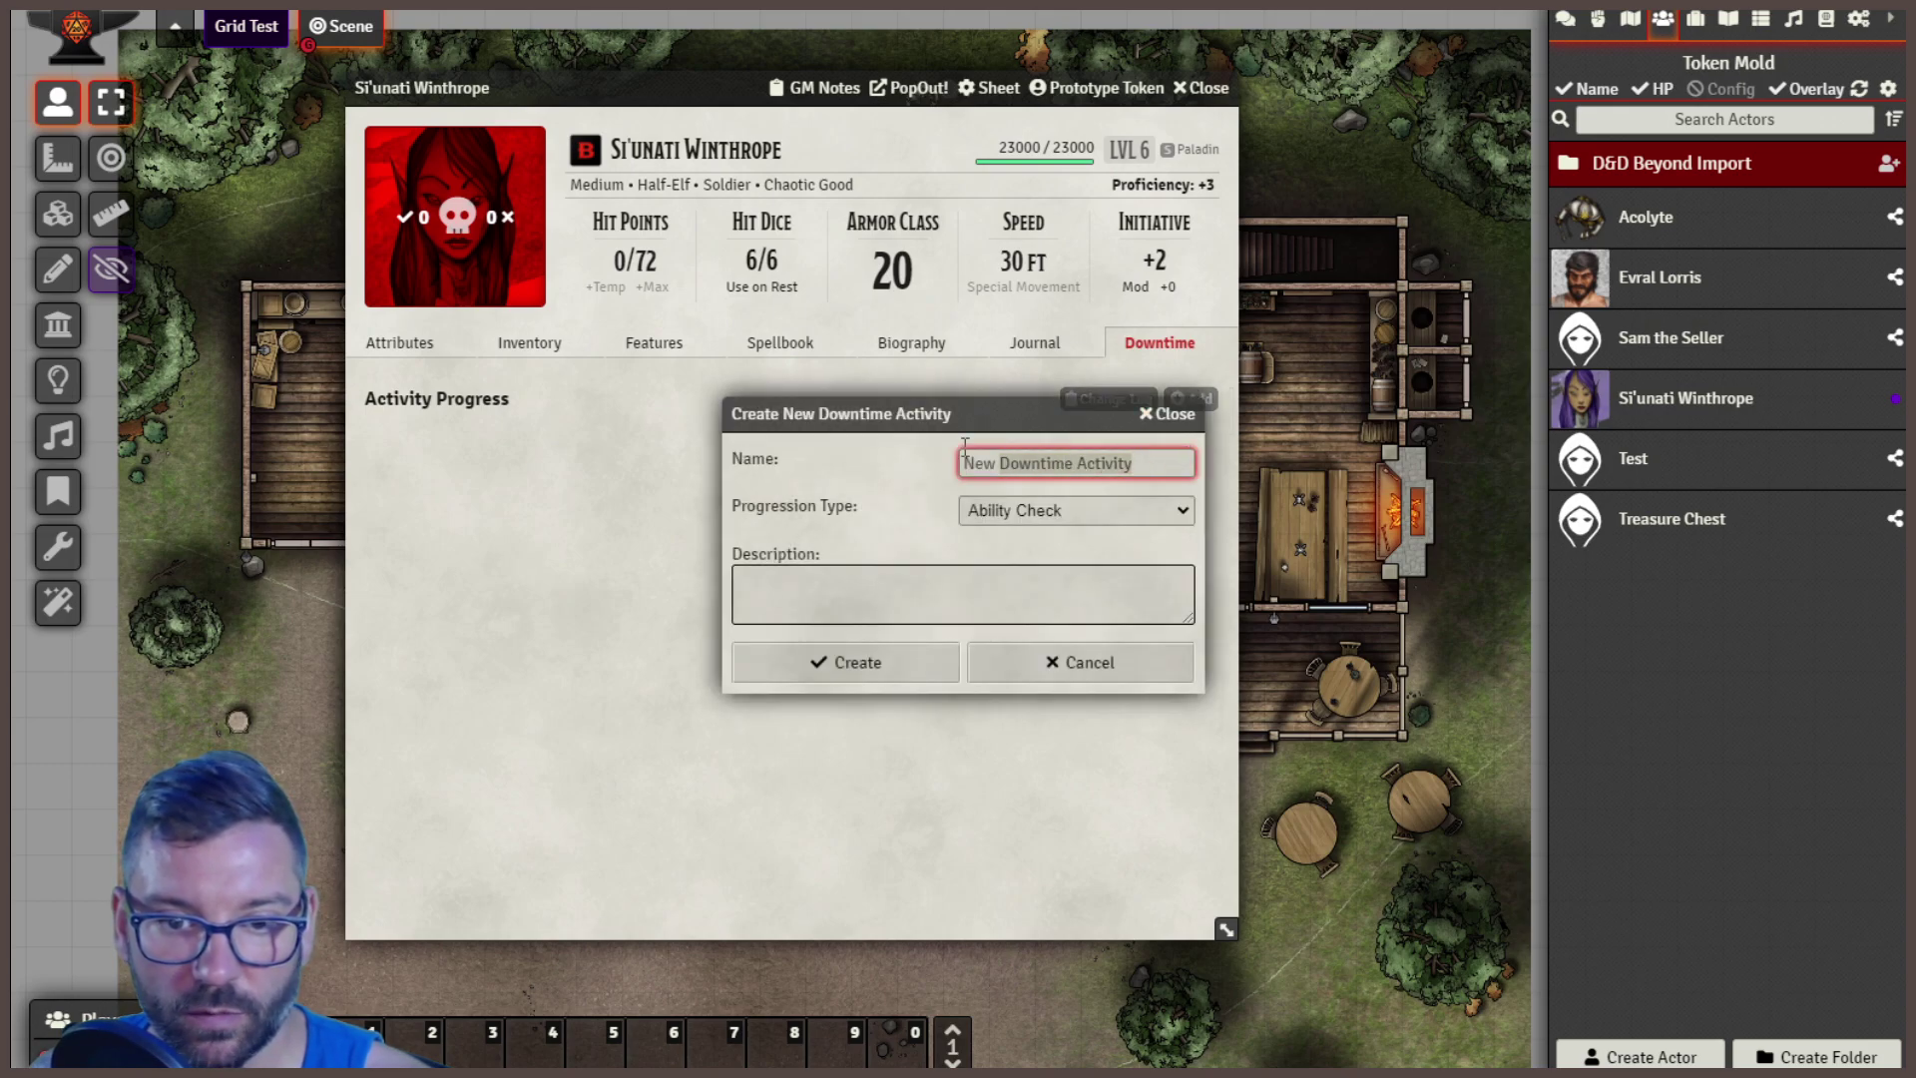
{"action": "type", "text": "Scrimshaw"}
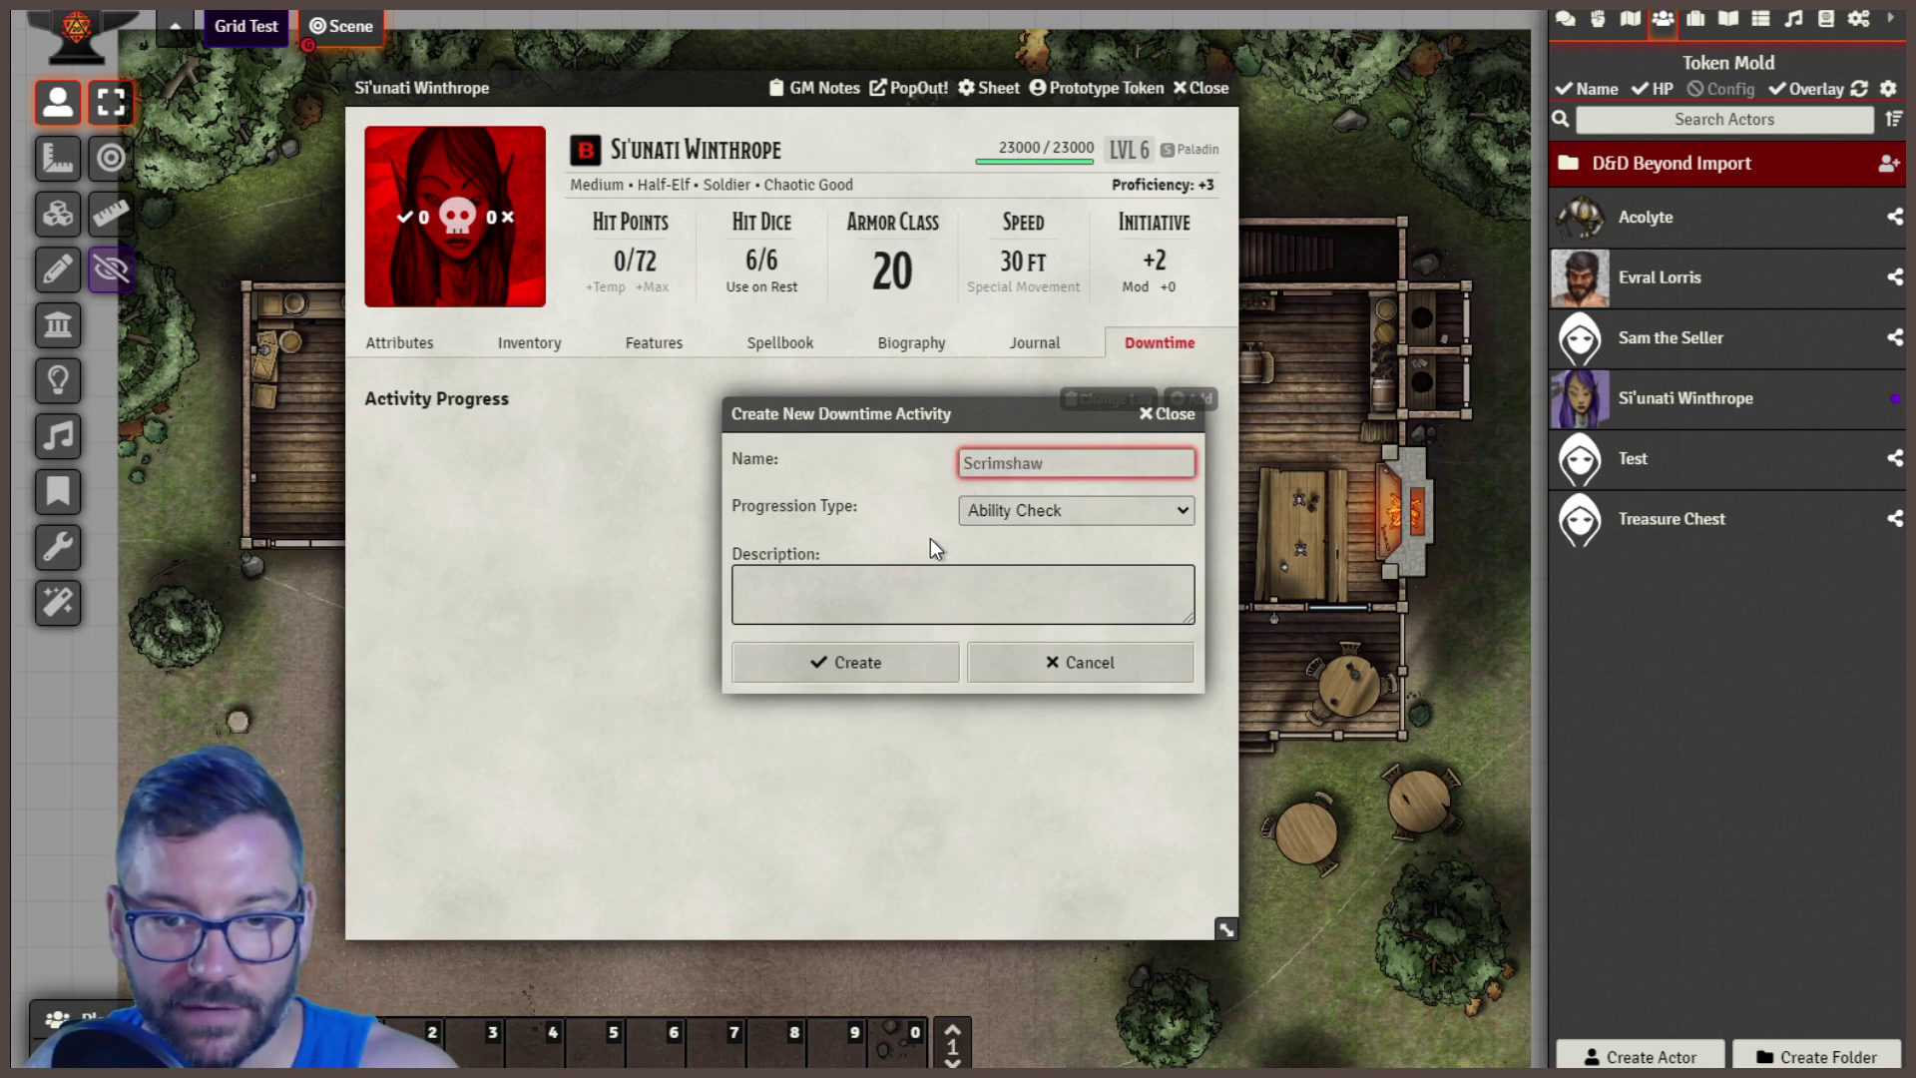
{"action": "left_click", "coordinate": [1021, 519]}
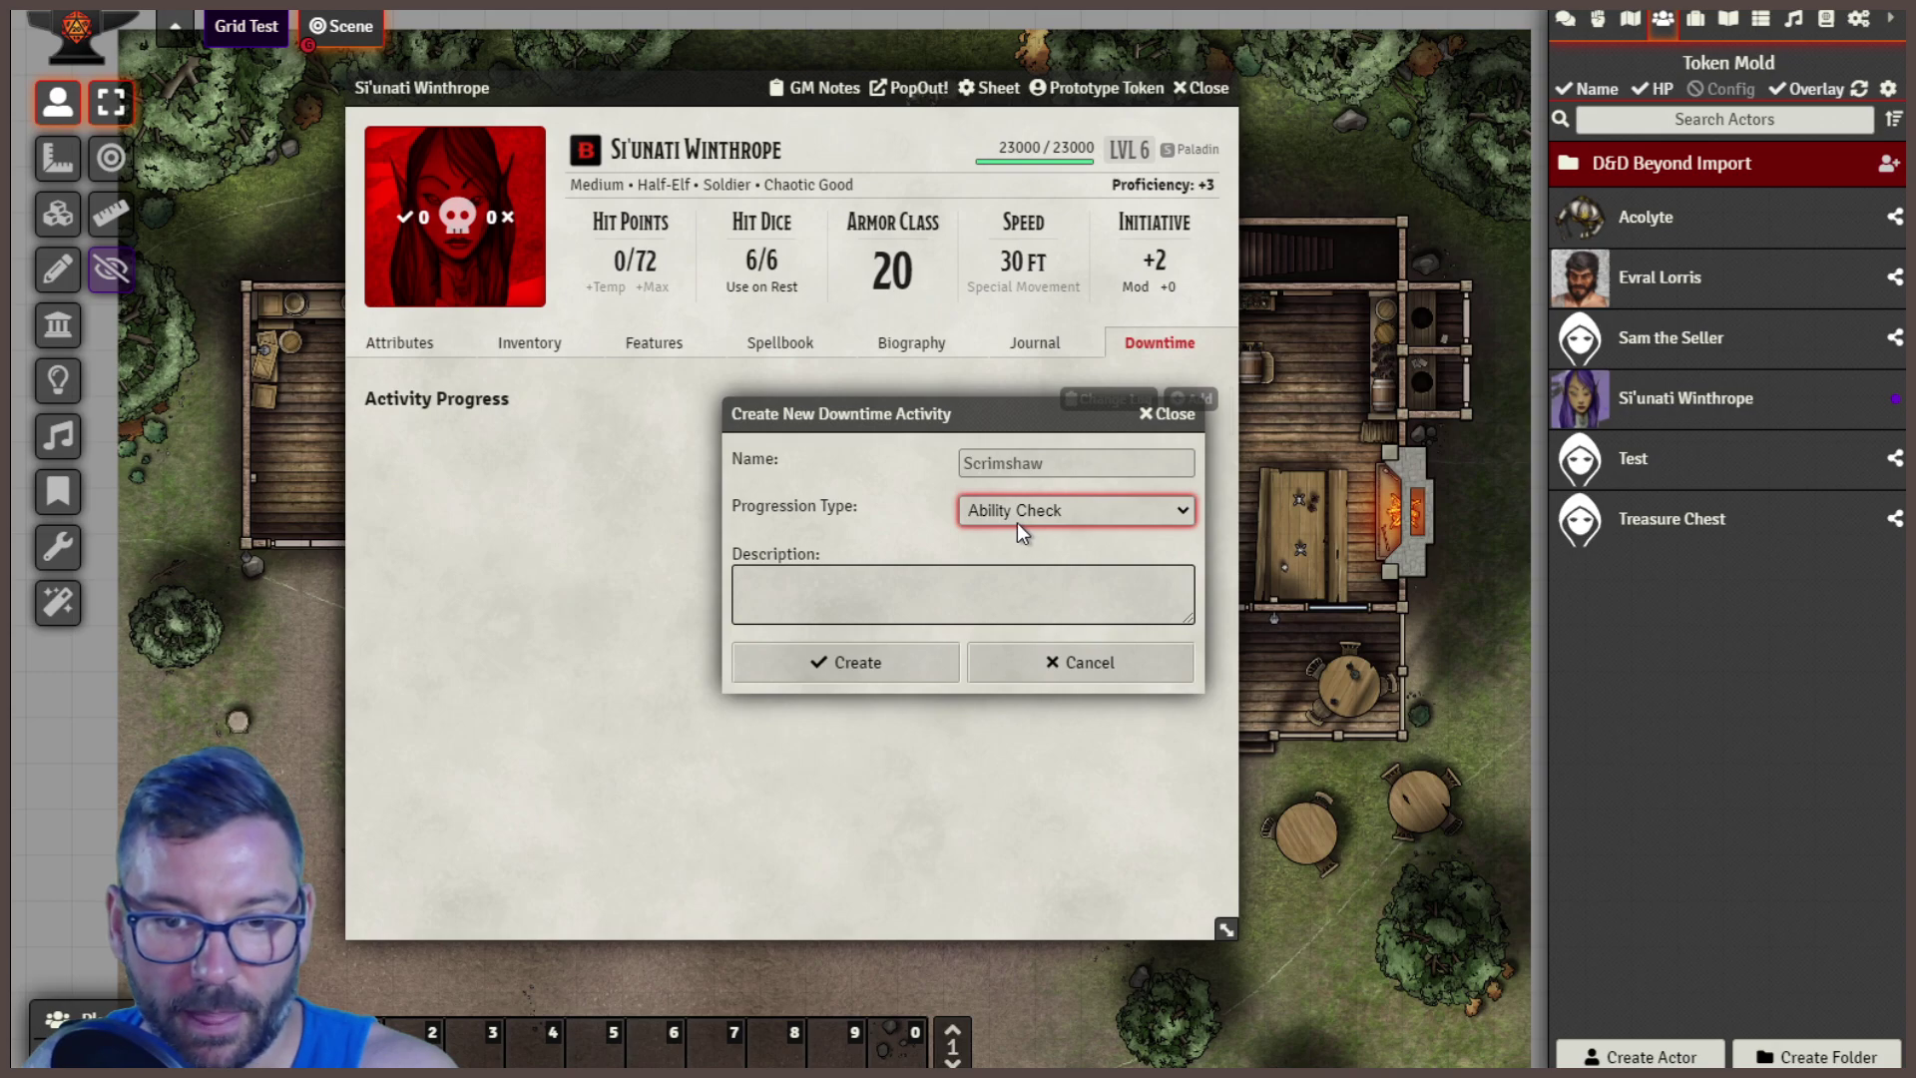
{"action": "left_click", "coordinate": [914, 523]}
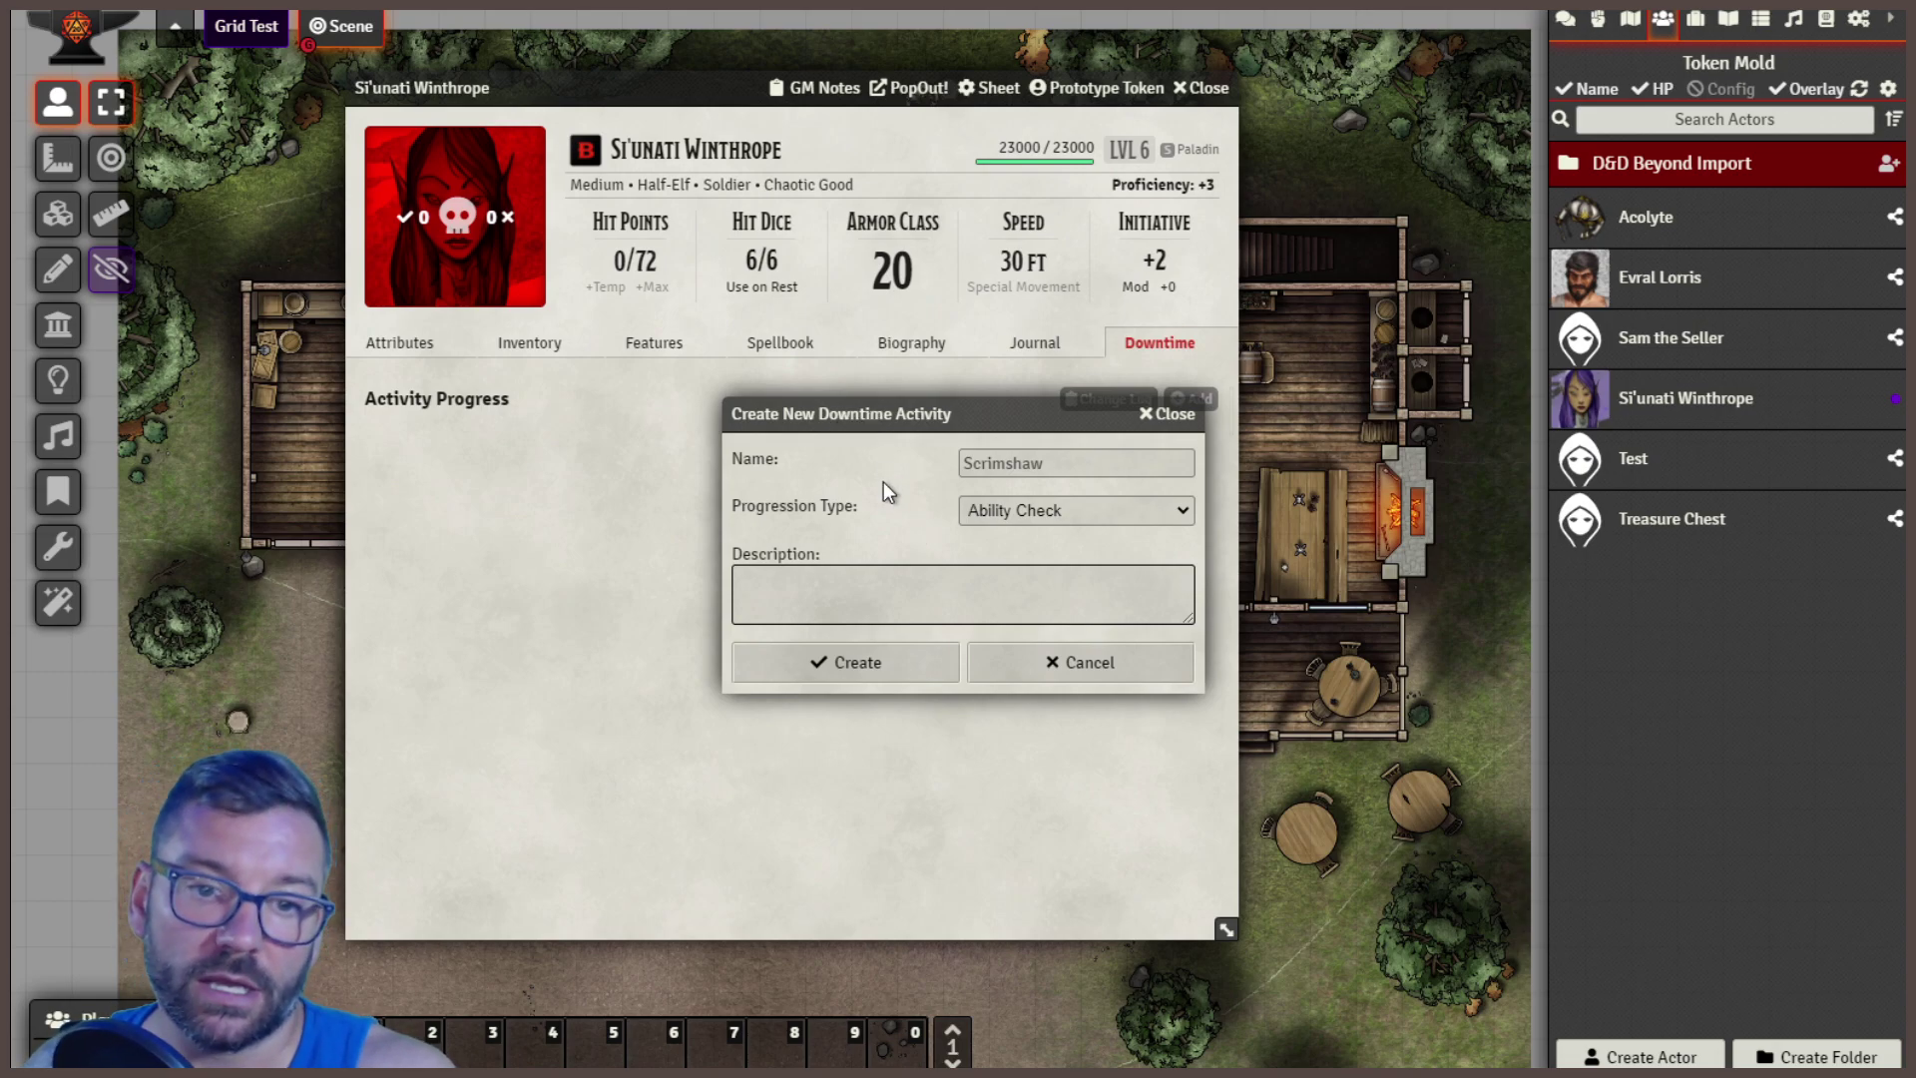
{"action": "left_click", "coordinate": [1004, 509]}
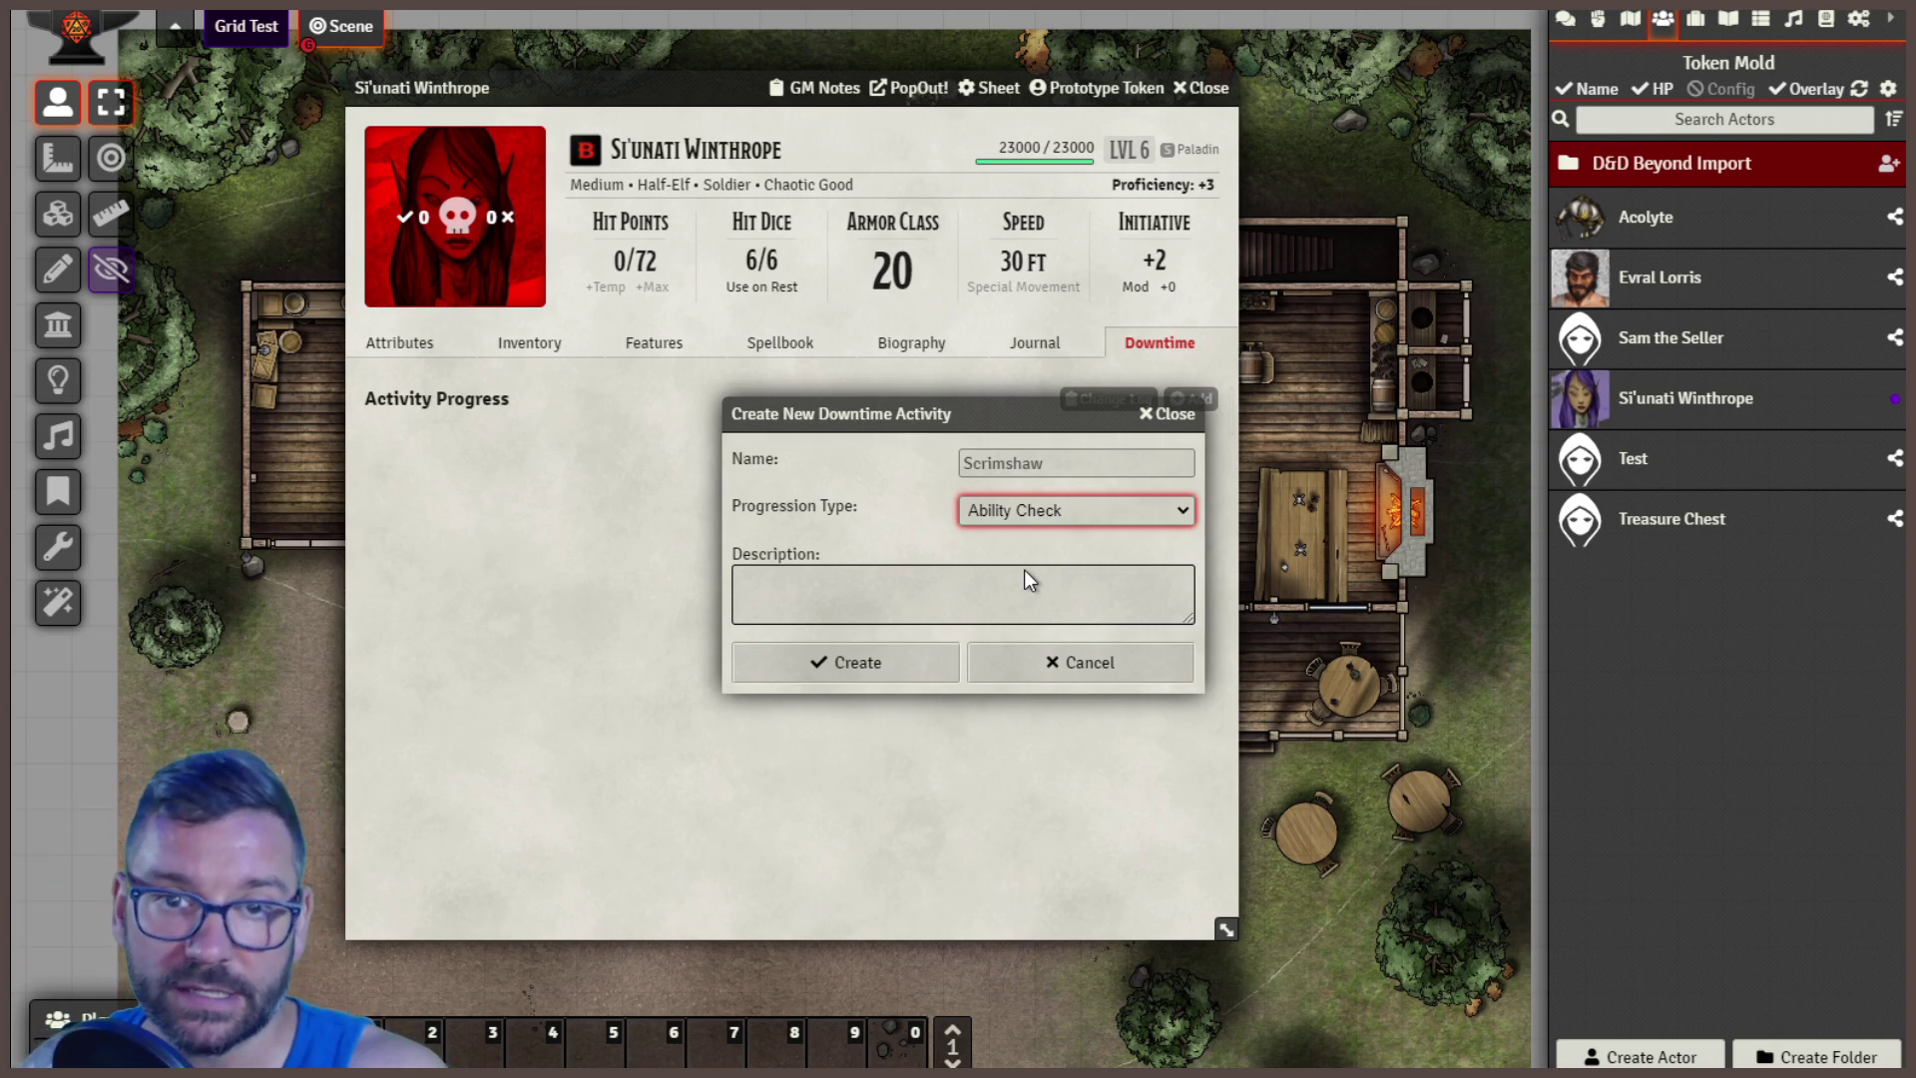
{"action": "key", "text": "Up"}
- Describe the Scrimshaw activity as "Practice carving when I can." and create it
{"action": "left_click", "coordinate": [938, 602]}
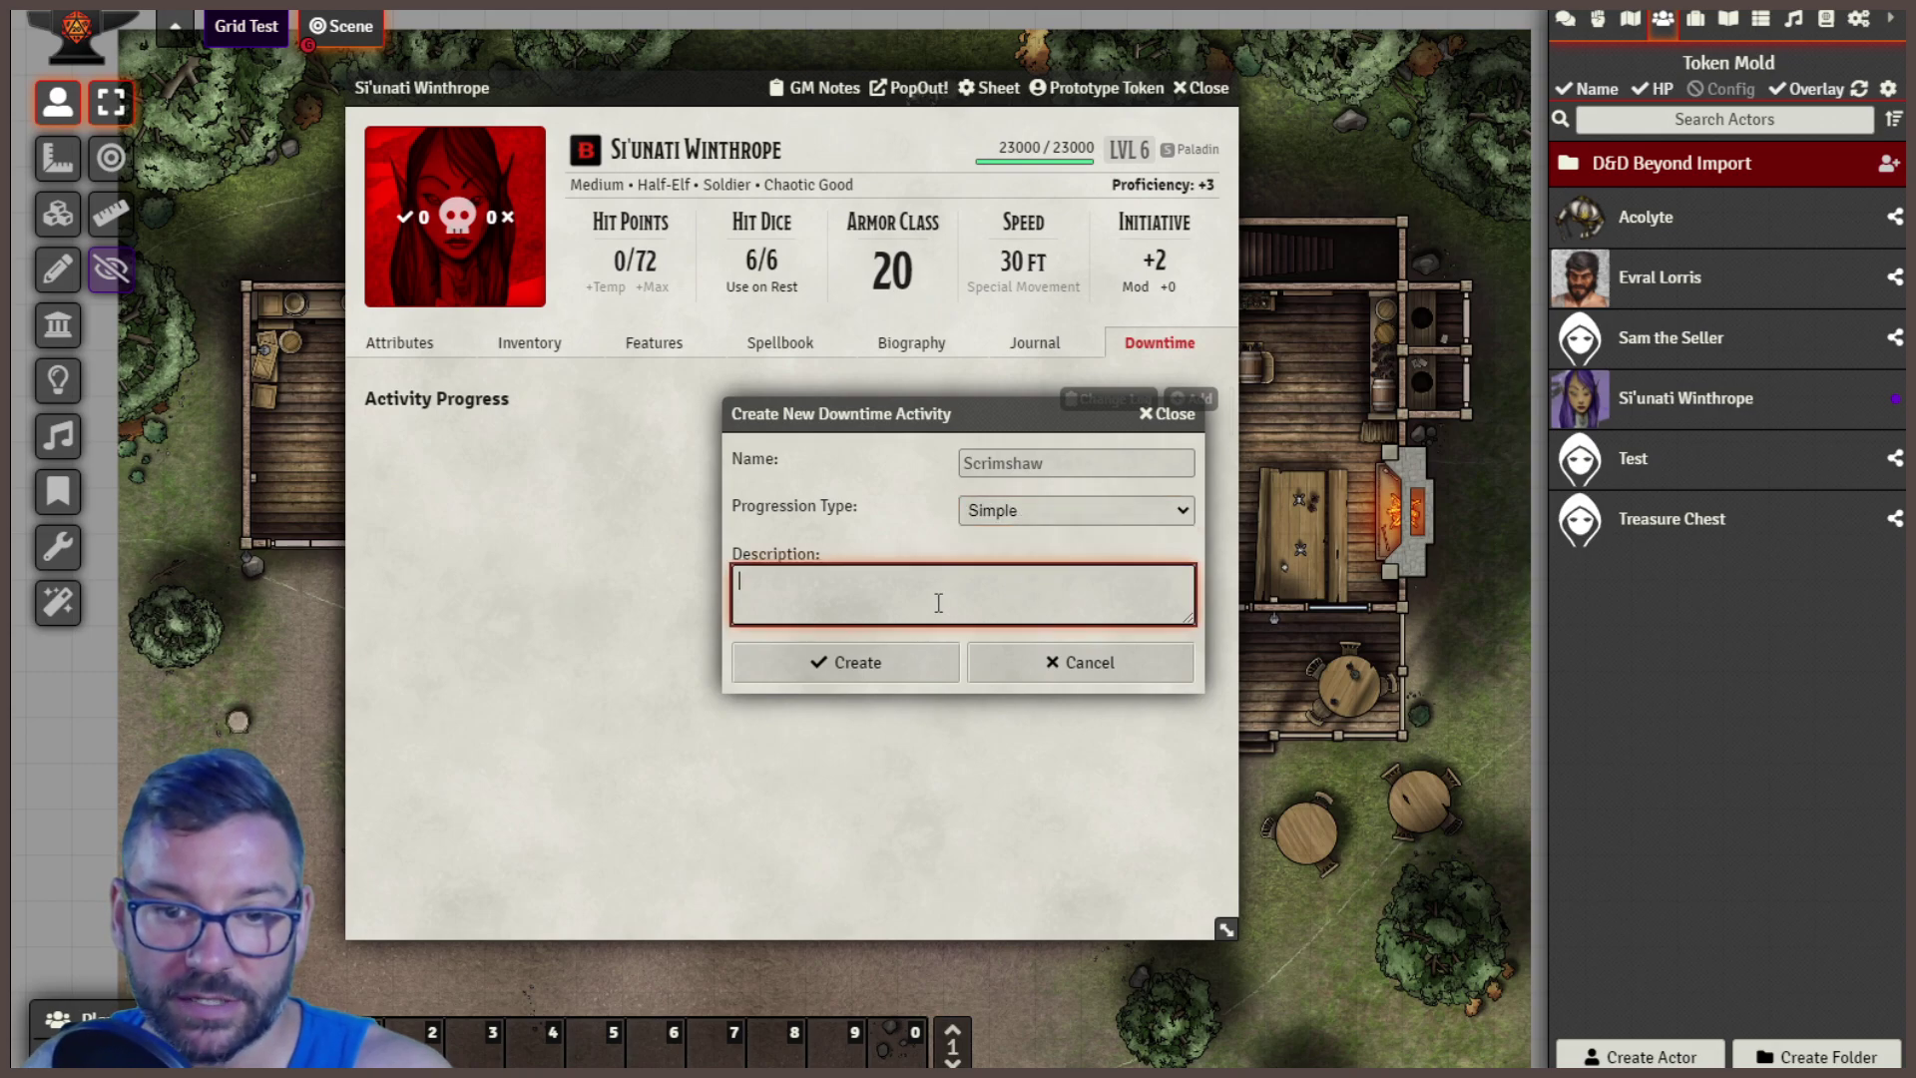
{"action": "type", "text": "Prac"}
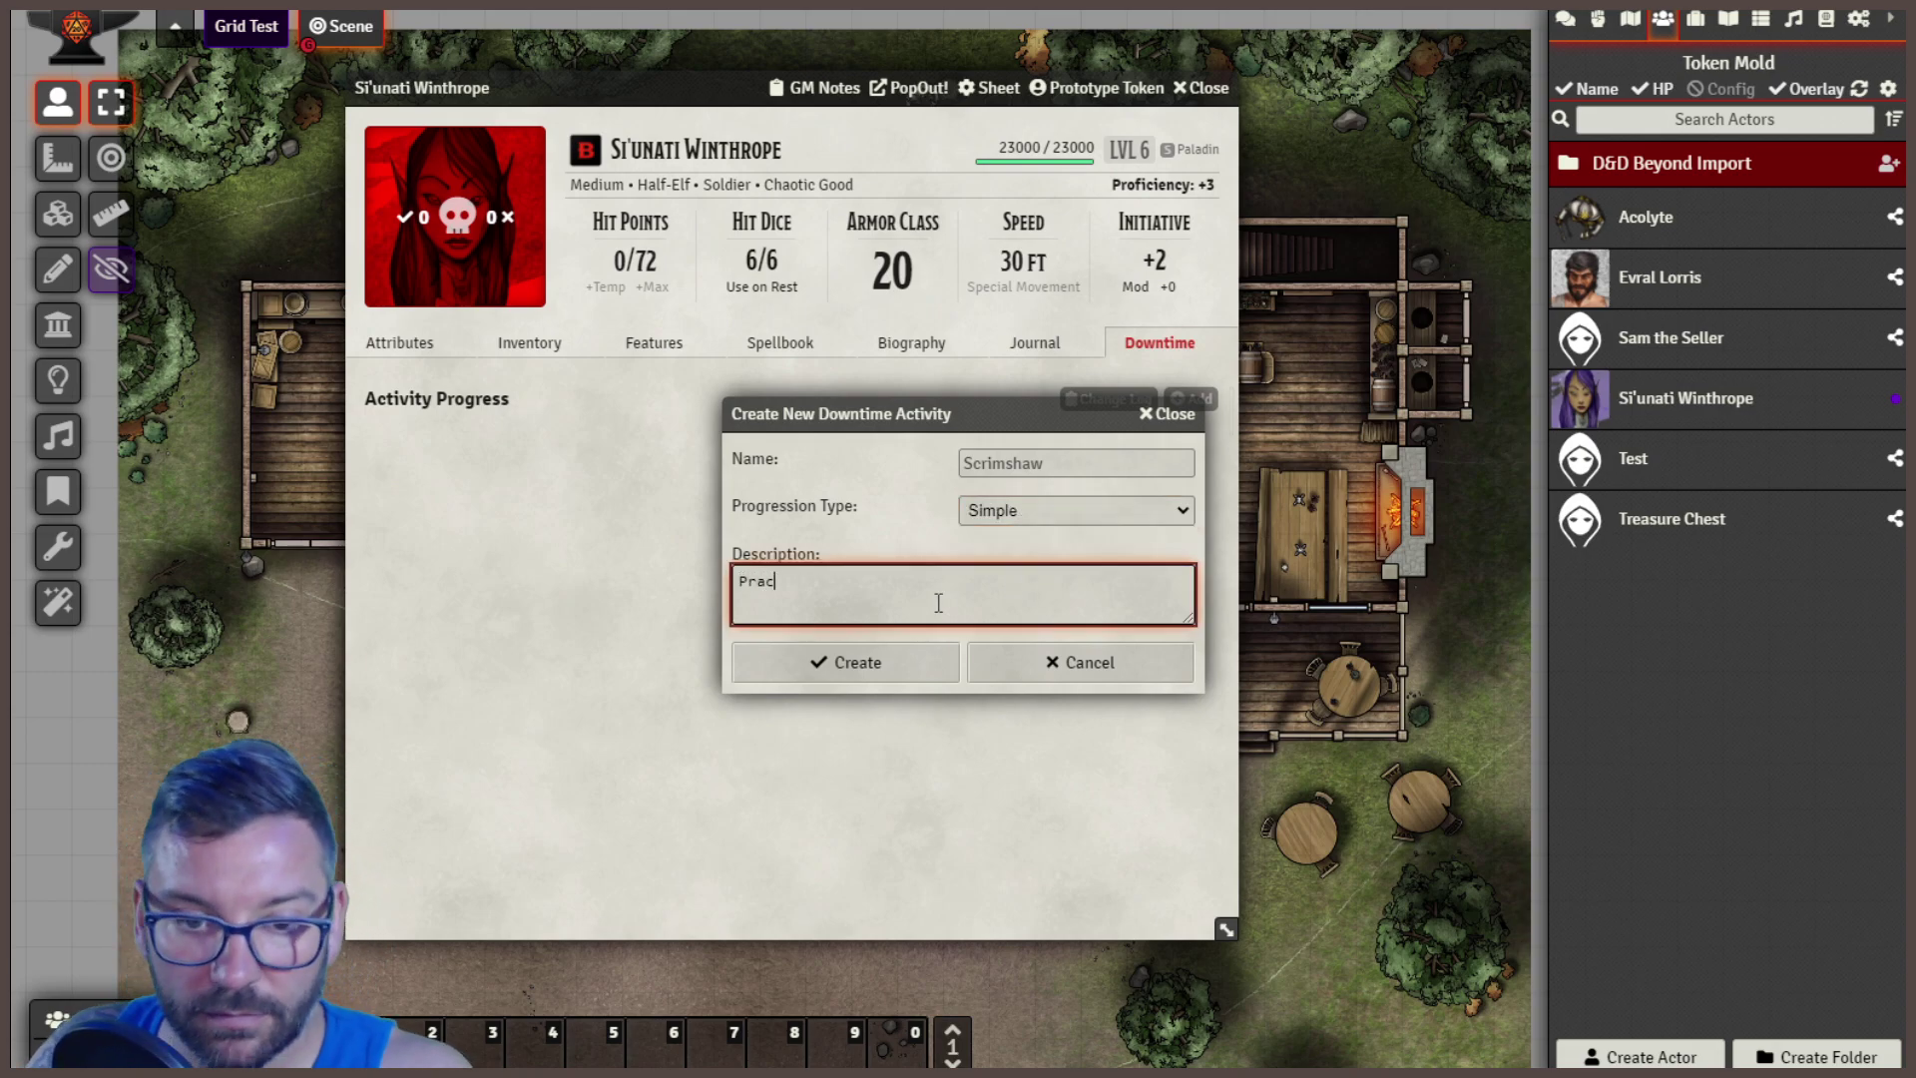
{"action": "type", "text": "tice car"}
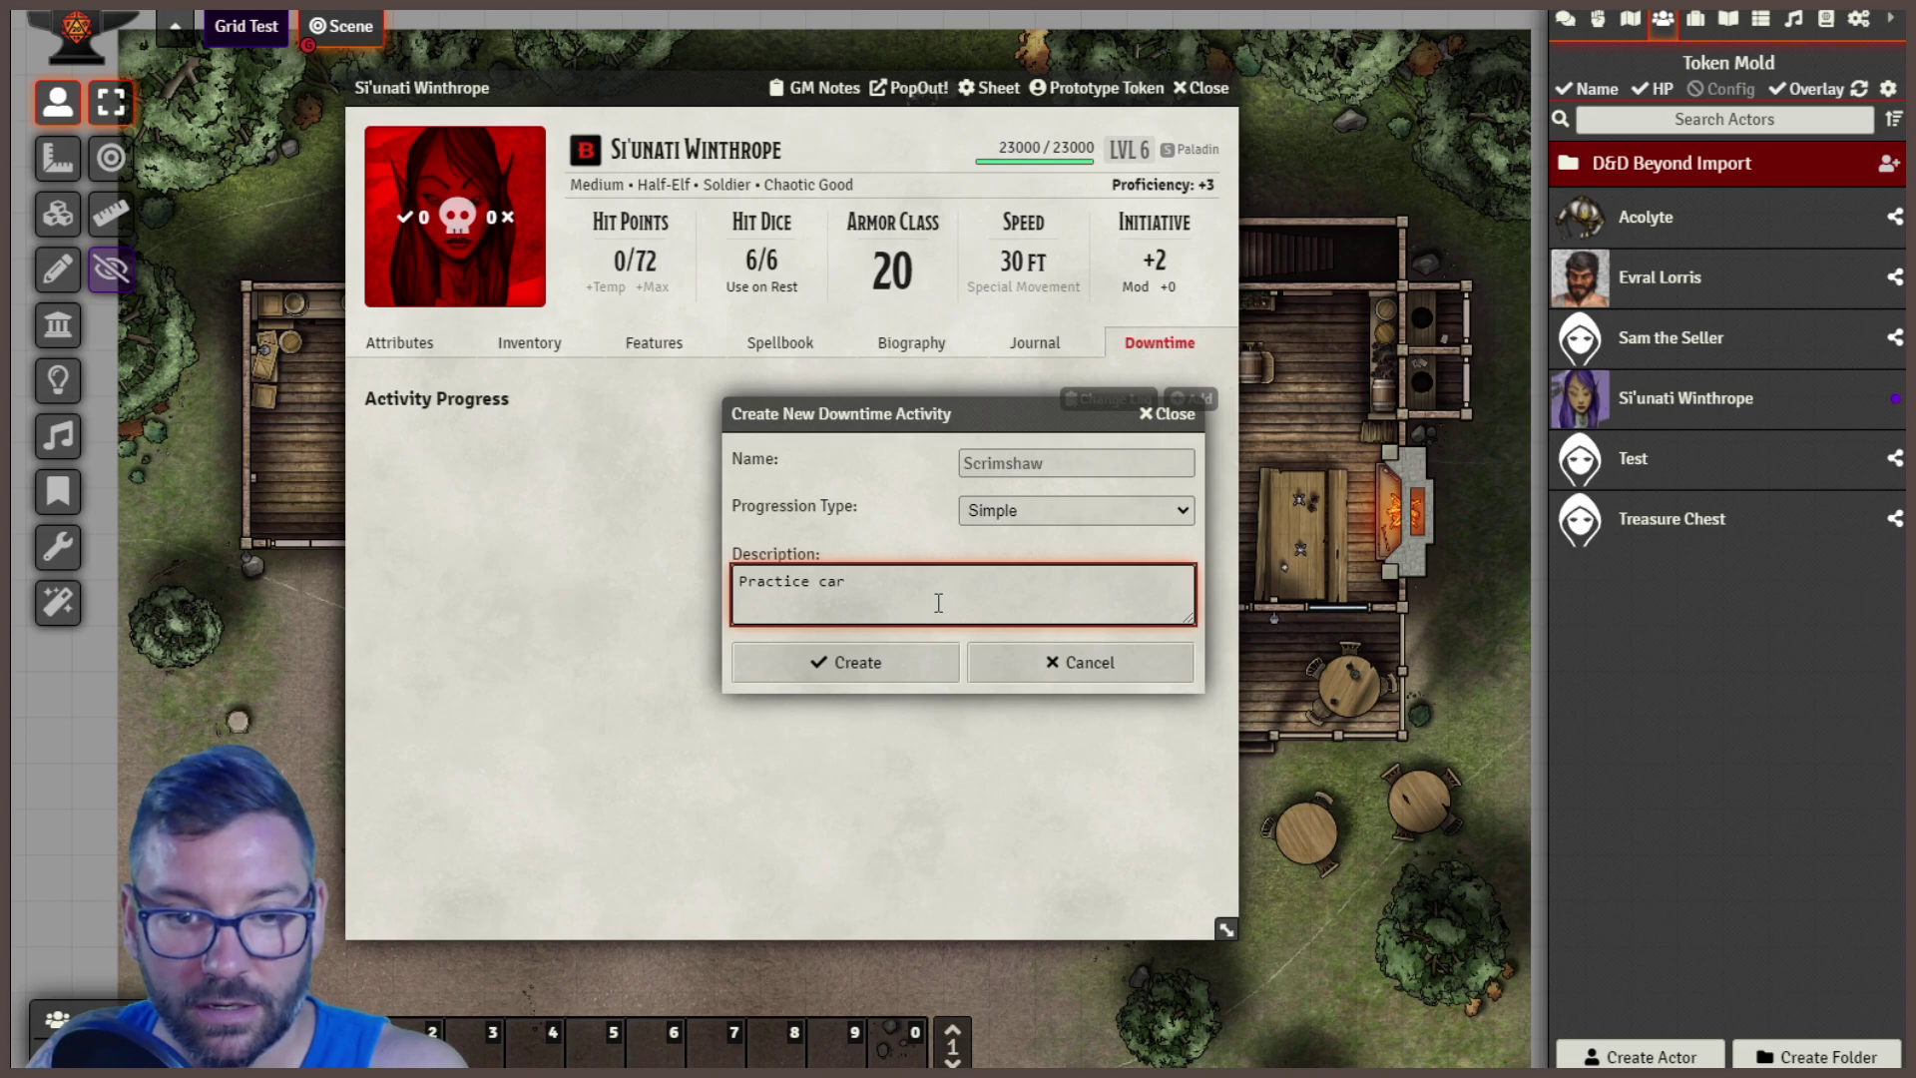
{"action": "type", "text": "ving when"}
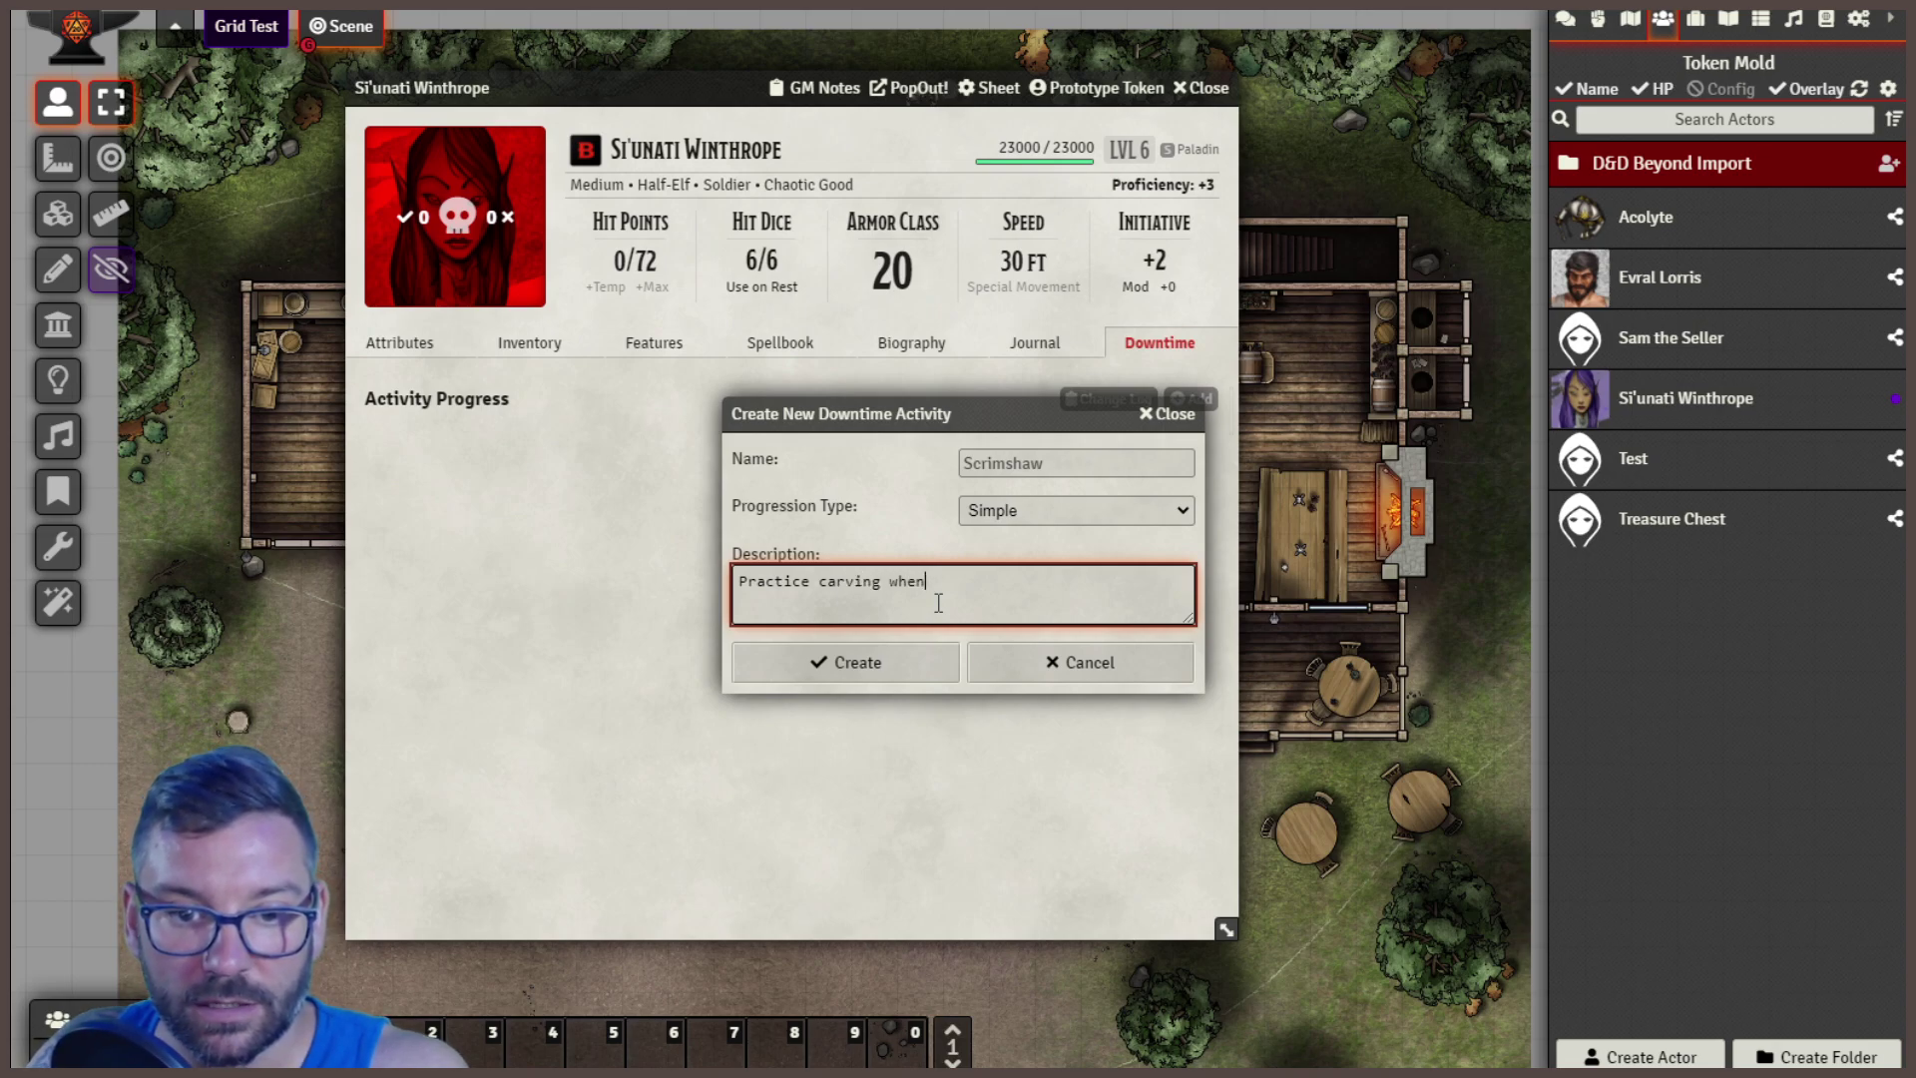
{"action": "type", "text": "I can."}
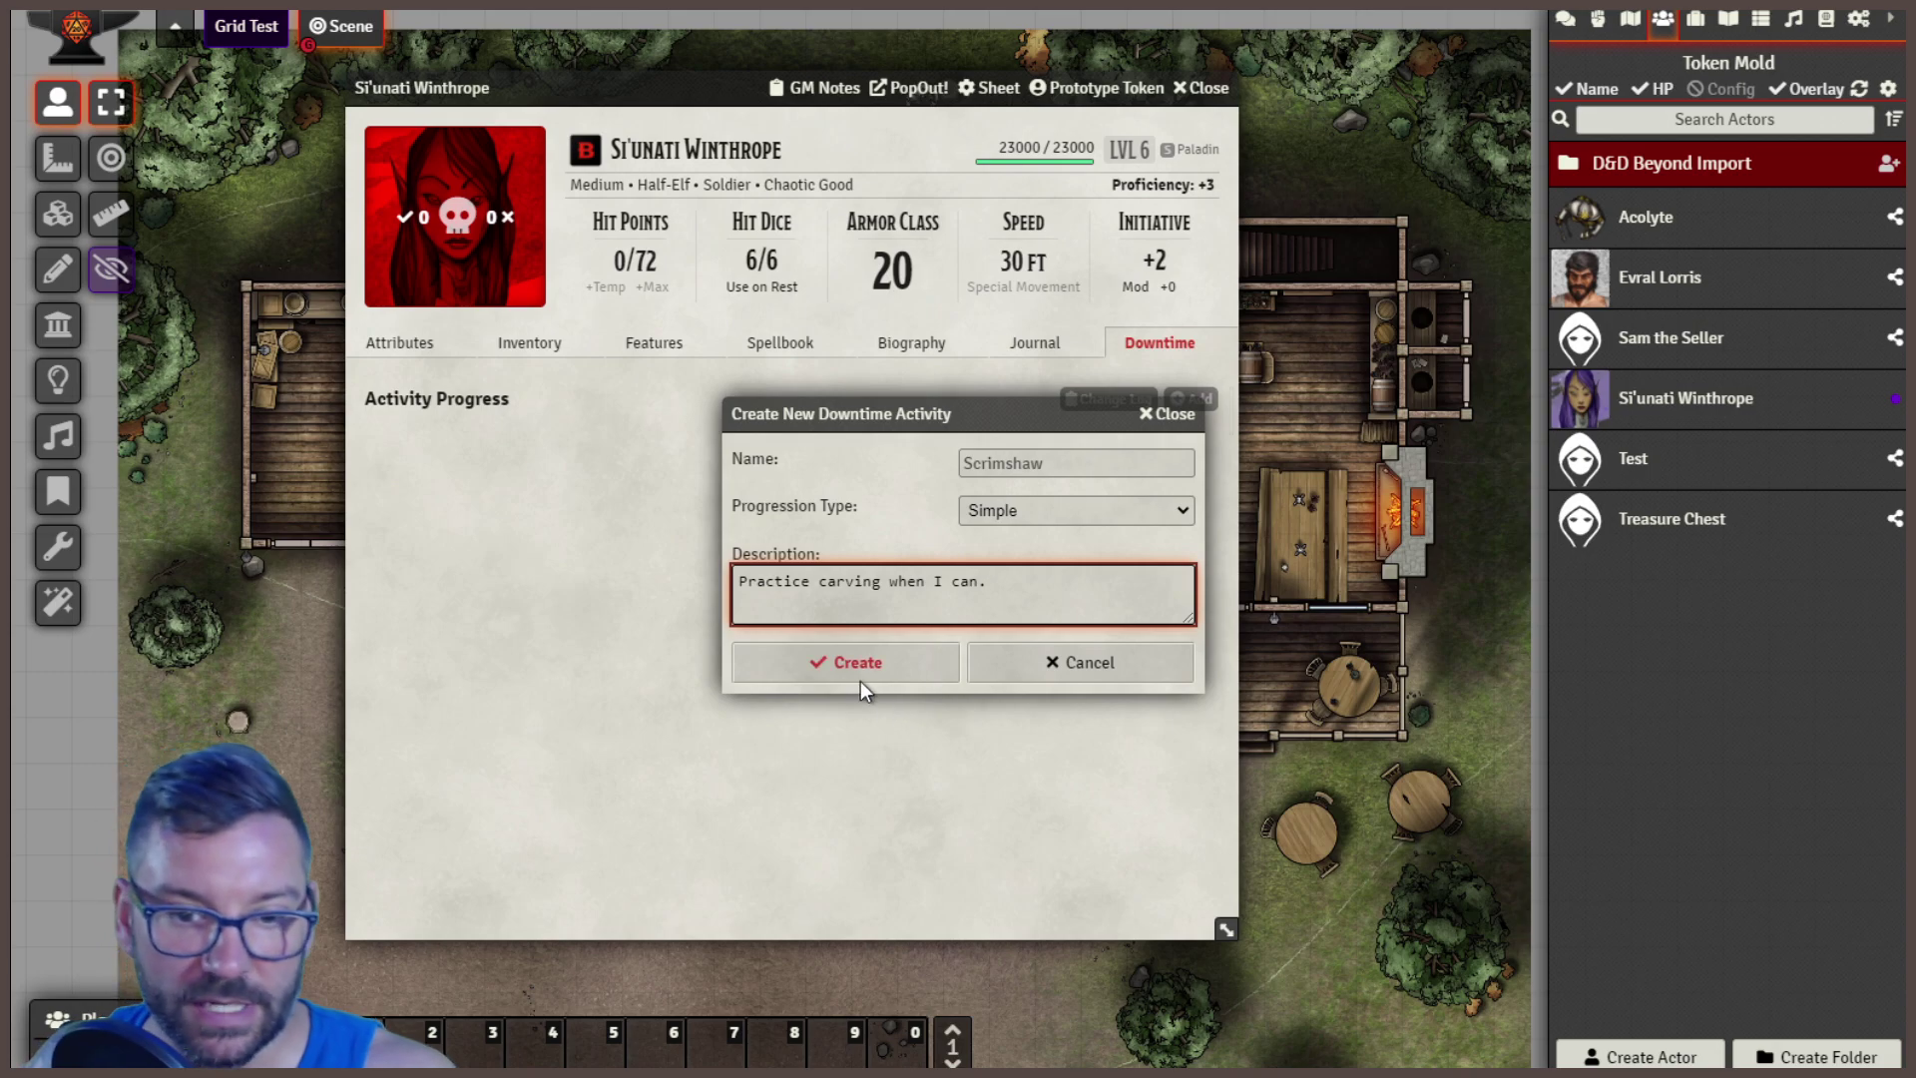
{"action": "left_click", "coordinate": [860, 681]}
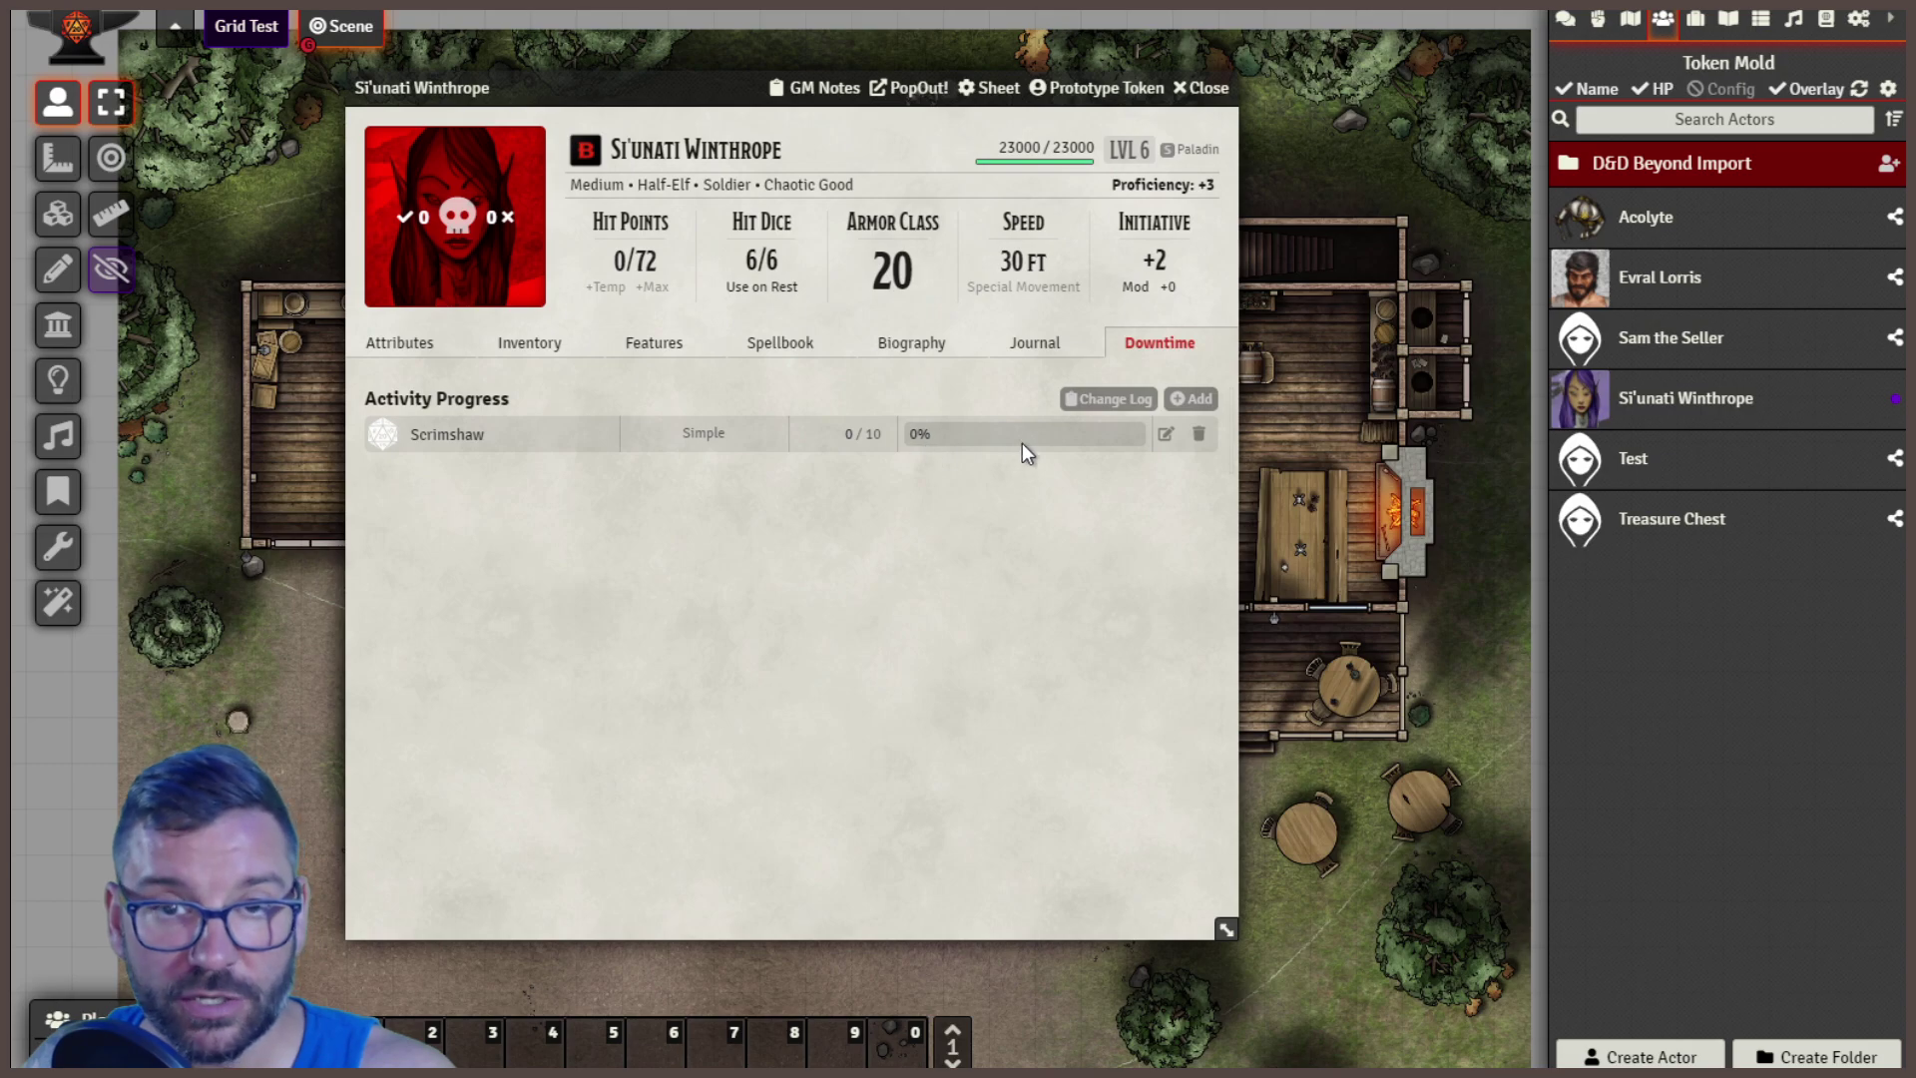
- Set the Scrimshaw activity's current progress to 1
{"action": "left_click", "coordinate": [846, 435]}
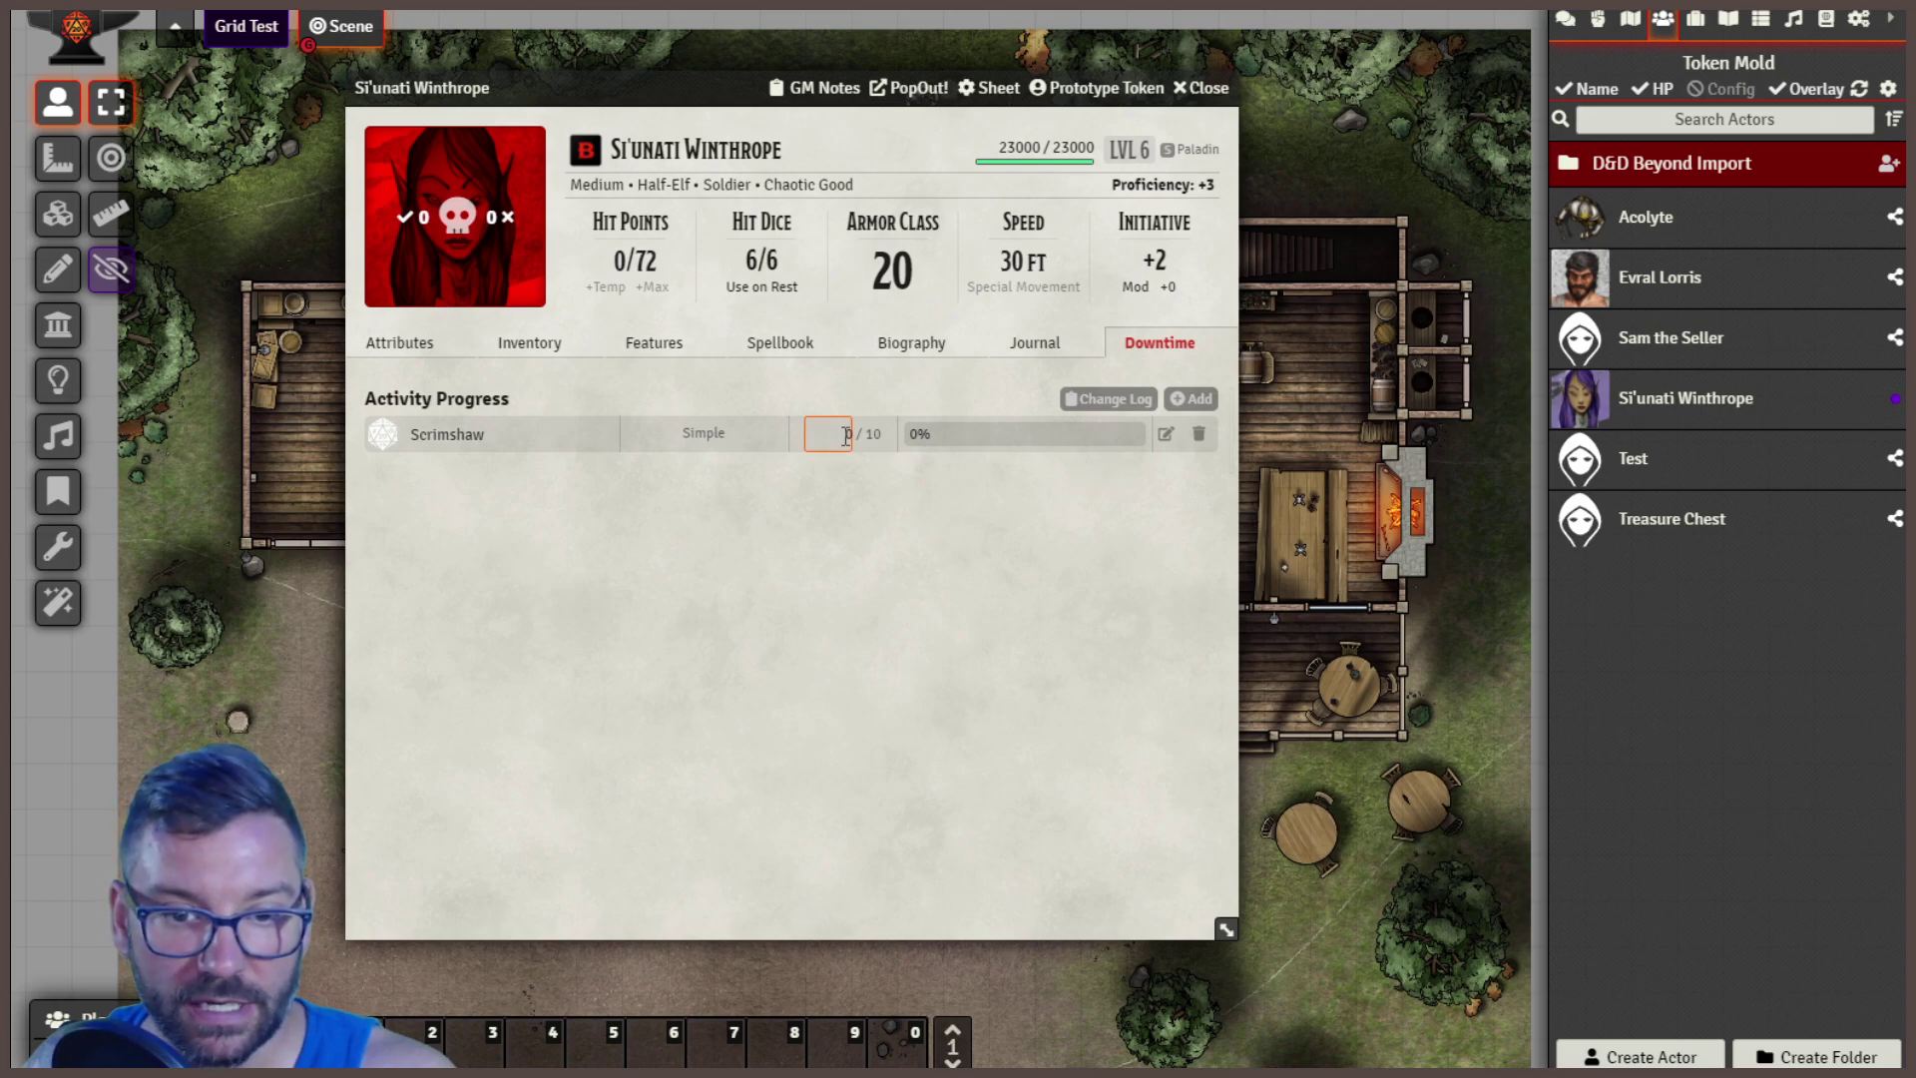
{"action": "left_click", "coordinate": [842, 437]}
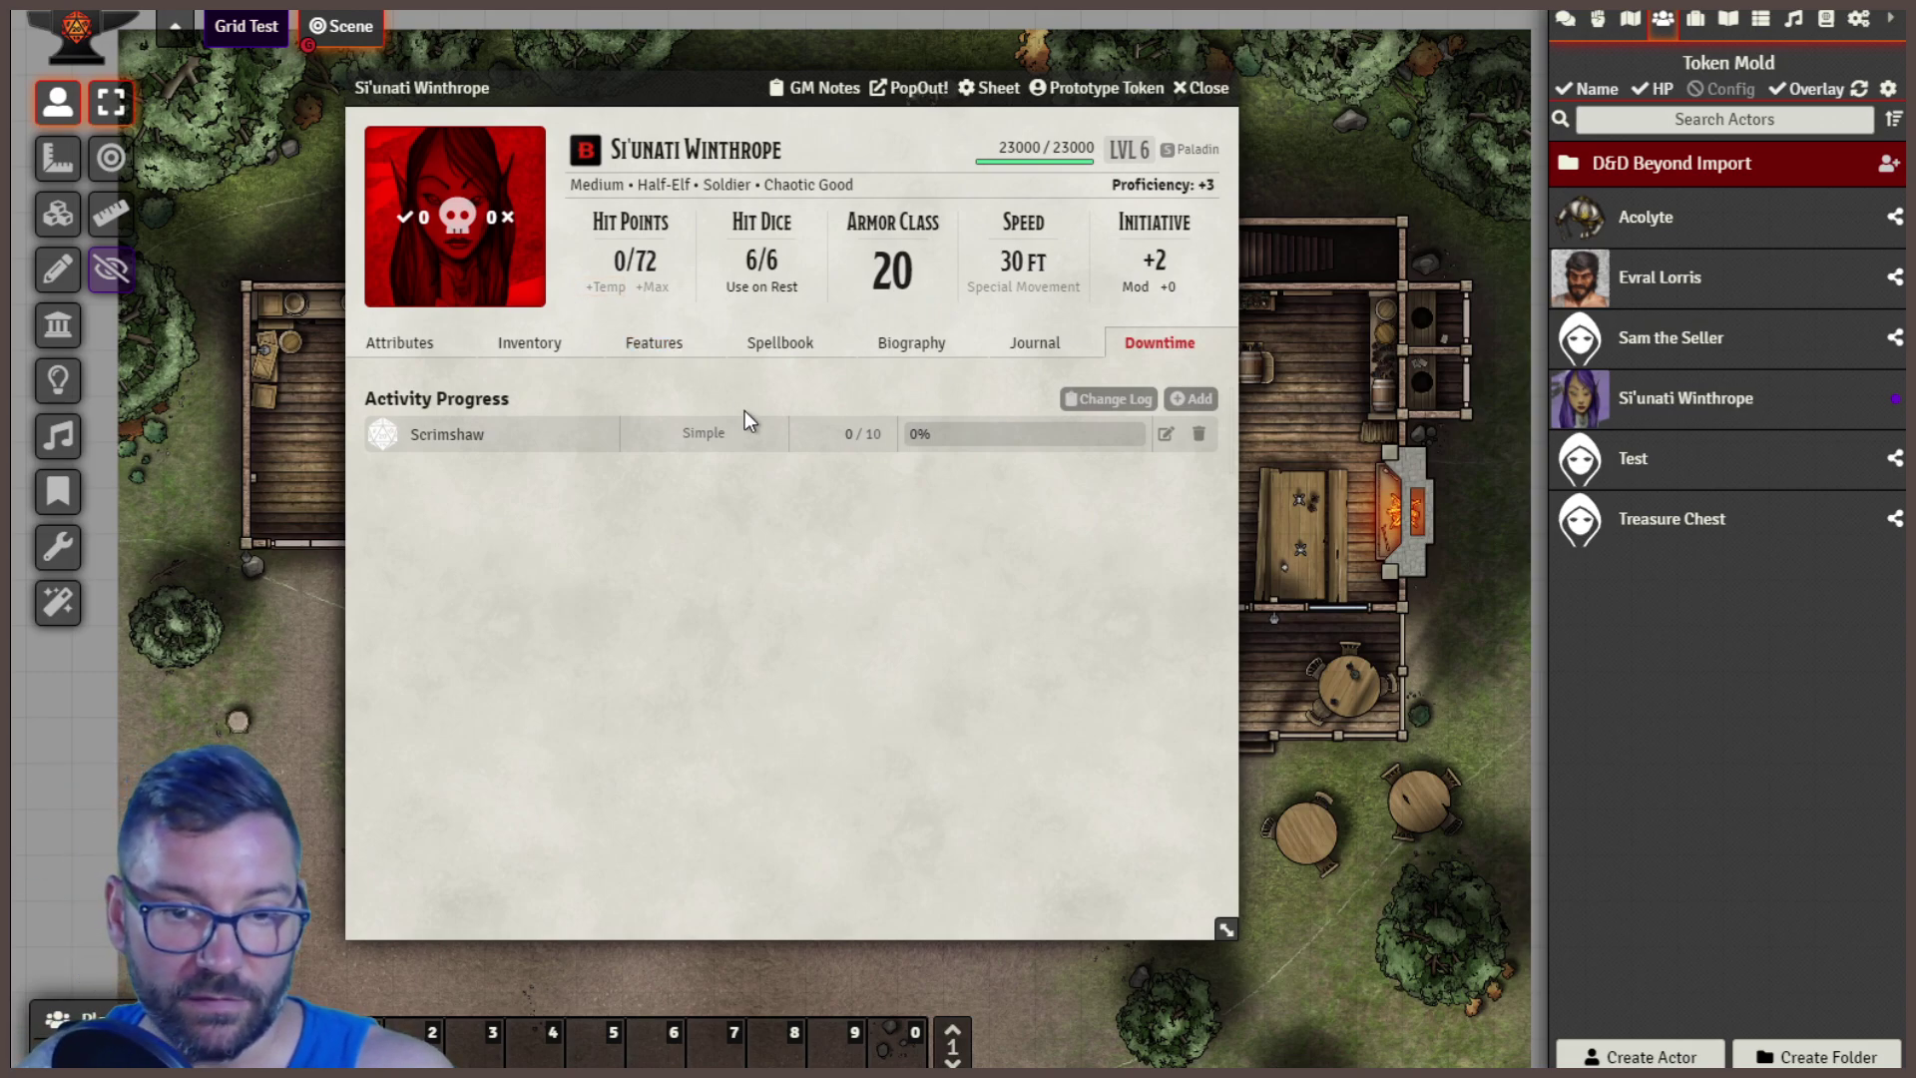
{"action": "left_click", "coordinate": [844, 436]}
{"action": "key", "text": "Return"}
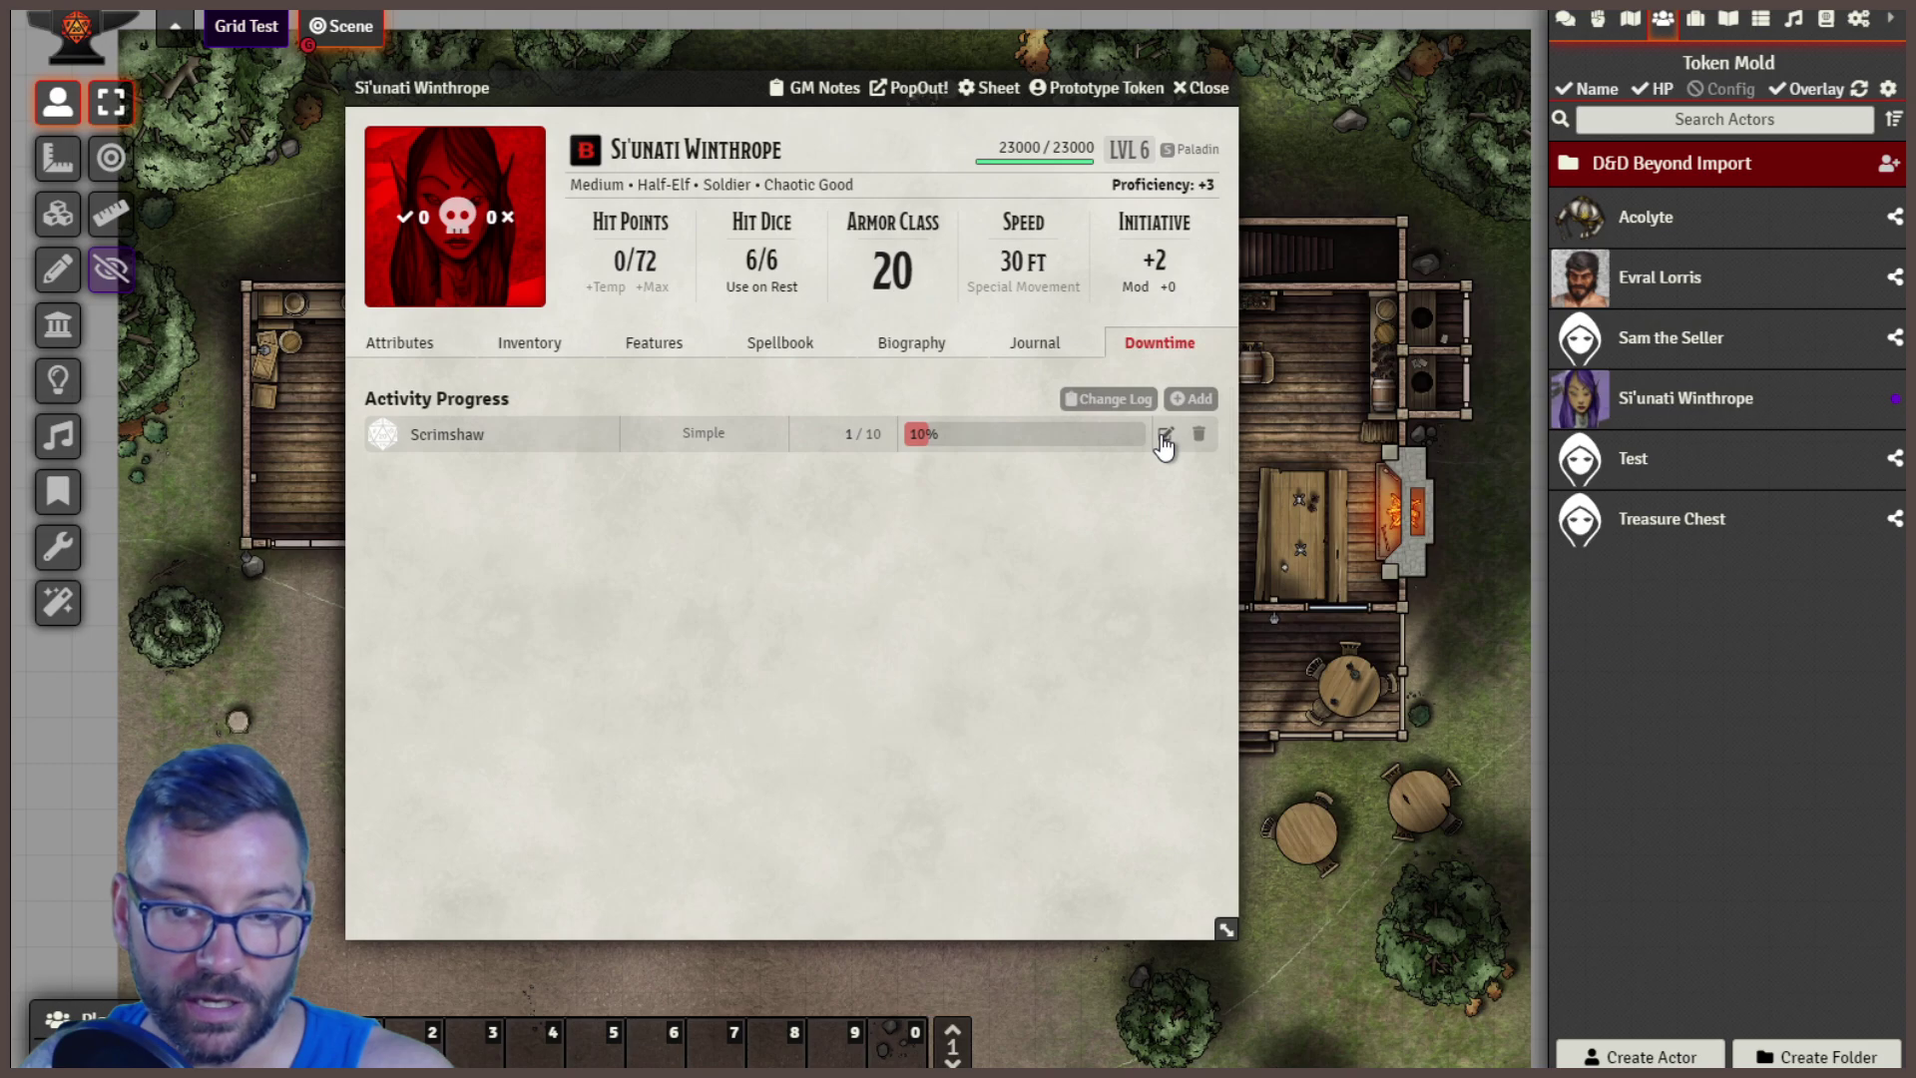
- Advance the Scrimshaw activity twice by rolling it, bringing up the chat log between the two rolls
{"action": "left_click", "coordinate": [385, 437]}
{"action": "left_click", "coordinate": [1565, 35]}
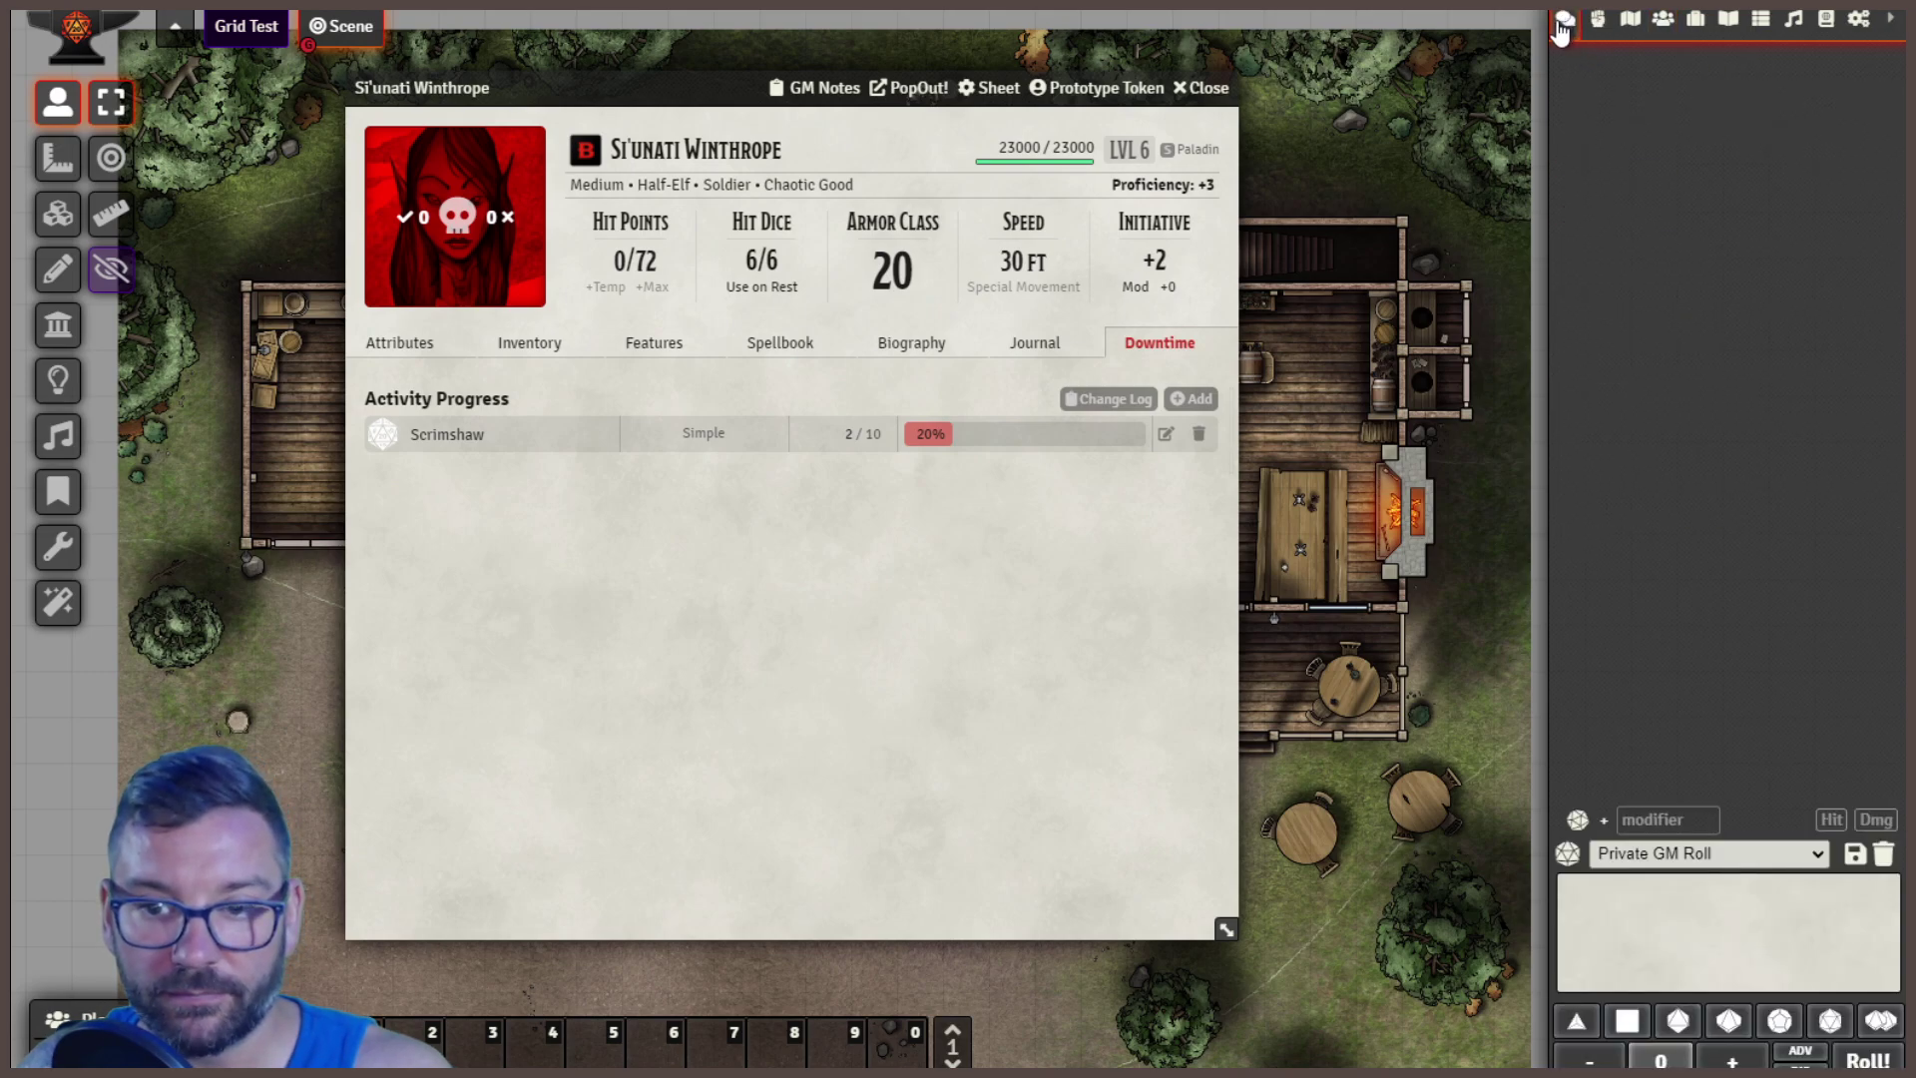
{"action": "left_click", "coordinate": [385, 437]}
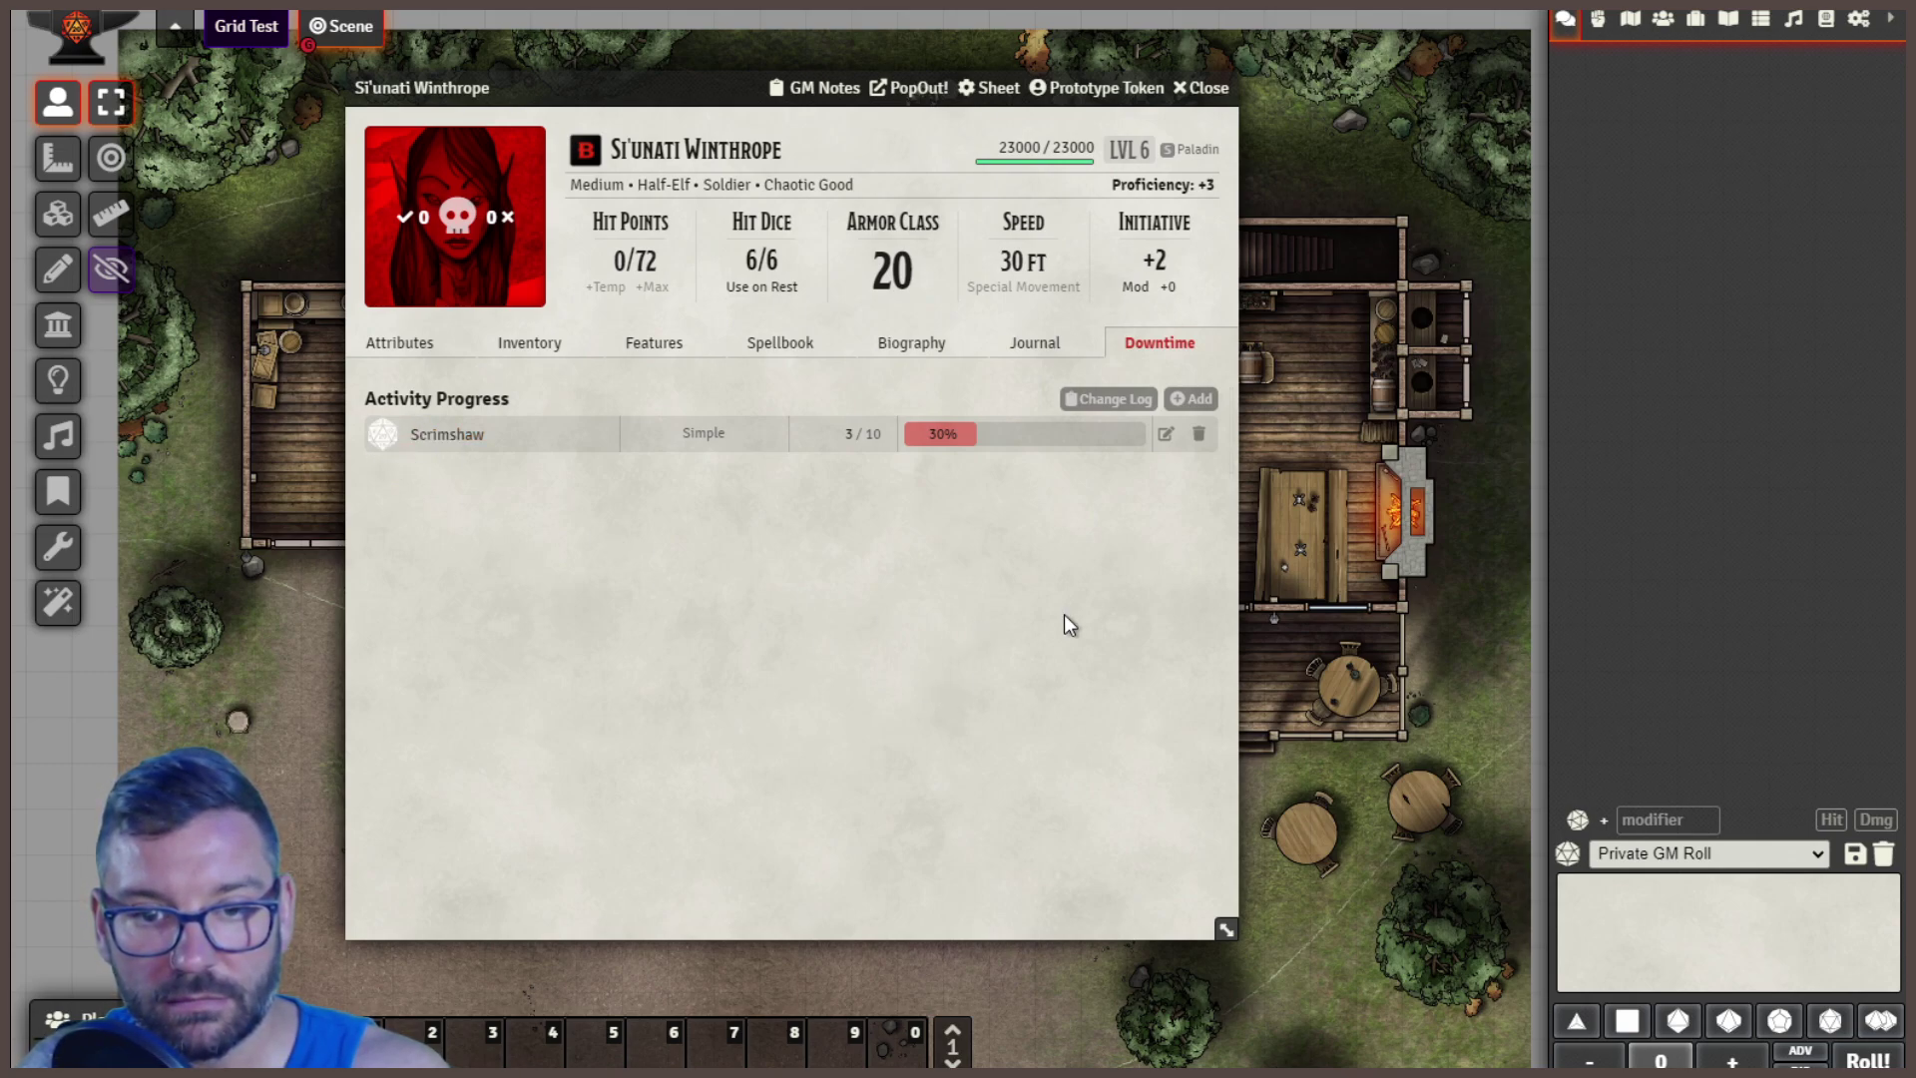
- Start a second downtime activity named "Improve Armor" with the DC progression type
{"action": "left_click", "coordinate": [1190, 398]}
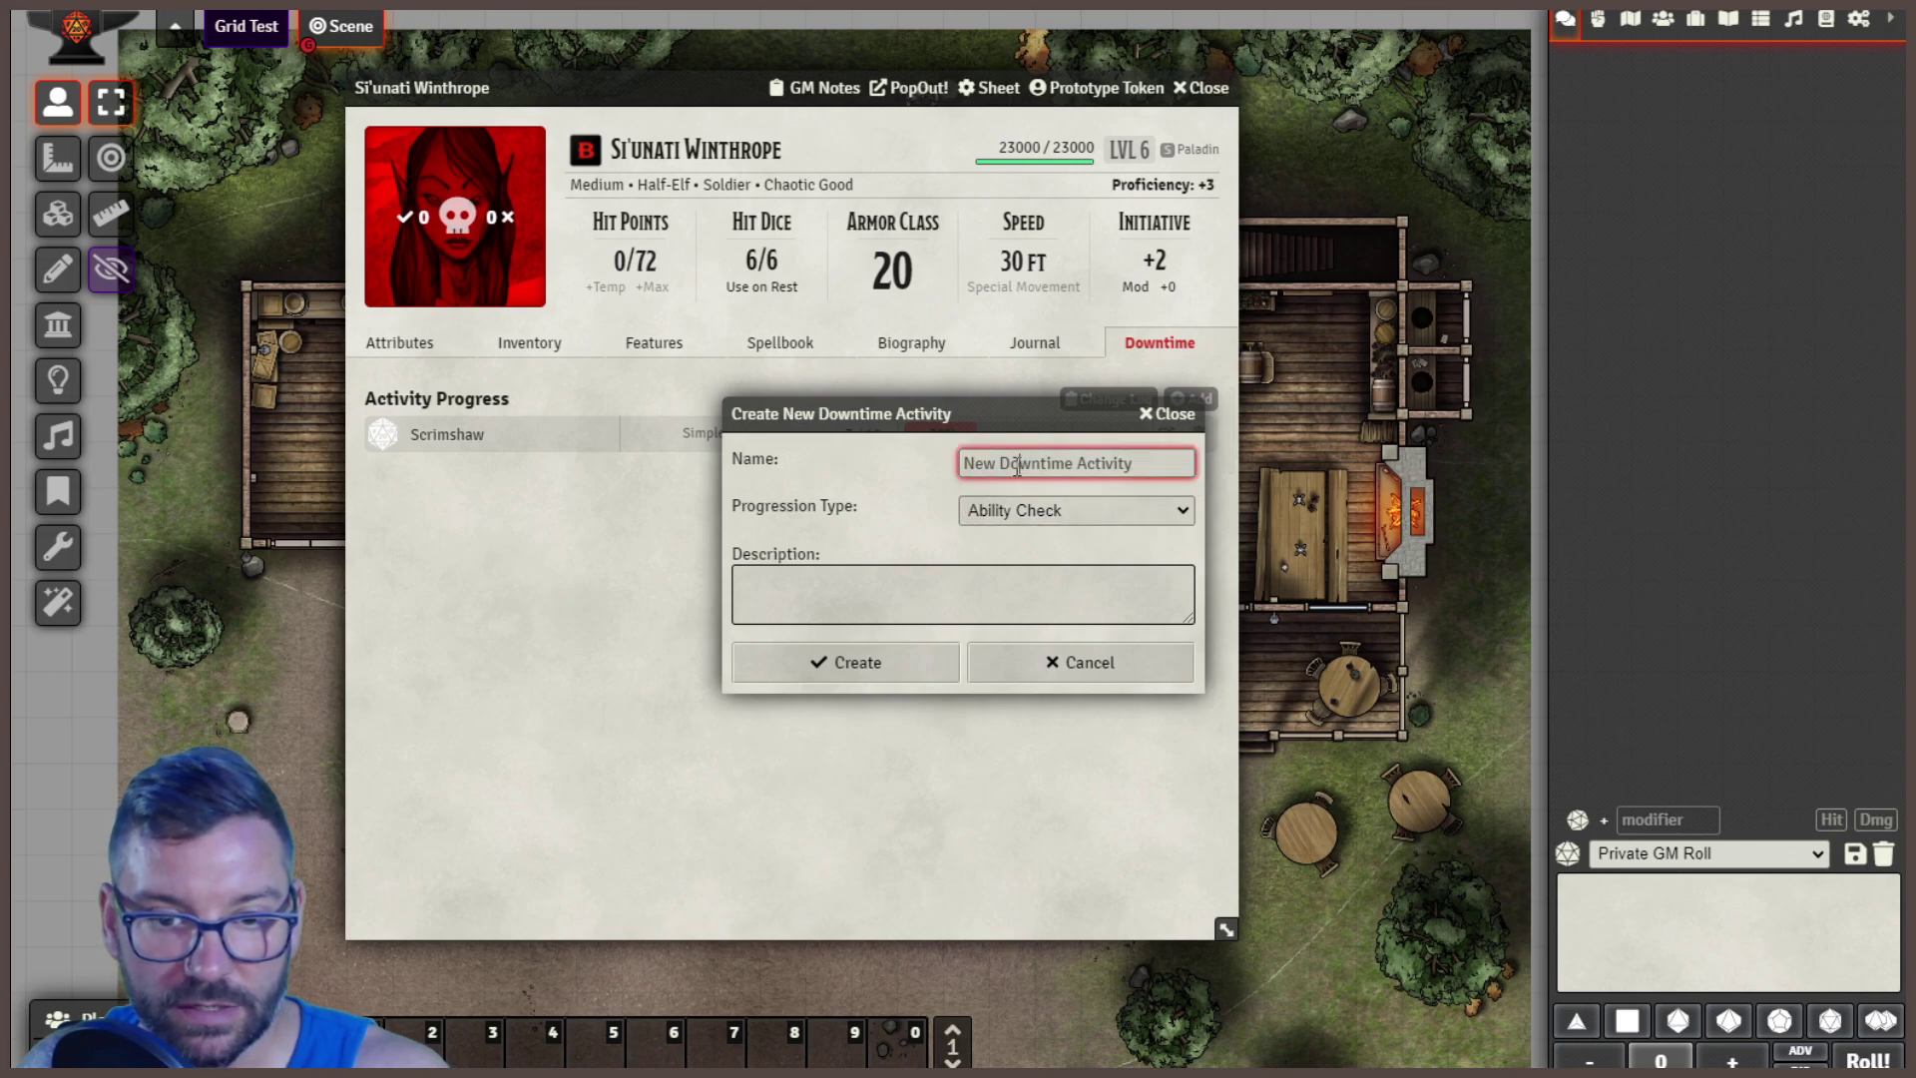
{"action": "left_click_drag", "start_coordinate": [1153, 465], "coordinate": [842, 465]}
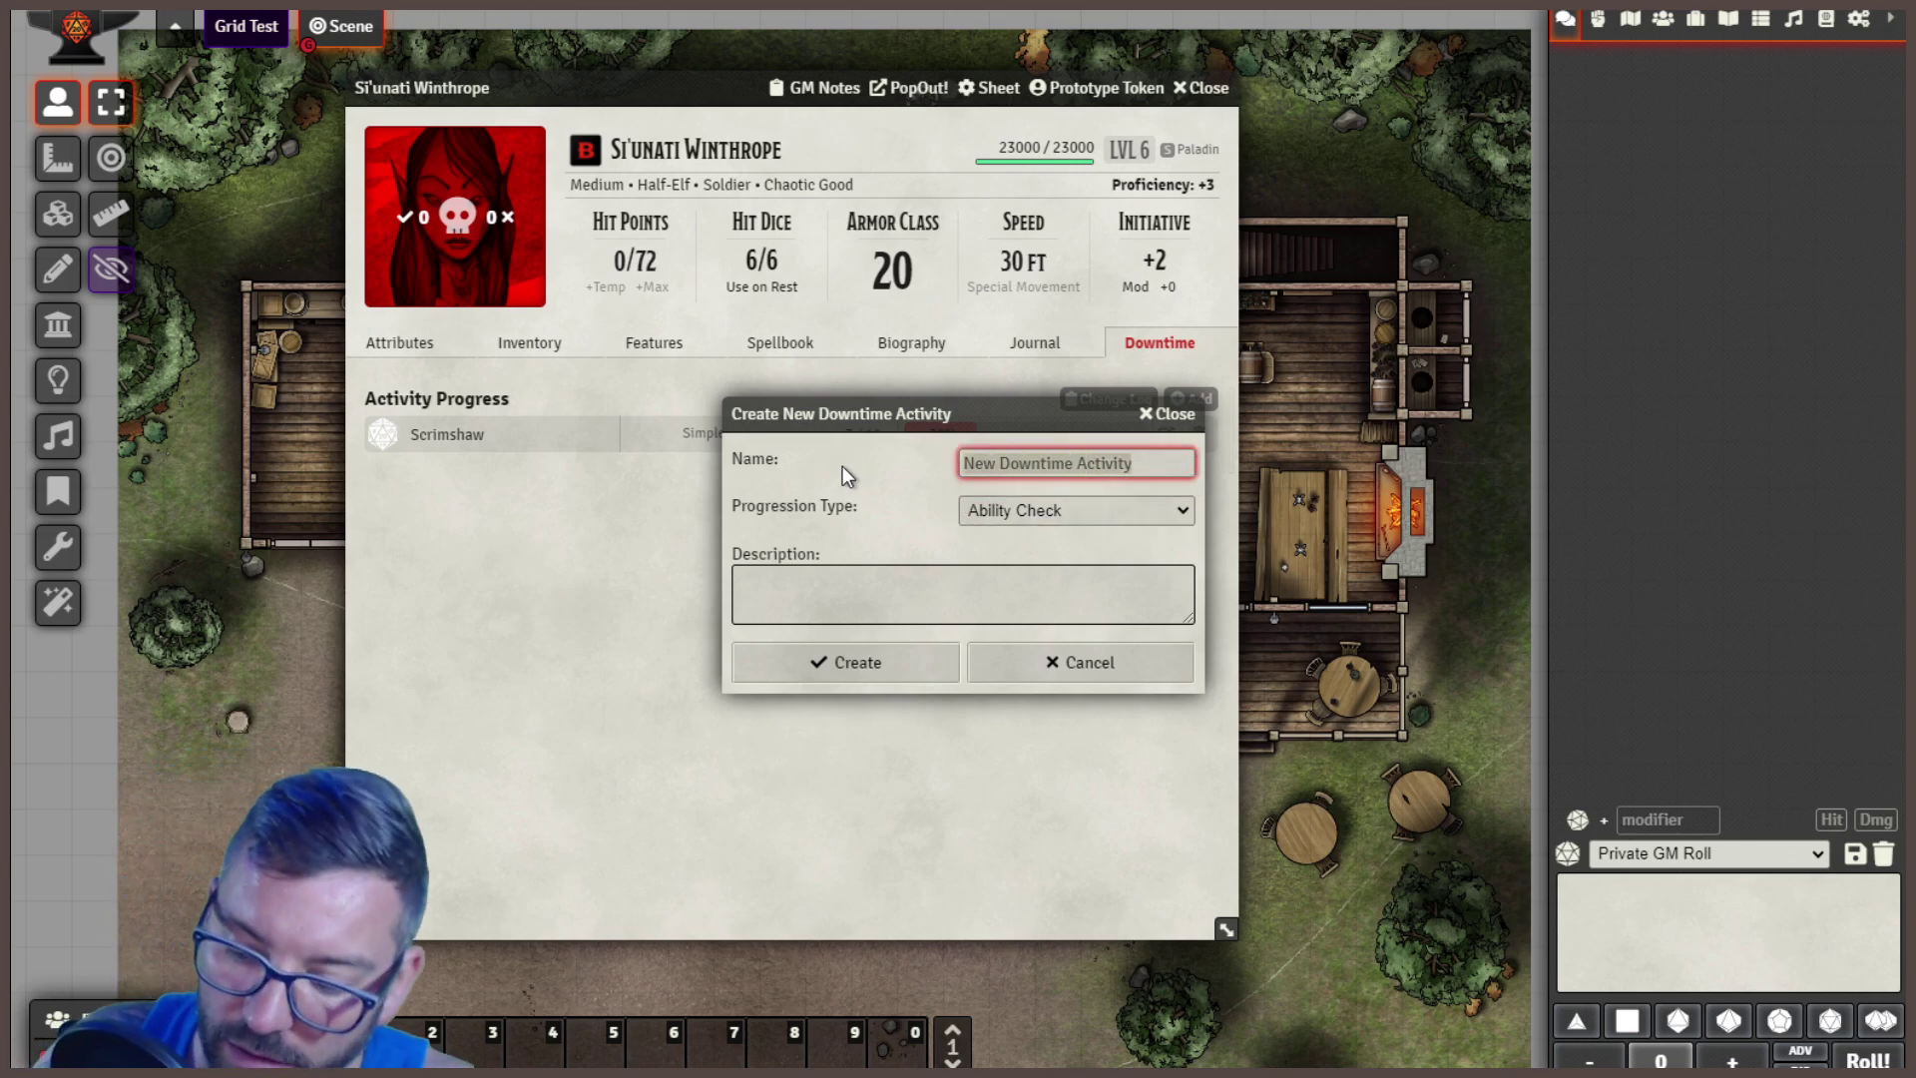
{"action": "type", "text": "Improce"}
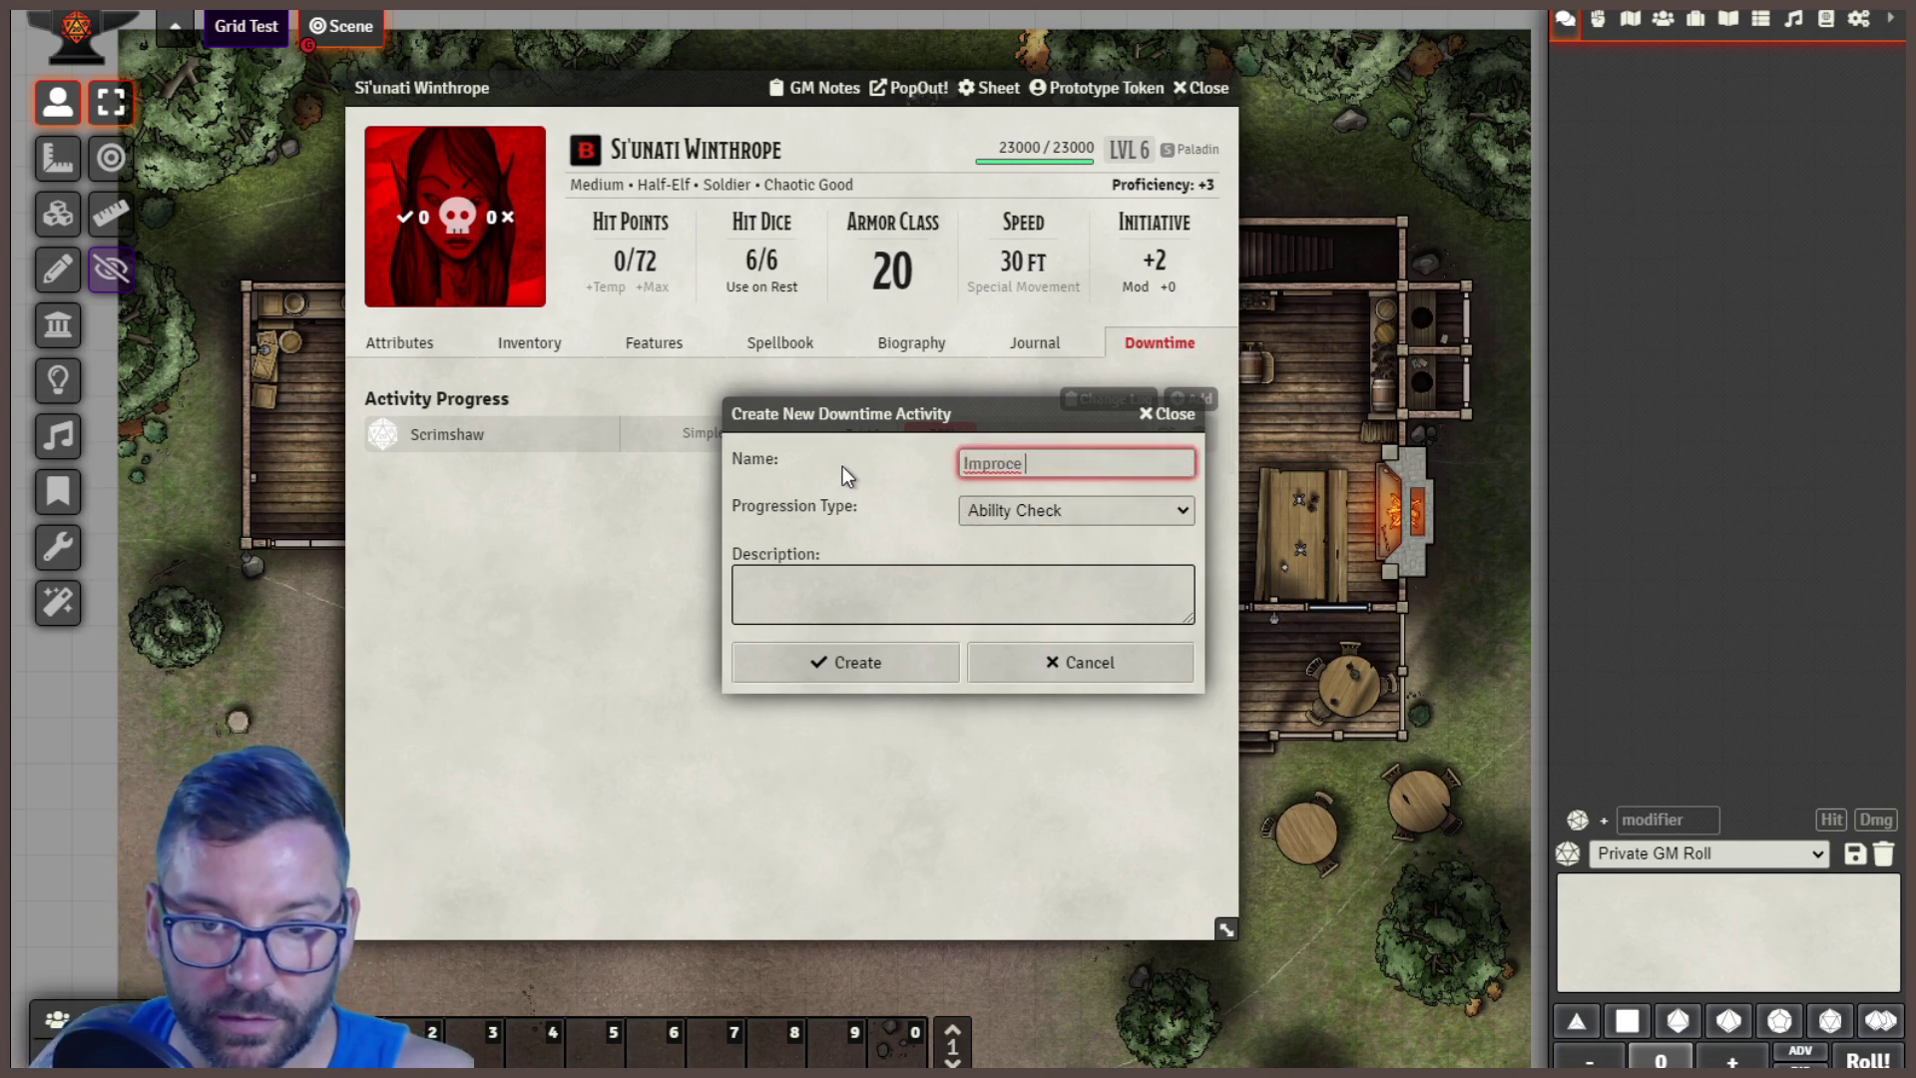
{"action": "key", "text": "BackSpace"}
{"action": "key", "text": "BackSpace"}
{"action": "key", "text": "BackSpace"}
{"action": "type", "text": "ve Armor"}
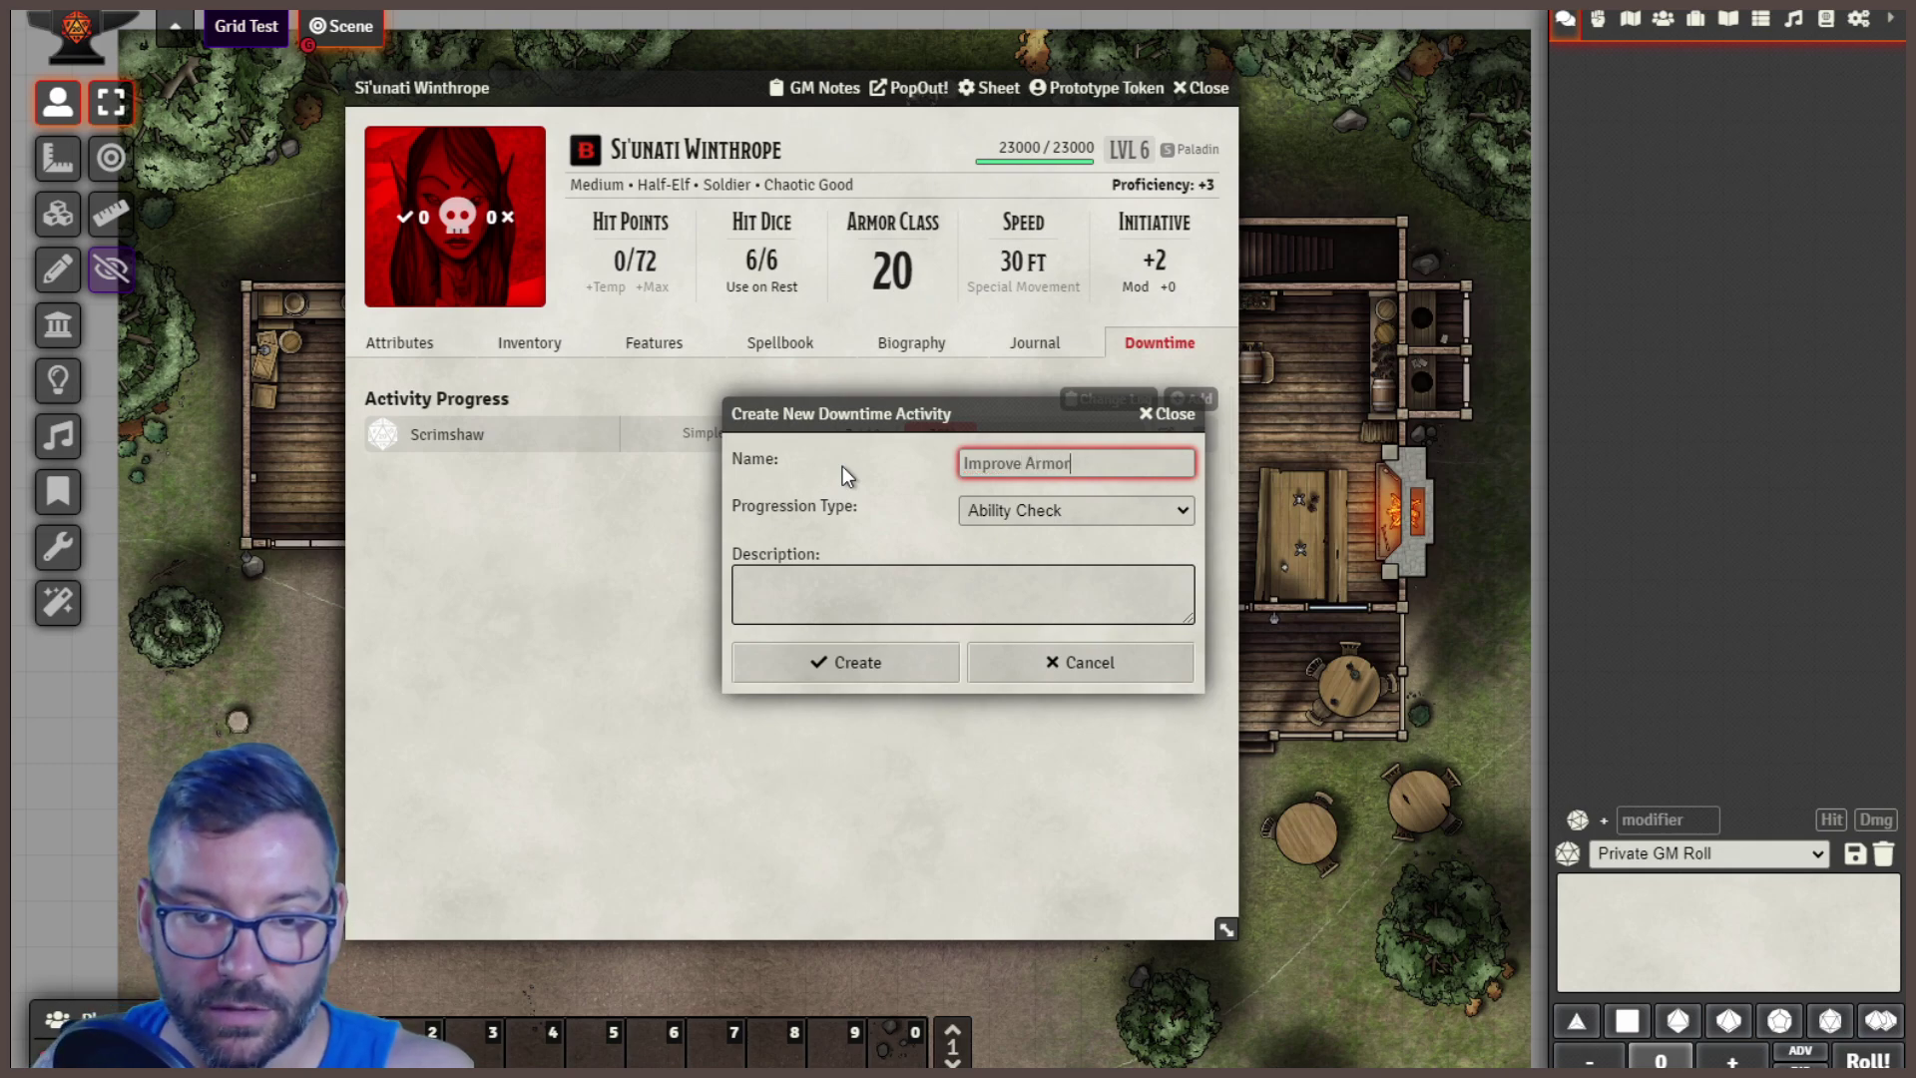
{"action": "key", "text": "Tab"}
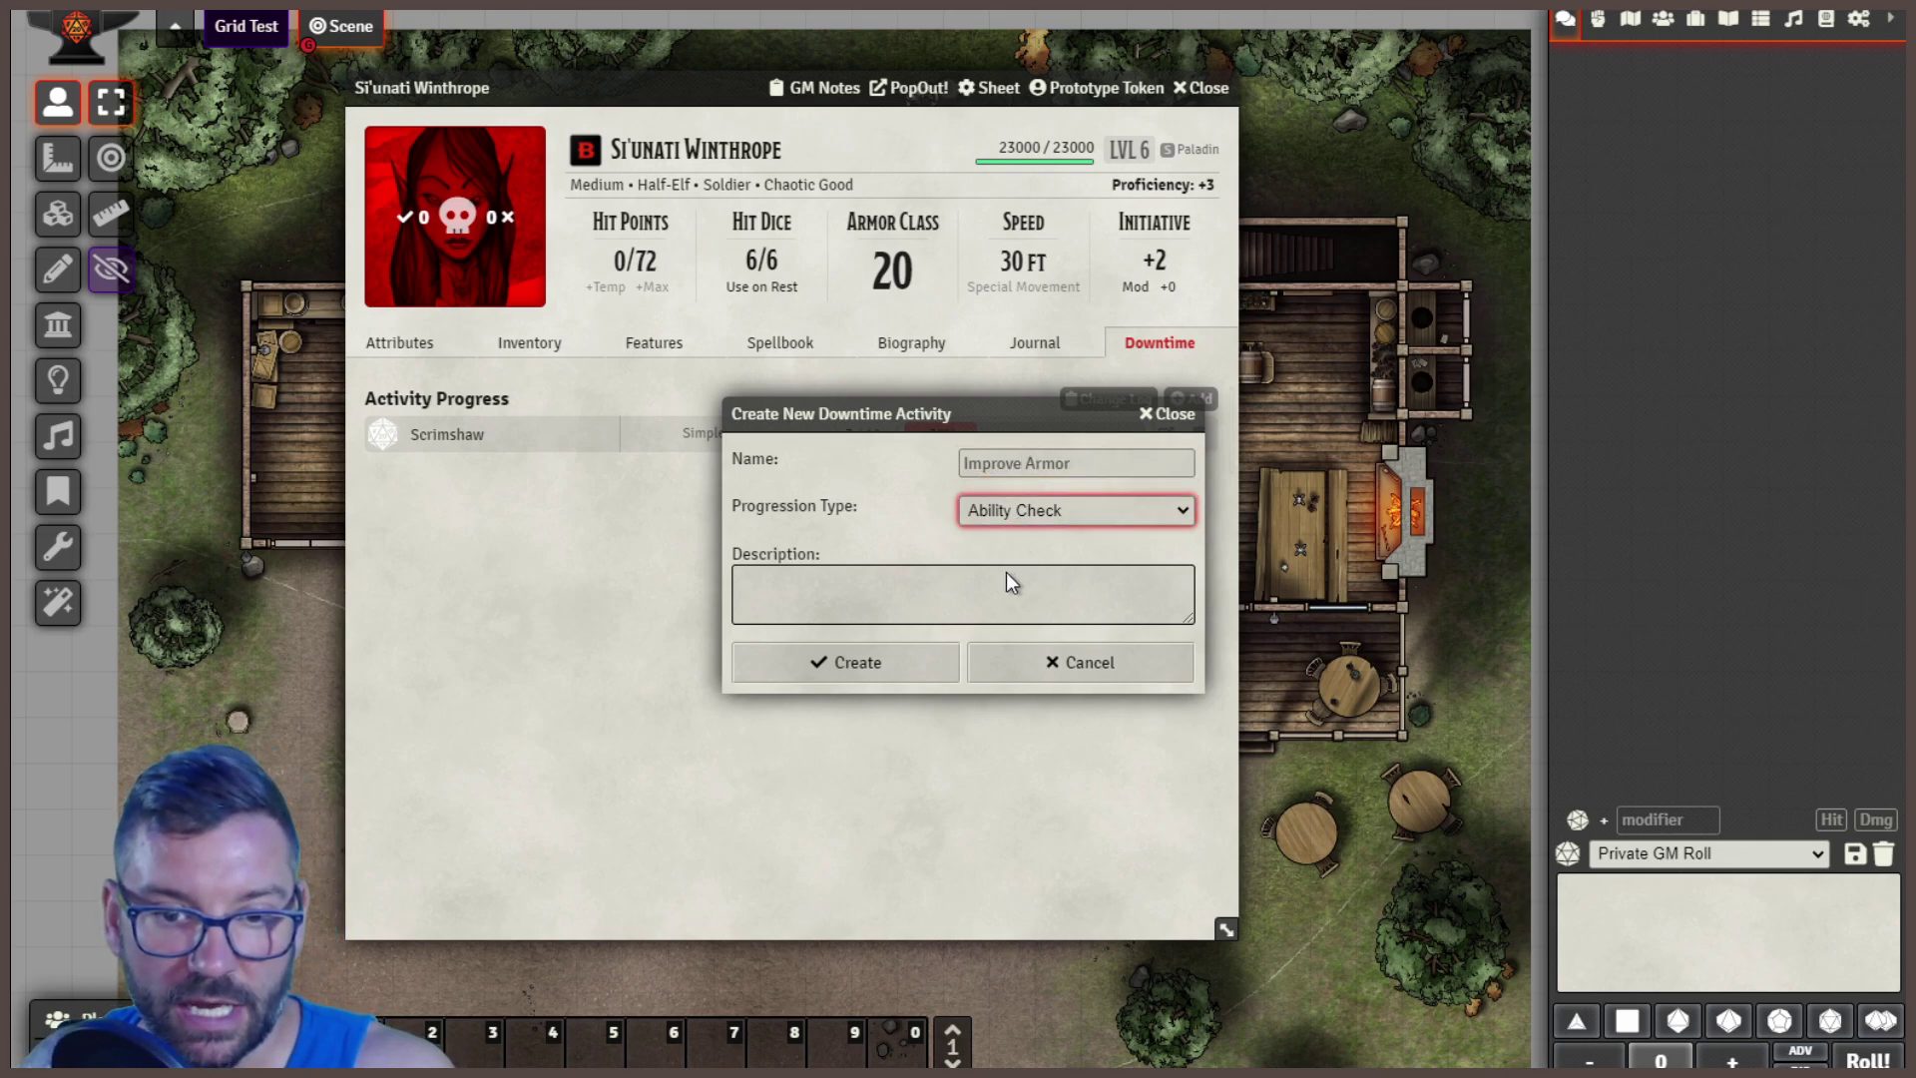
{"action": "key", "text": "Down"}
{"action": "key", "text": "Tab"}
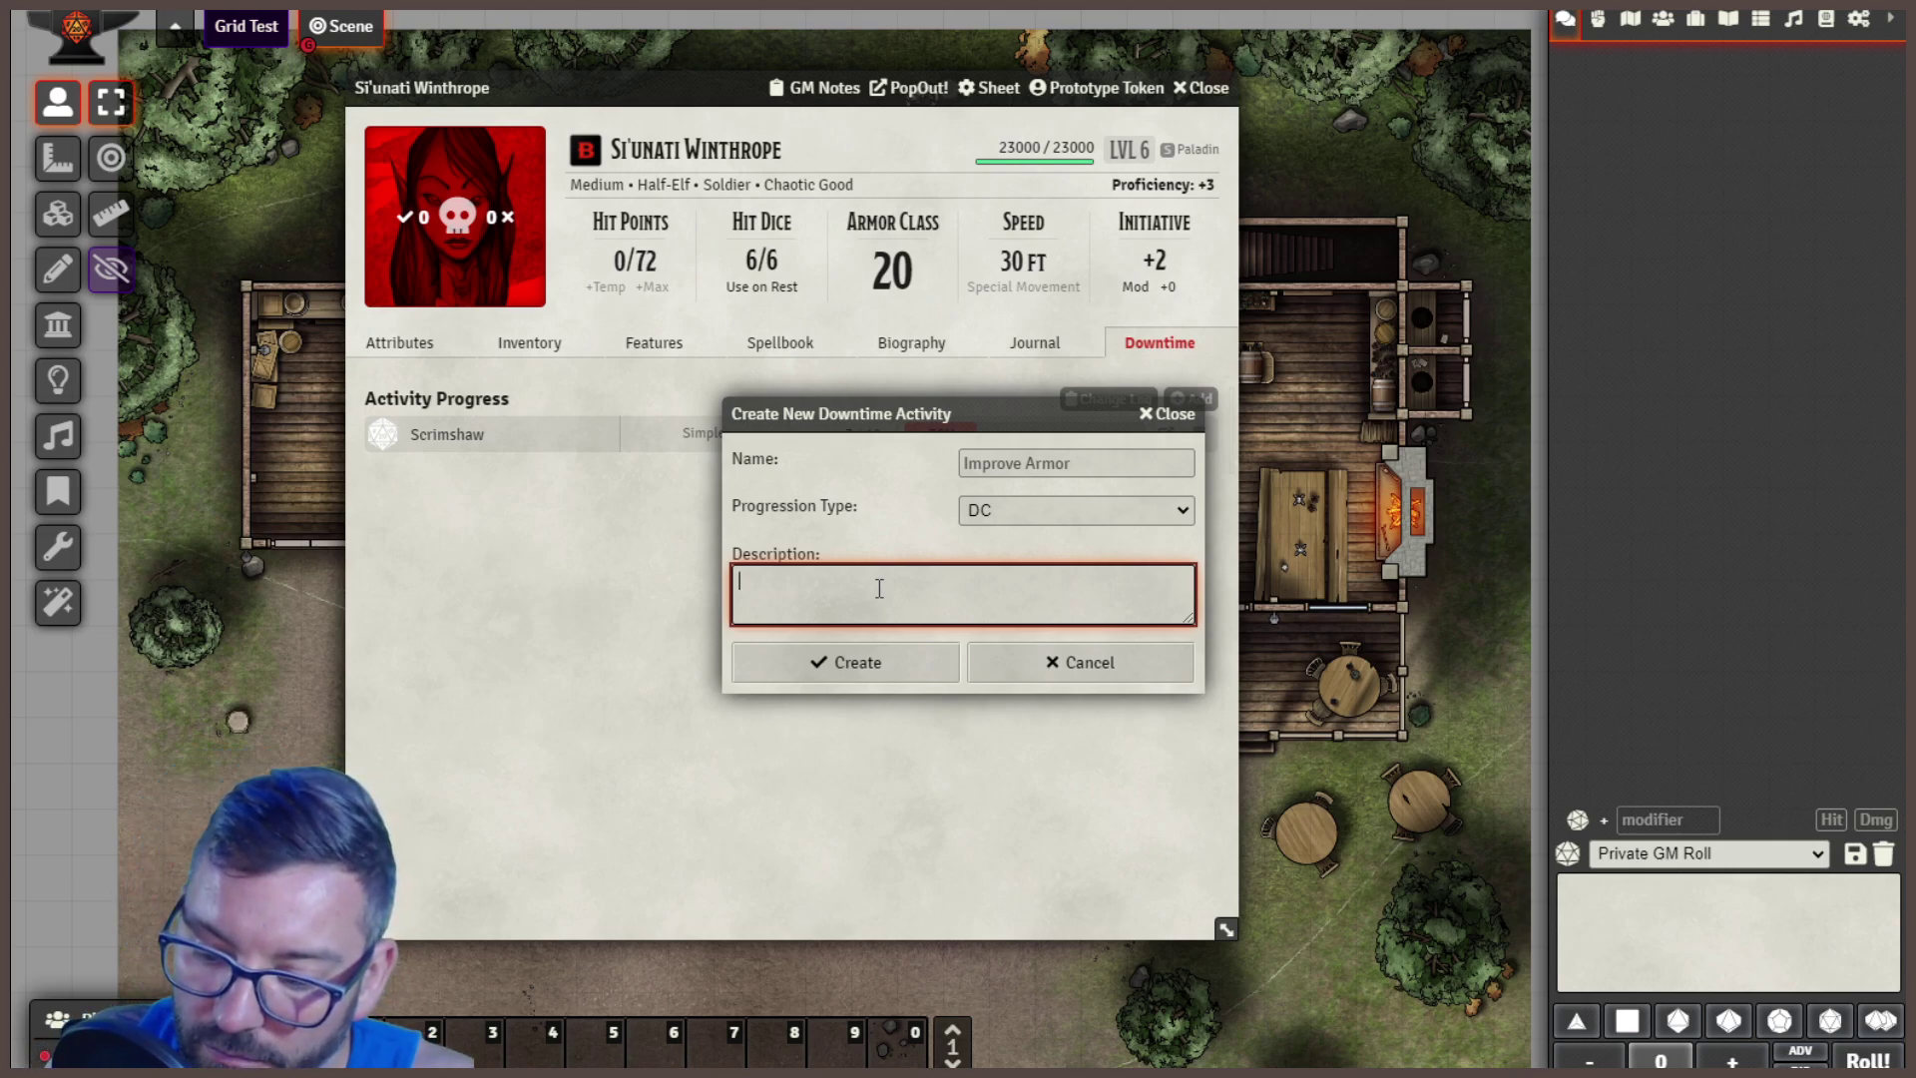
- Describe the Improve Armor activity as "Make it lighter while keeping AC" and create it
{"action": "type", "text": "Make it light"}
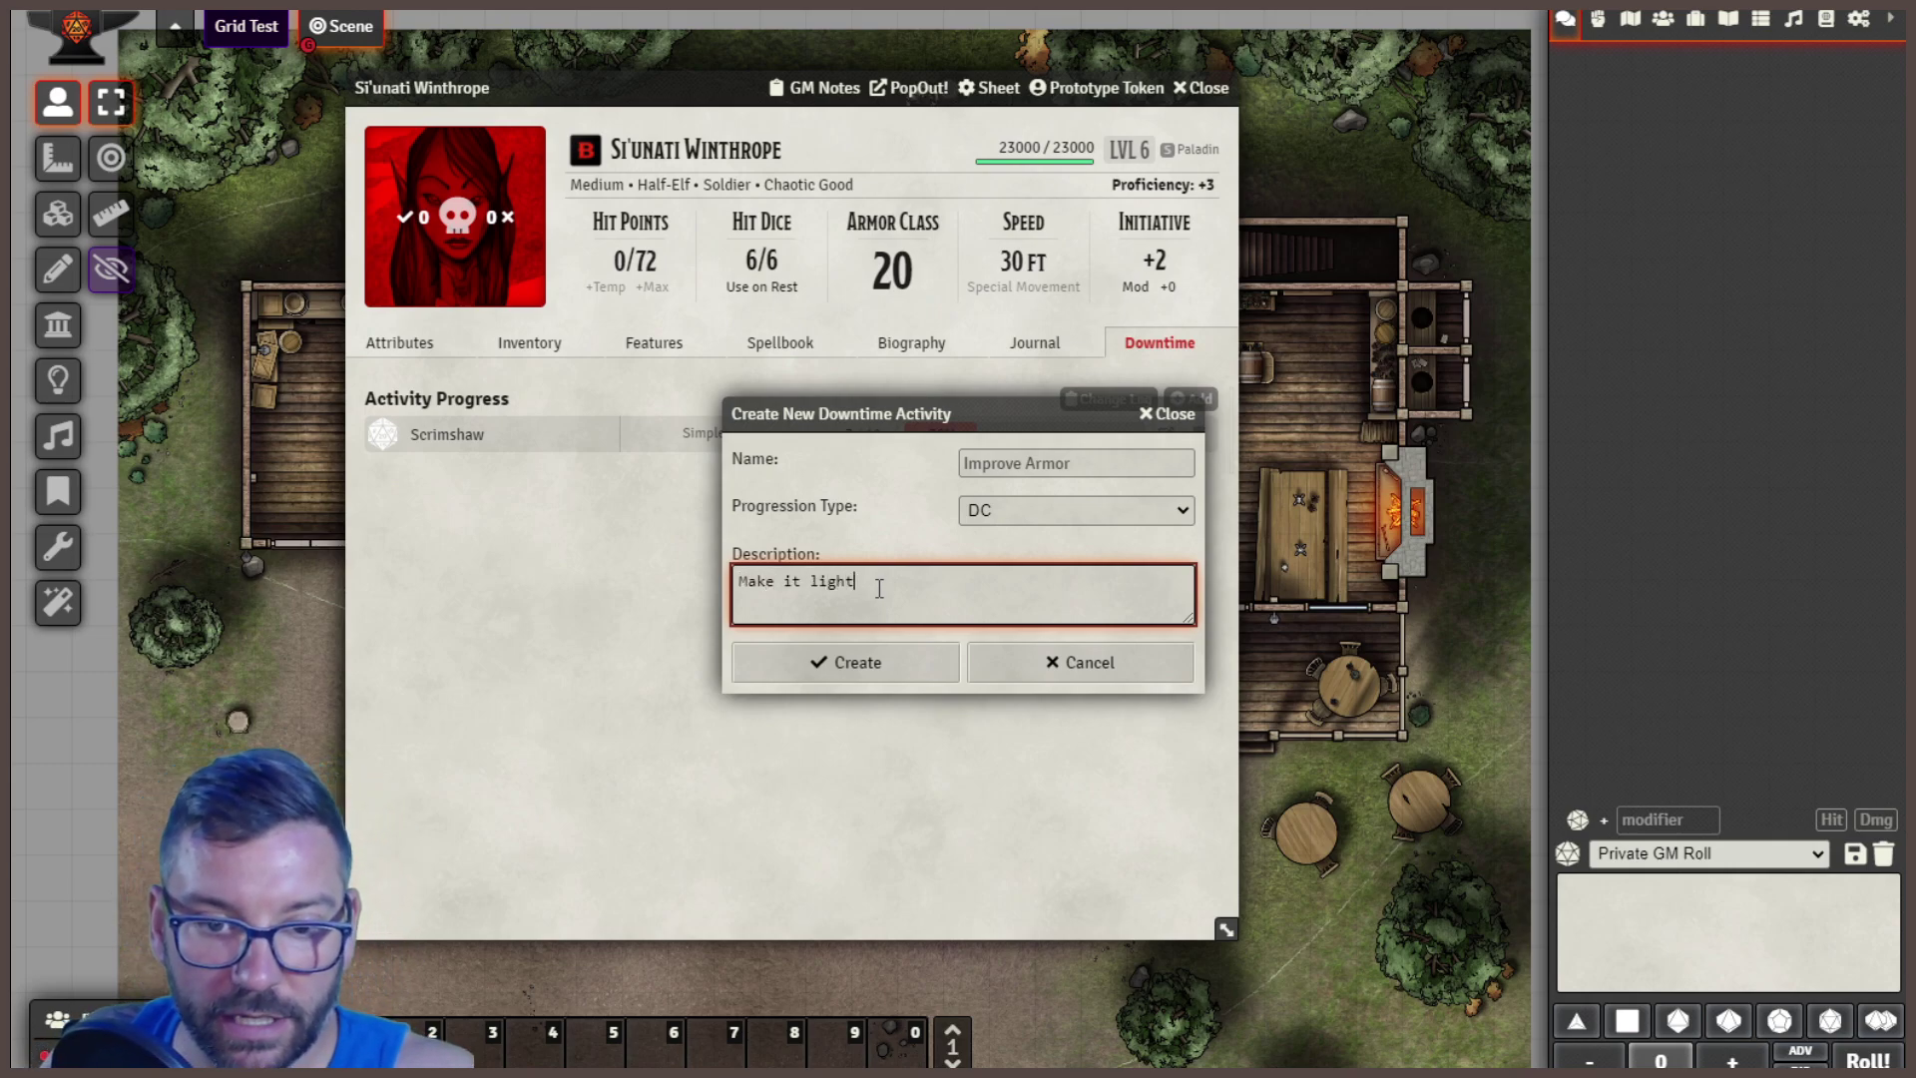
{"action": "type", "text": "er wh"}
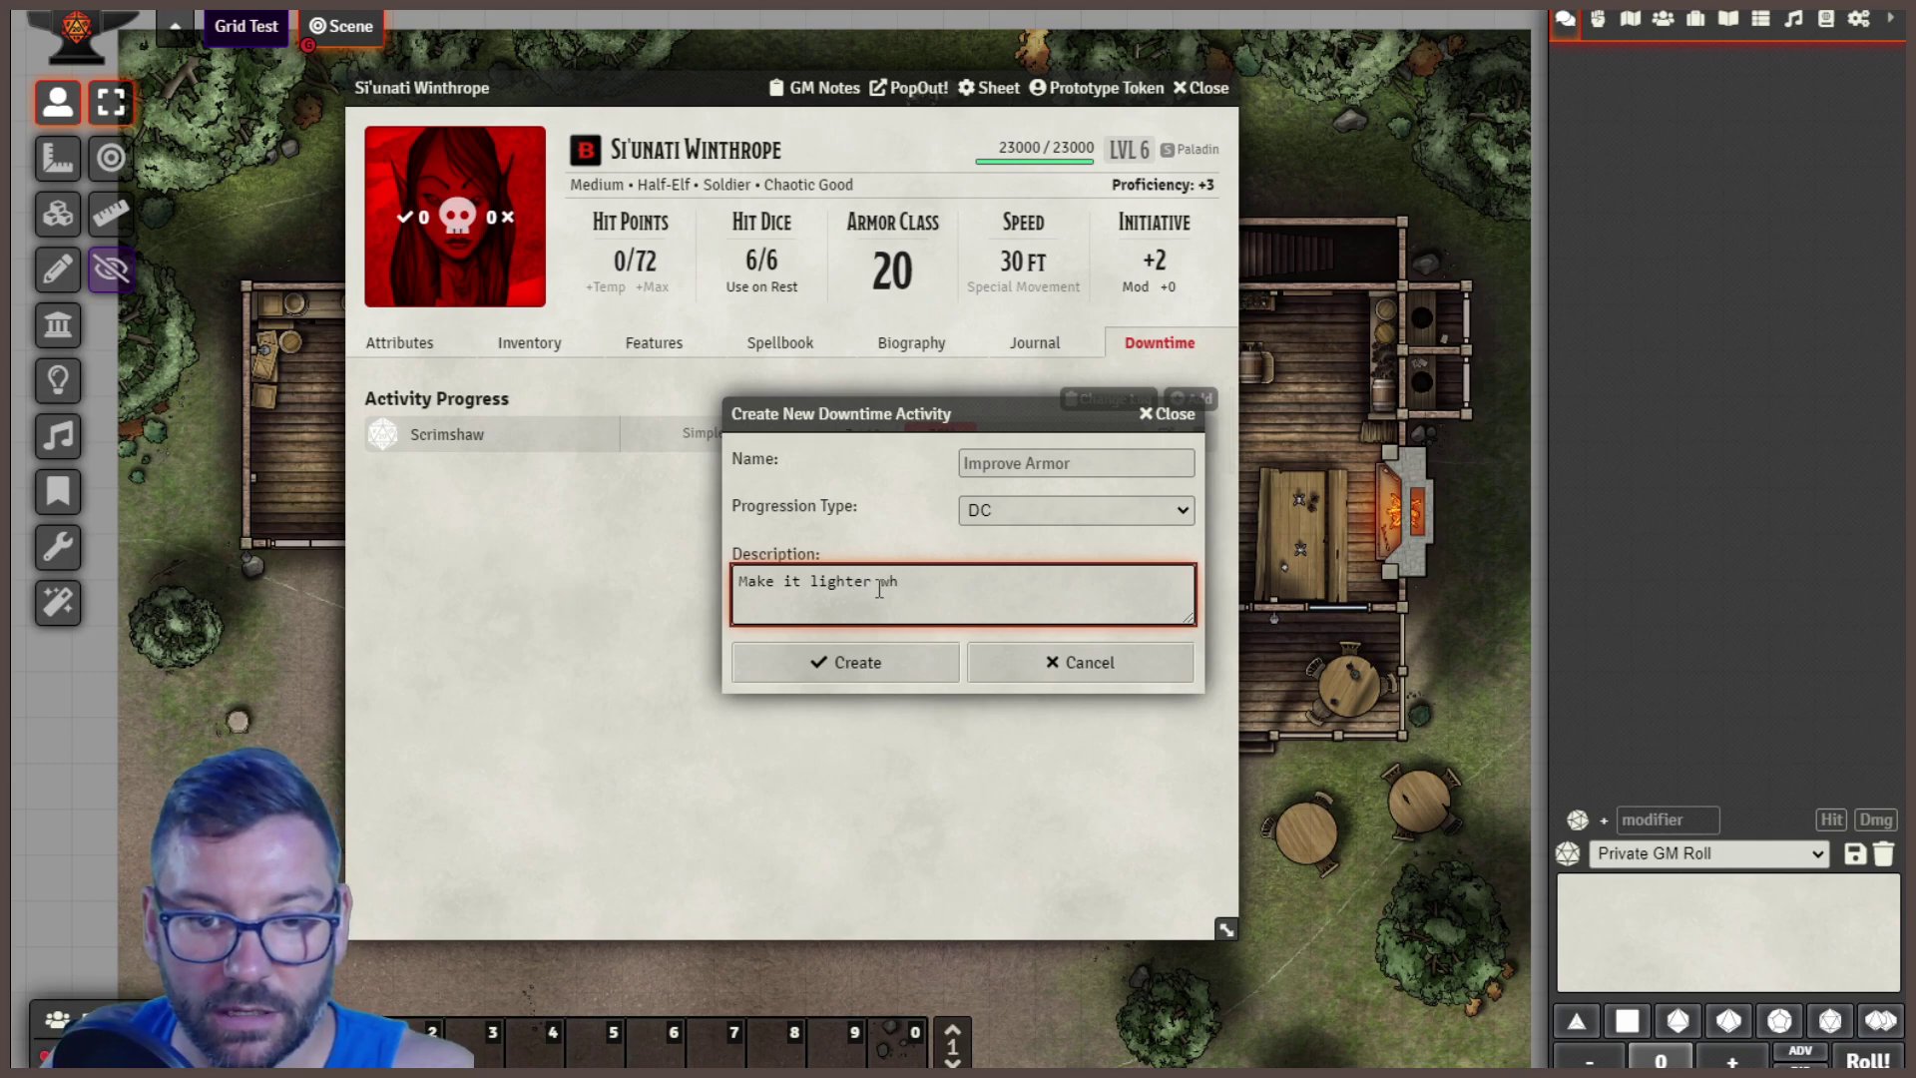
{"action": "type", "text": "ile keeping AC"}
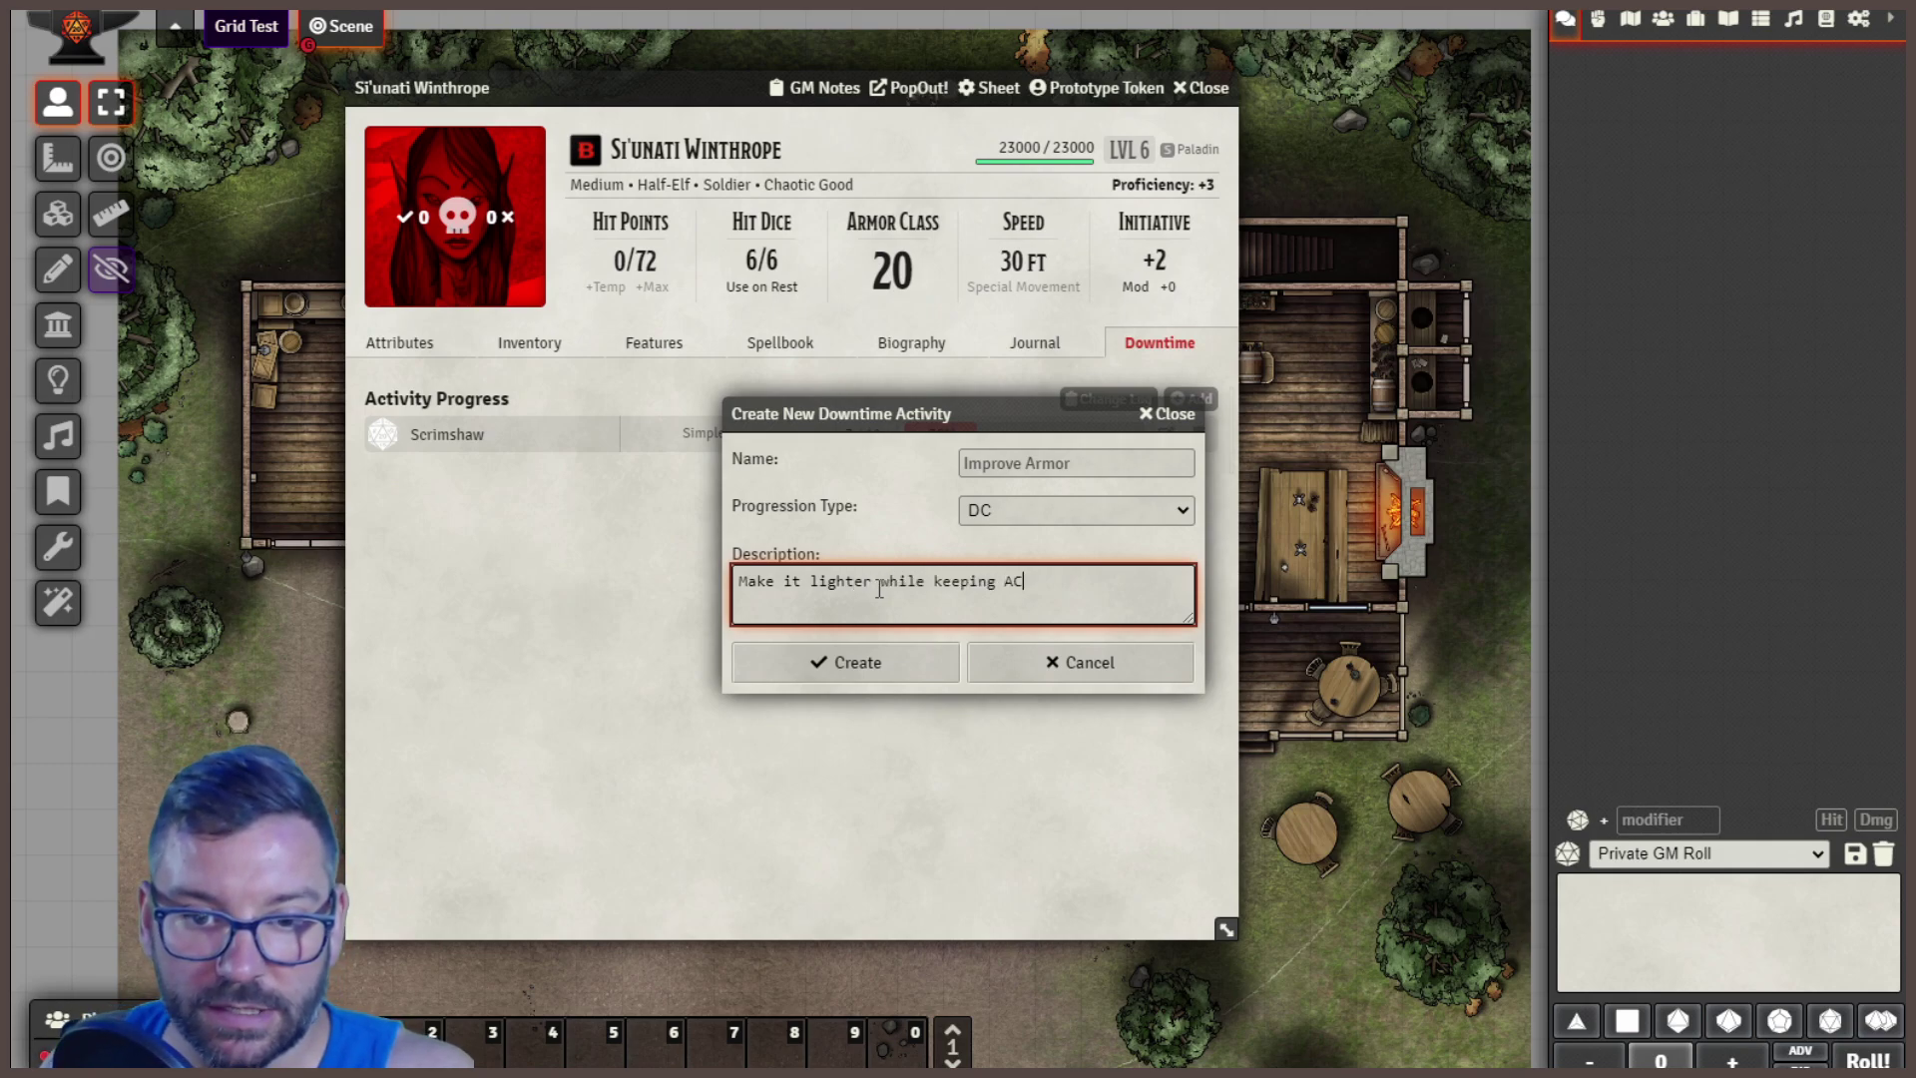
{"action": "left_click", "coordinate": [810, 670]}
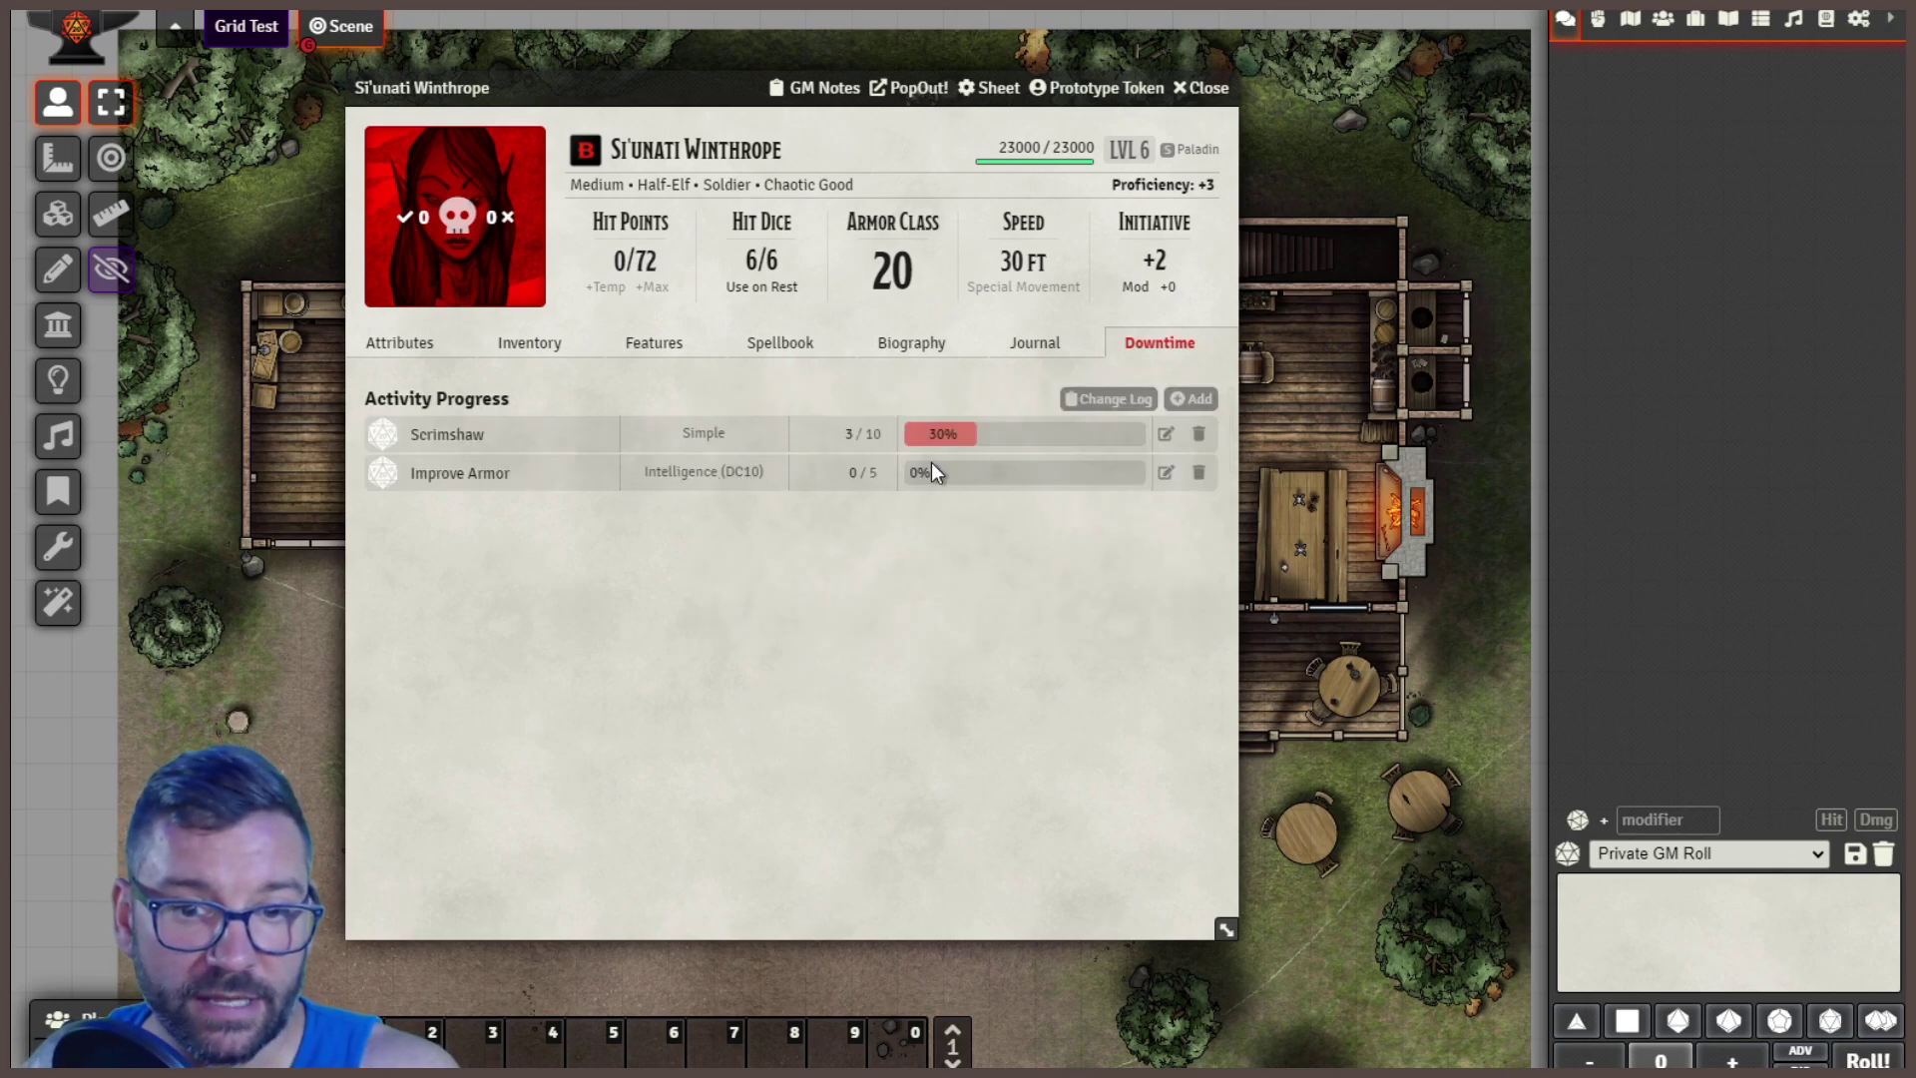
- Review the Improve Armor activity's progression ability, required successes and check DC, keeping the existing settings
{"action": "left_click", "coordinate": [1165, 472]}
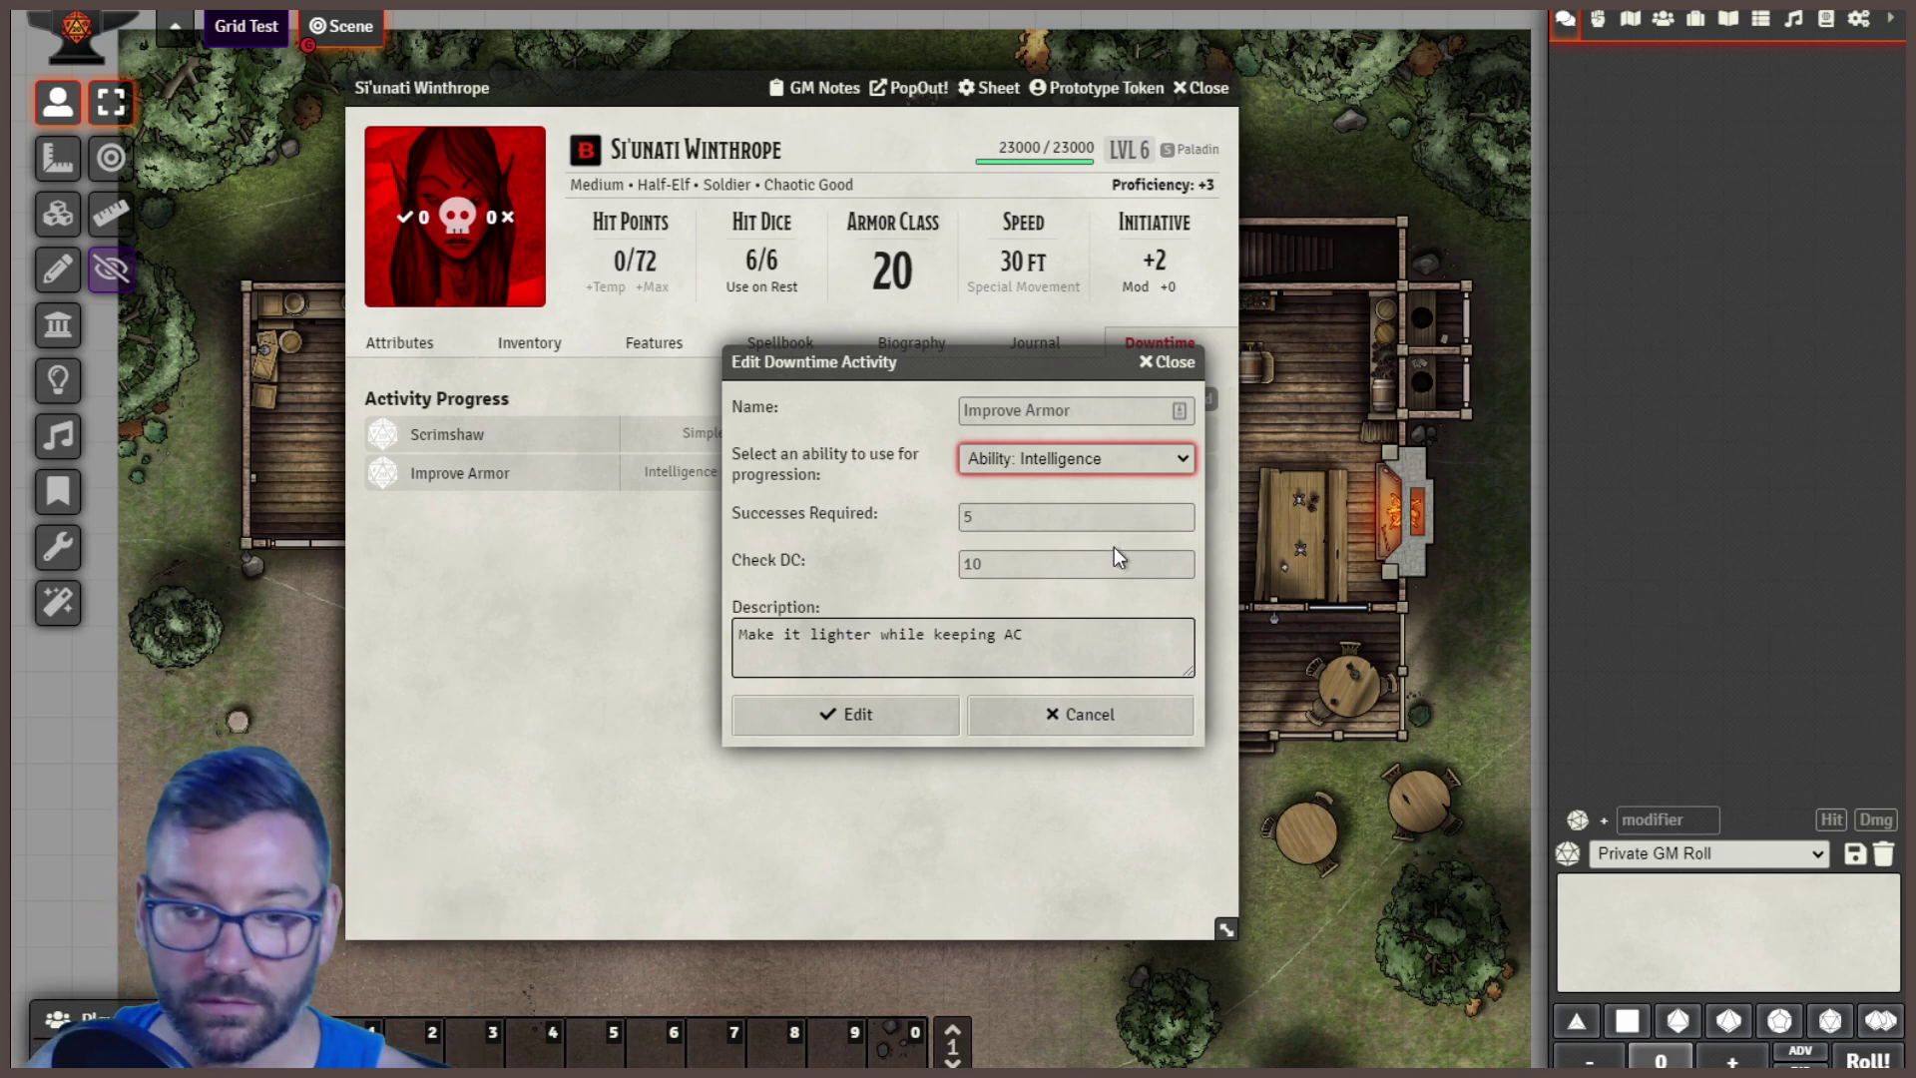
{"action": "left_click", "coordinate": [1038, 518]}
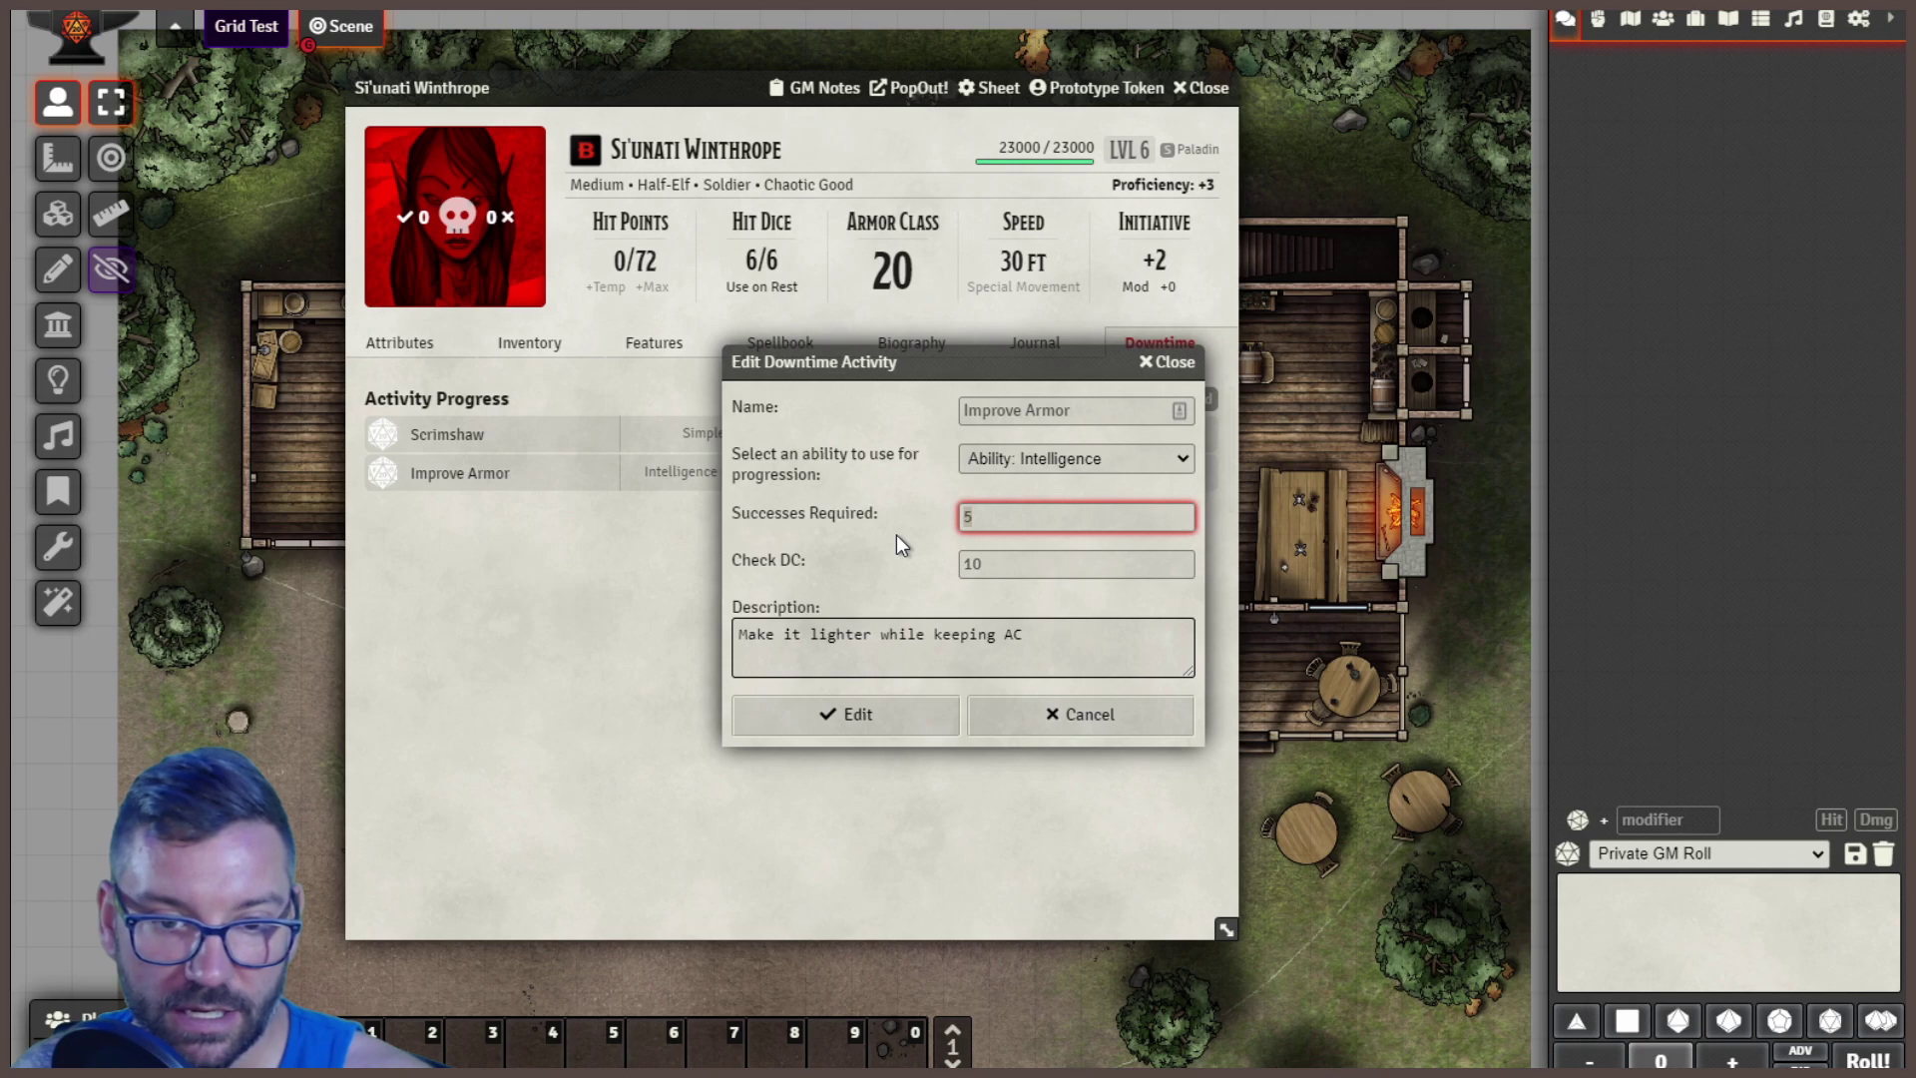
{"action": "left_click", "coordinate": [998, 564]}
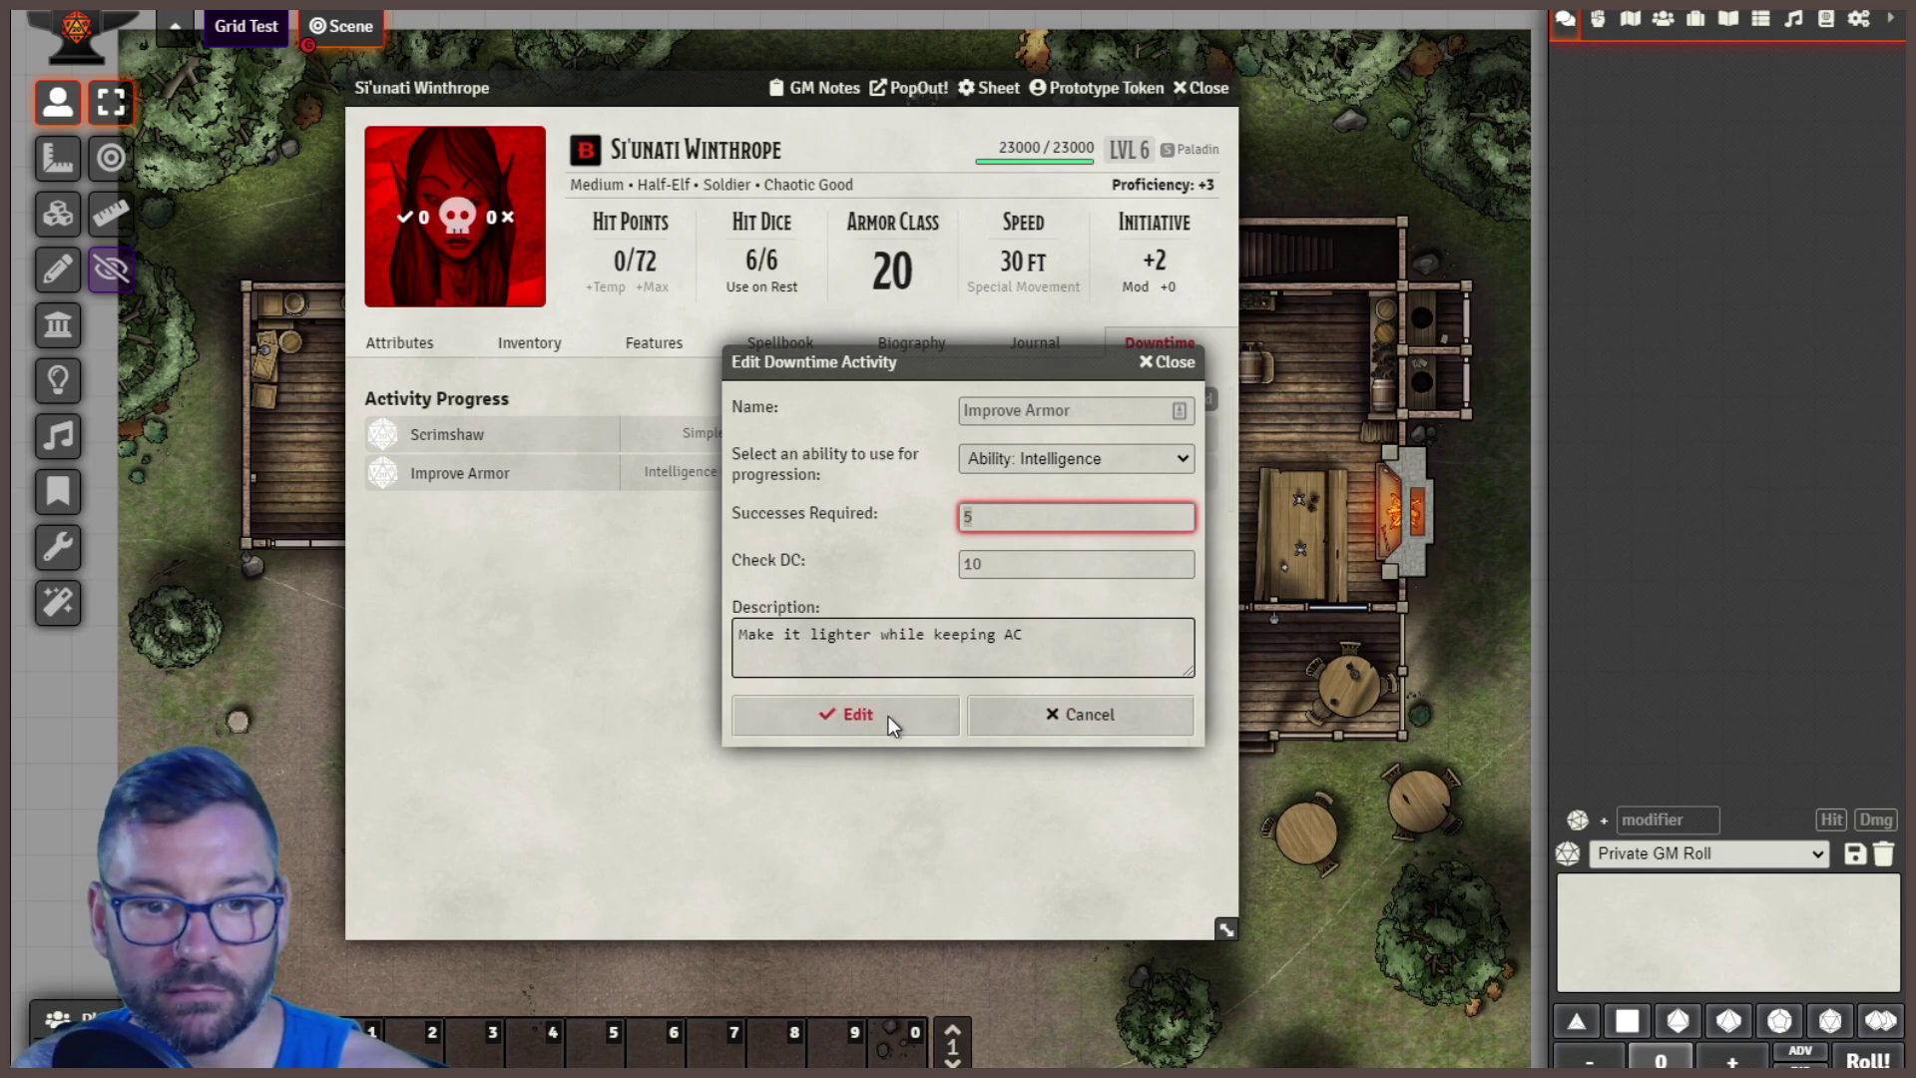
{"action": "left_click", "coordinate": [856, 715]}
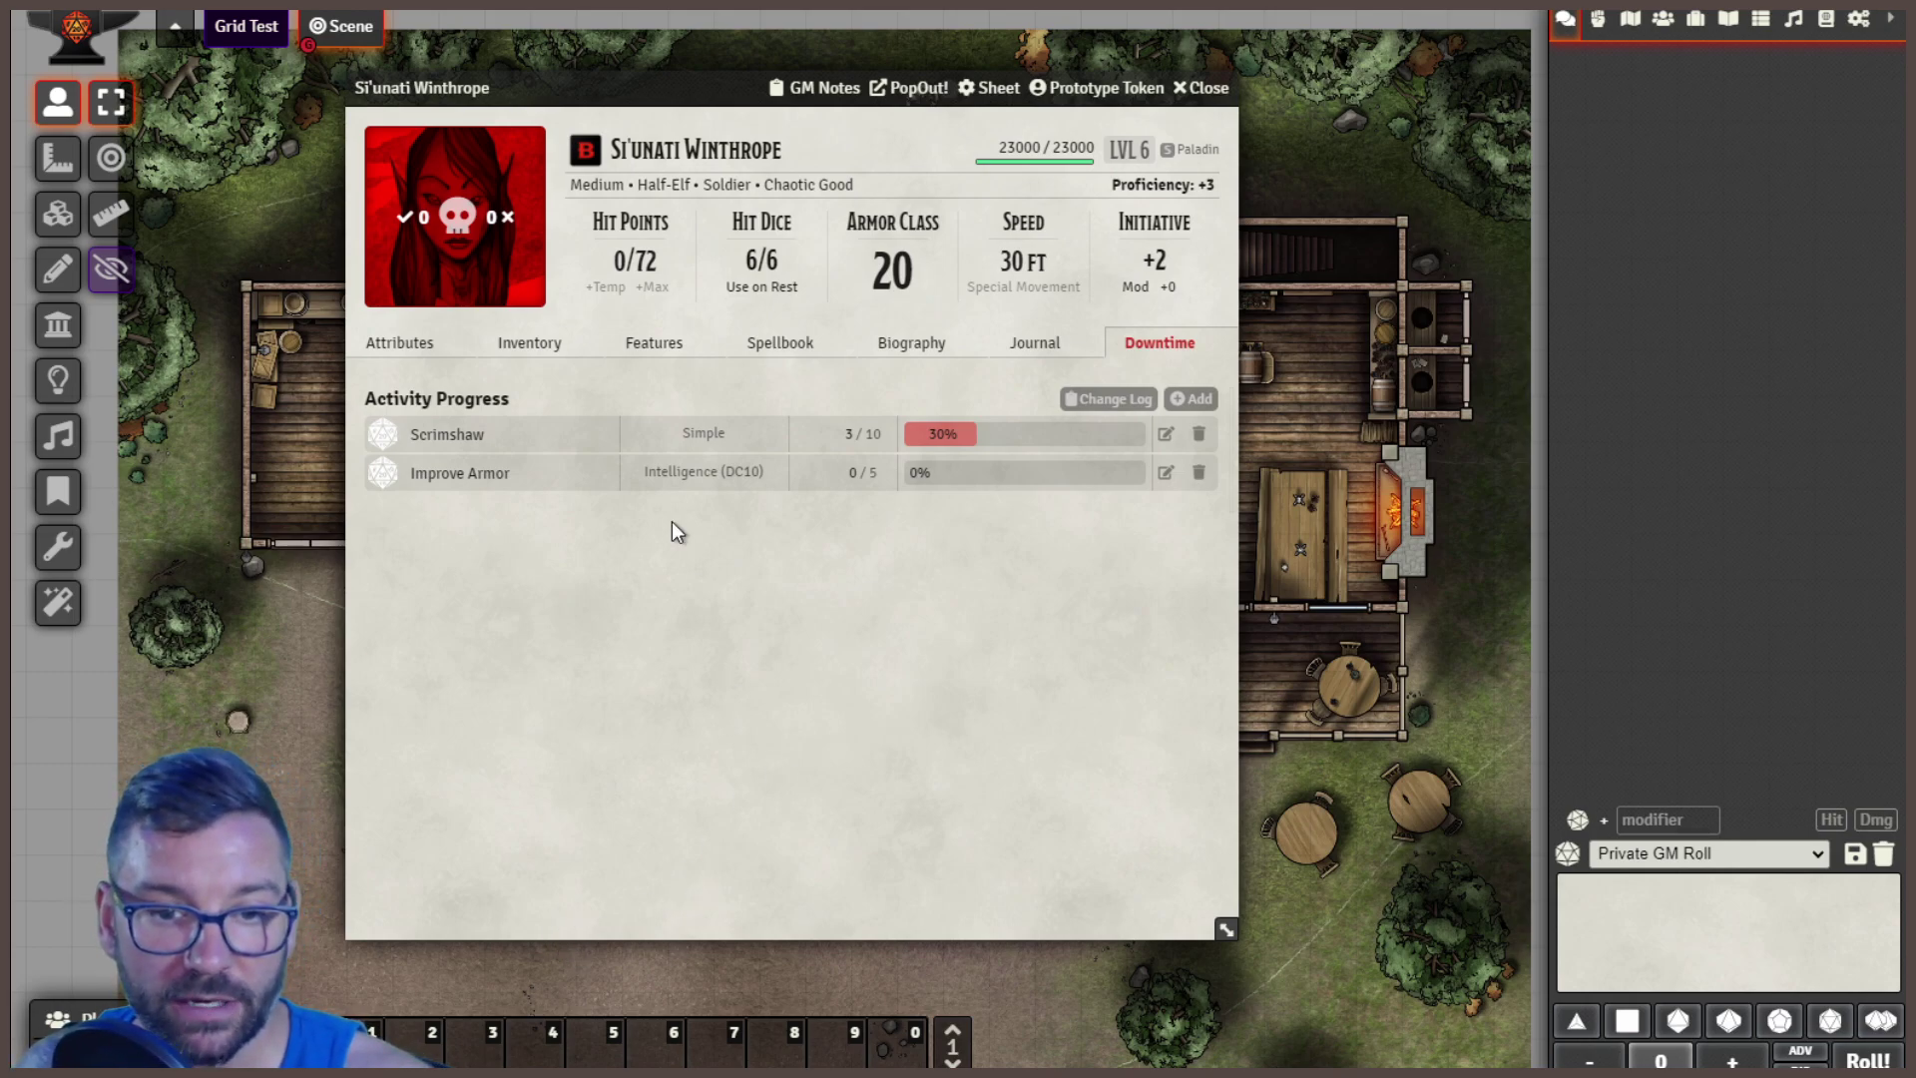
- Attempt the Improve Armor activity with a normal Intelligence check, using the Private GM Roll mode and no situational bonus
{"action": "left_click", "coordinate": [381, 477]}
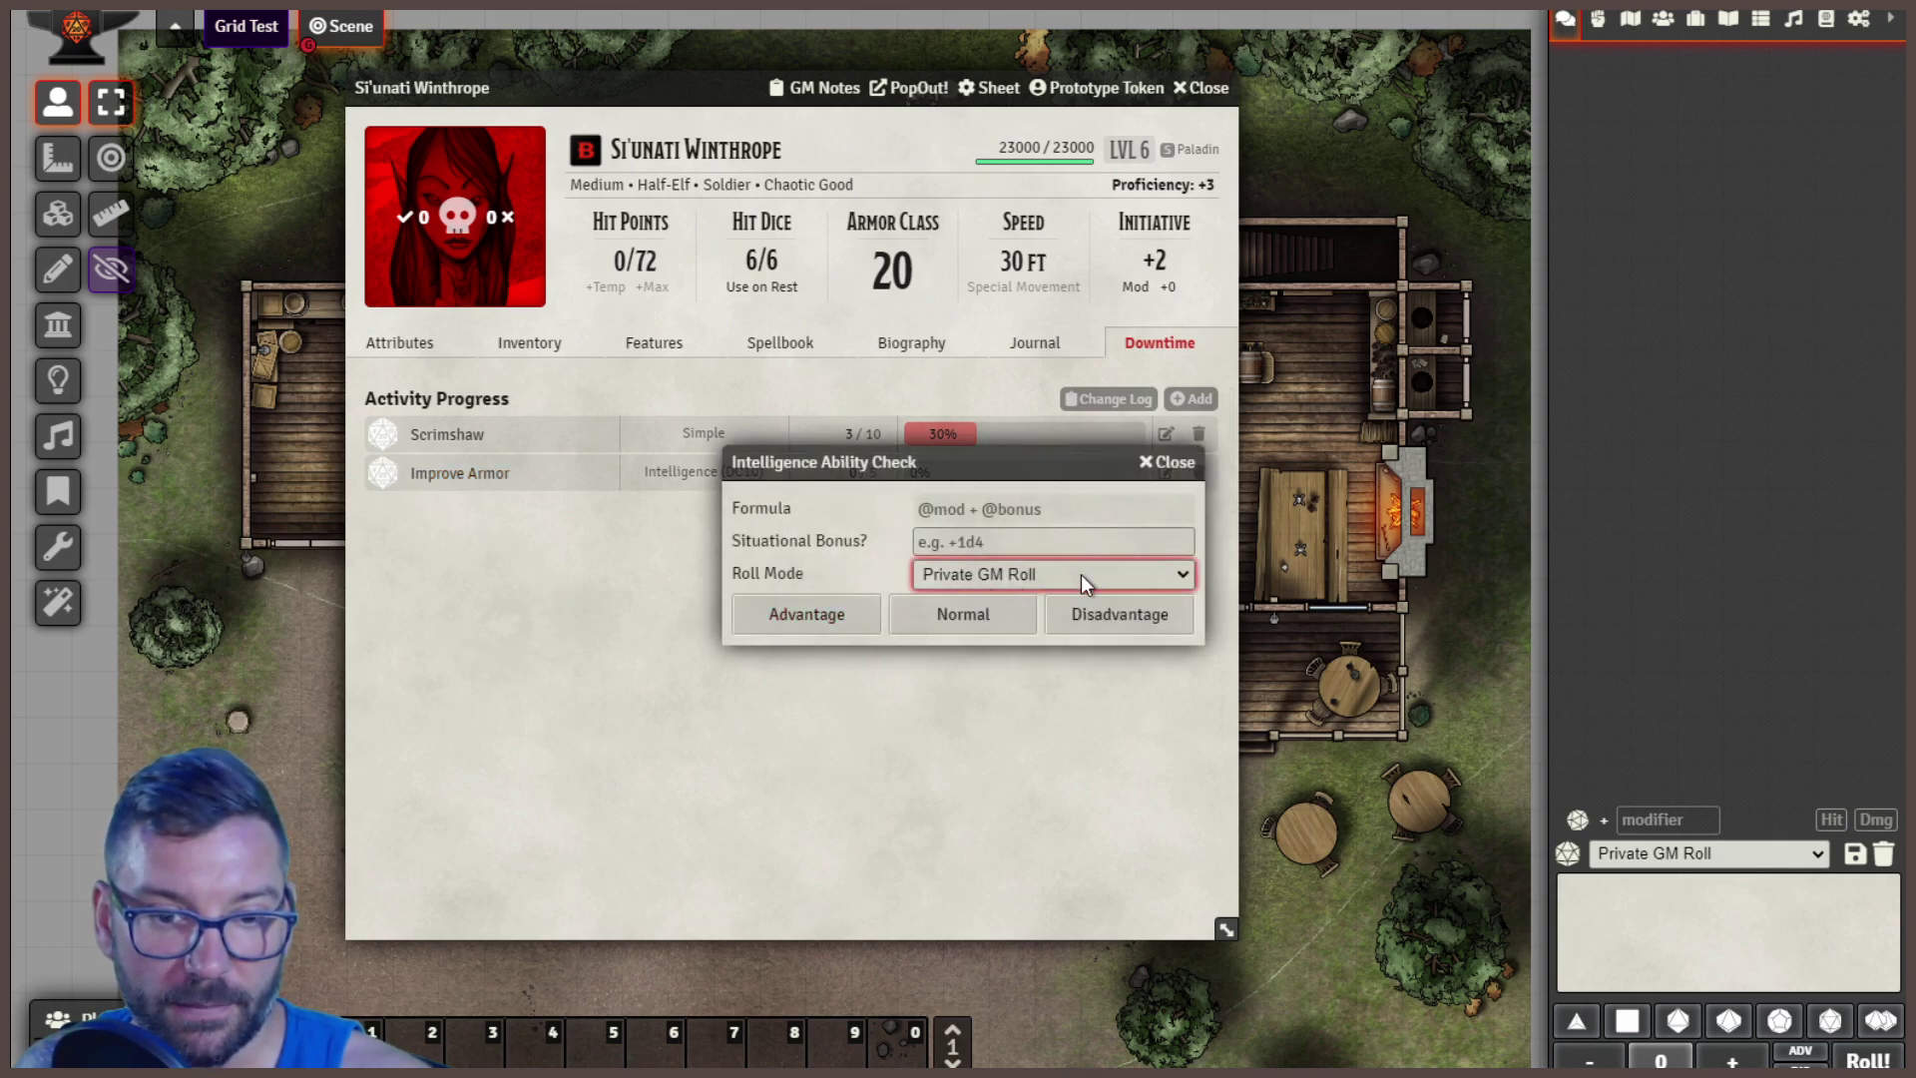
{"action": "left_click", "coordinate": [1049, 543]}
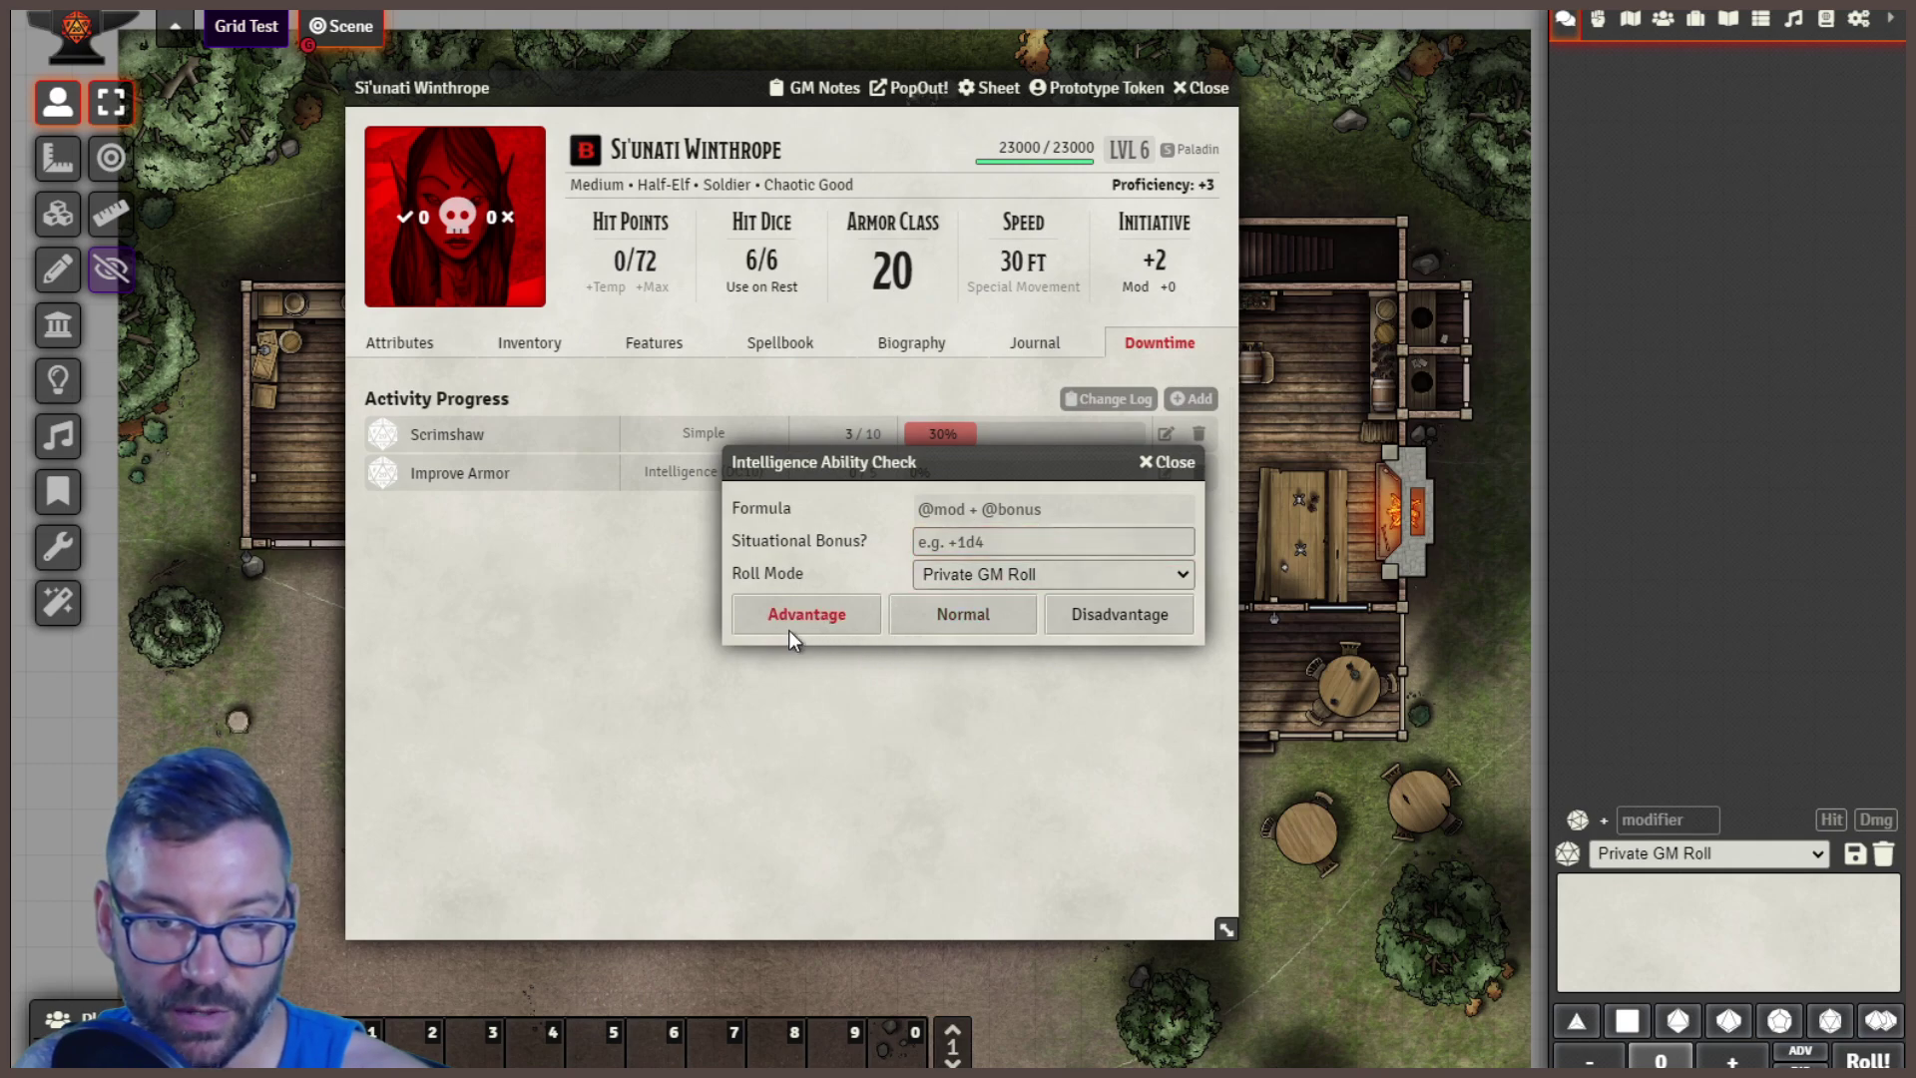
{"action": "left_click", "coordinate": [971, 620]}
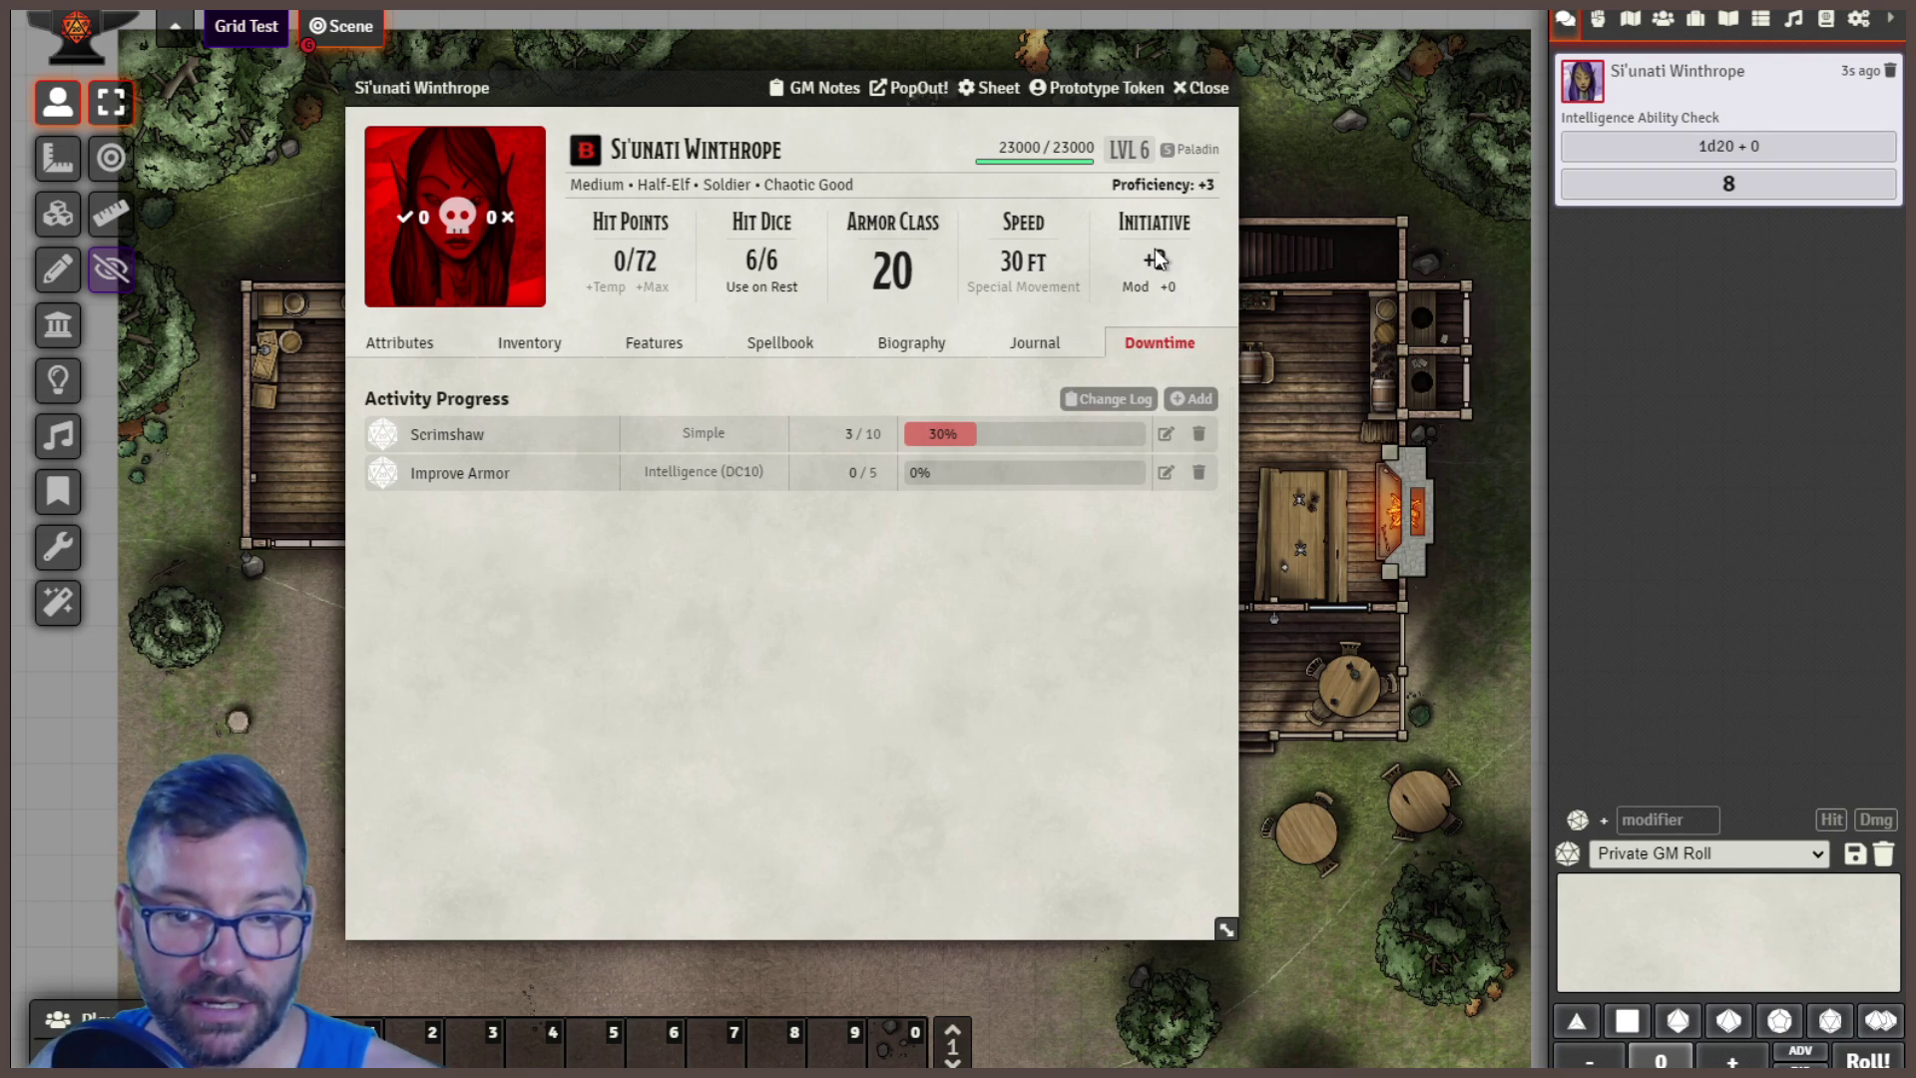
- Review the logged progress changes for the character's downtime activities, then close the log and the character sheet
{"action": "left_click", "coordinate": [1094, 403]}
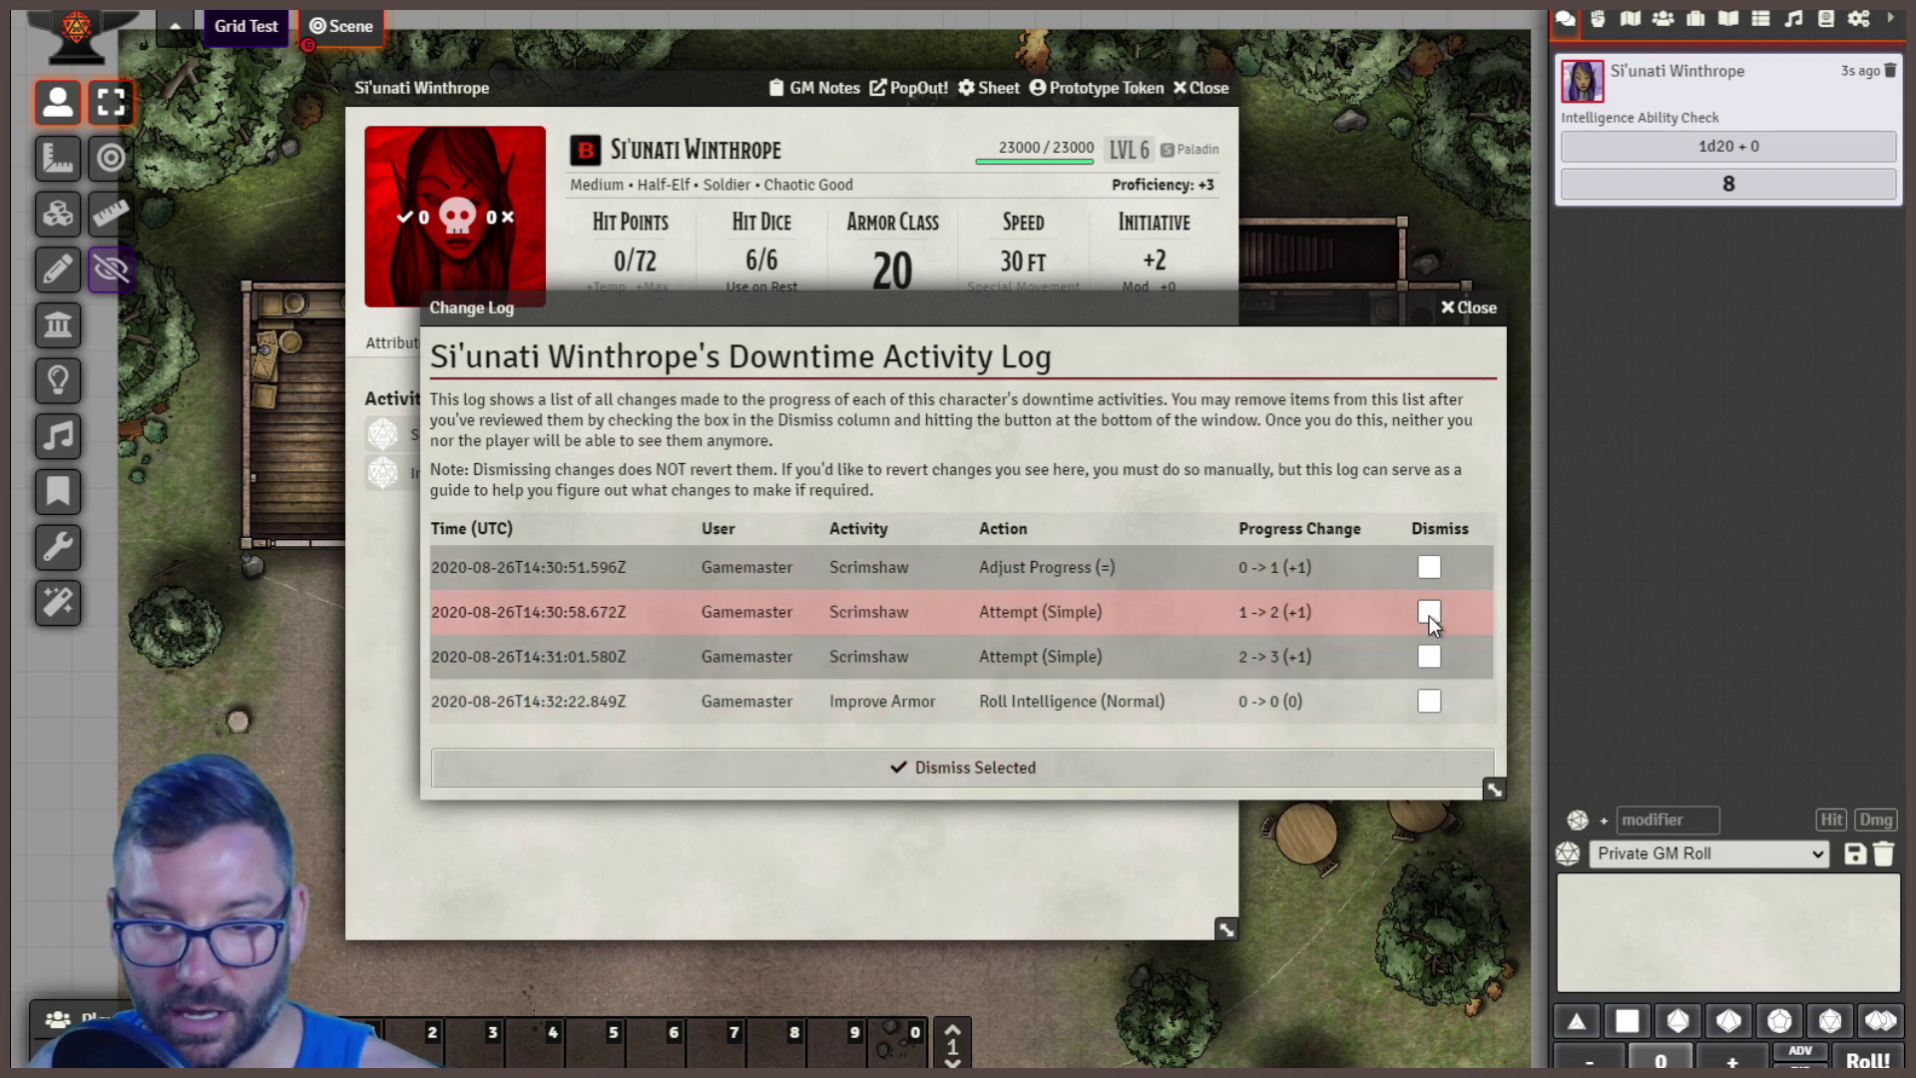
{"action": "left_click", "coordinate": [1467, 309]}
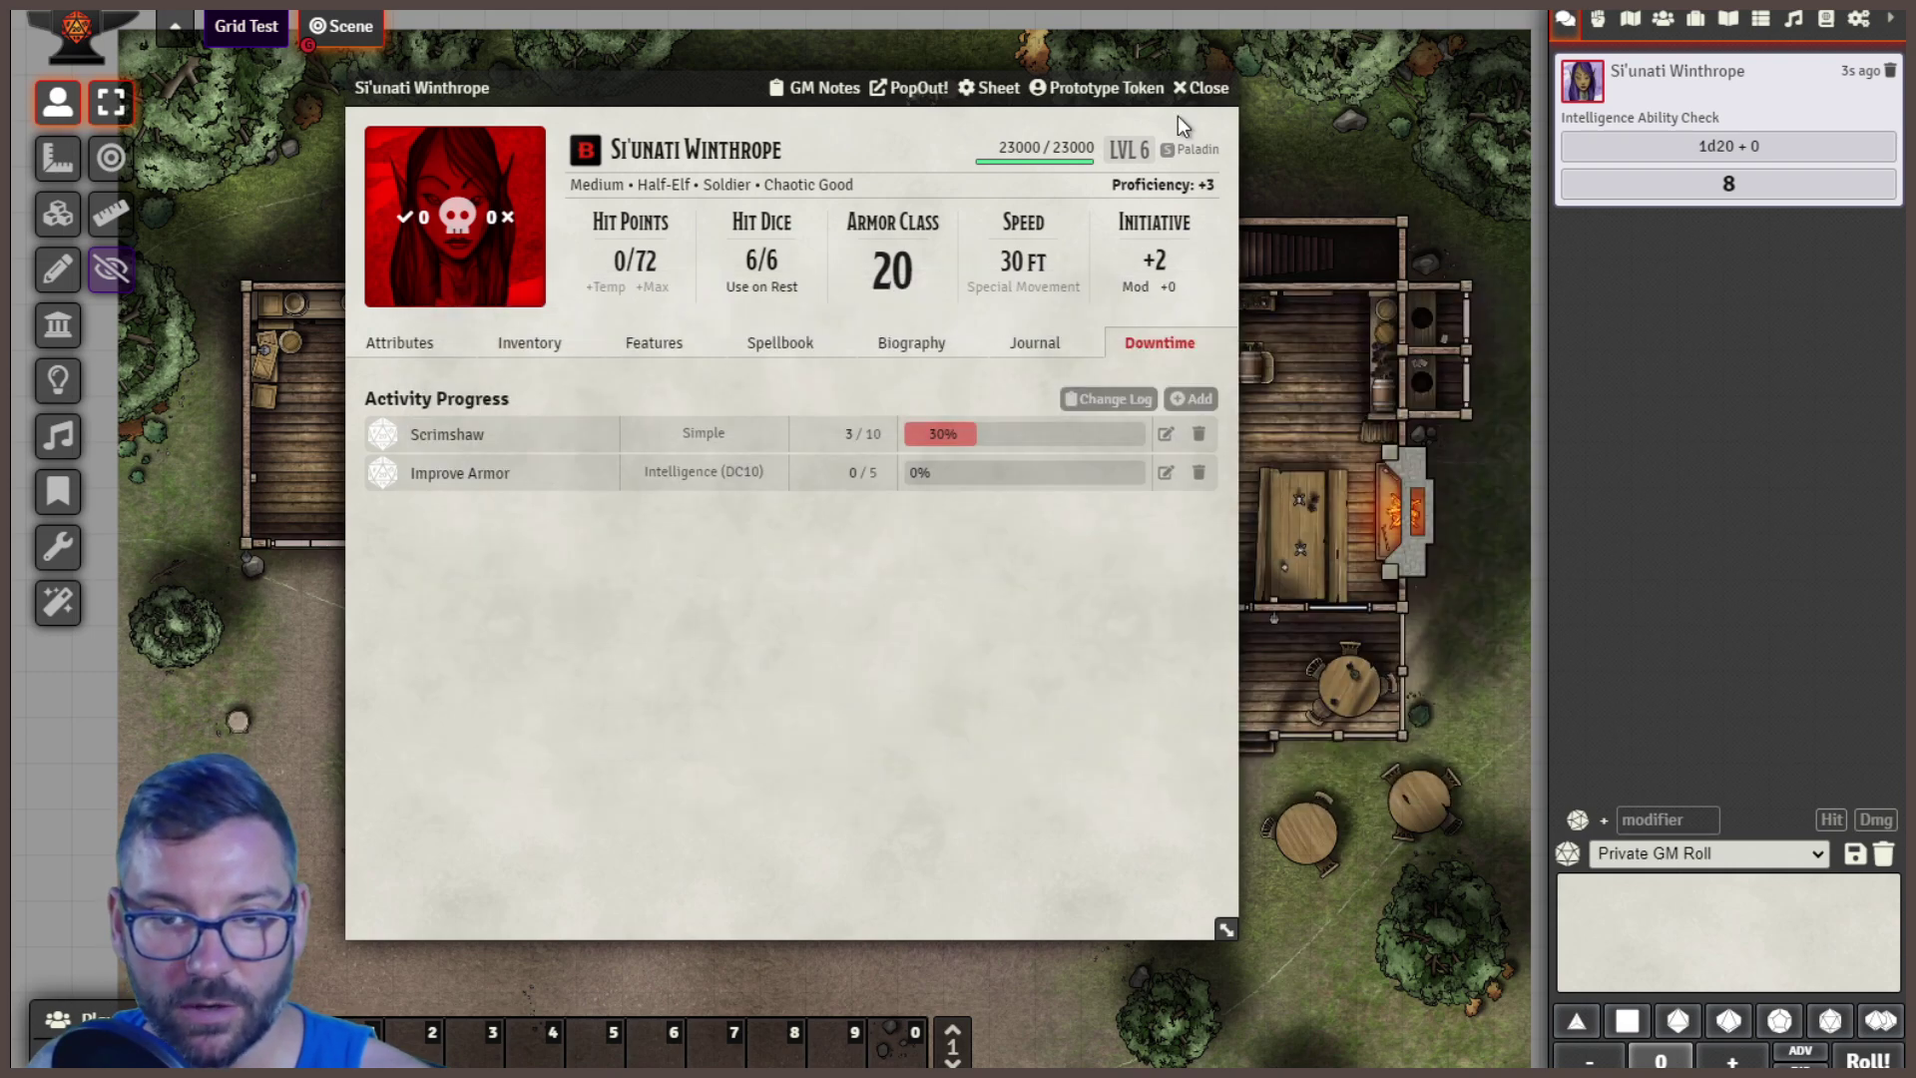
{"action": "left_click", "coordinate": [1205, 87]}
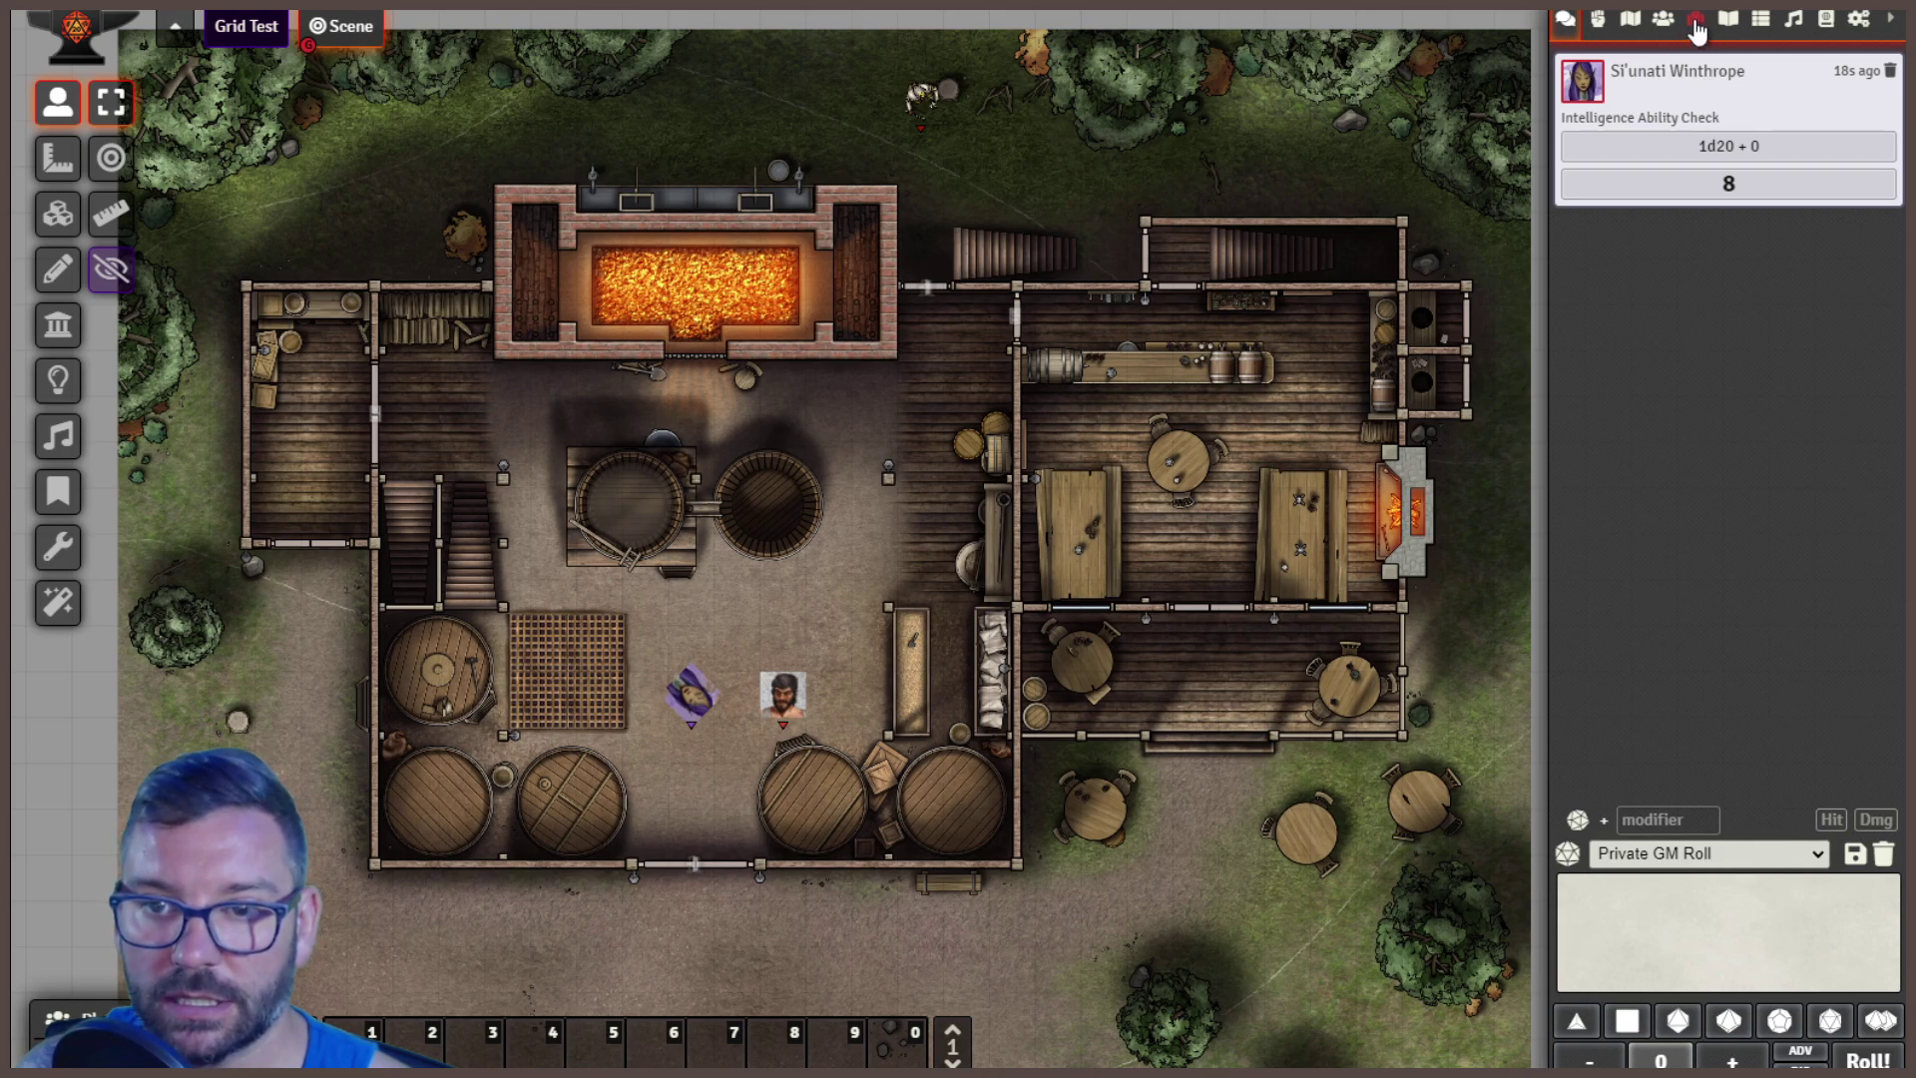
- Examine the GM Notes options in the module settings and close the settings without changing anything
{"action": "left_click", "coordinate": [1727, 19]}
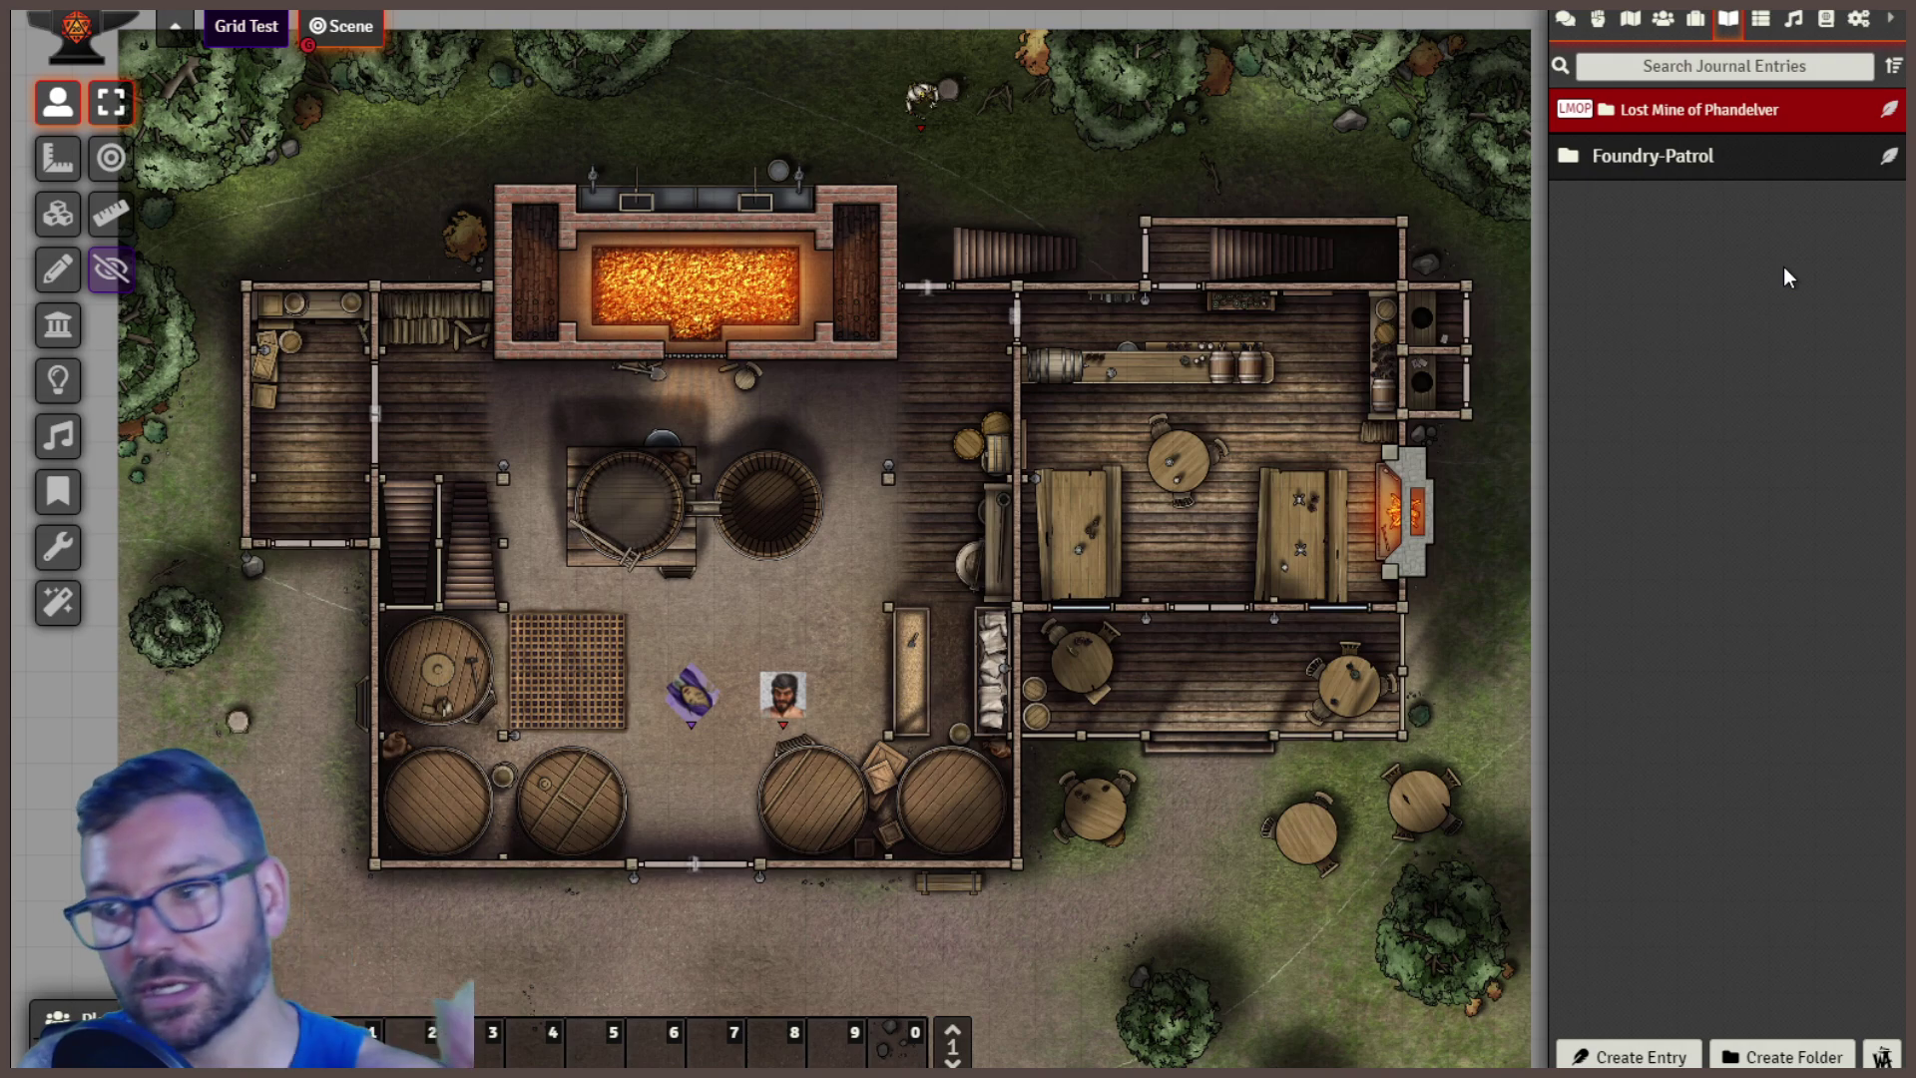
{"action": "left_click", "coordinate": [1858, 19]}
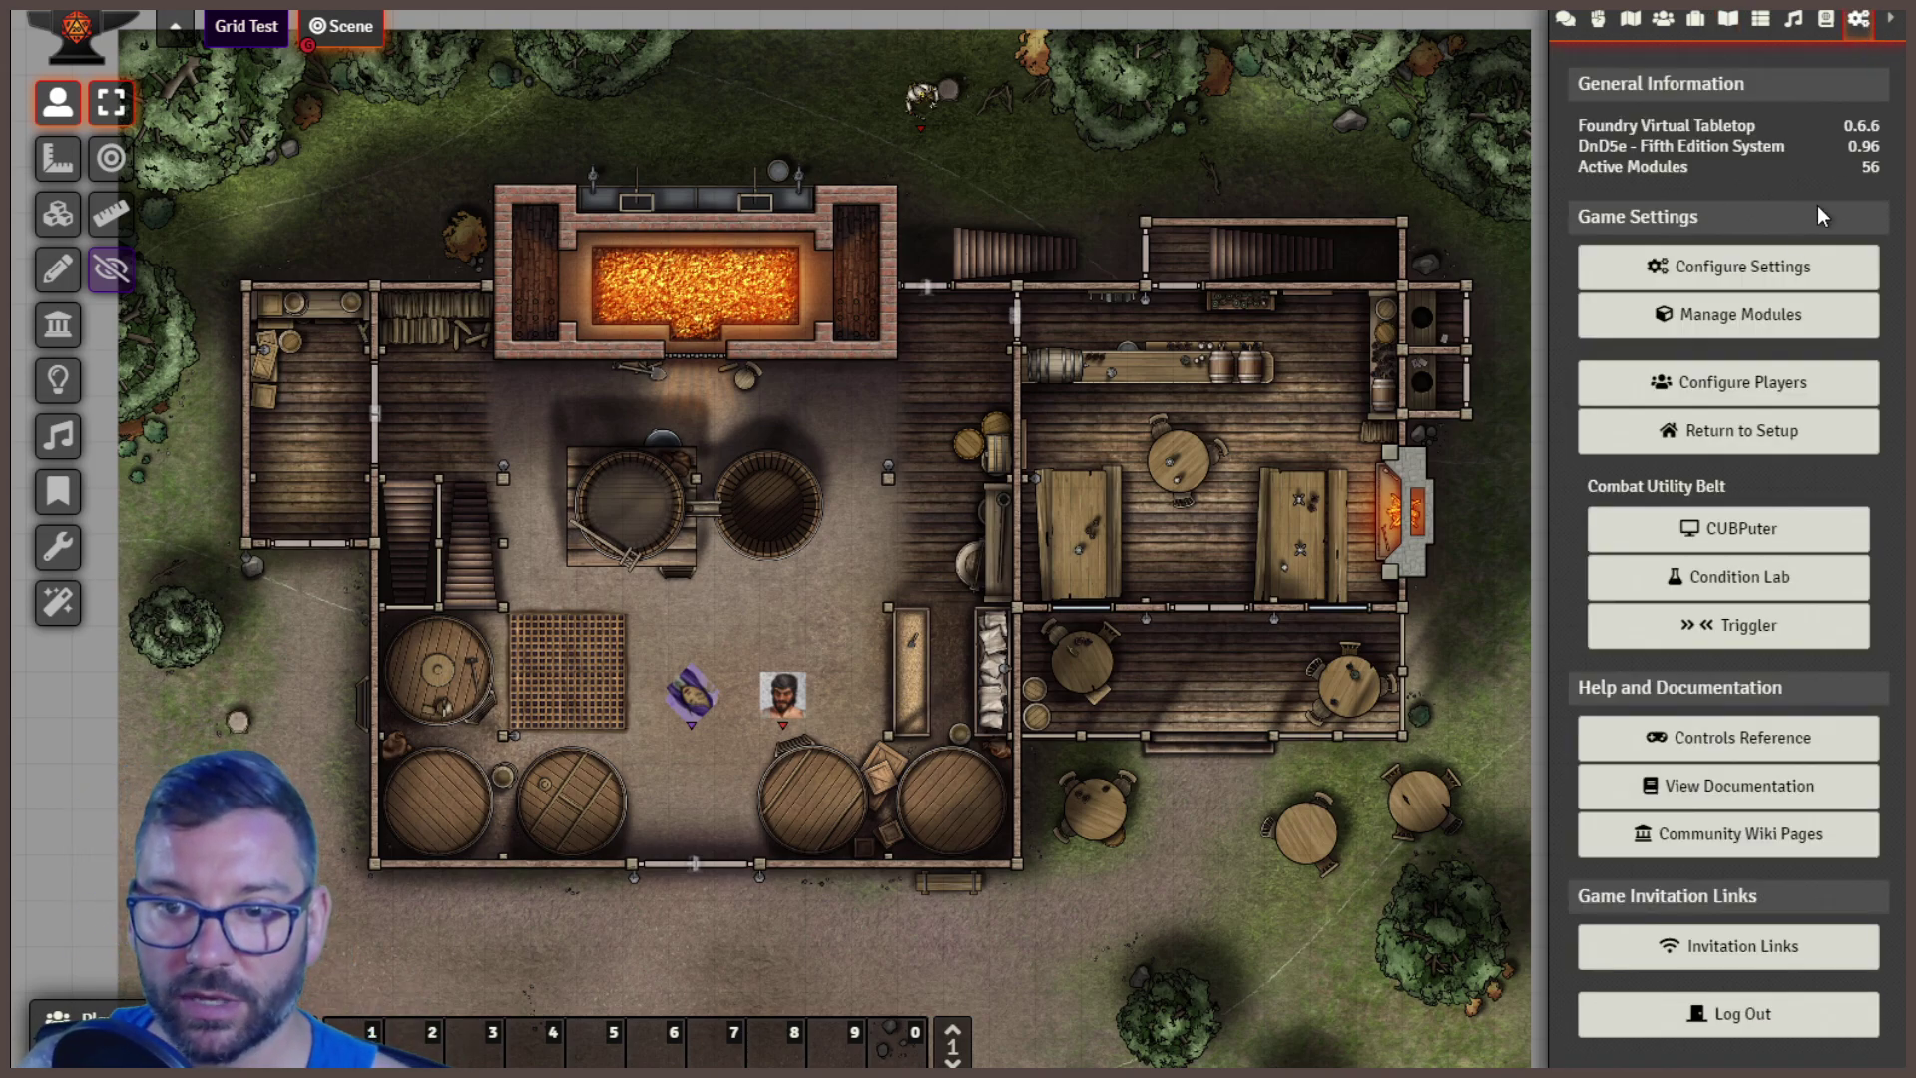
{"action": "left_click", "coordinate": [1734, 267]}
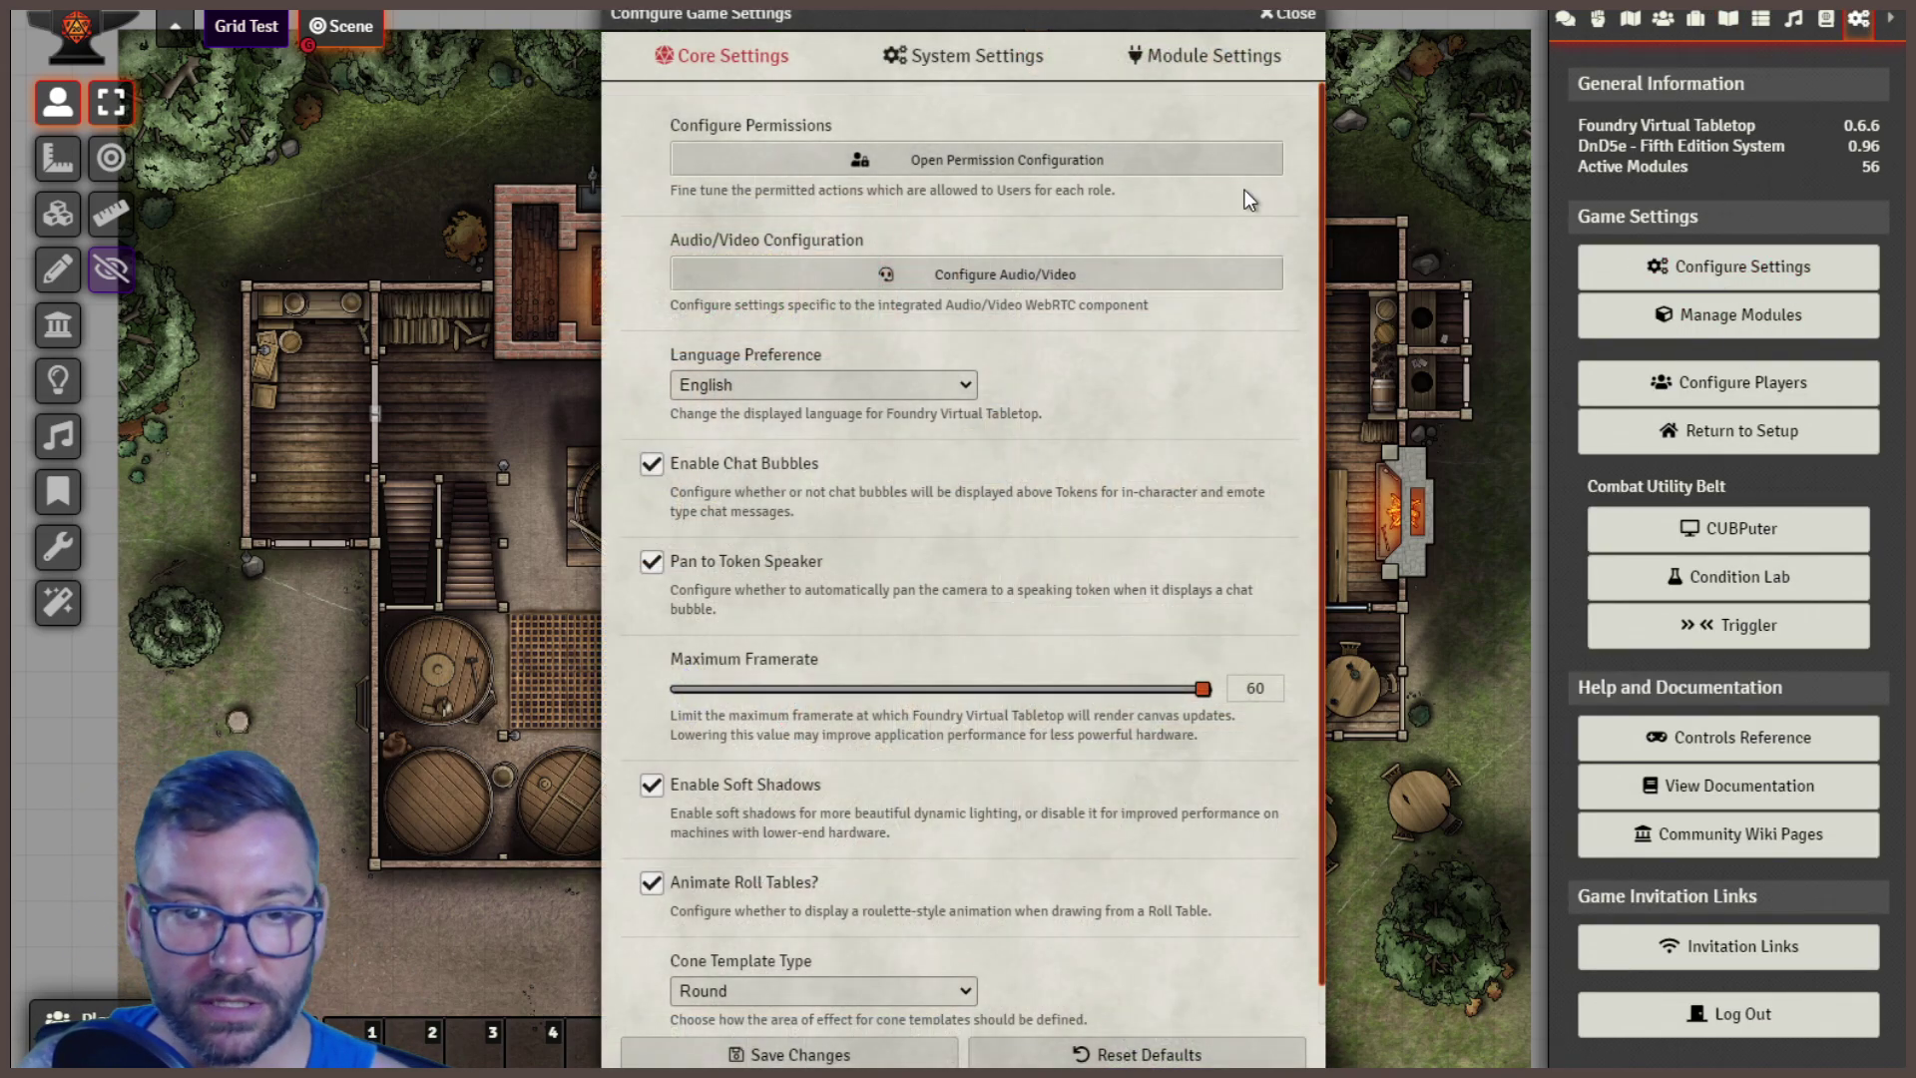
{"action": "left_click", "coordinate": [1178, 58]}
{"action": "scroll", "coordinate": [964, 559], "scroll_direction": "down", "scroll_amount": 5}
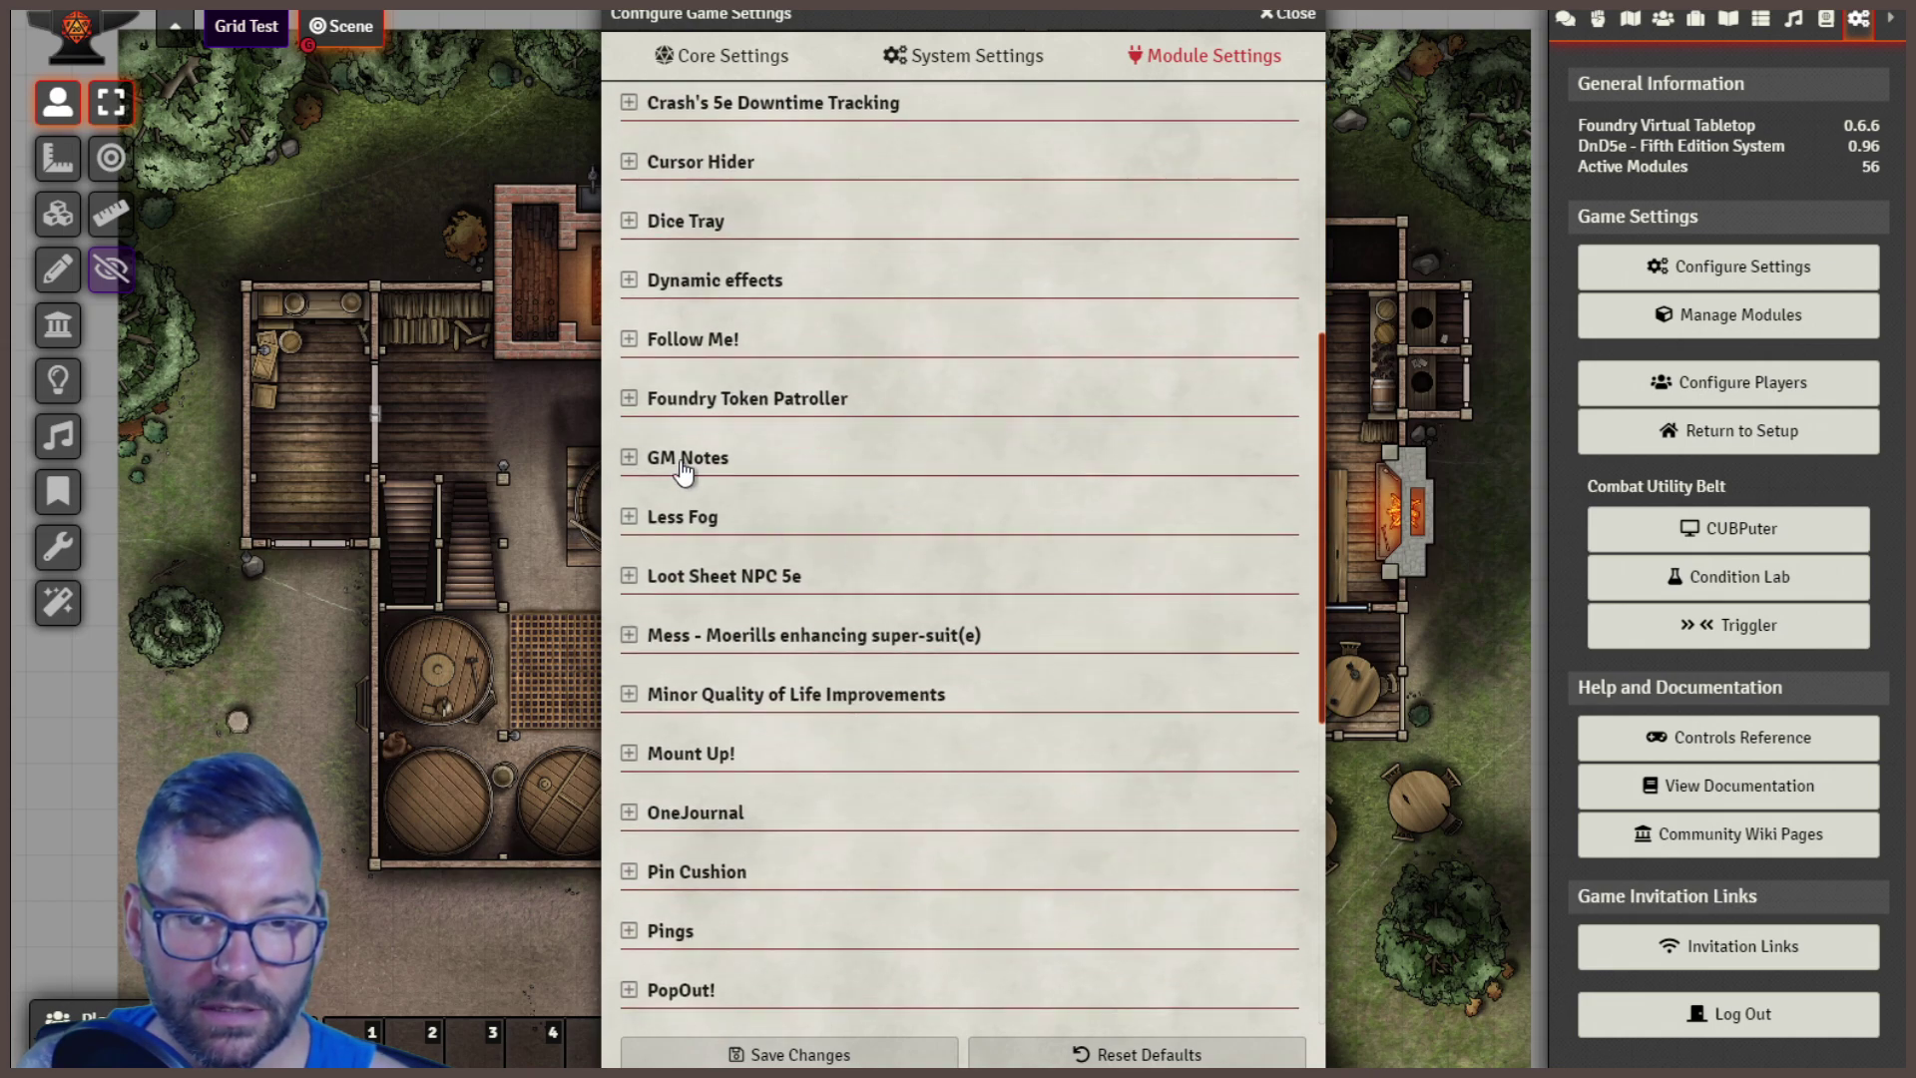
{"action": "left_click", "coordinate": [628, 461]}
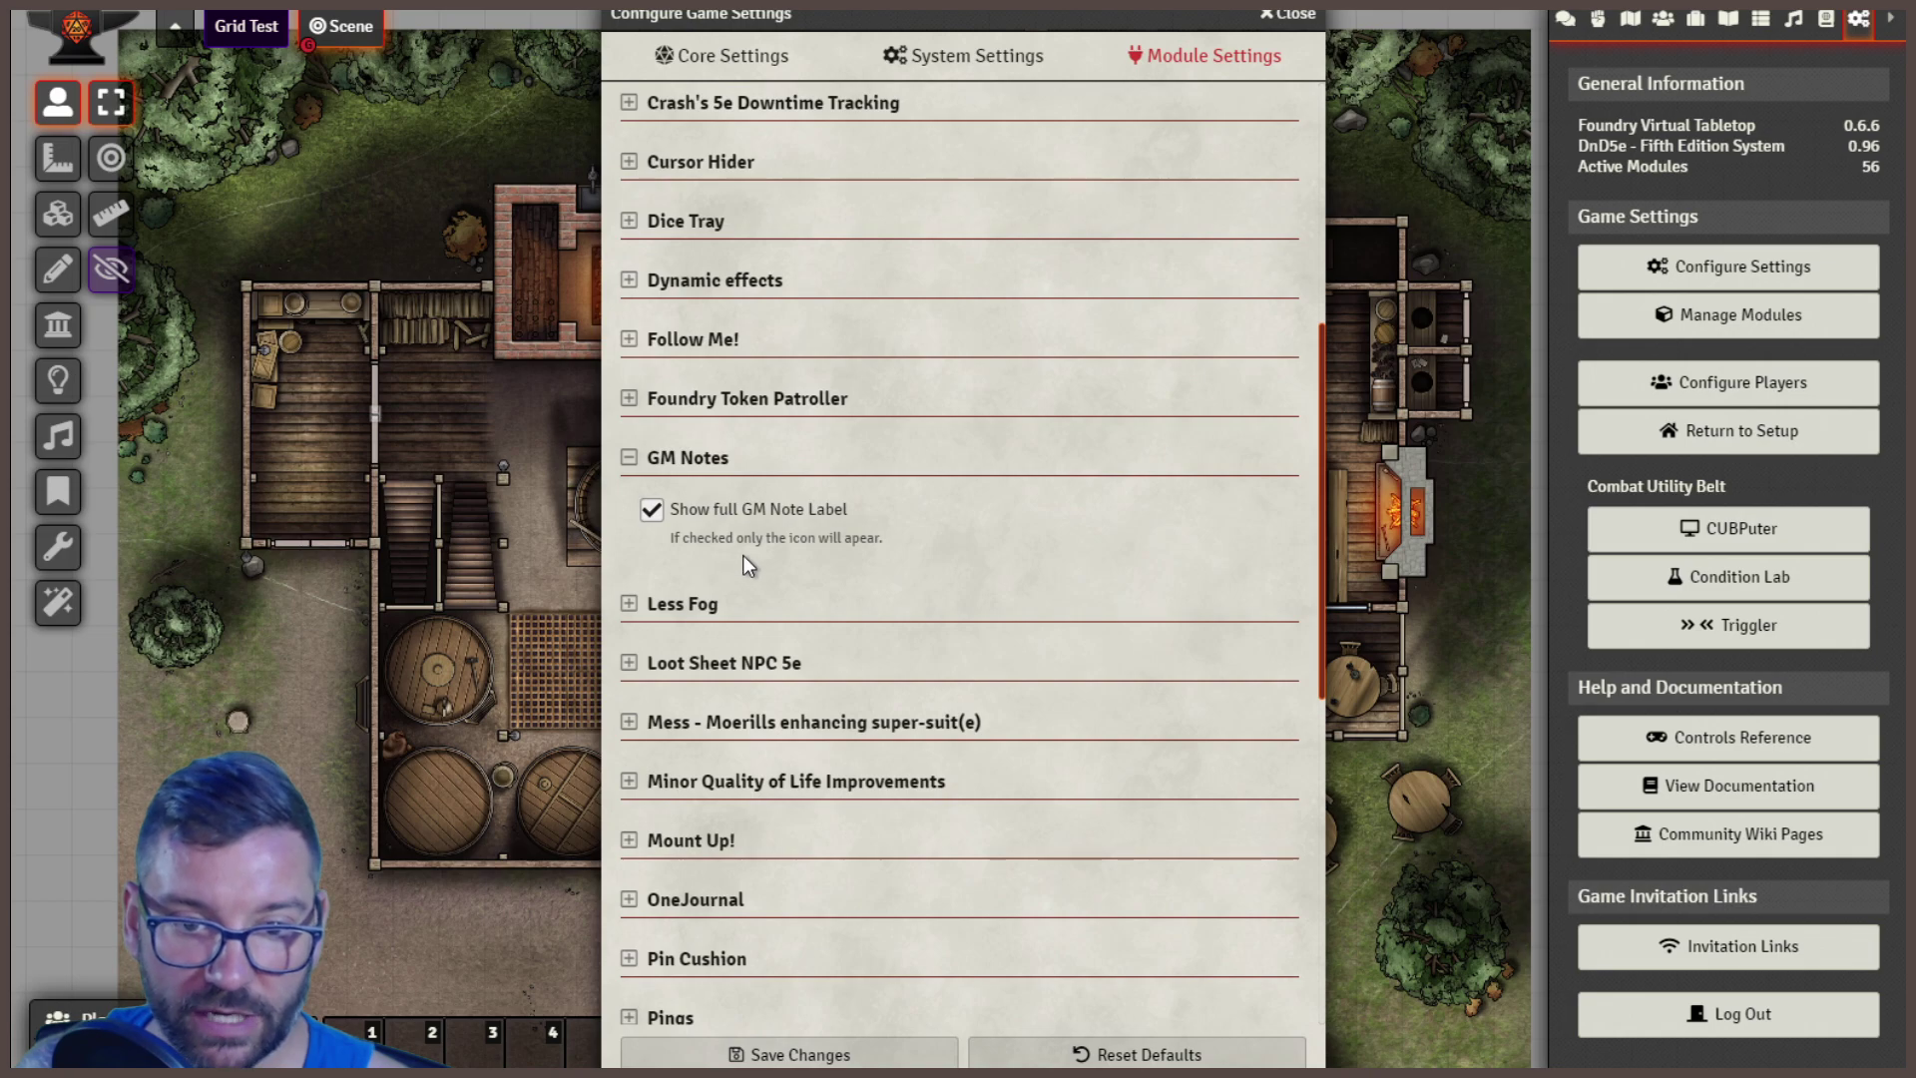
{"action": "left_click", "coordinate": [1290, 31]}
- Create a new journal entry and write "Testing" as its body text
{"action": "left_click", "coordinate": [1726, 20]}
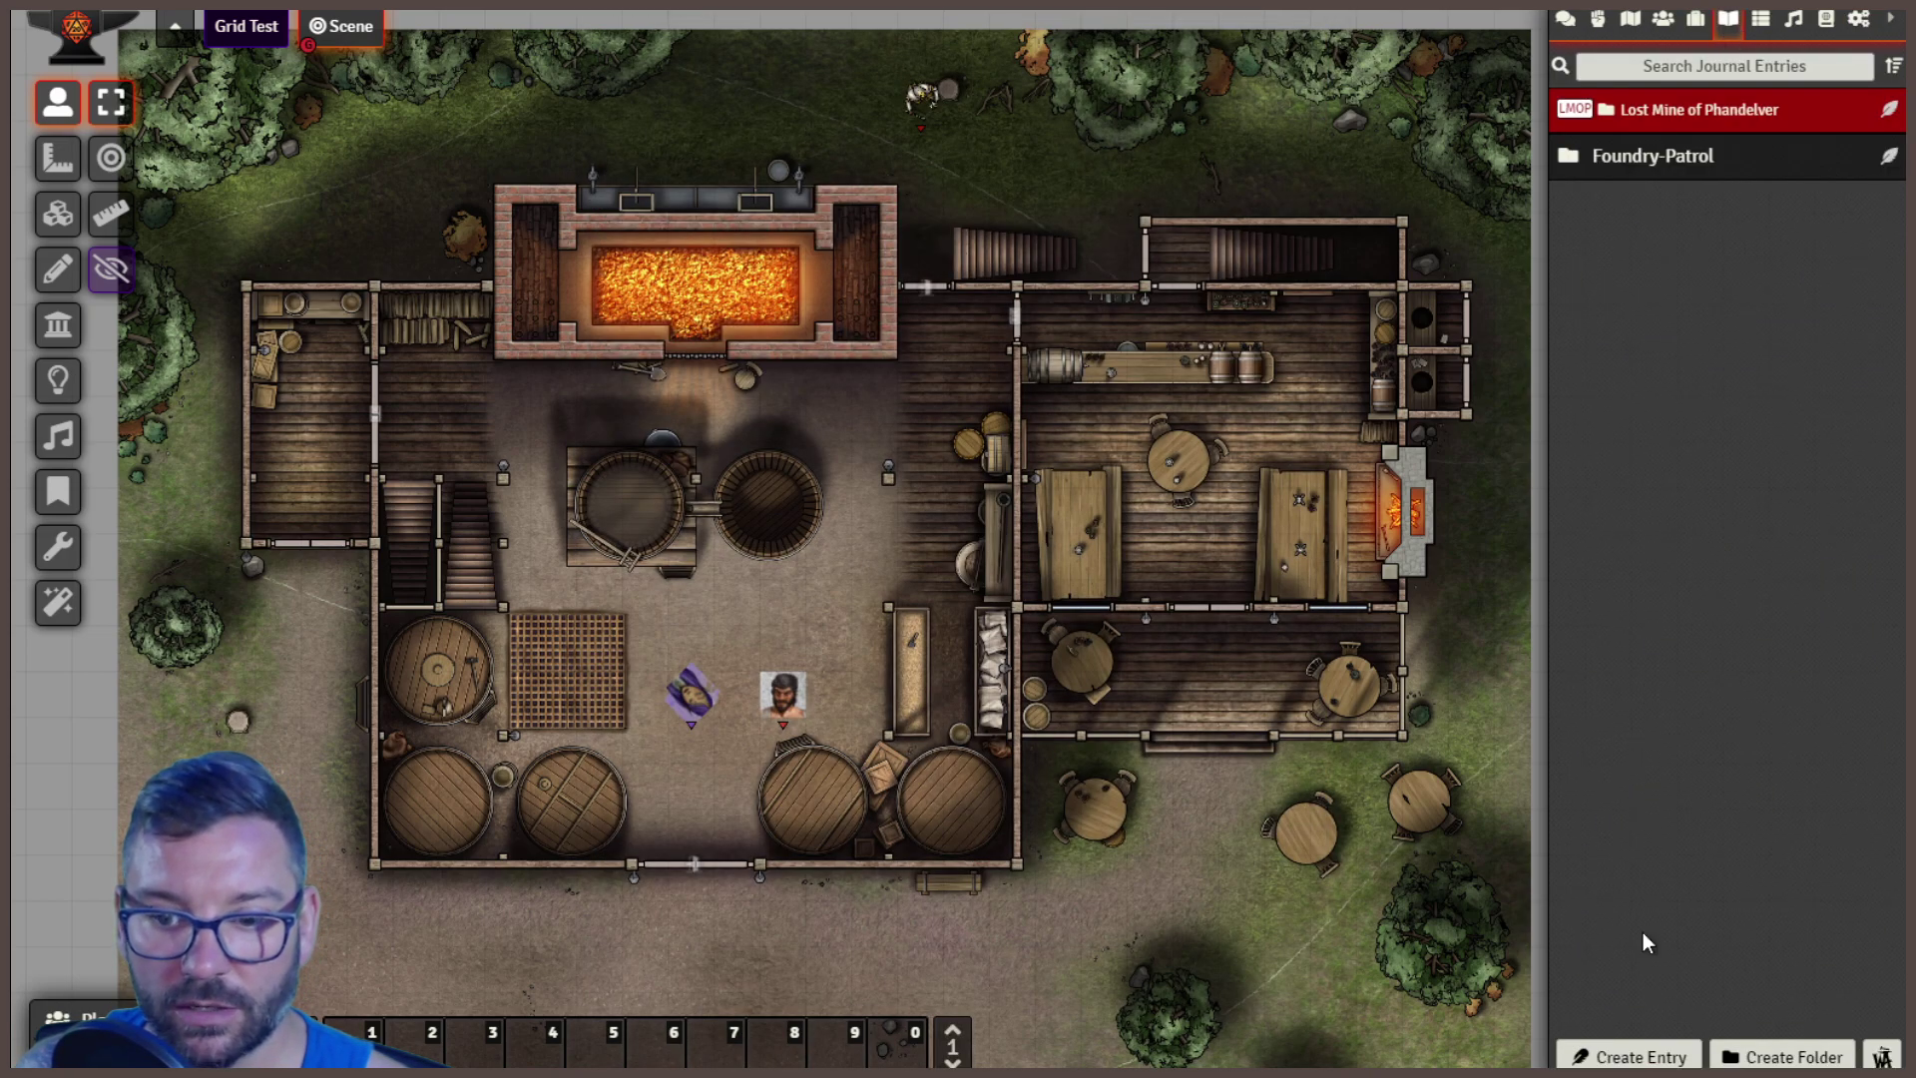
{"action": "left_click", "coordinate": [1629, 1056]}
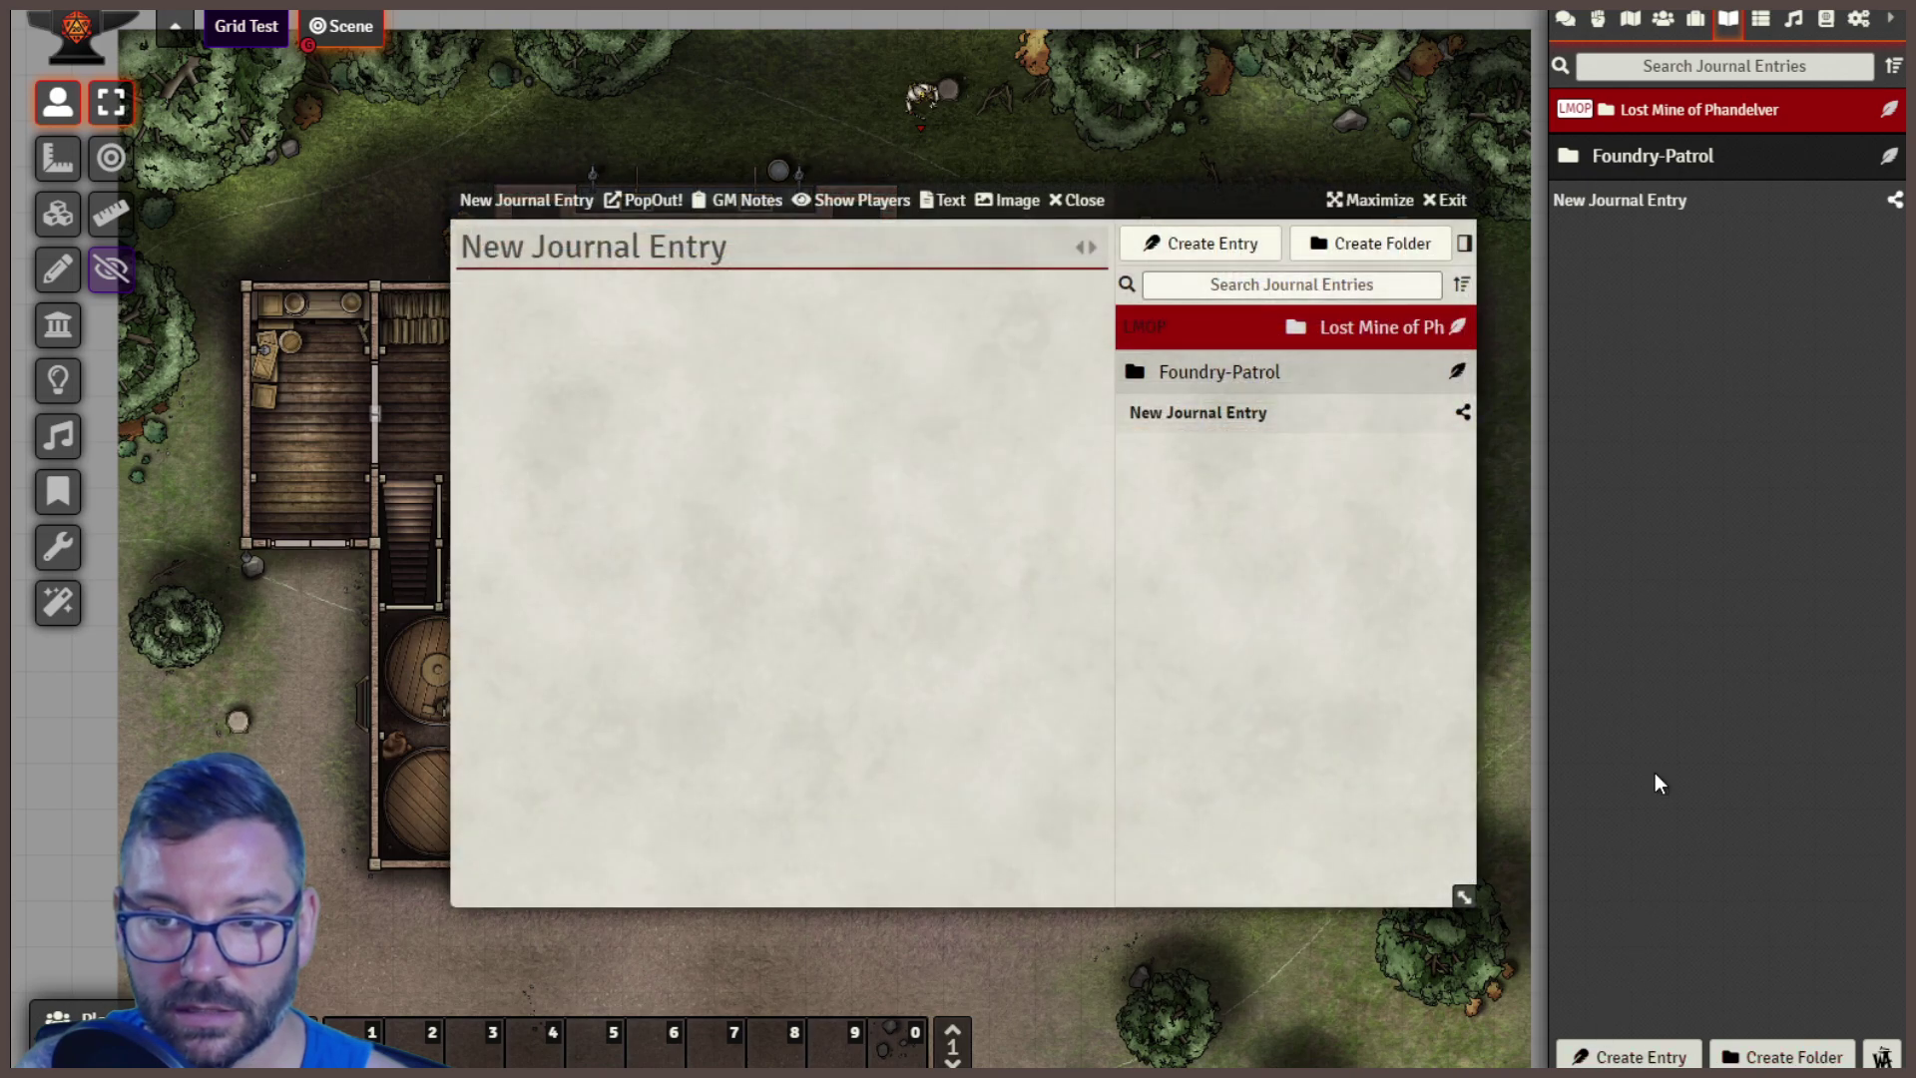
{"action": "left_click_drag", "start_coordinate": [1168, 199], "coordinate": [1161, 137]}
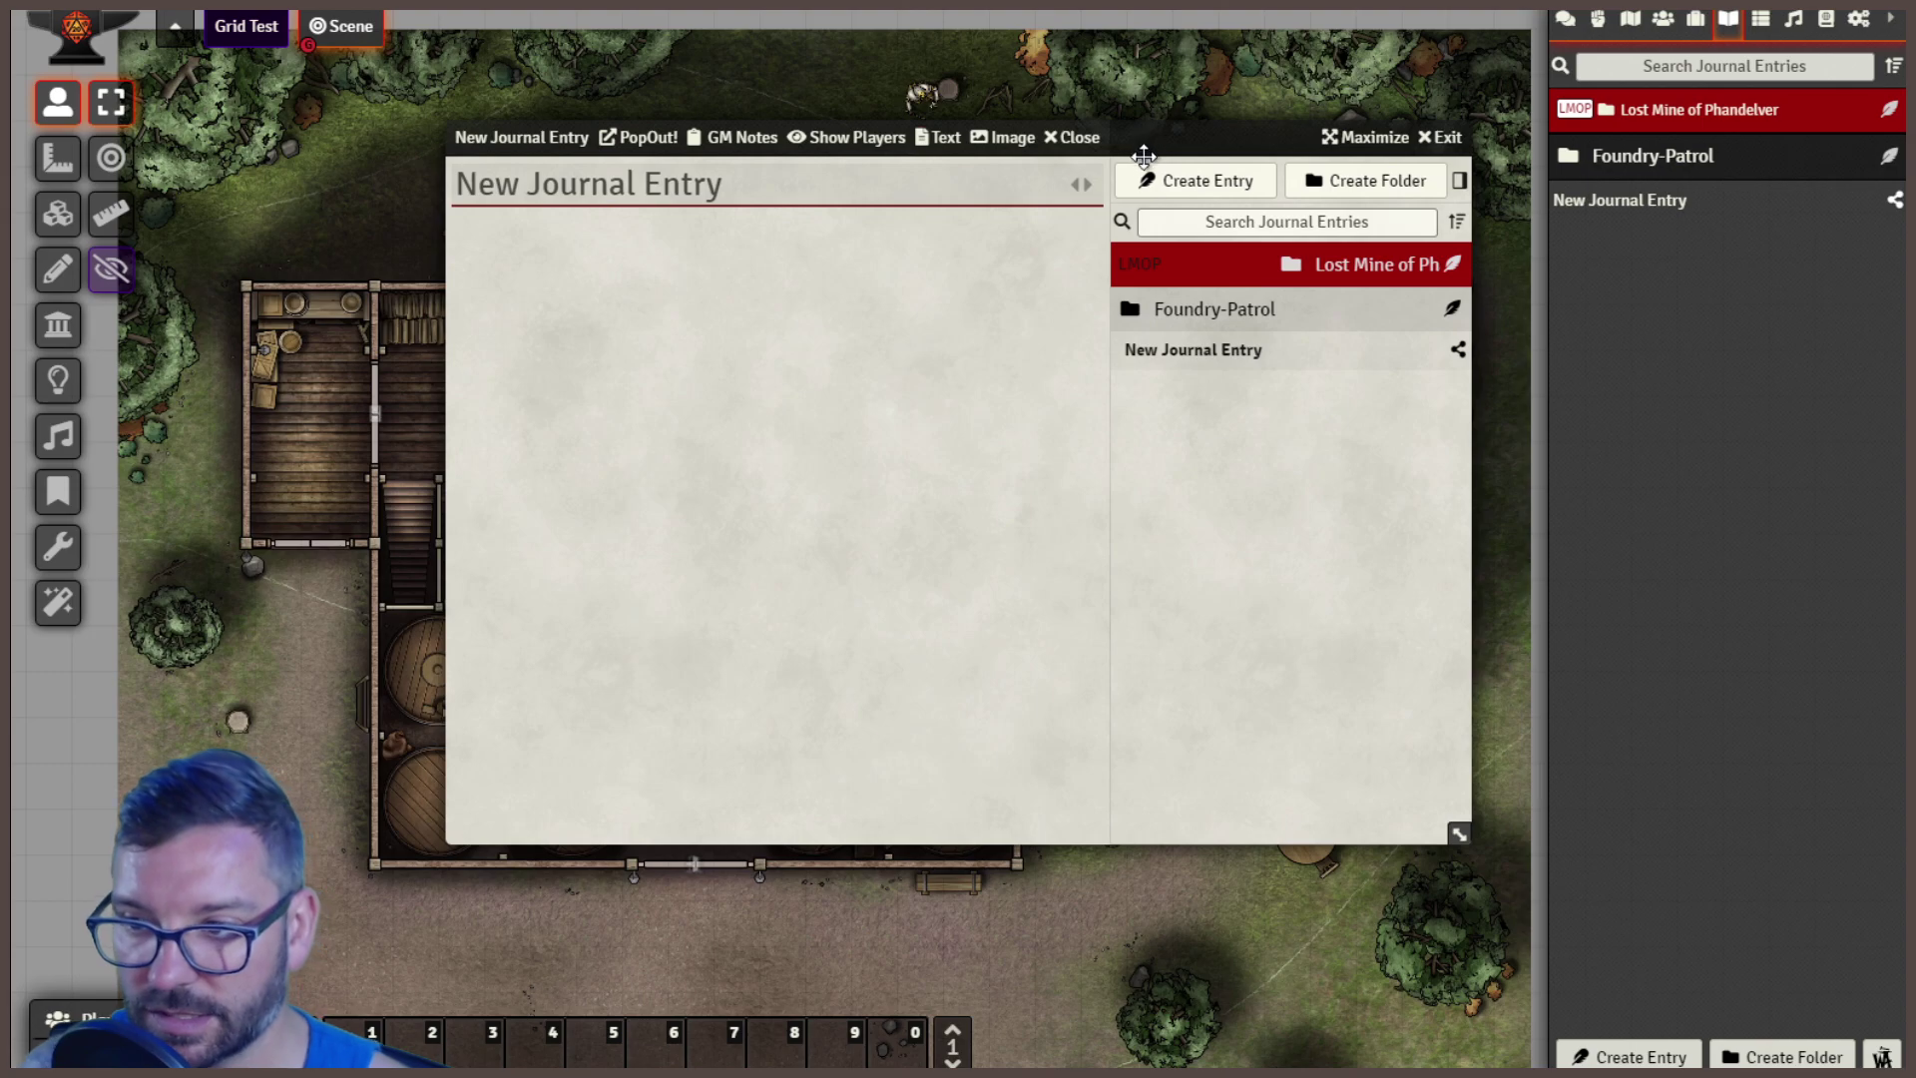
{"action": "mouse_move", "coordinate": [1073, 236]}
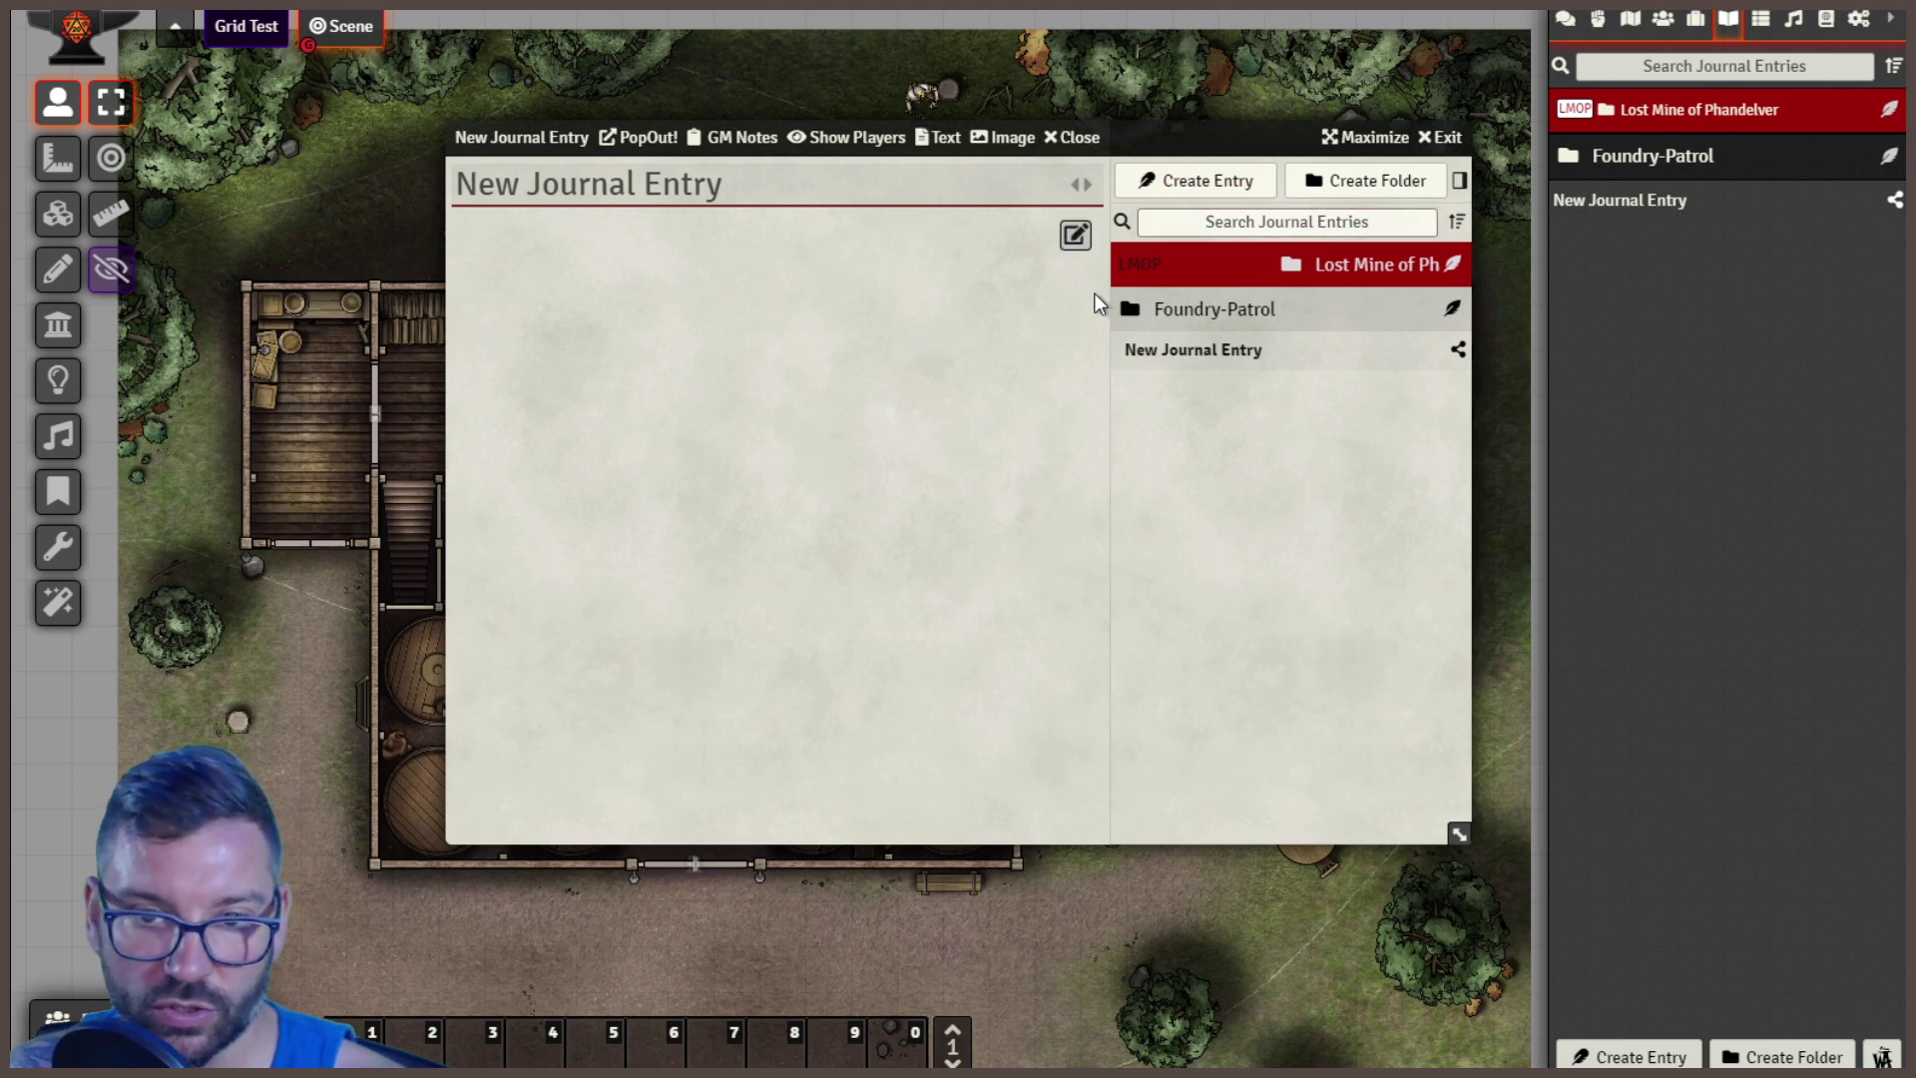
{"action": "left_click", "coordinate": [1073, 236]}
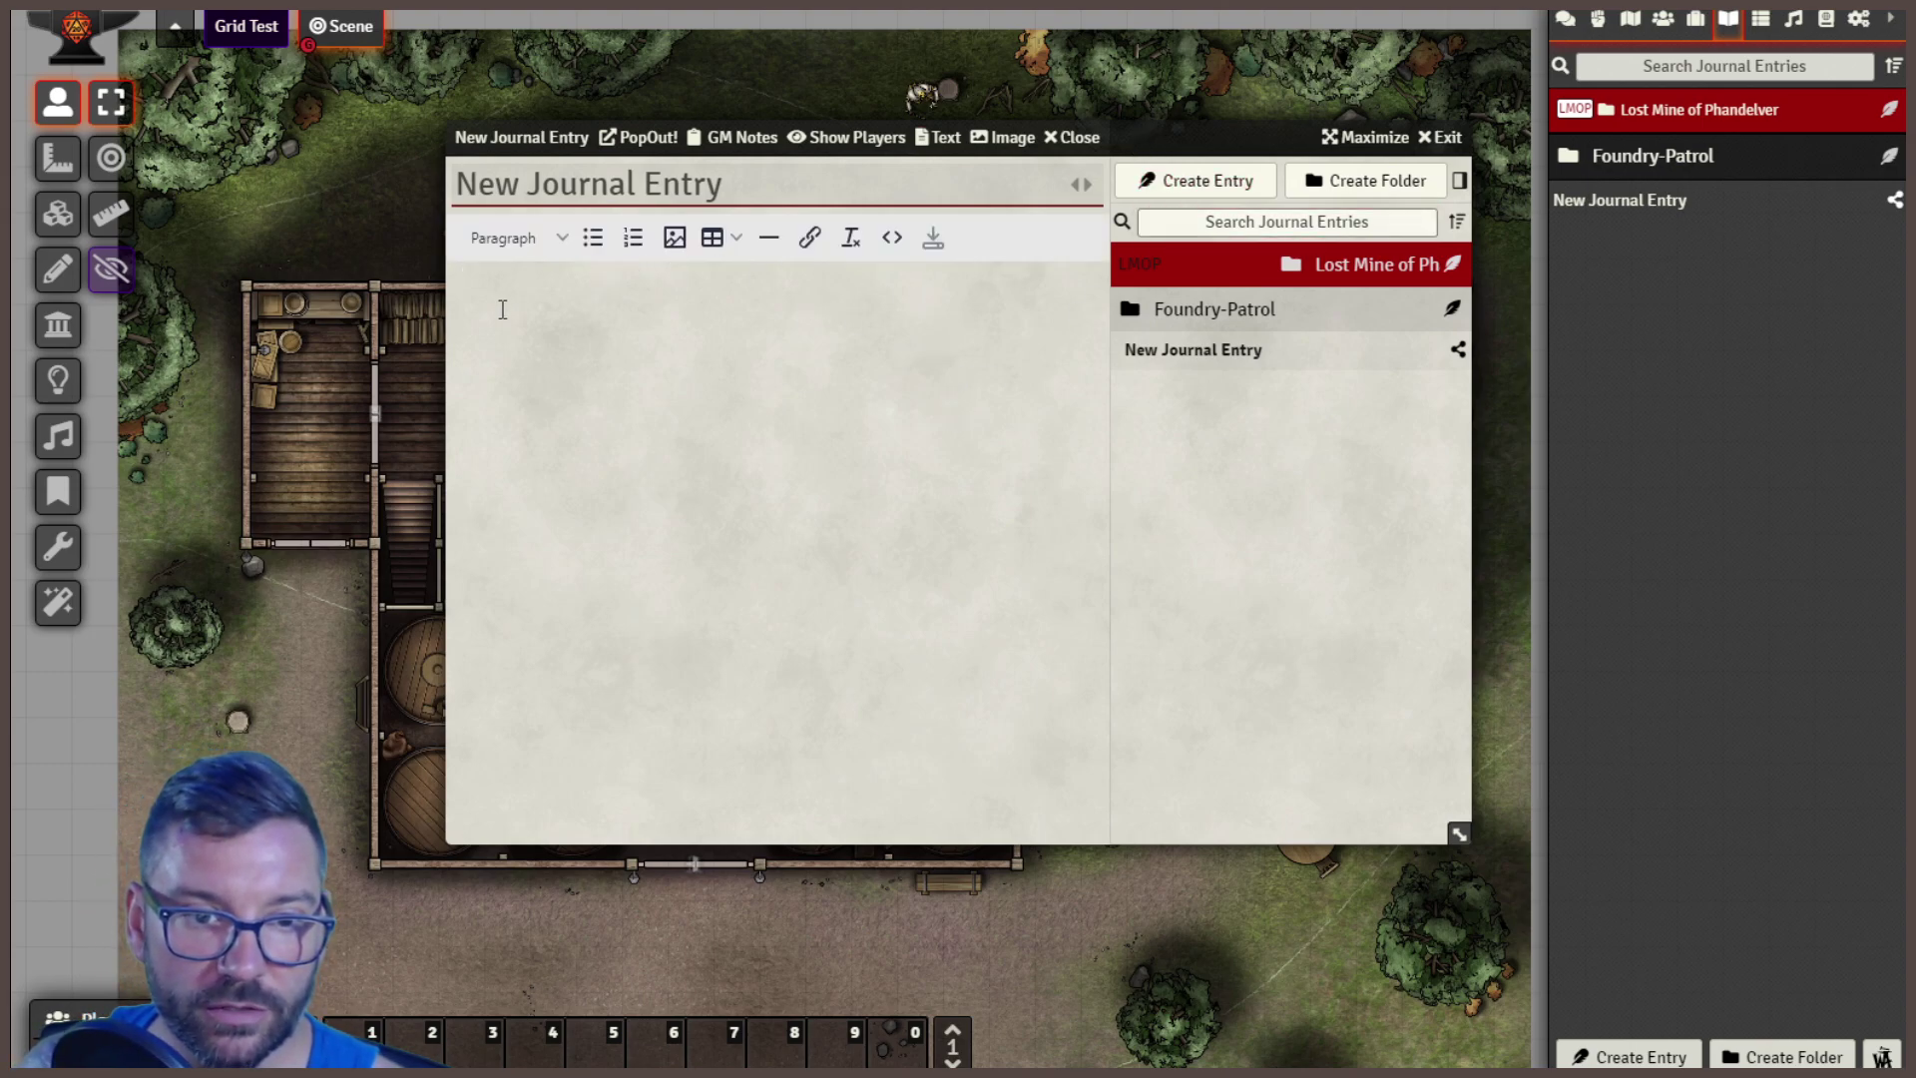
{"action": "type", "text": "Test"}
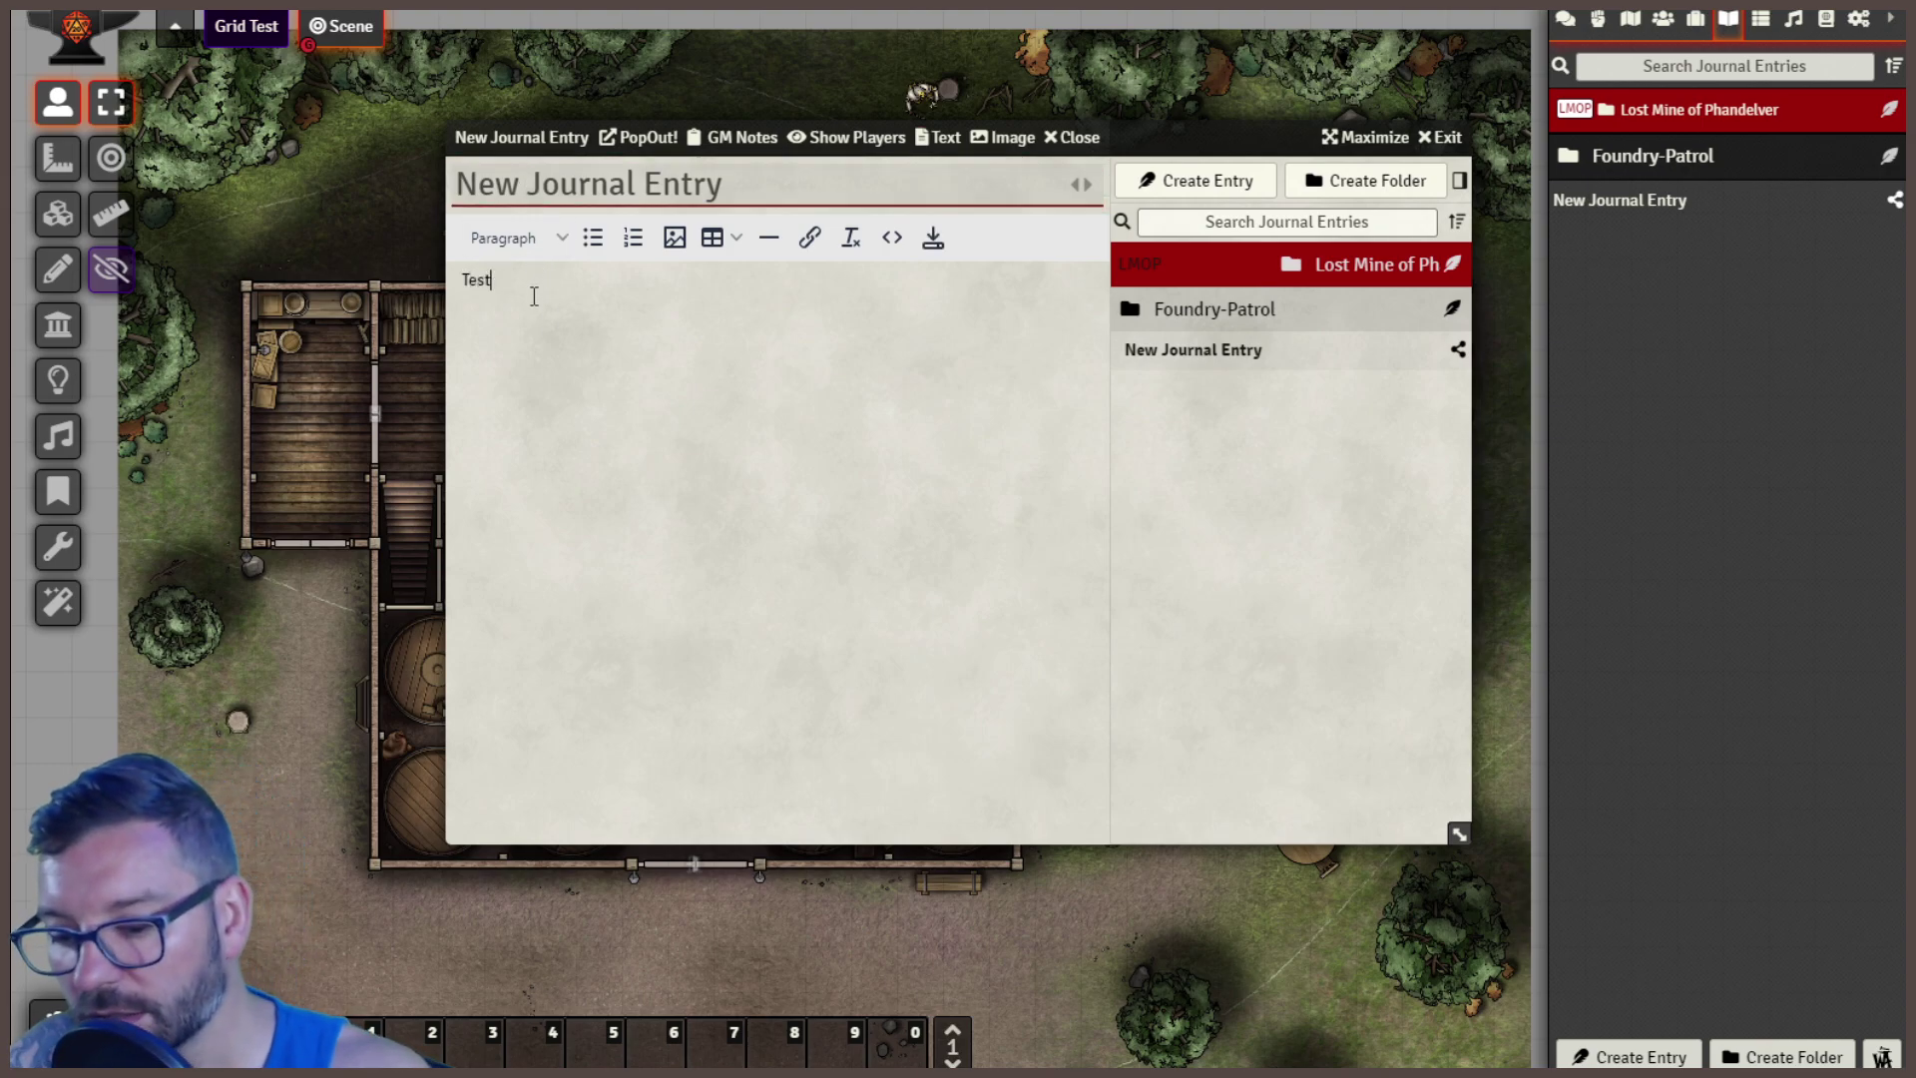
{"action": "type", "text": "ing"}
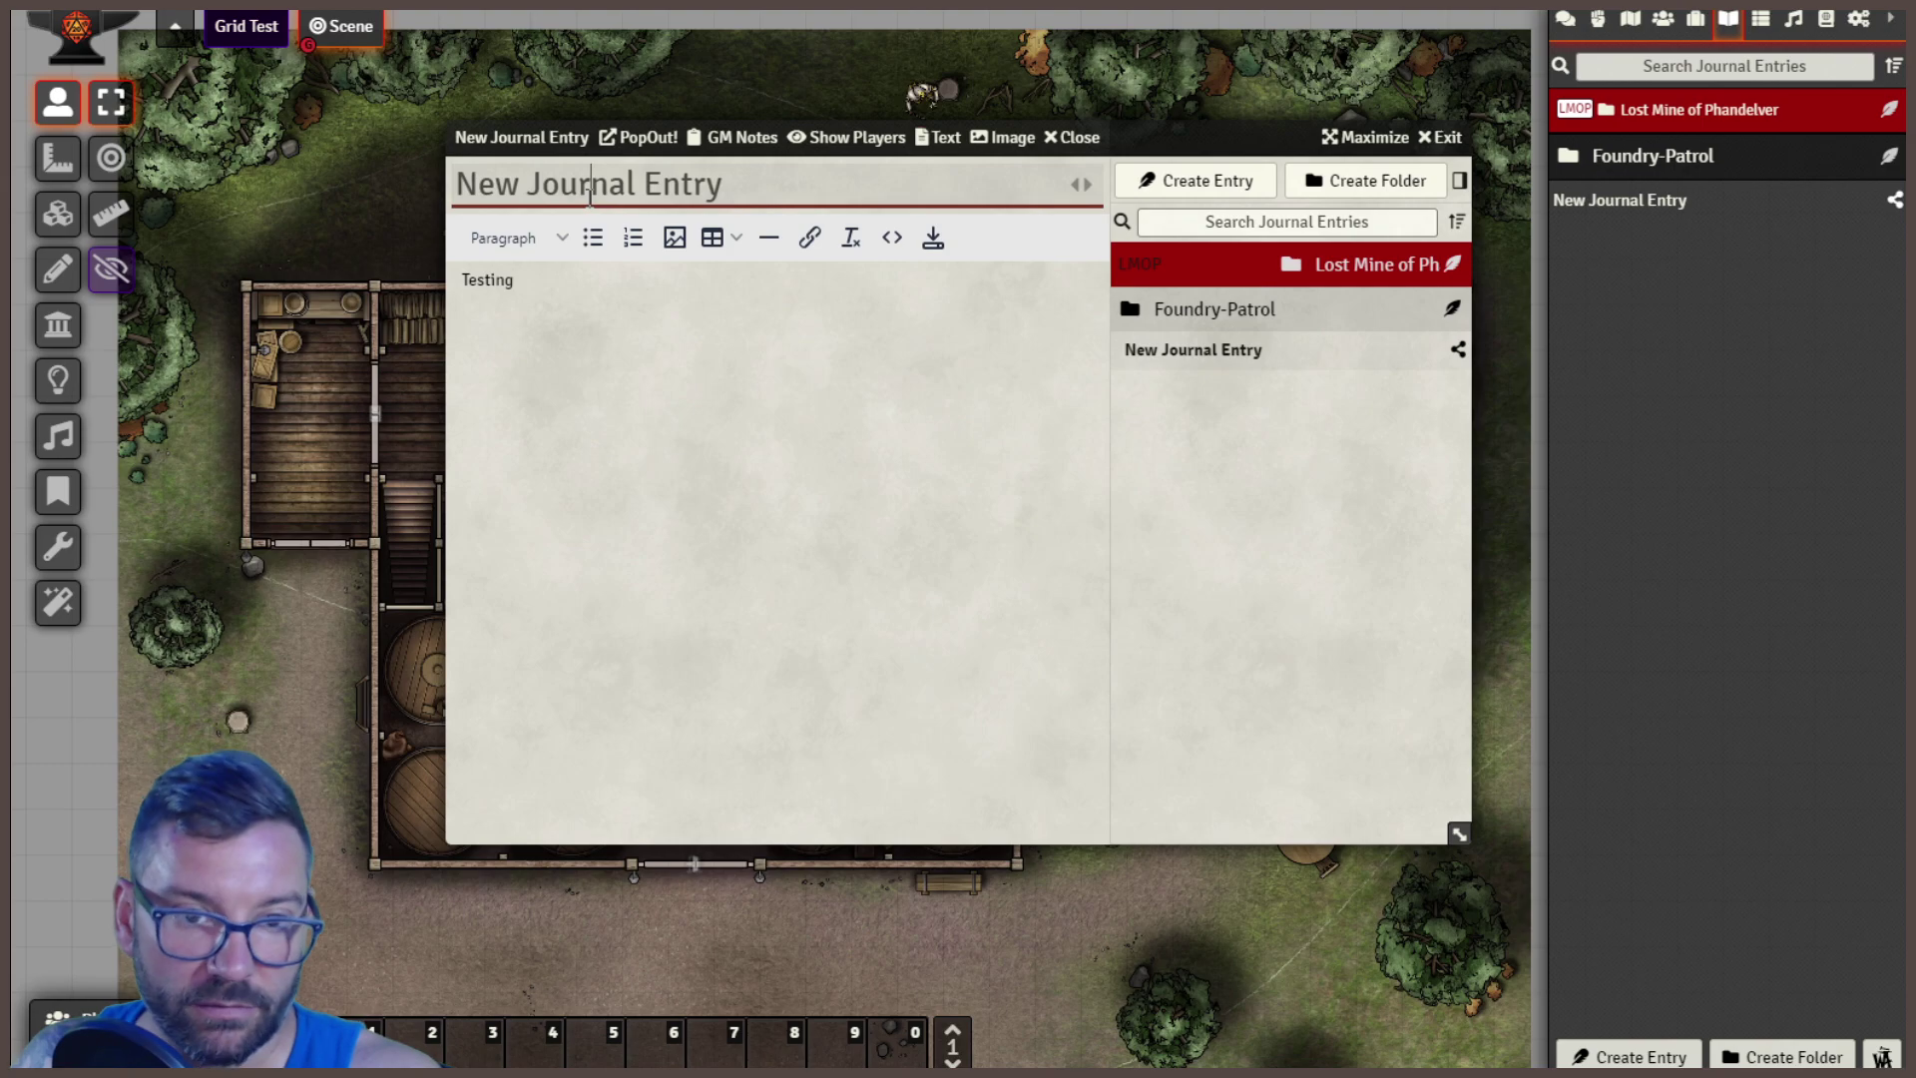
- Rename the new journal entry "Testing", save it and close the journal window
{"action": "left_click_drag", "start_coordinate": [758, 188], "coordinate": [427, 199]}
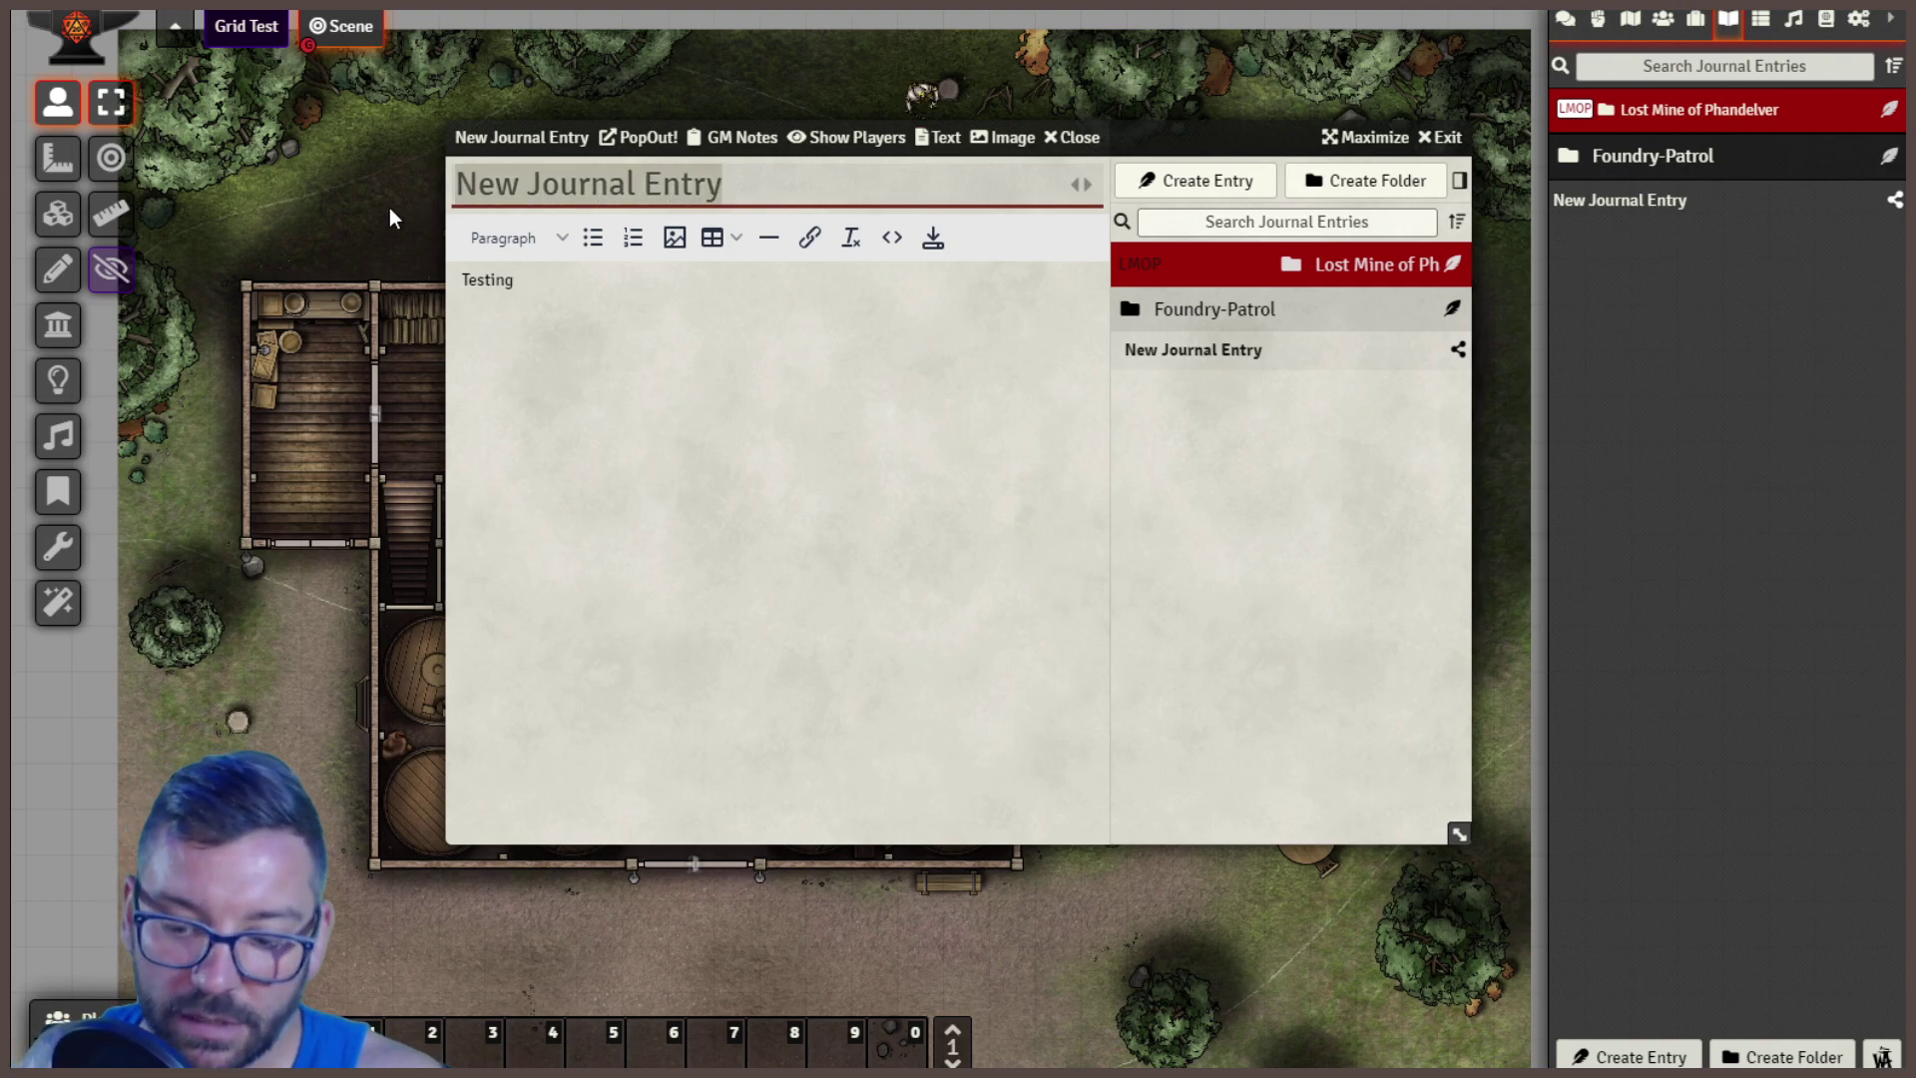
{"action": "type", "text": "Testing"}
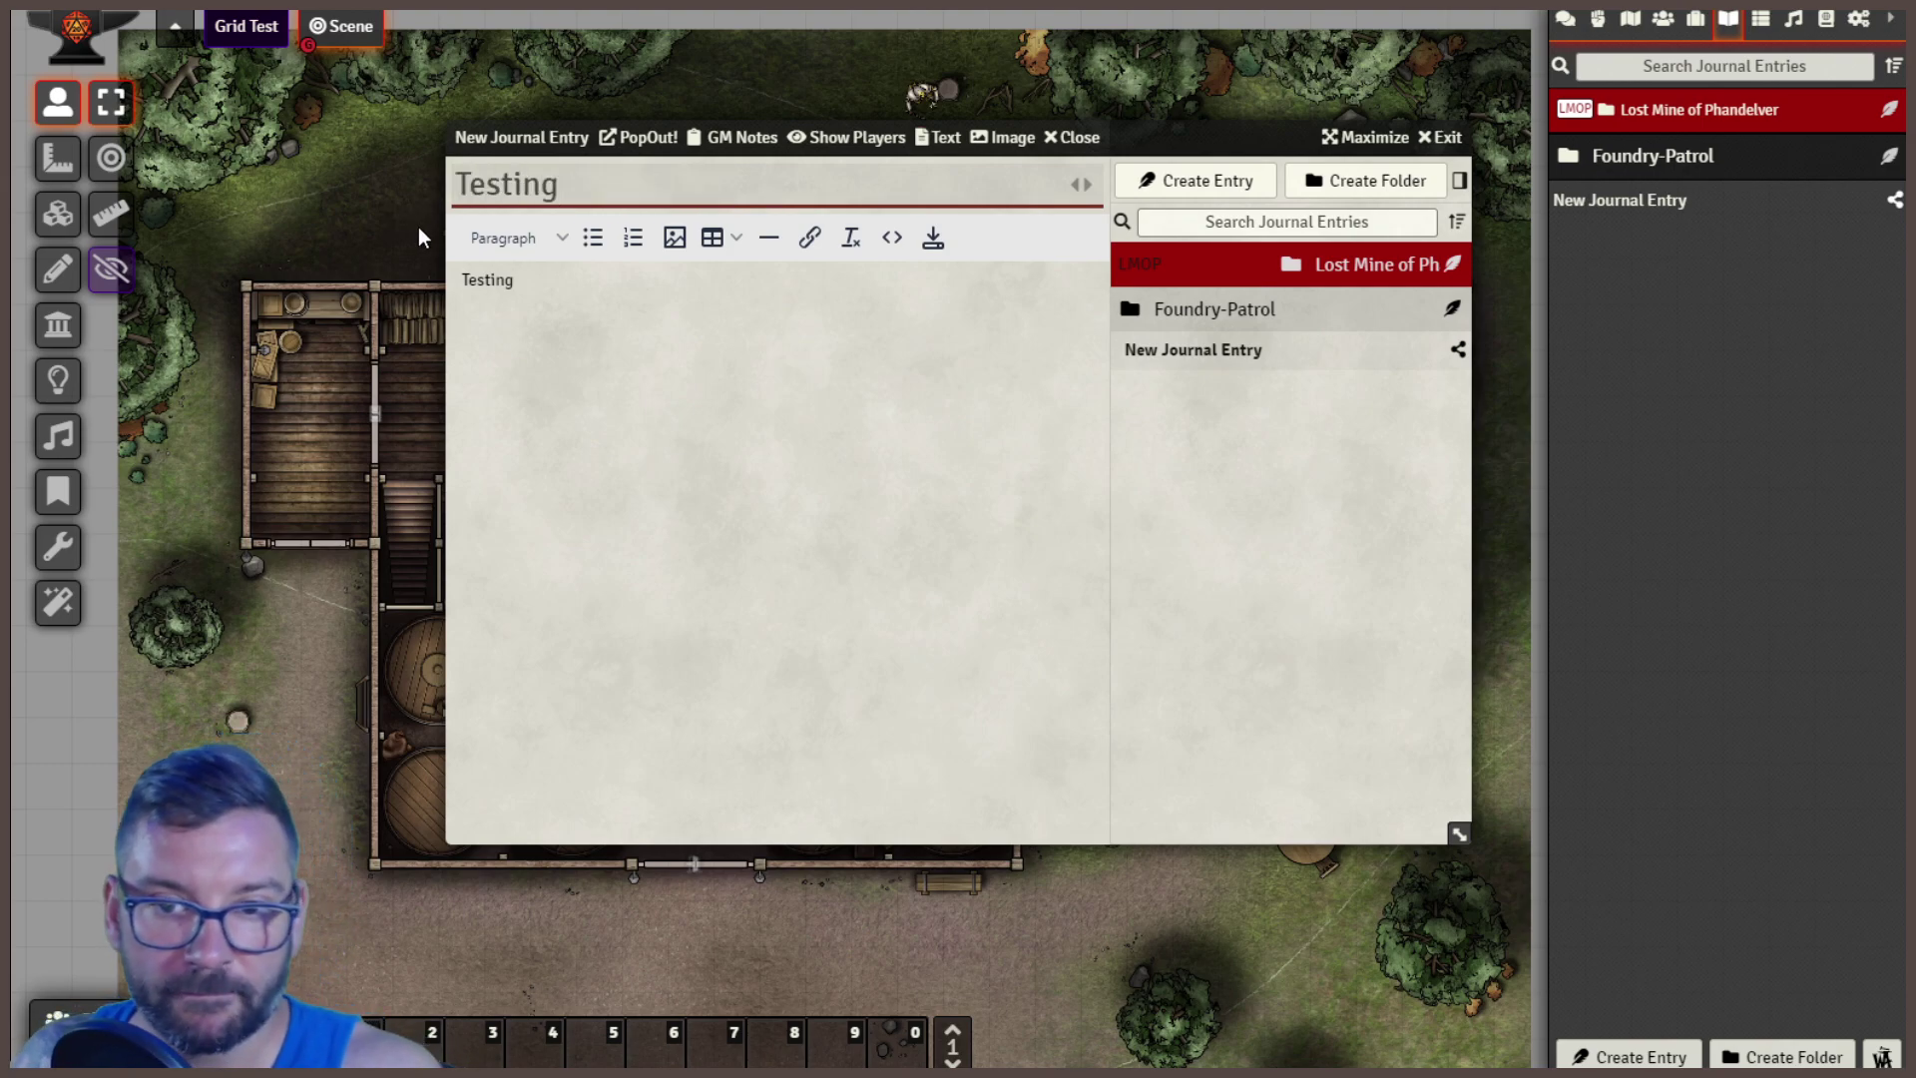
{"action": "key", "text": "Return"}
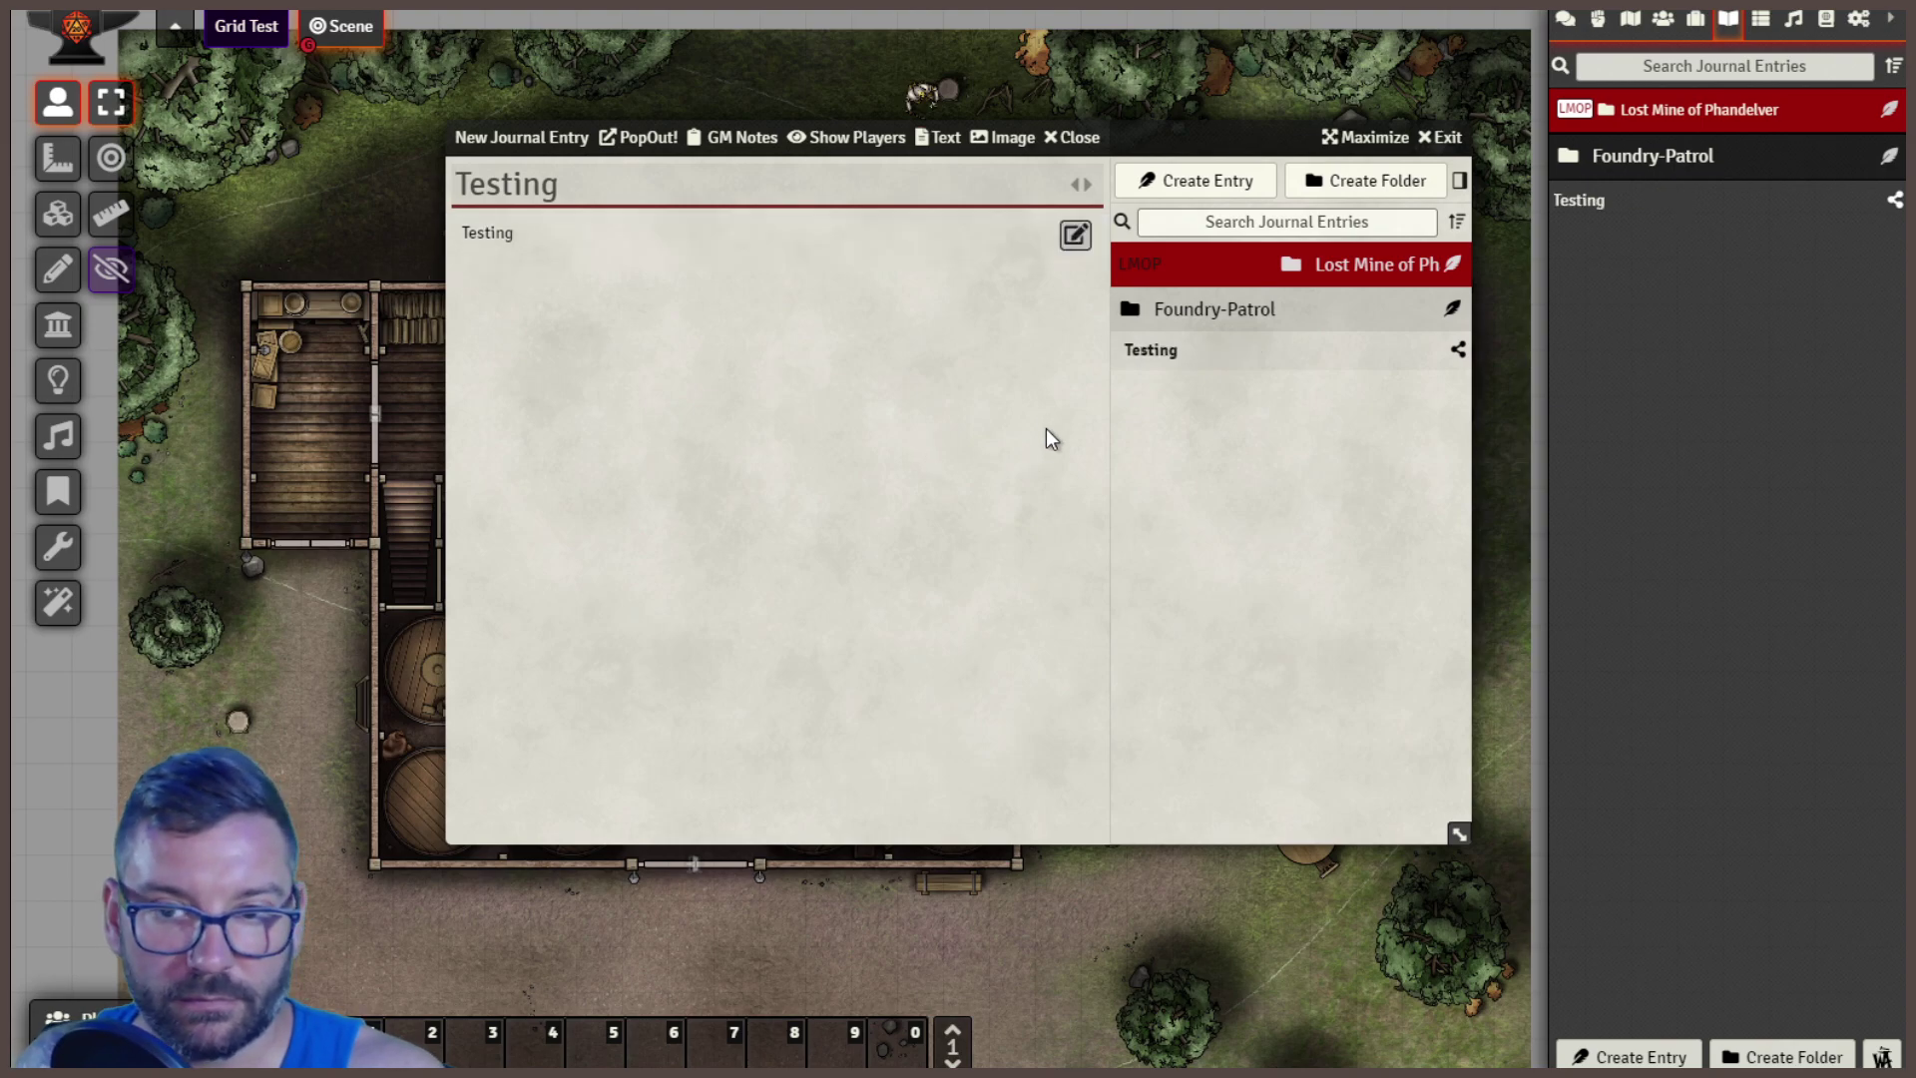
{"action": "left_click", "coordinate": [1449, 138]}
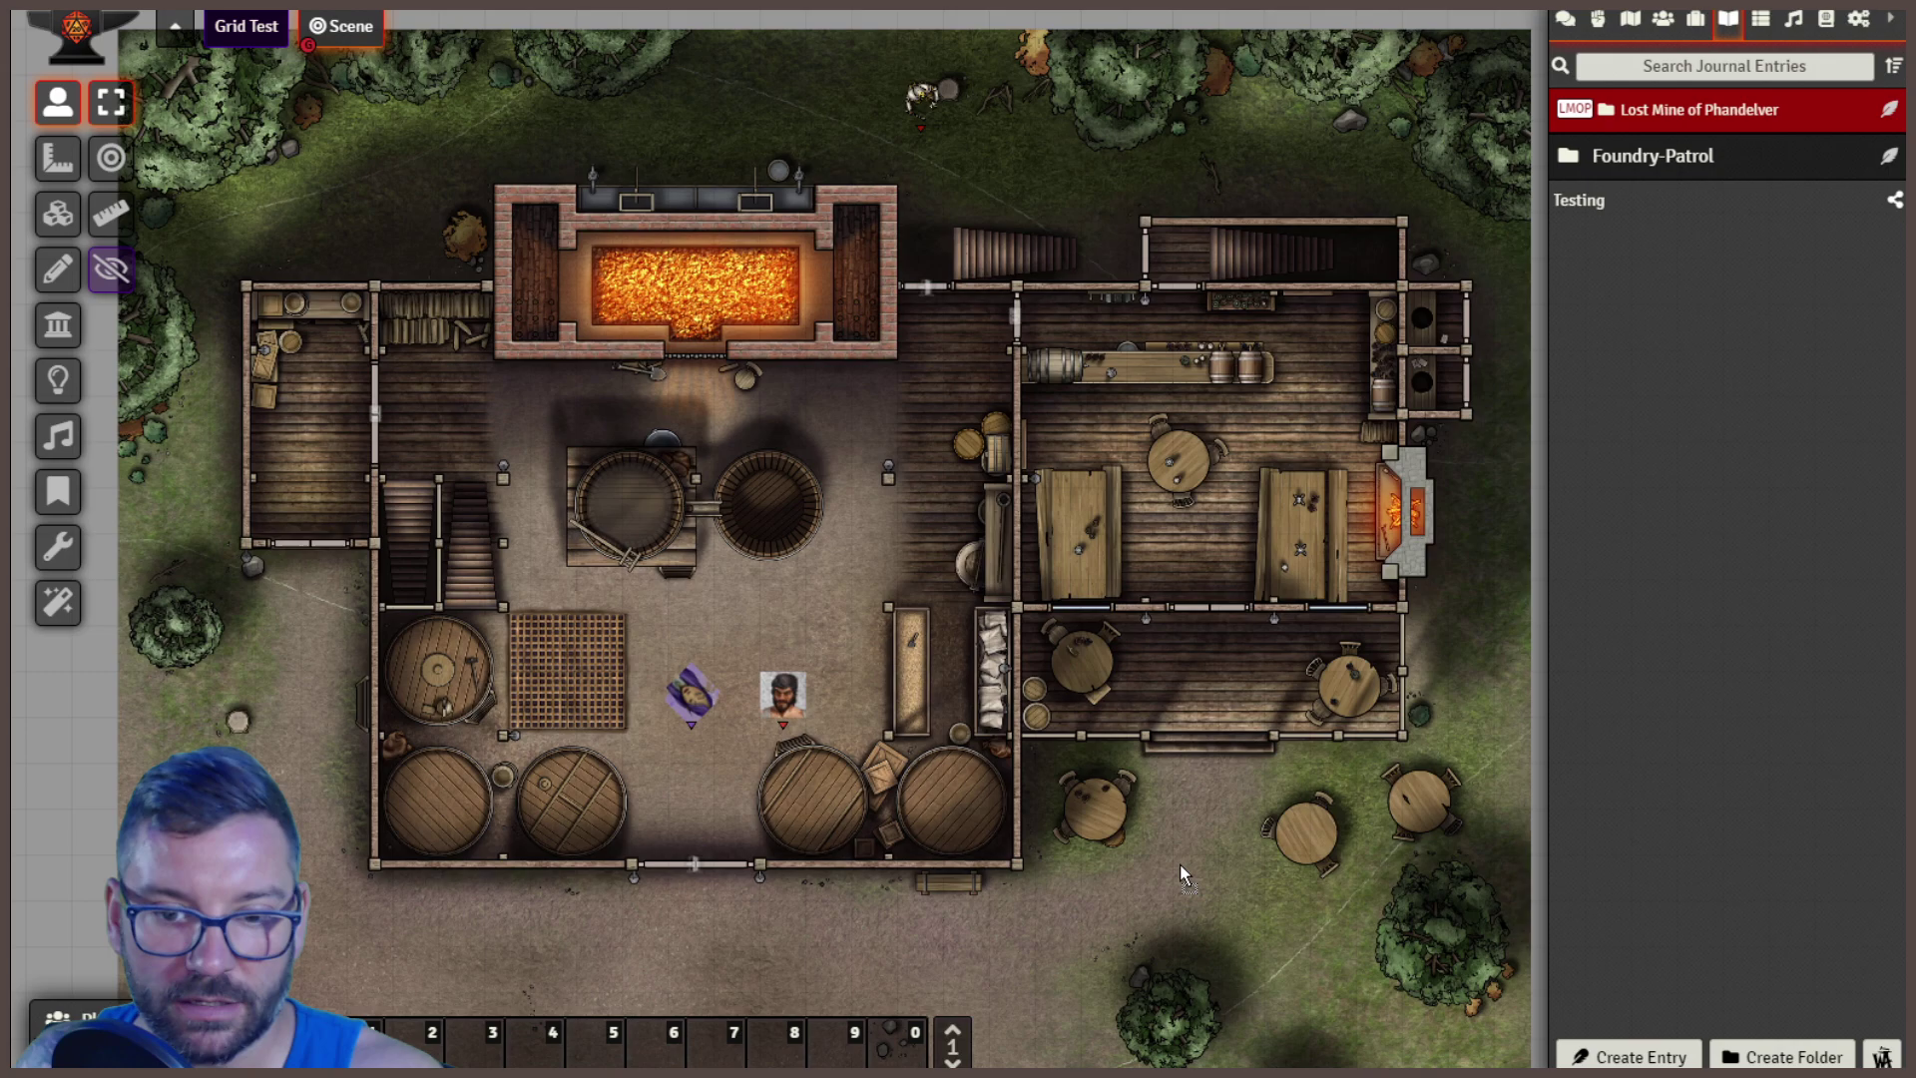
- Pin the Testing journal entry outside the building with default map note settings, and check that the entry opens from its pin
{"action": "left_click_drag", "start_coordinate": [1180, 864], "coordinate": [1194, 878]}
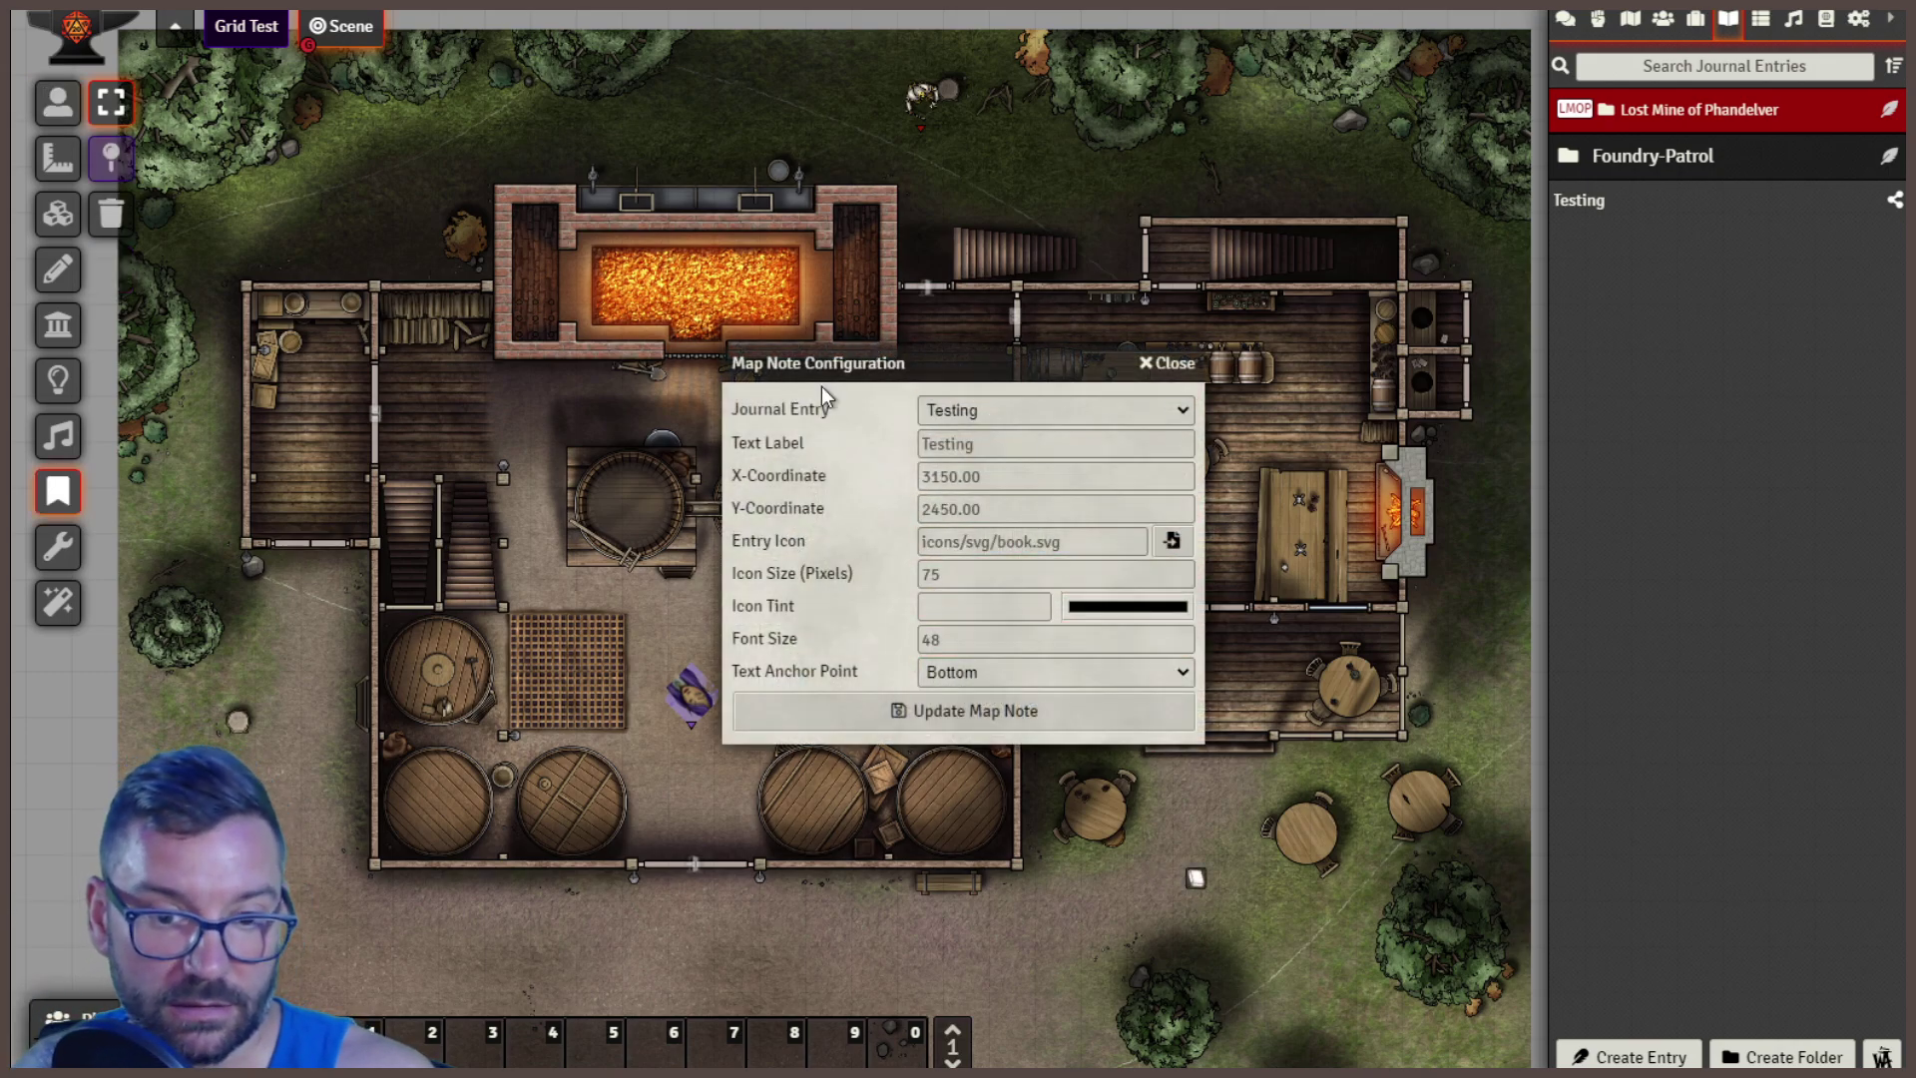
{"action": "left_click", "coordinate": [1052, 704]}
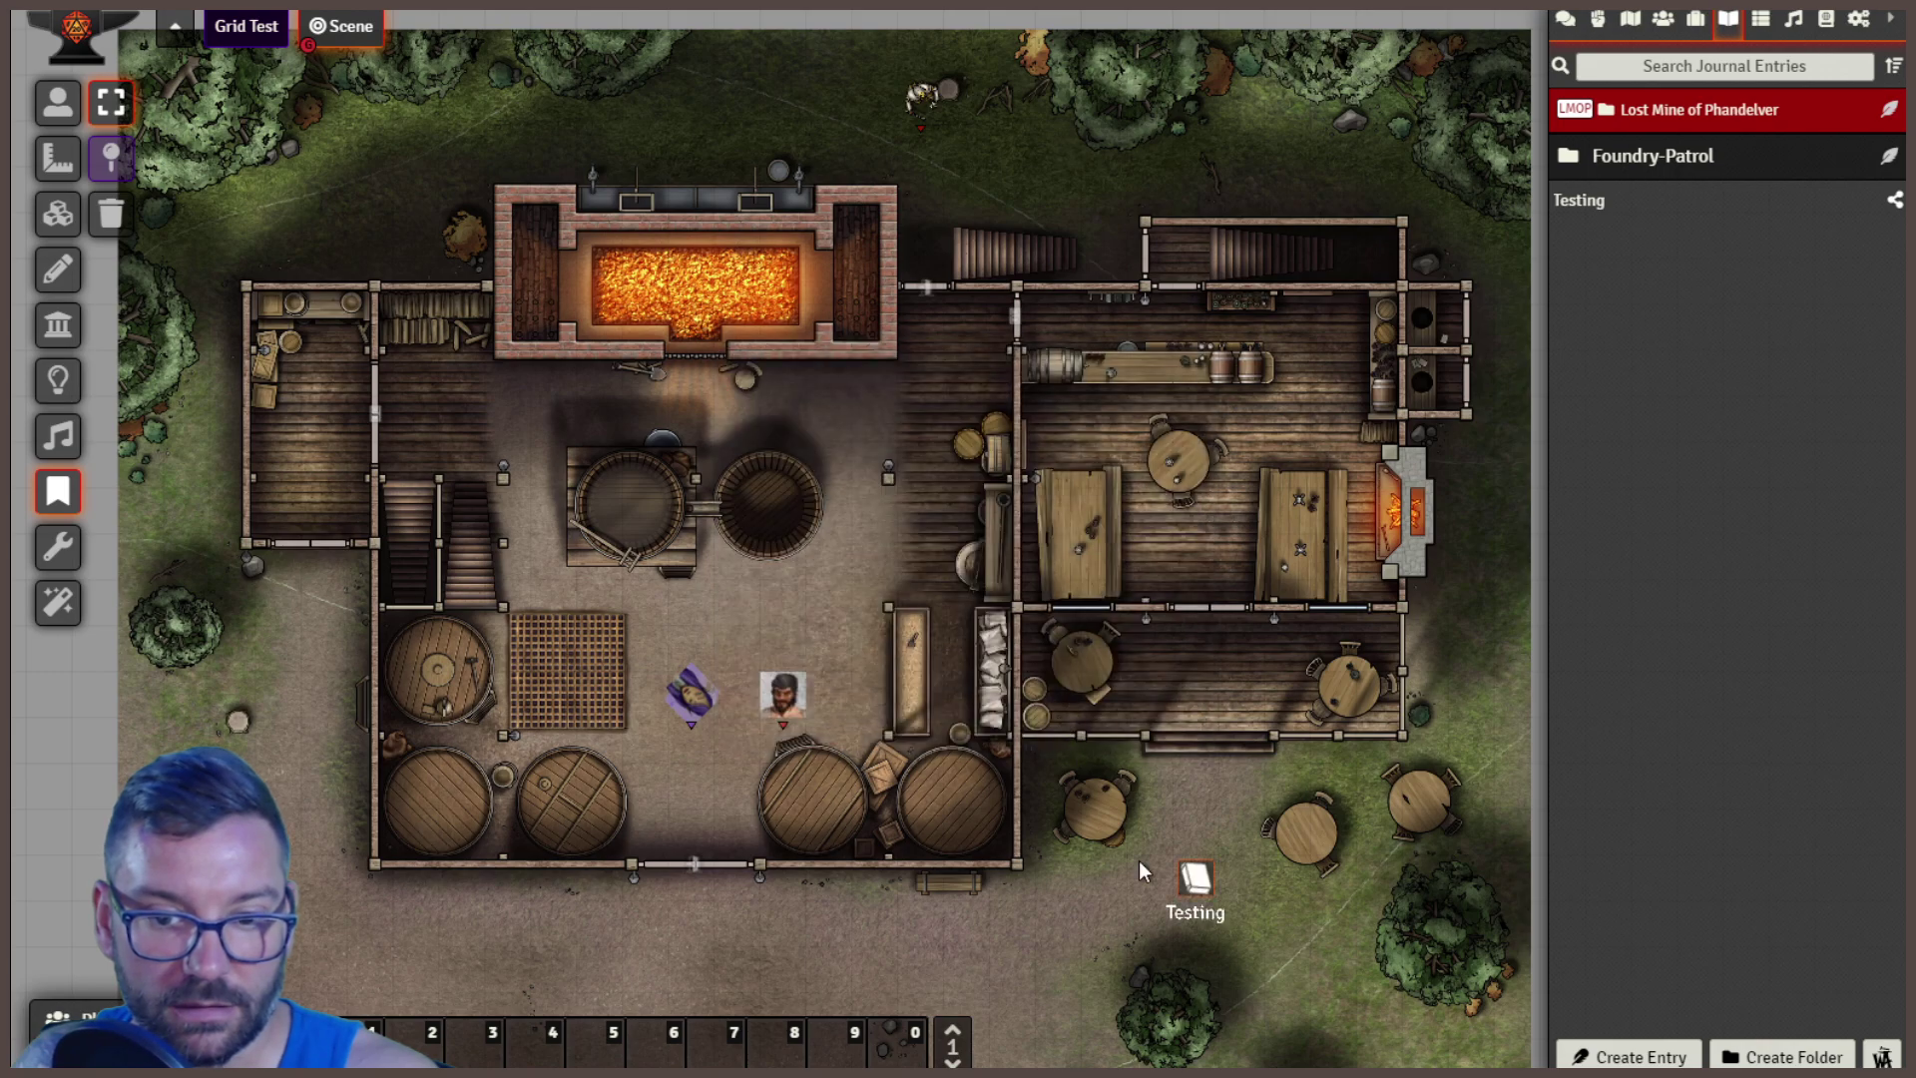
{"action": "double_click", "coordinate": [1206, 878]}
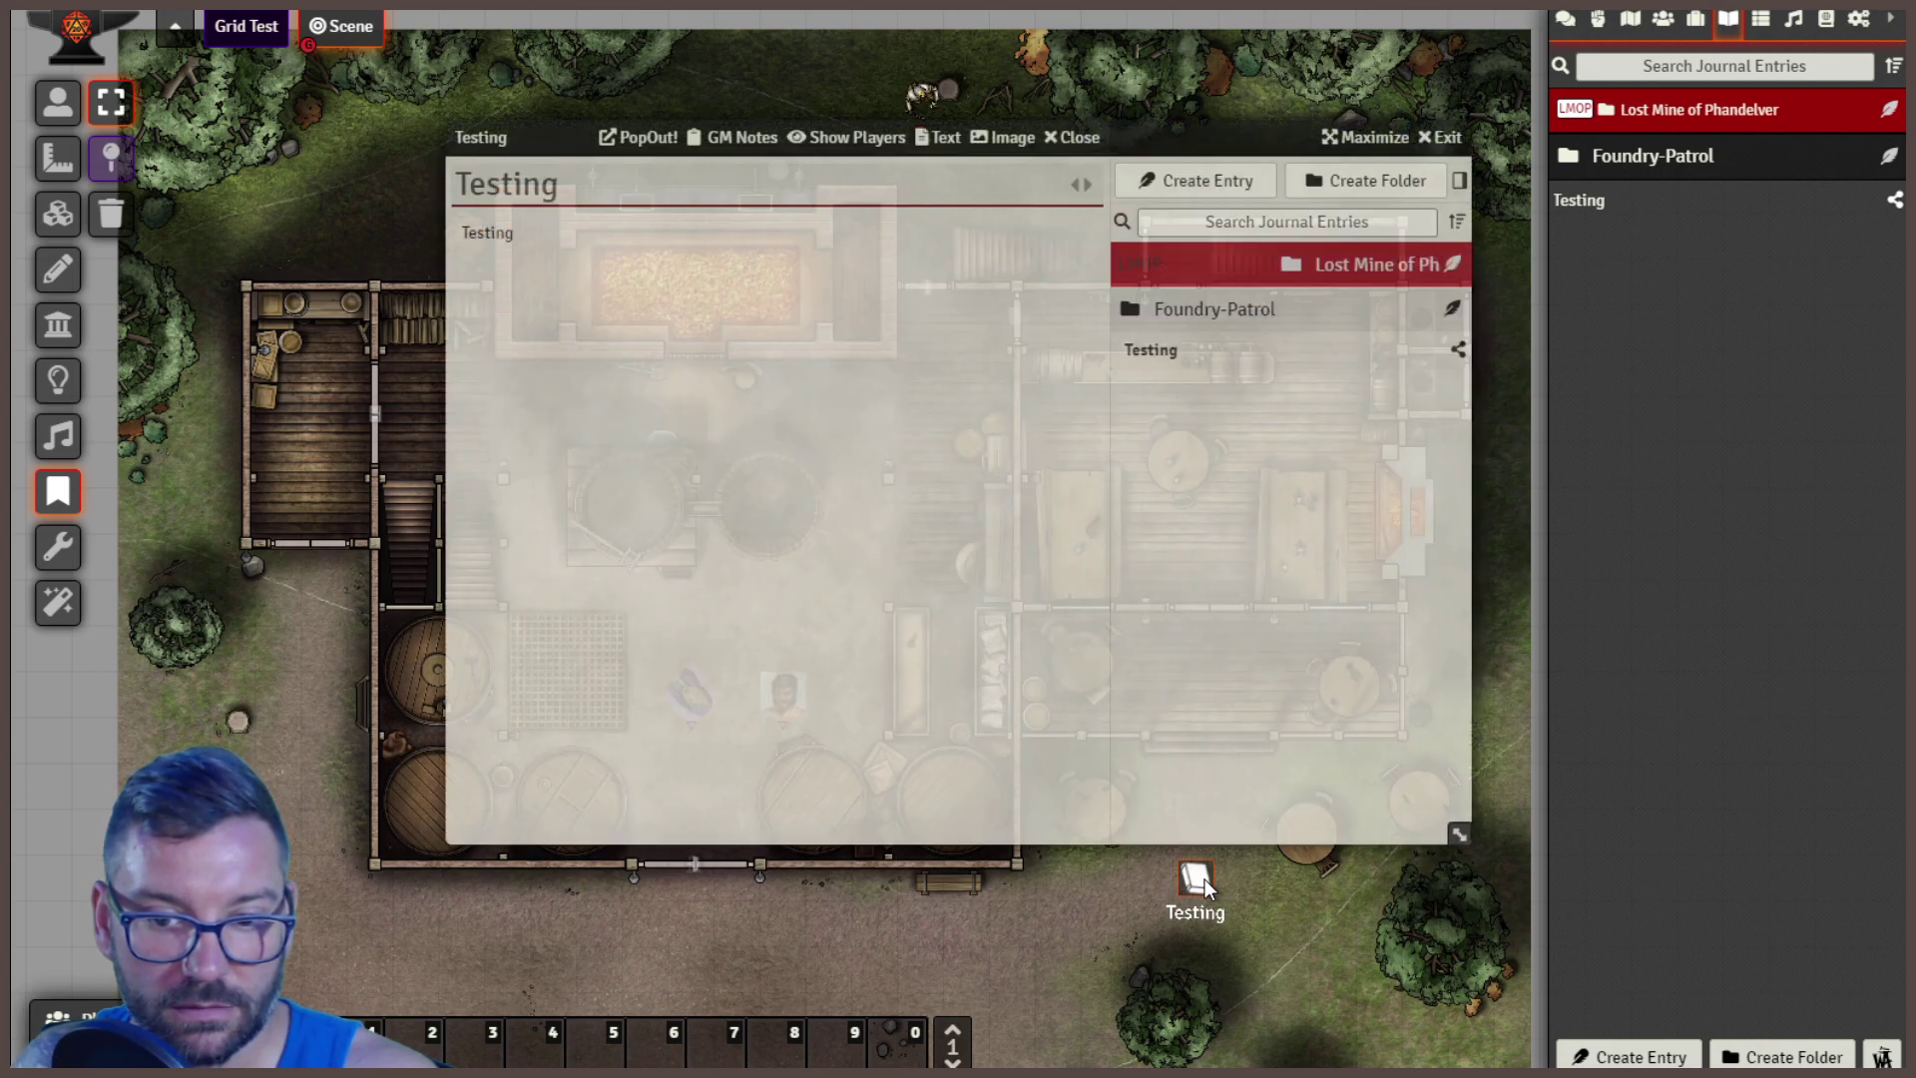
{"action": "left_click", "coordinate": [1440, 147]}
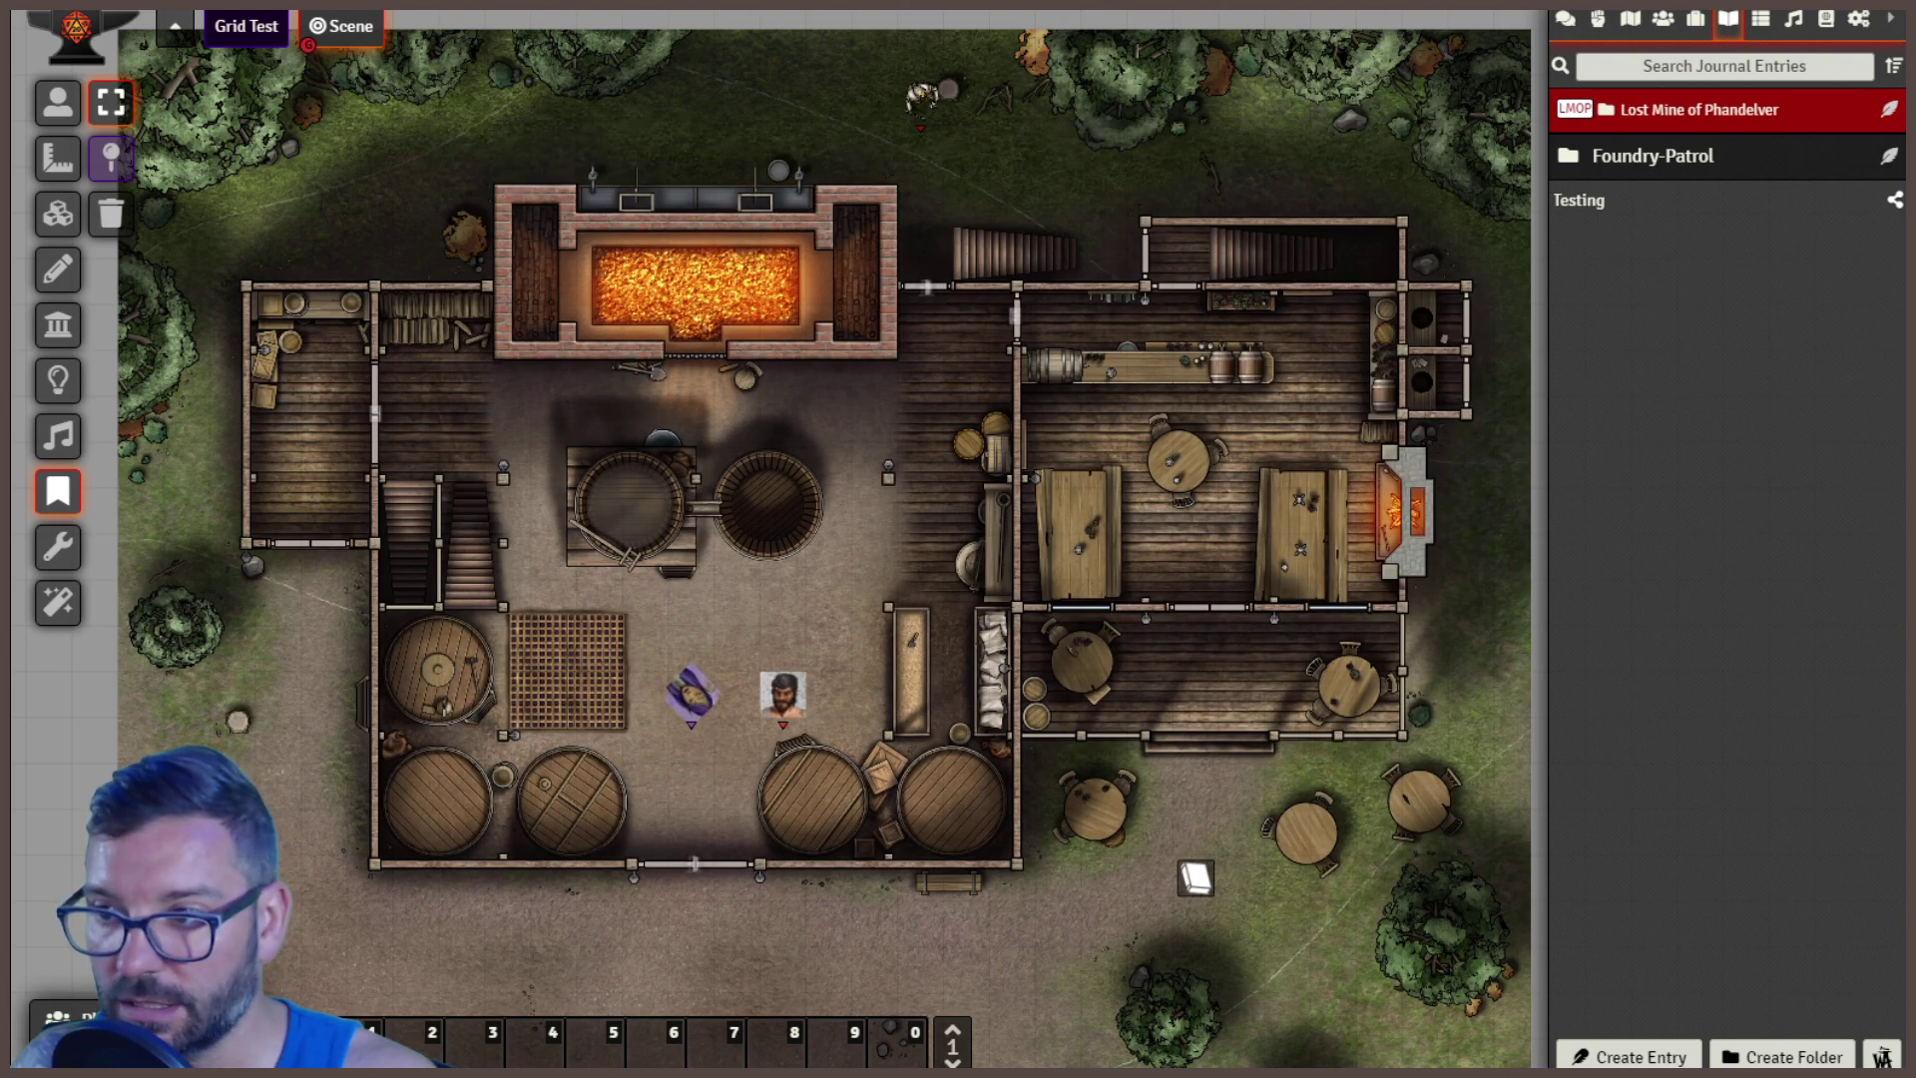
- Check the GM Notes label option in the module settings again, leaving it as it is
{"action": "left_click", "coordinate": [1858, 26]}
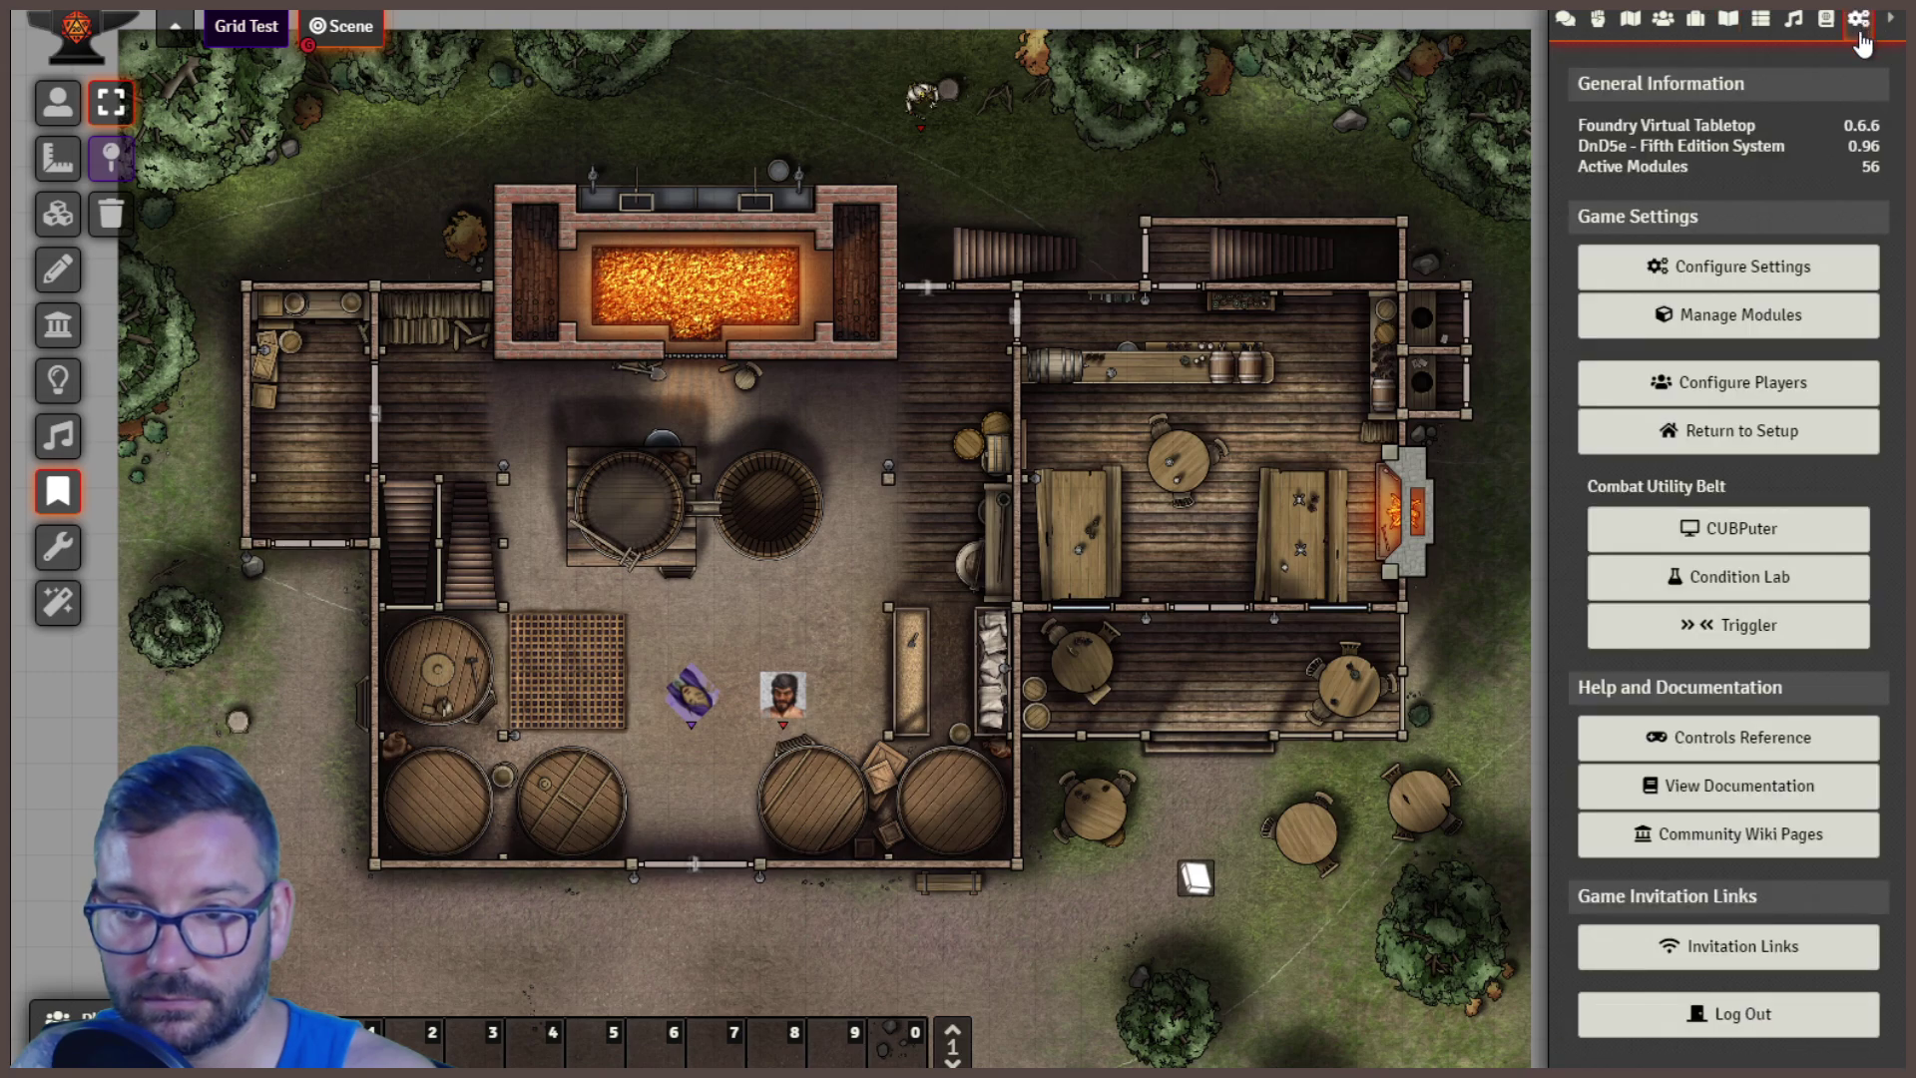
{"action": "left_click", "coordinate": [1791, 267]}
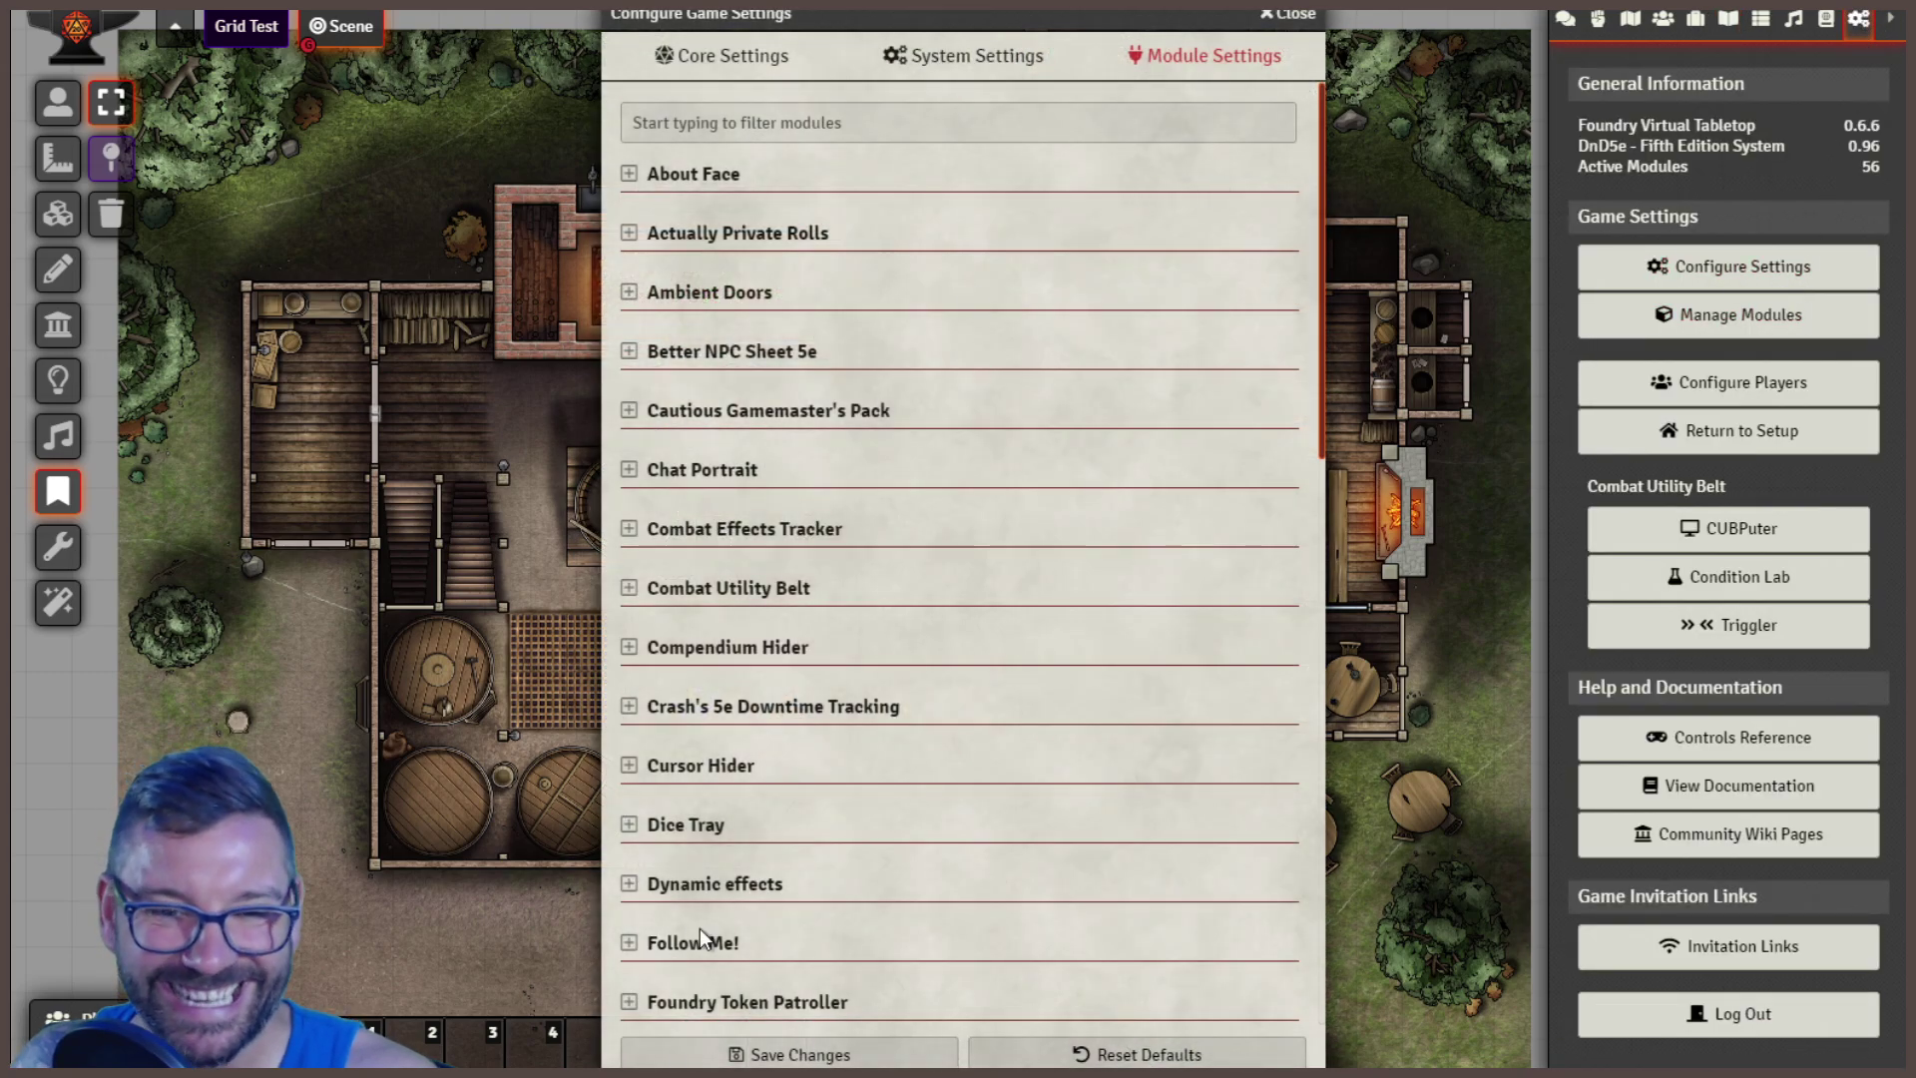
{"action": "scroll", "coordinate": [704, 923], "scroll_direction": "down", "scroll_amount": 4}
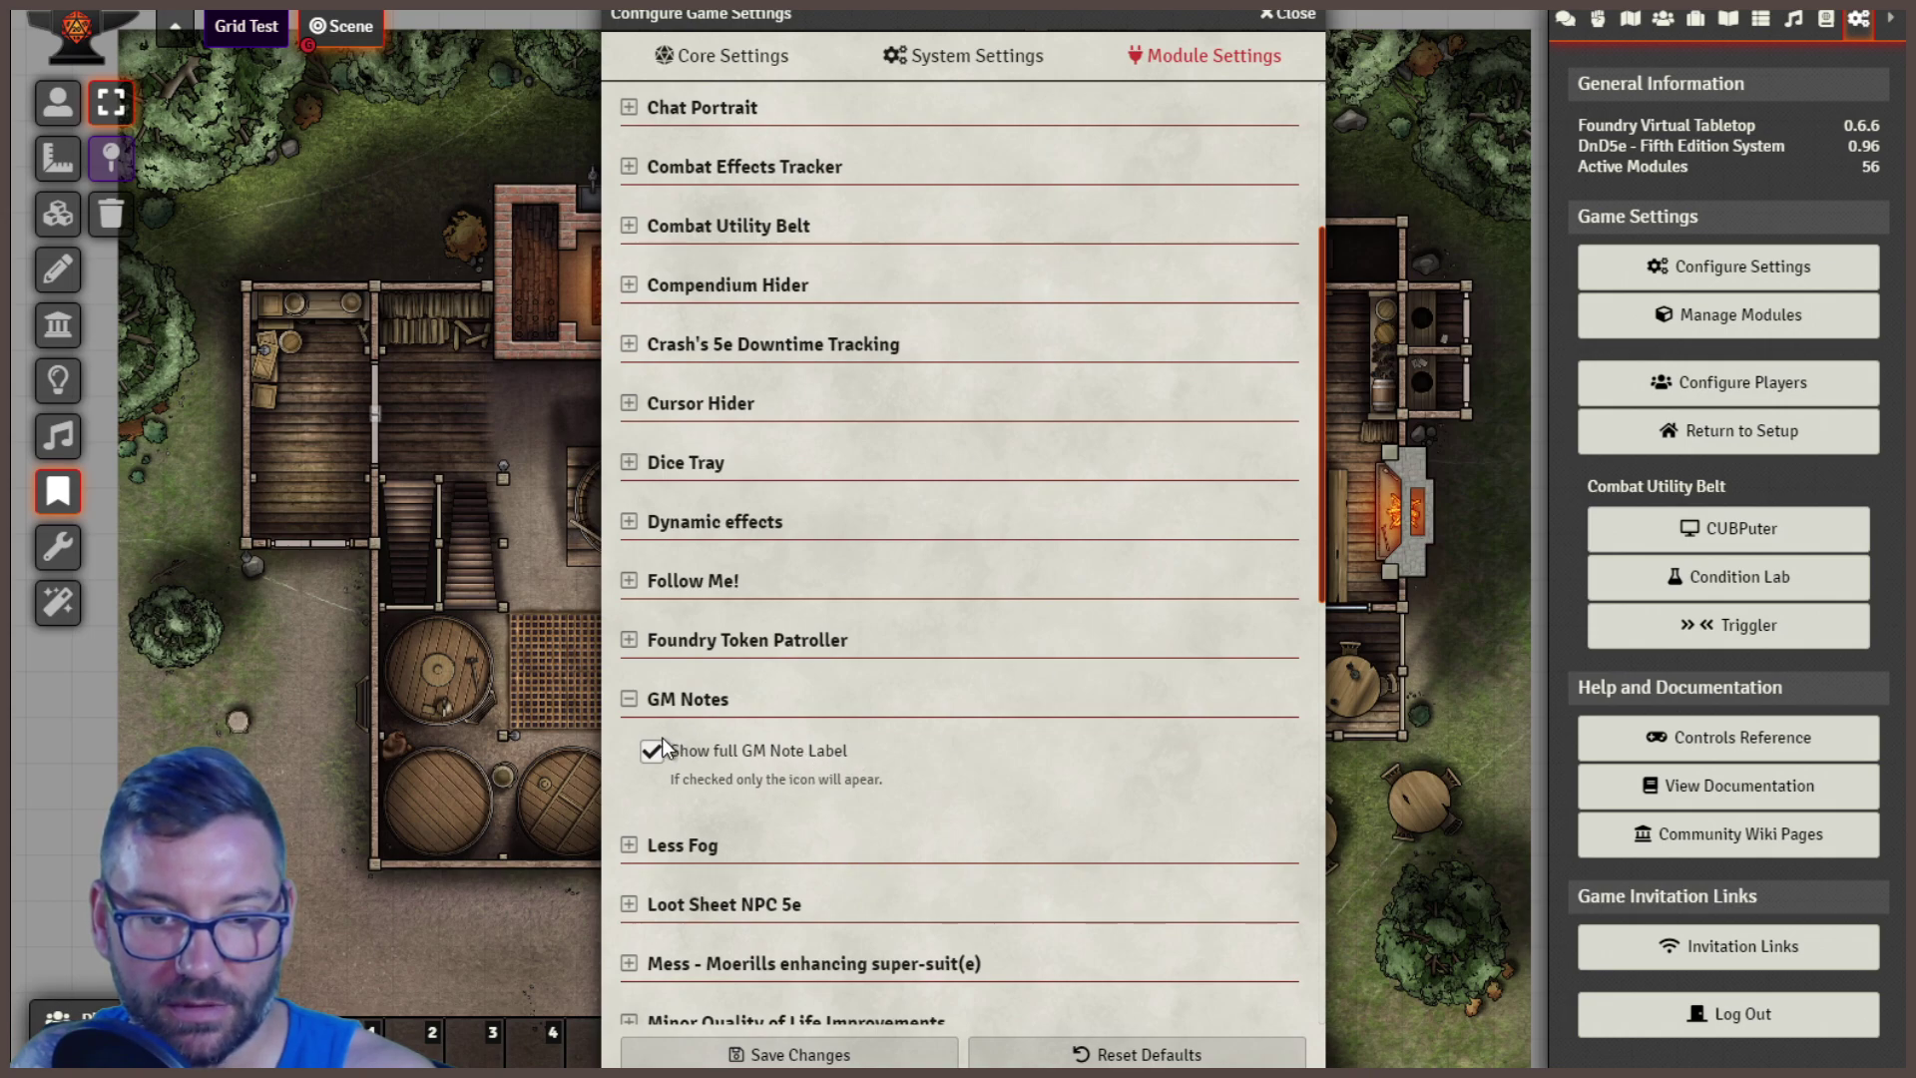
{"action": "left_click", "coordinate": [1288, 14]}
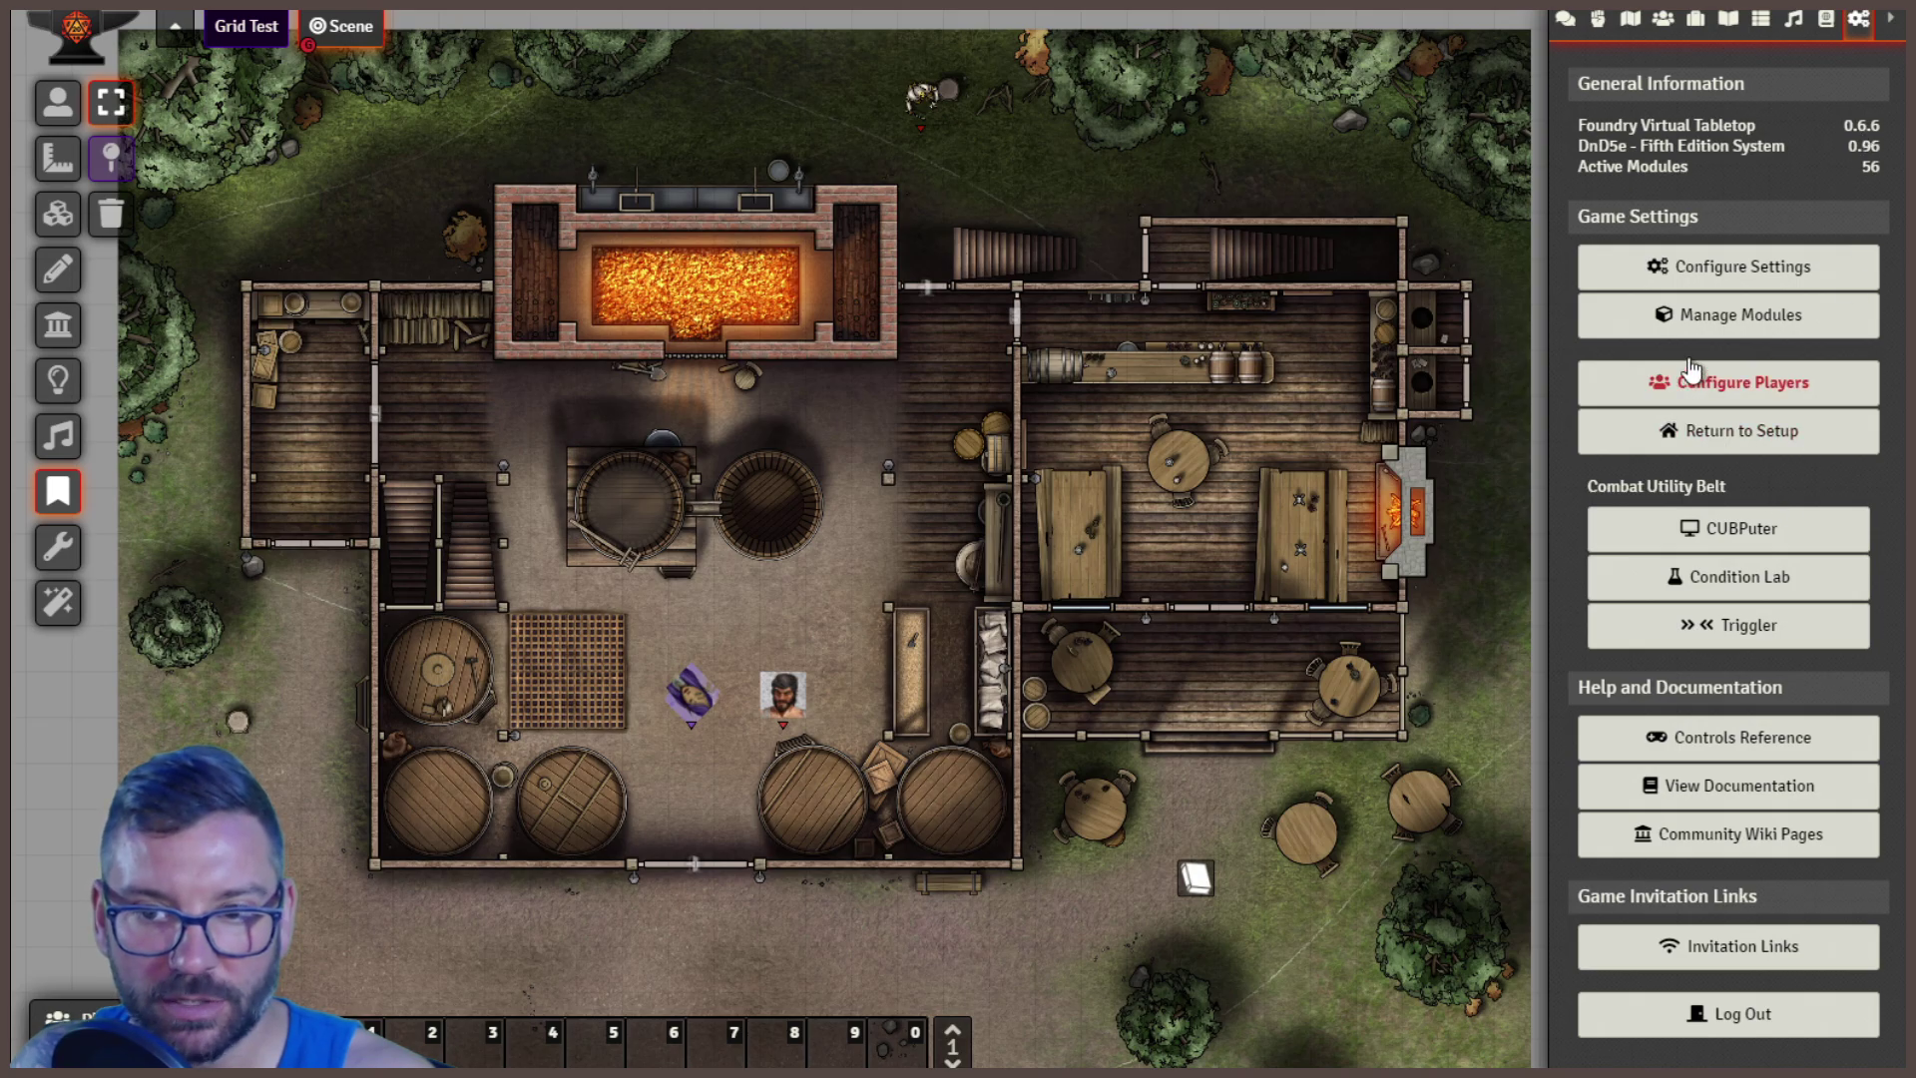
{"action": "left_click", "coordinate": [1696, 324]}
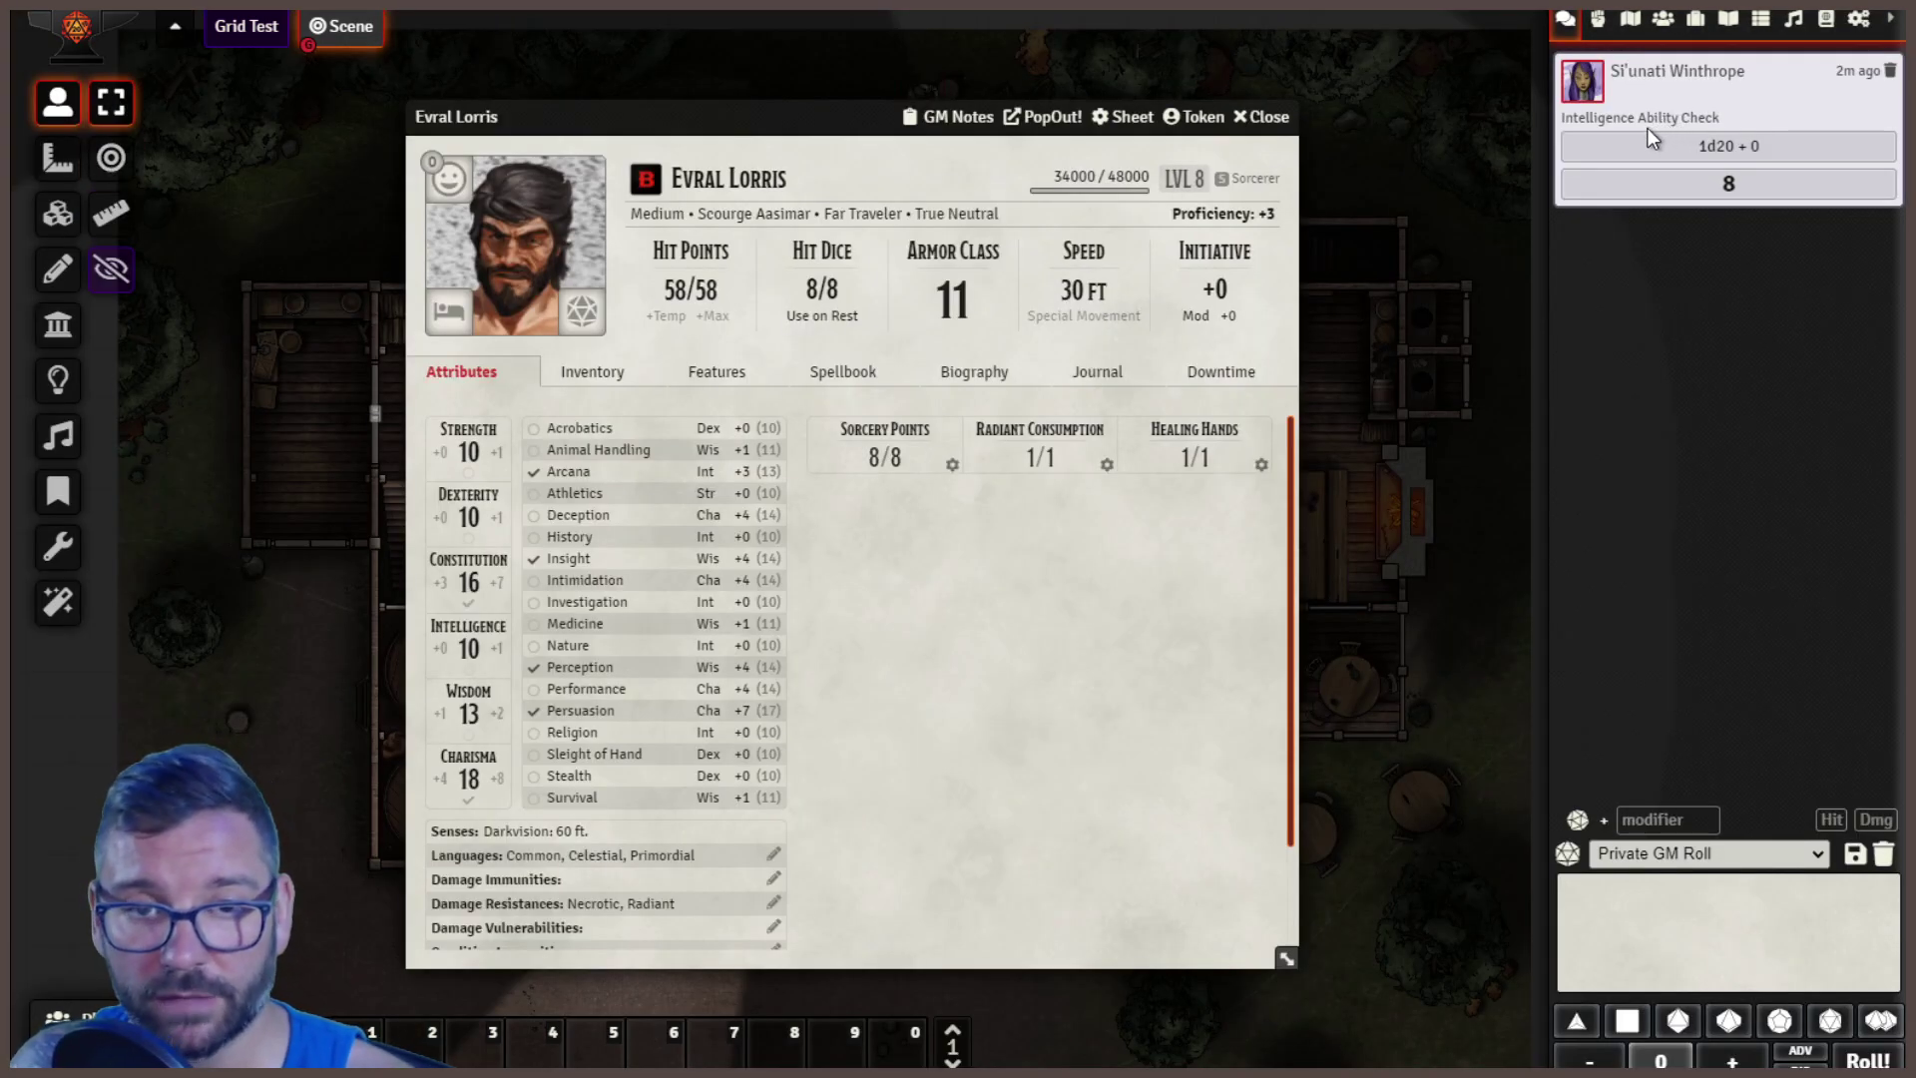
- Delete the Intelligence check message from the chat log and switch from the sorcerer's character sheet to the paladin's
{"action": "left_click", "coordinate": [1263, 117]}
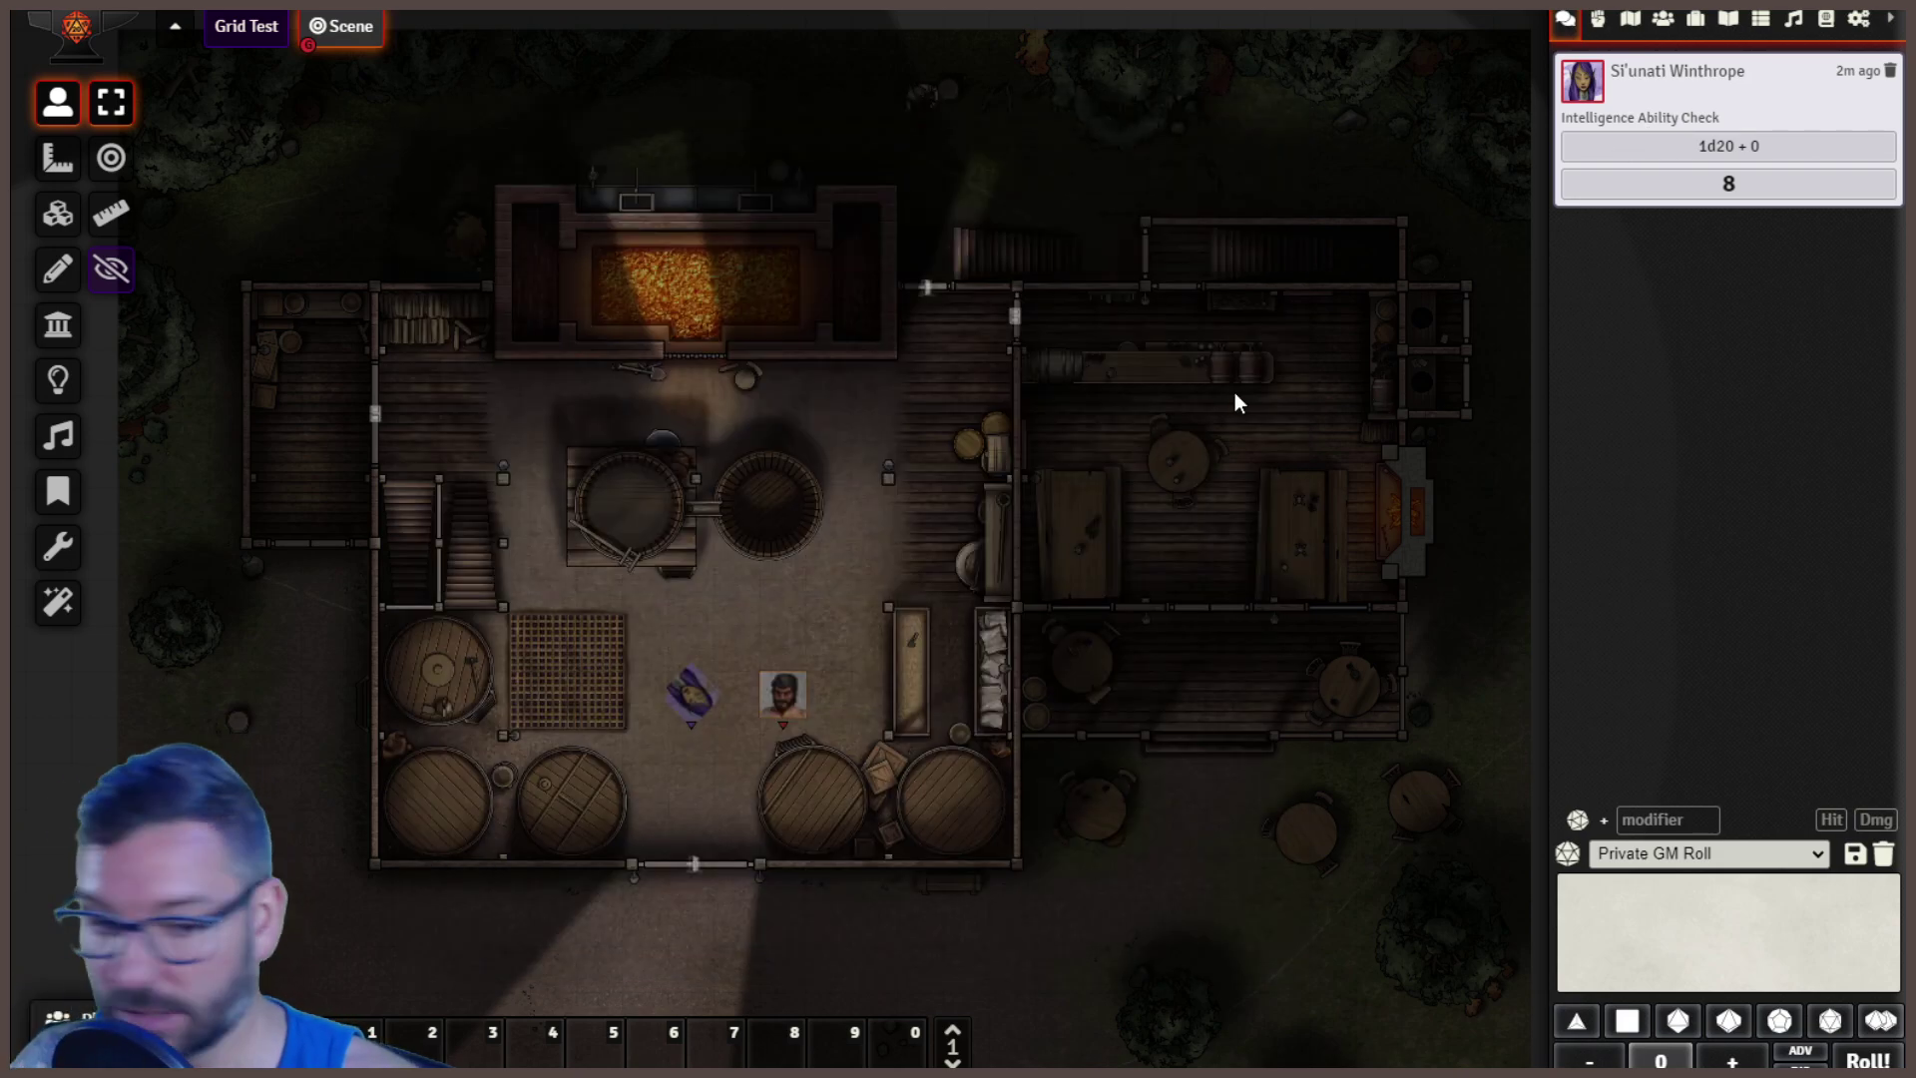
{"action": "left_click", "coordinate": [769, 595]}
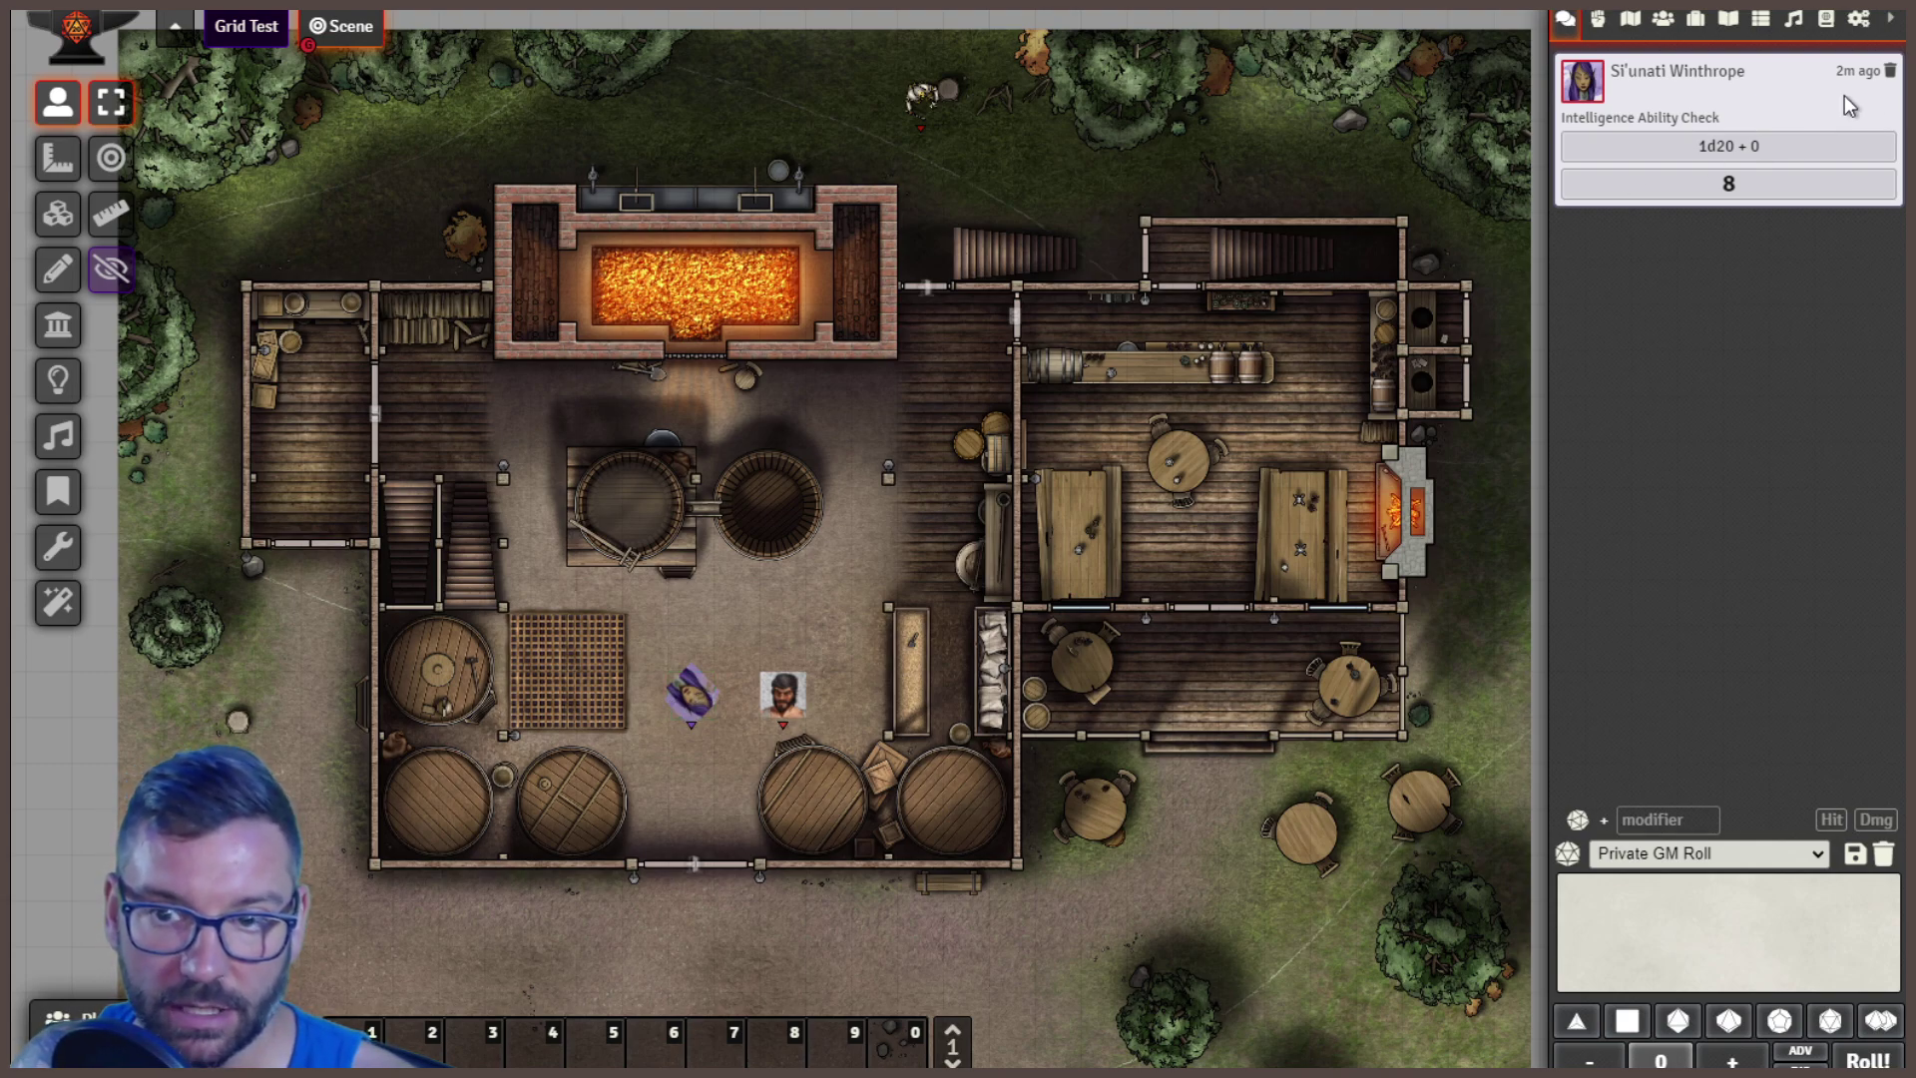
{"action": "left_click", "coordinate": [1889, 70]}
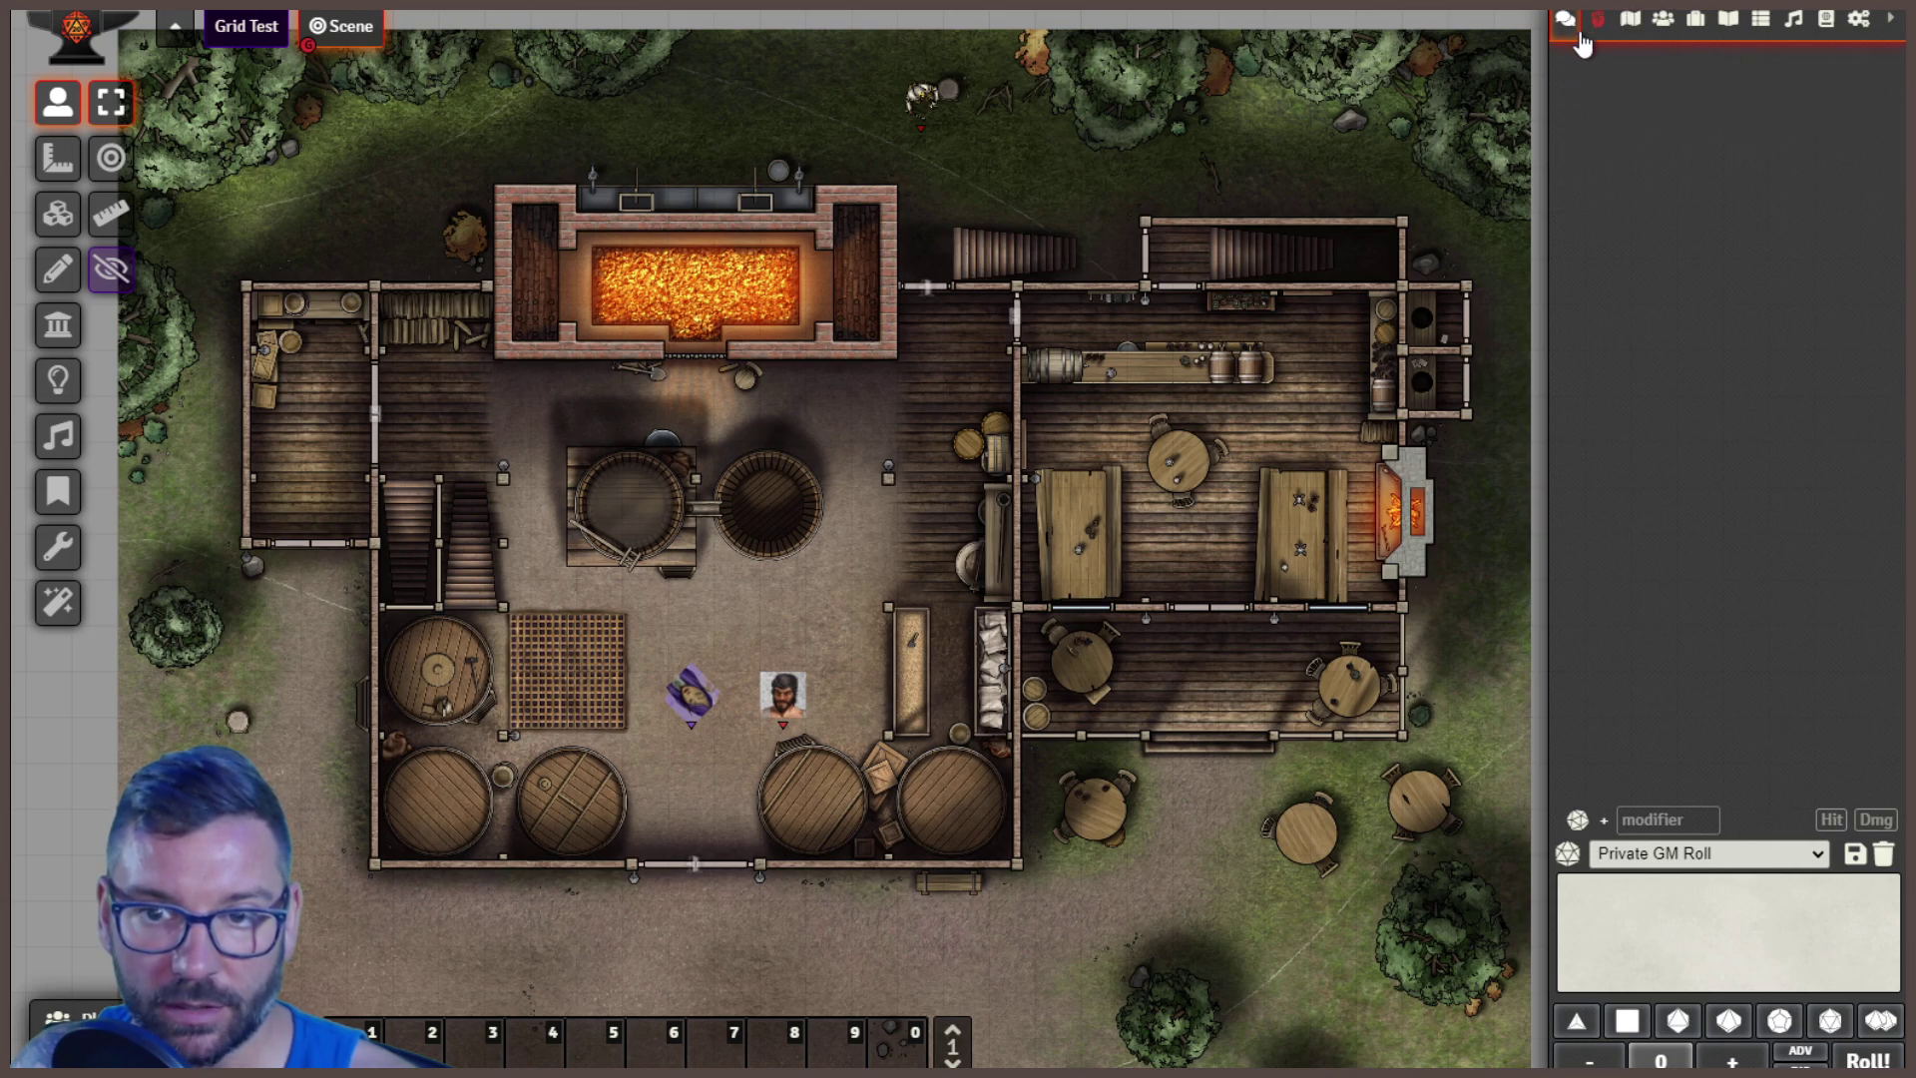
{"action": "double_click", "coordinate": [691, 710]}
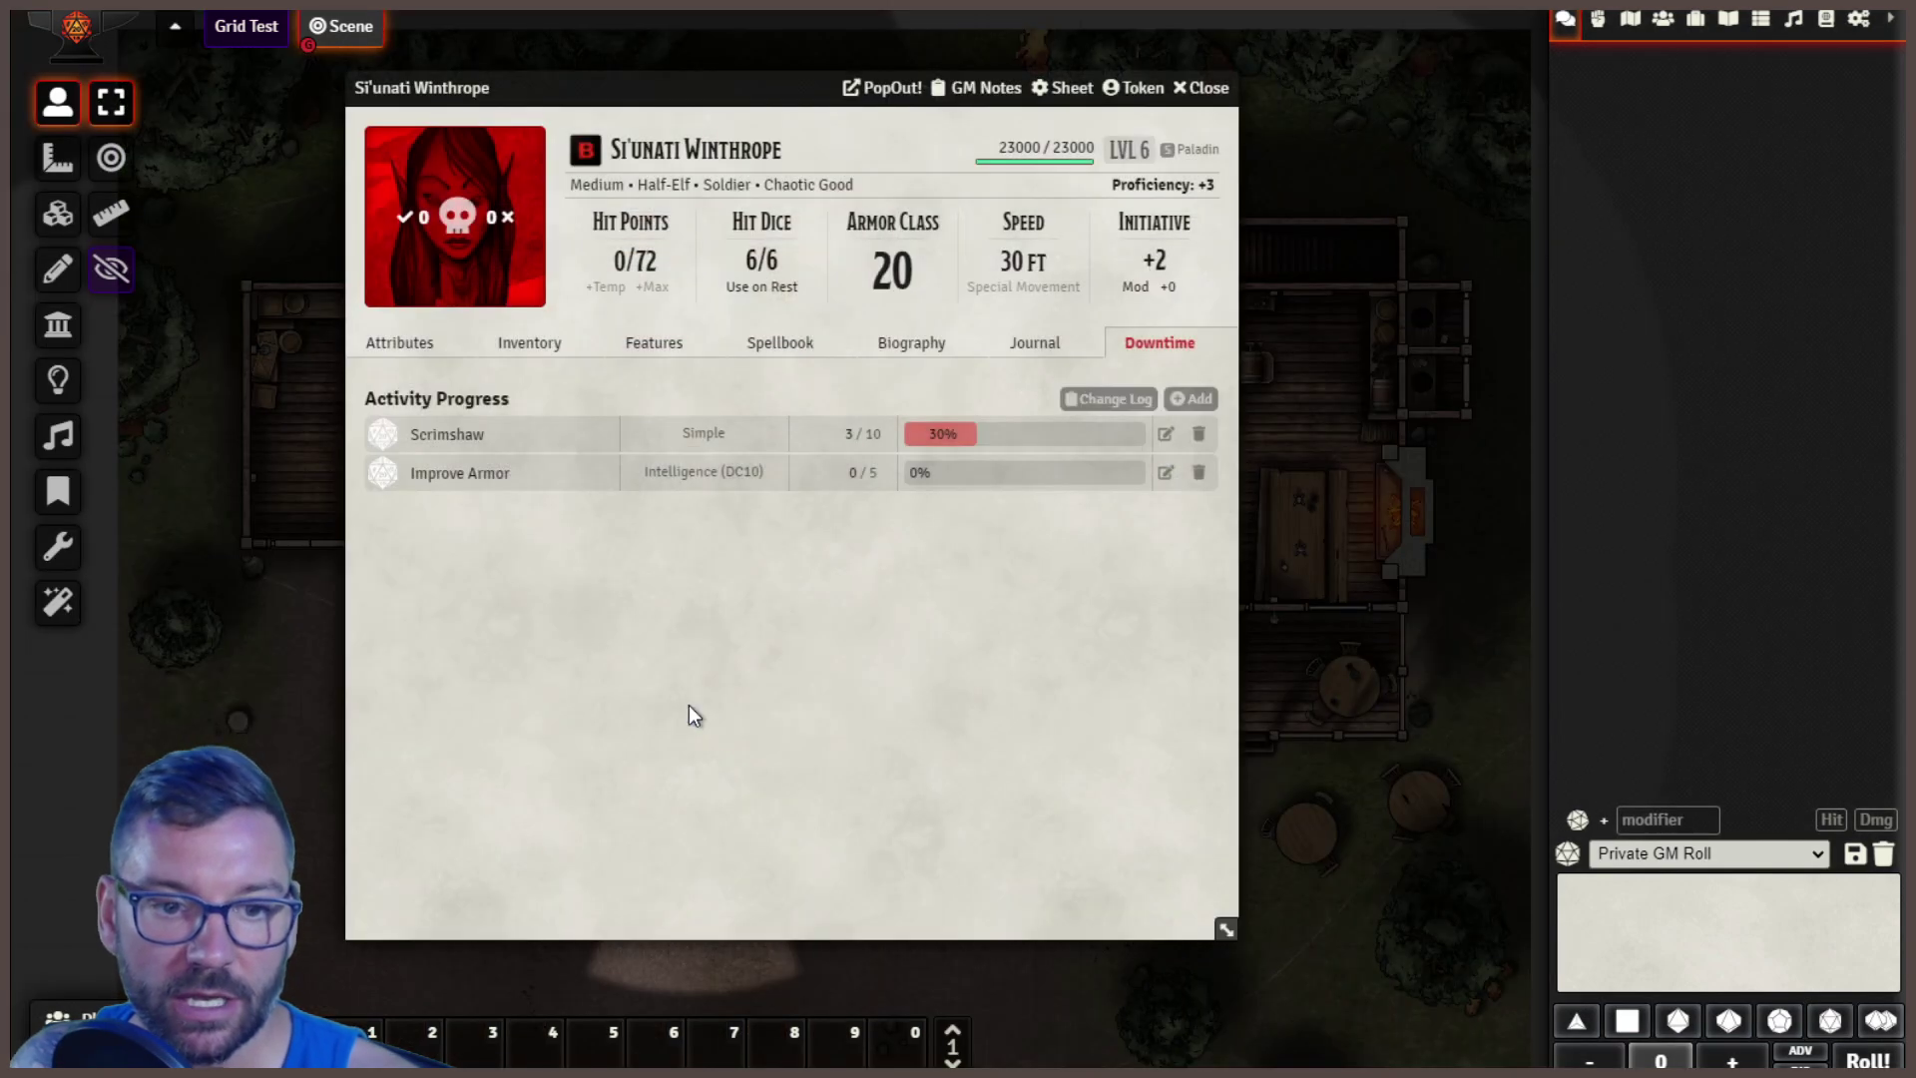
- Open the GM notes on the paladin's character sheet and write "Scared of spiders" in them
{"action": "left_click", "coordinate": [982, 100]}
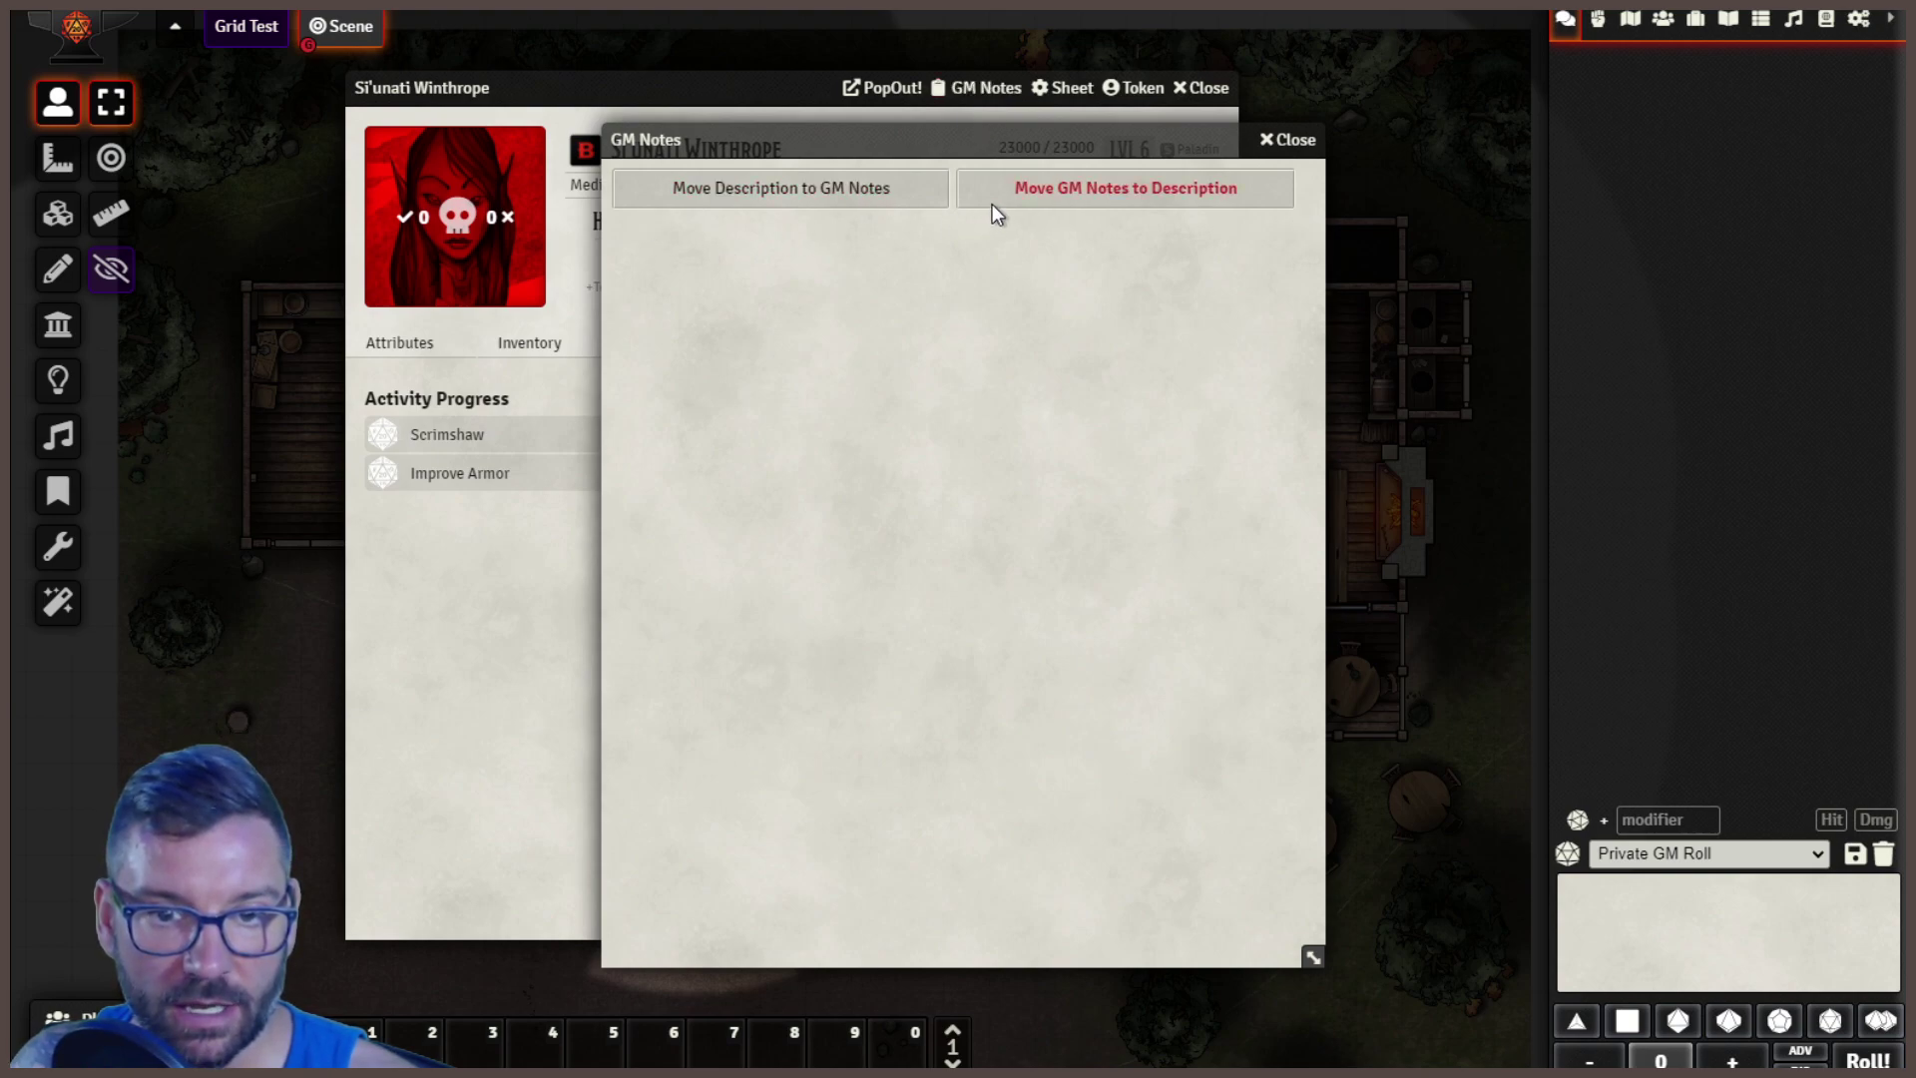
{"action": "left_click_drag", "start_coordinate": [948, 134], "coordinate": [1028, 58]}
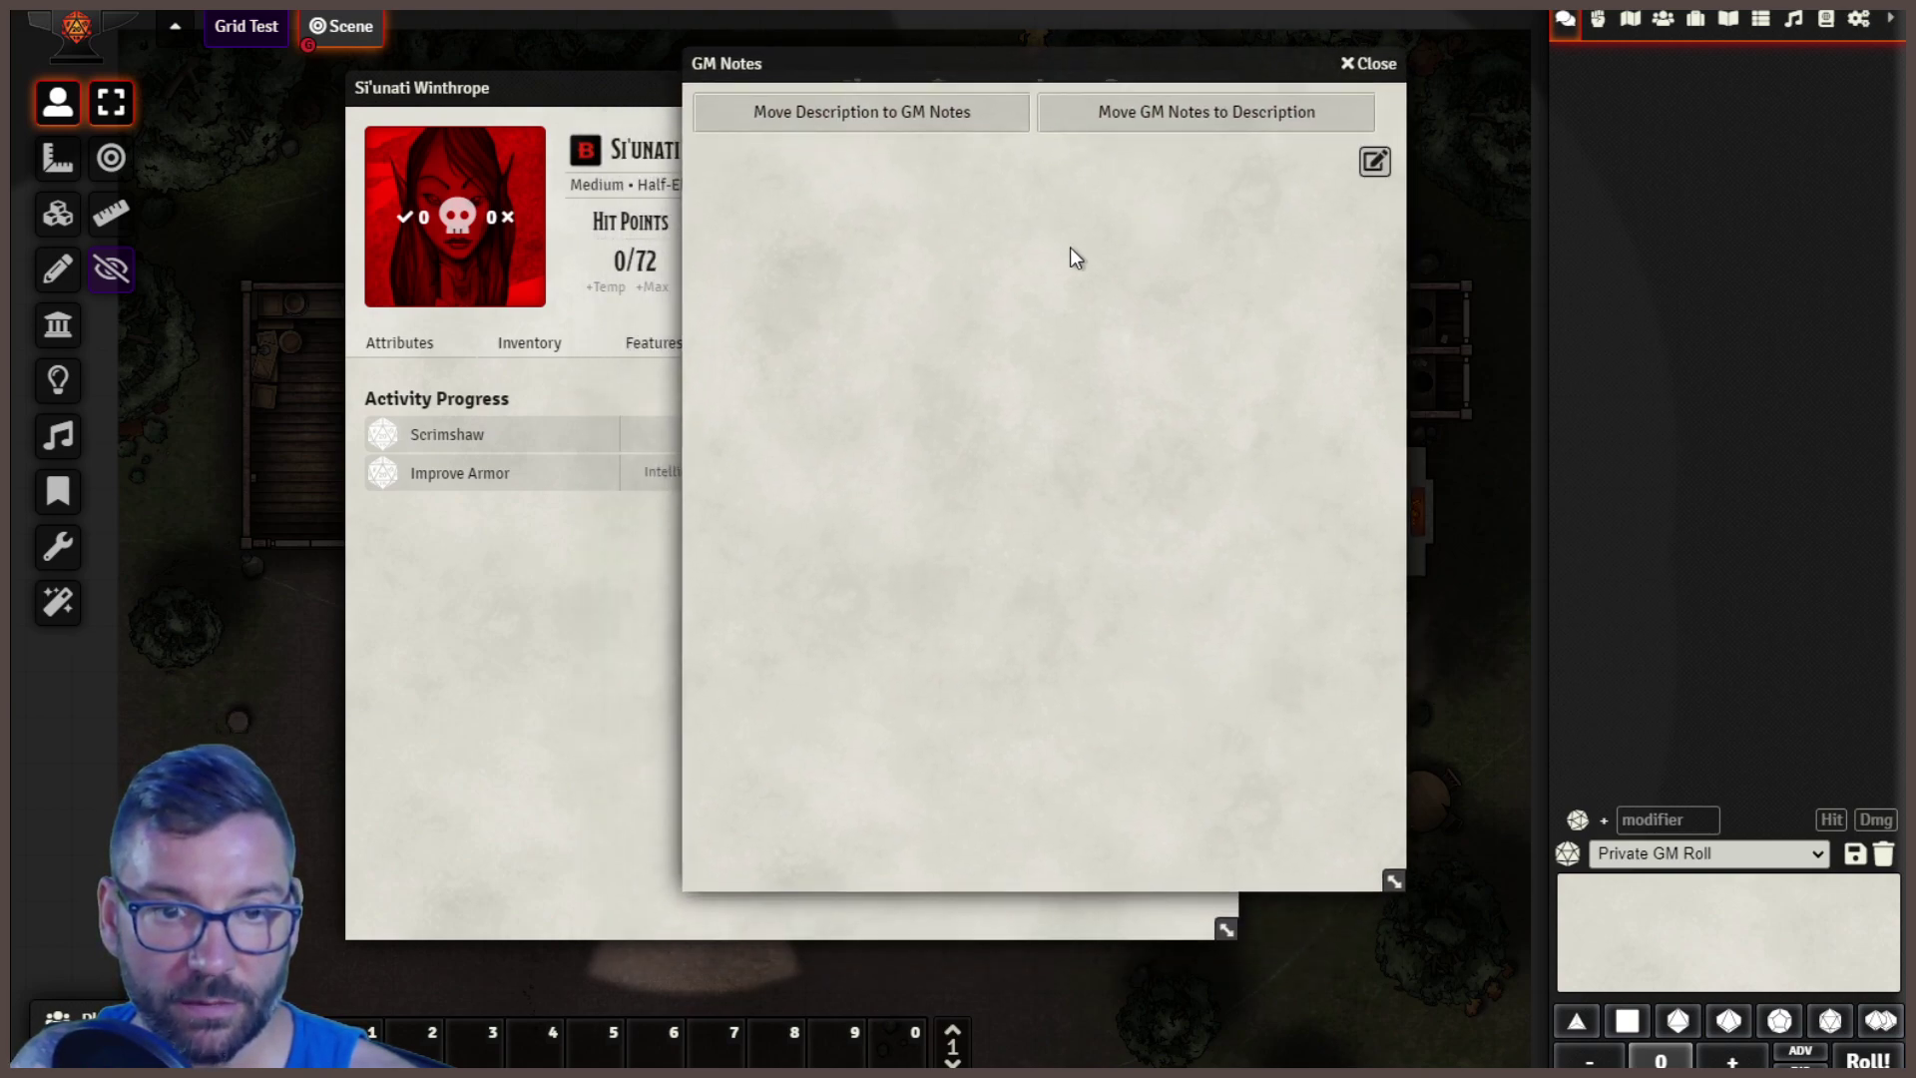
{"action": "left_click", "coordinate": [1374, 162]}
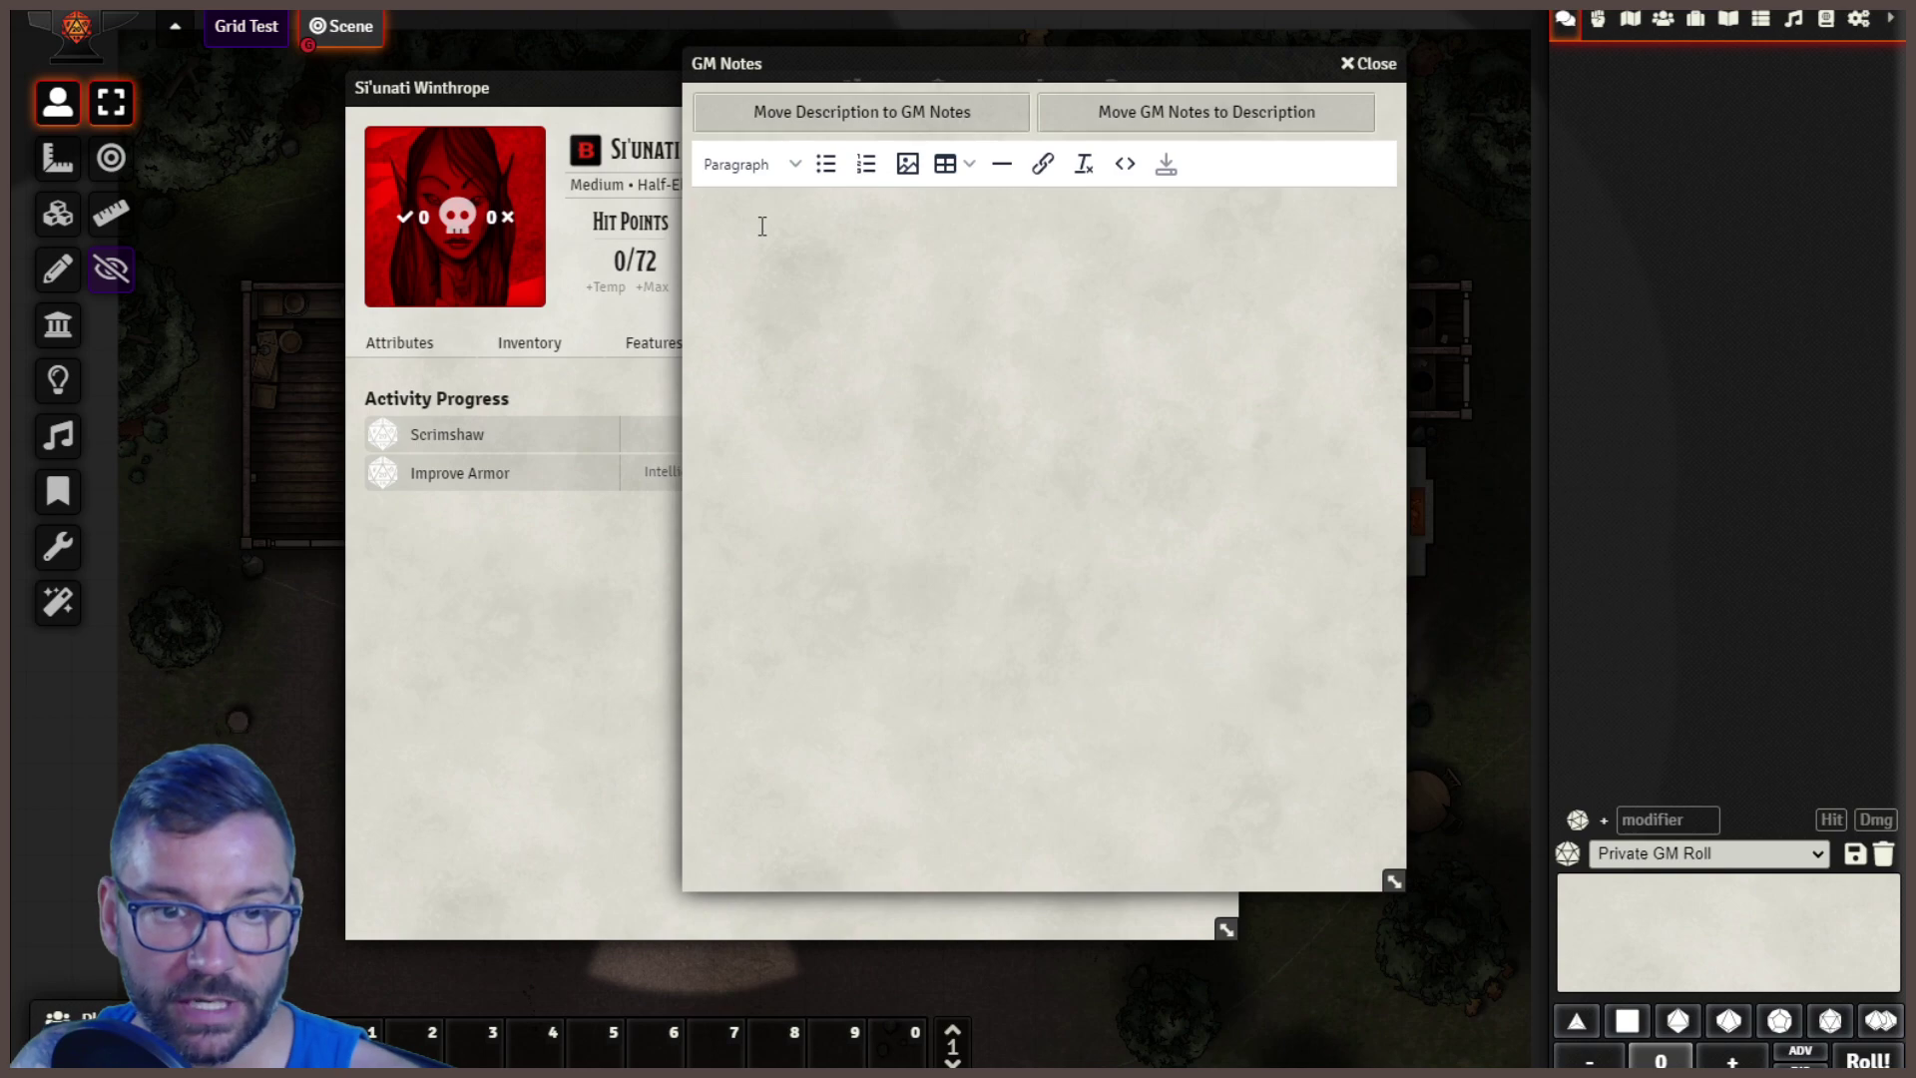
{"action": "type", "text": "S"}
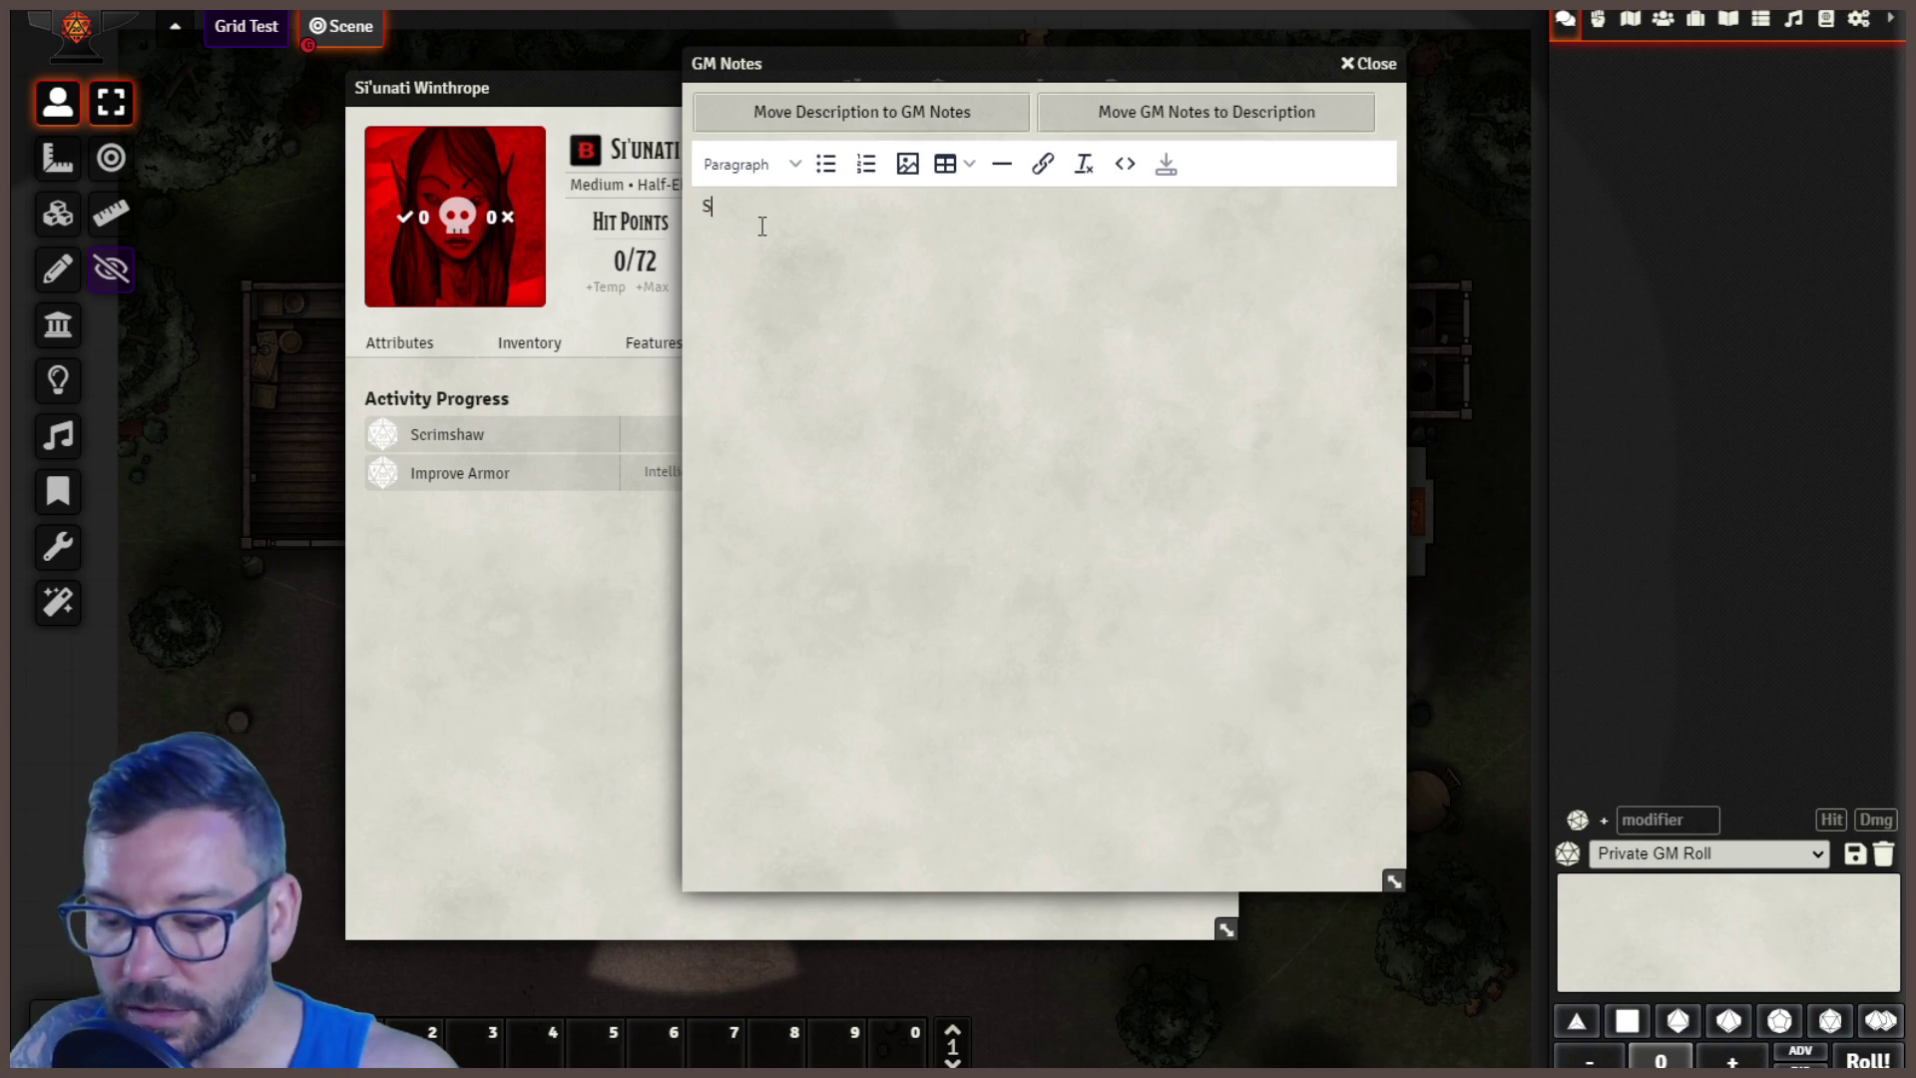
{"action": "type", "text": "cared of sp"}
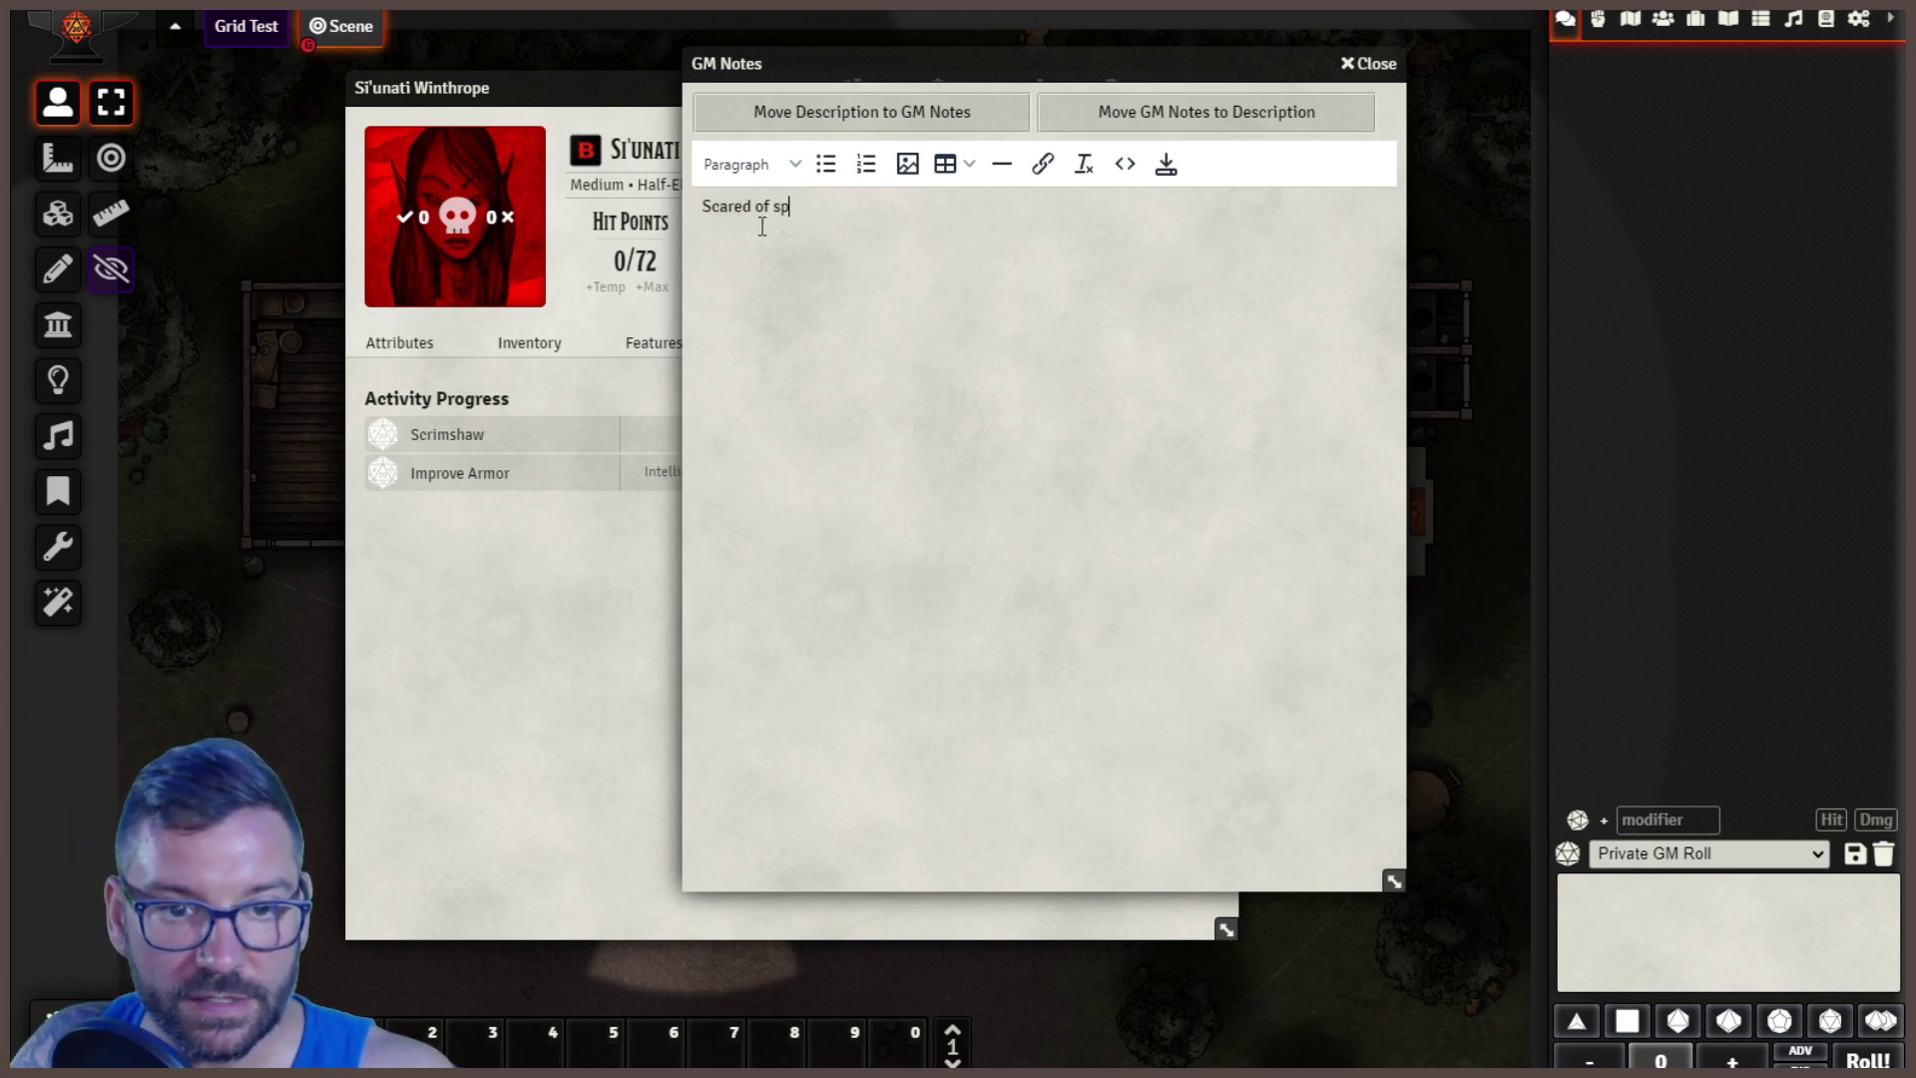
{"action": "type", "text": "iders"}
{"action": "key", "text": "Return"}
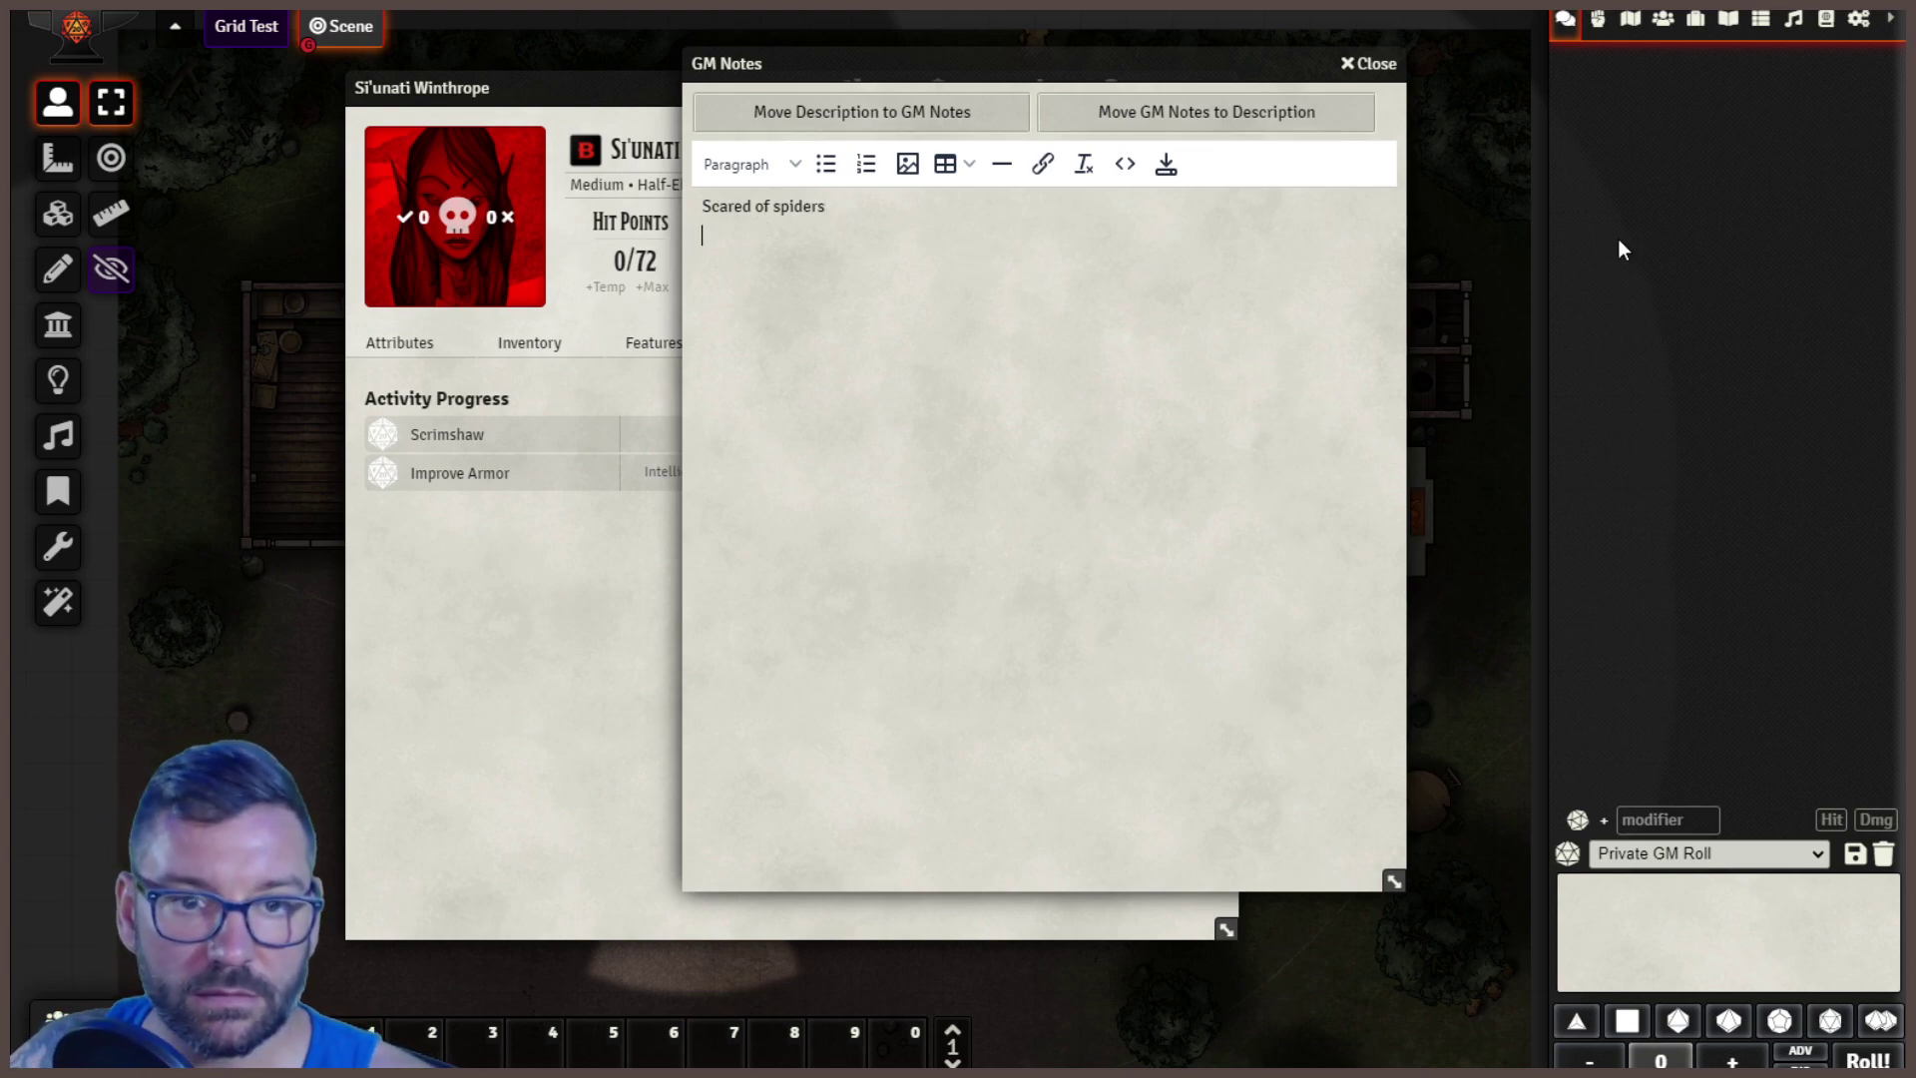
{"action": "key", "text": "BackSpace"}
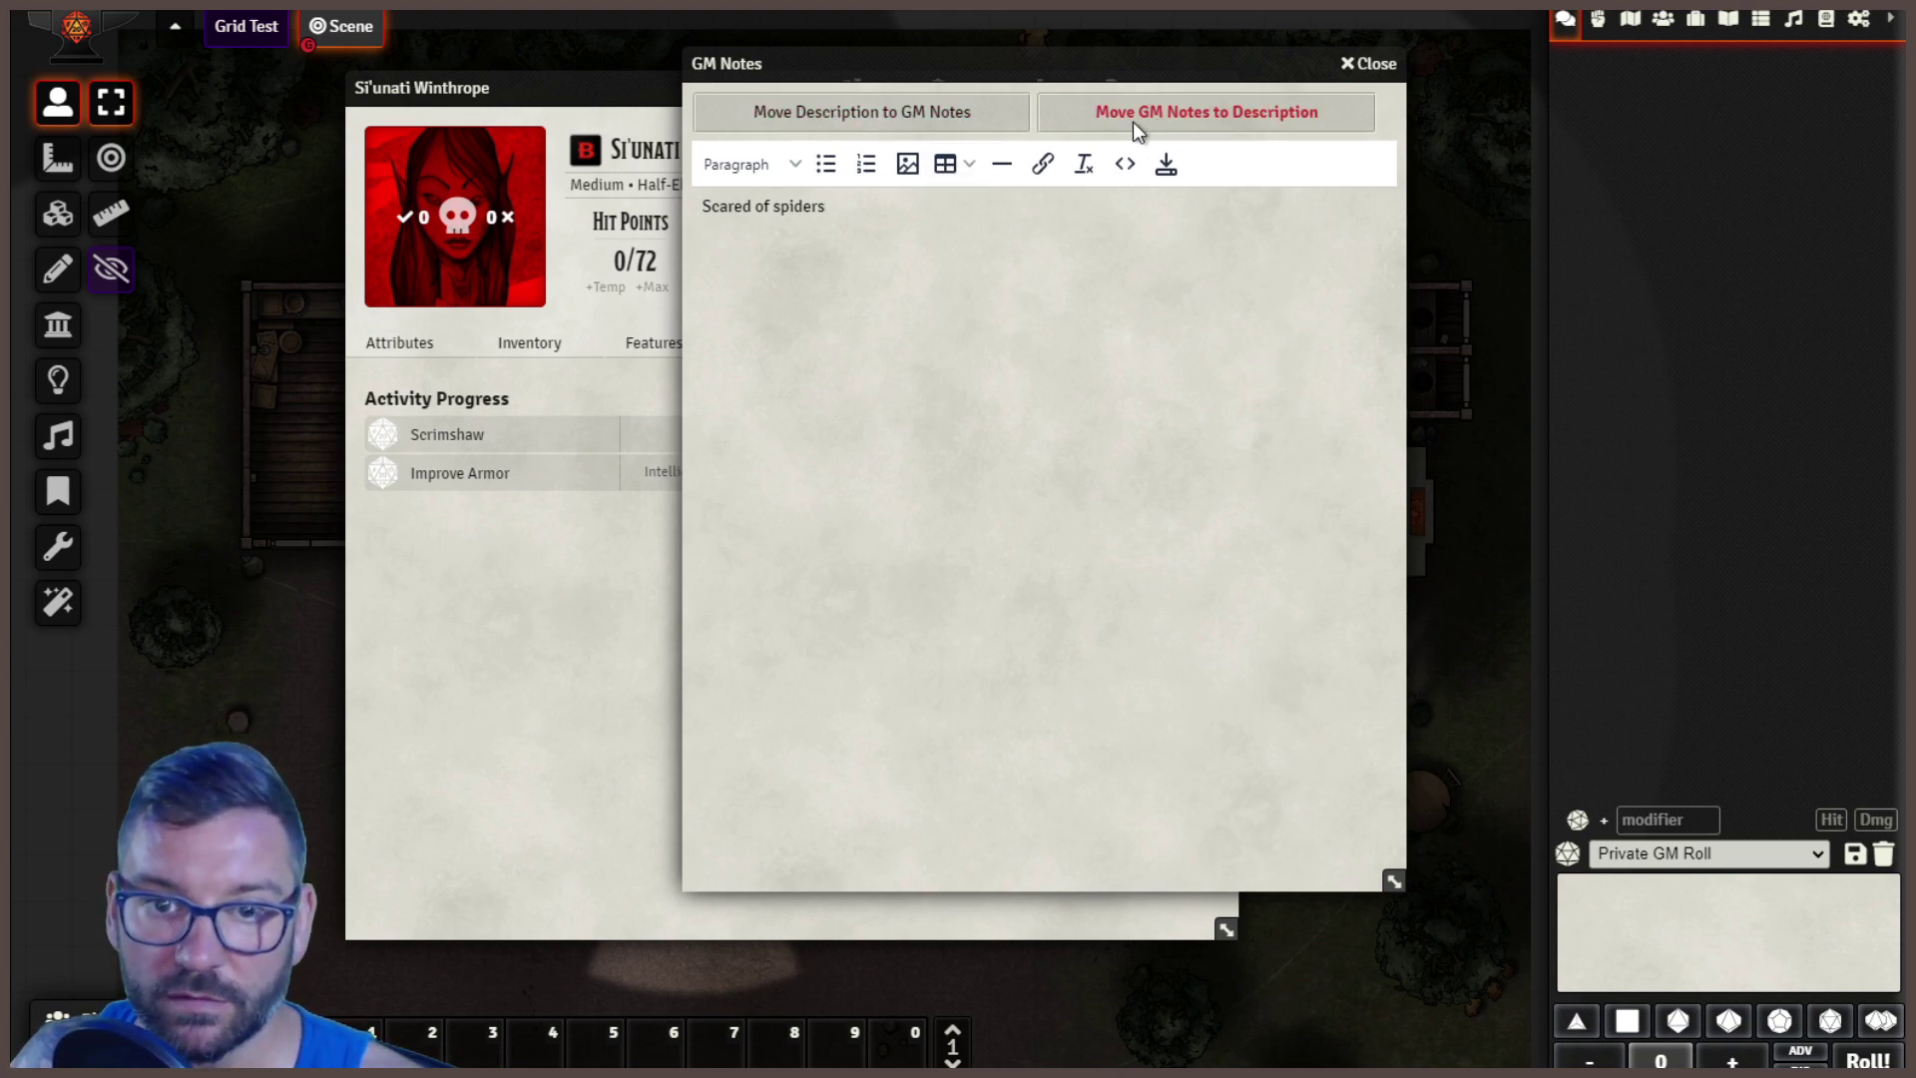
- Try to move the description into the paladin's GM notes, and close the notes window
{"action": "left_click", "coordinate": [882, 104]}
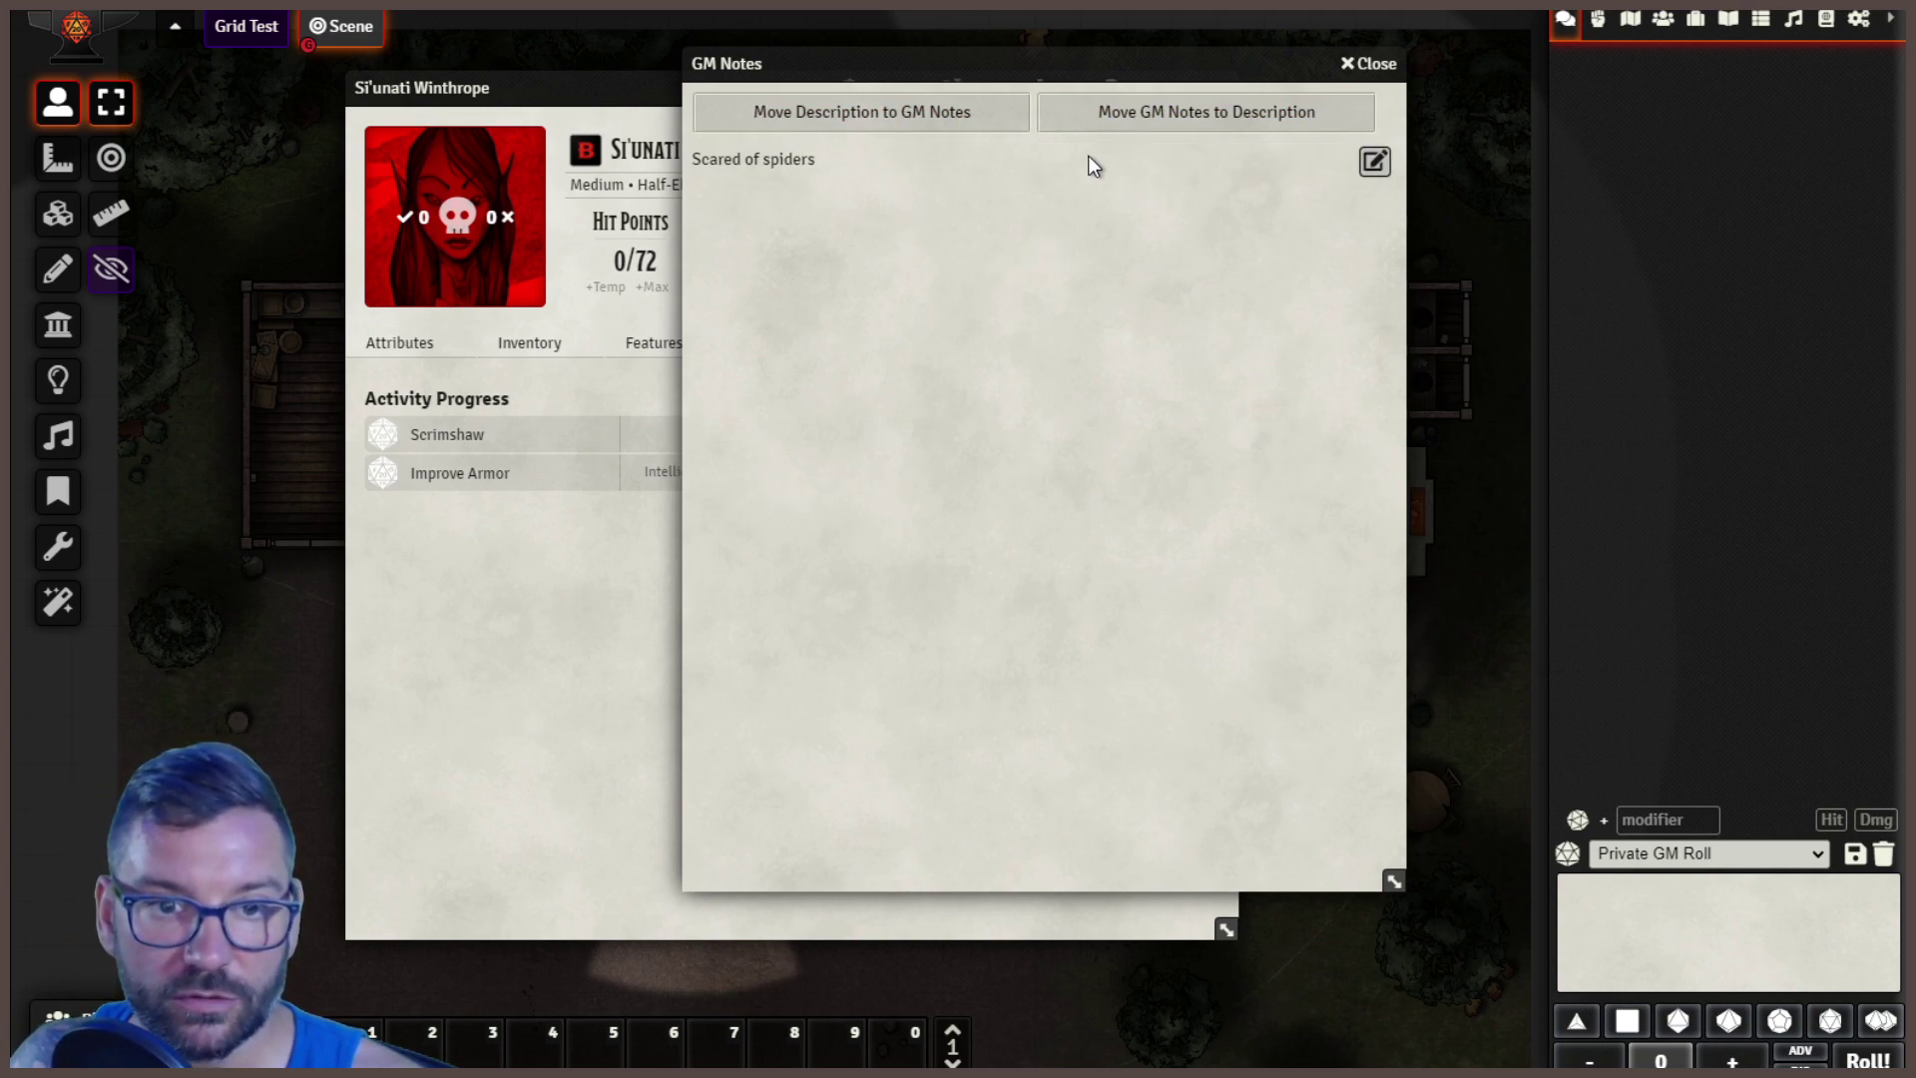
{"action": "left_click_drag", "start_coordinate": [851, 65], "coordinate": [852, 130]}
{"action": "left_click", "coordinate": [1365, 129]}
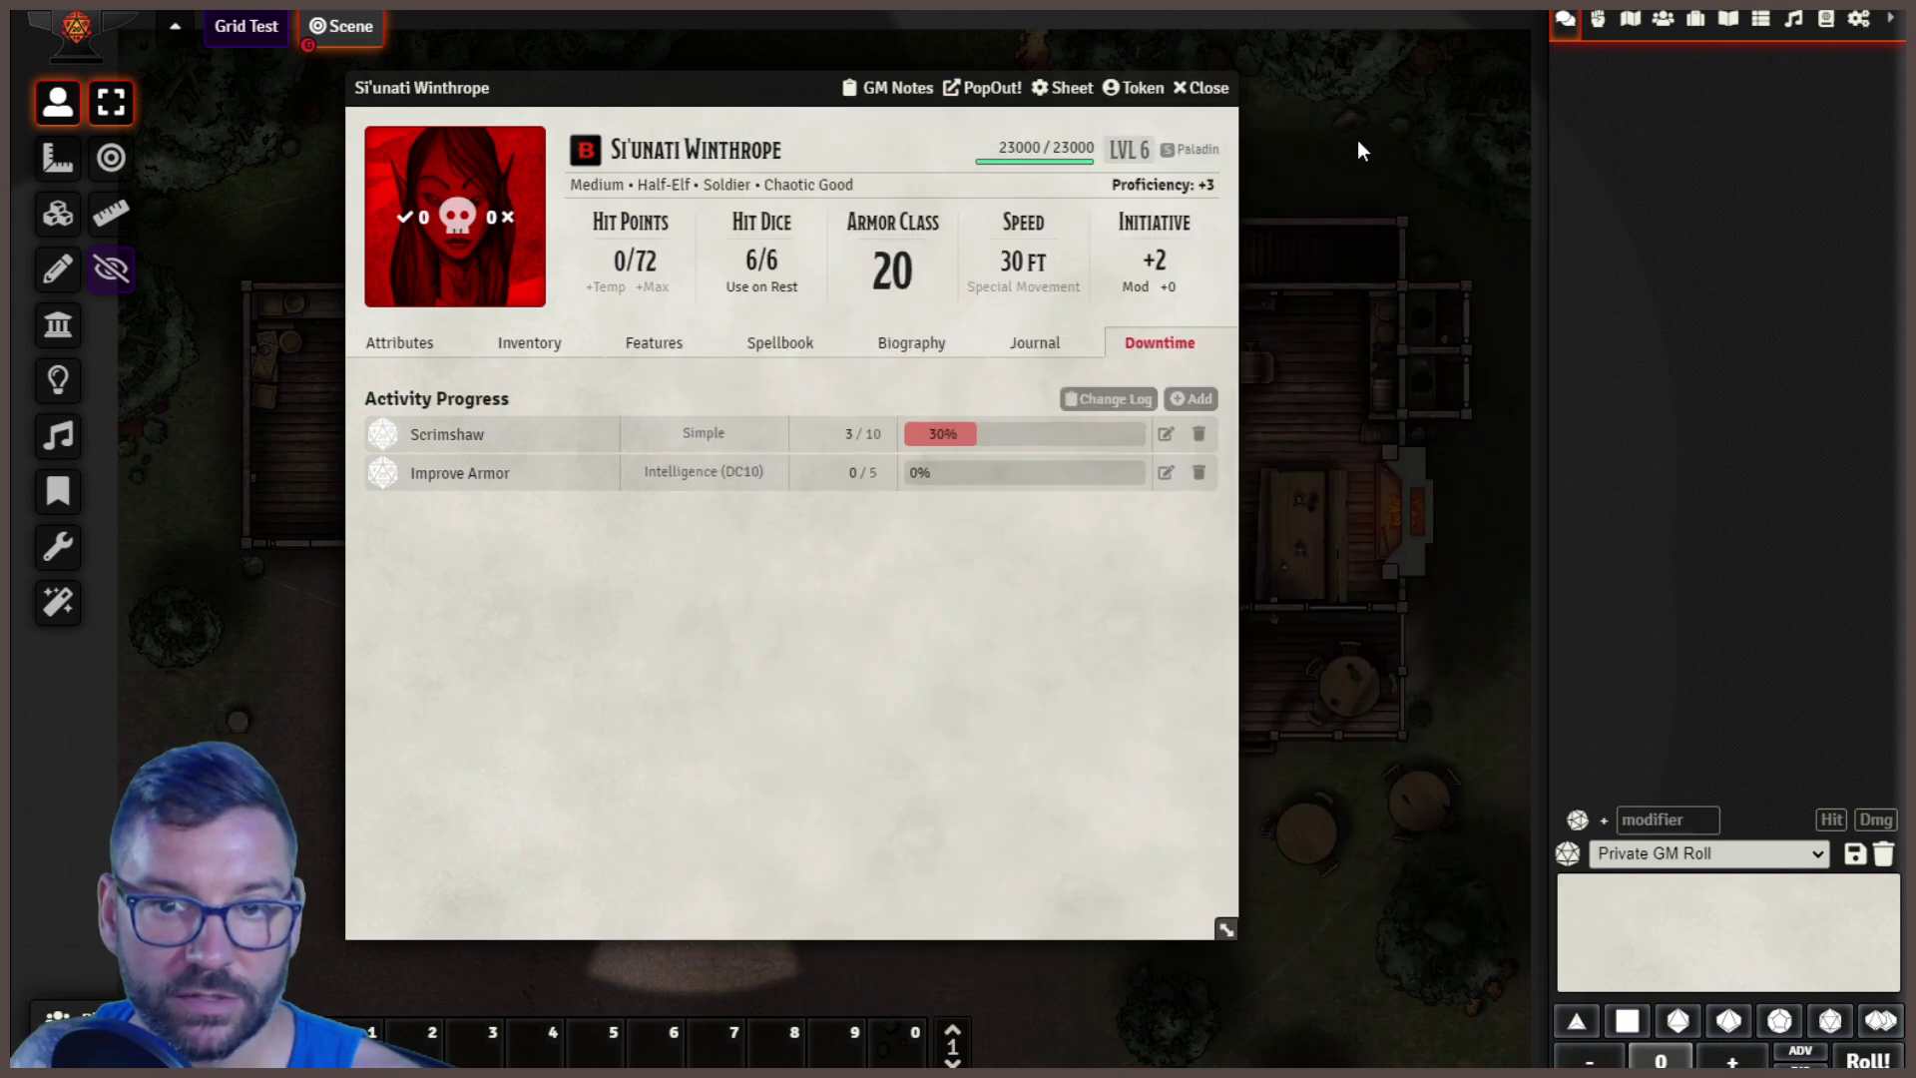
- Reopen the paladin's GM notes and add the line "Also fond of cheesecake" below the existing text
{"action": "left_click", "coordinate": [913, 89]}
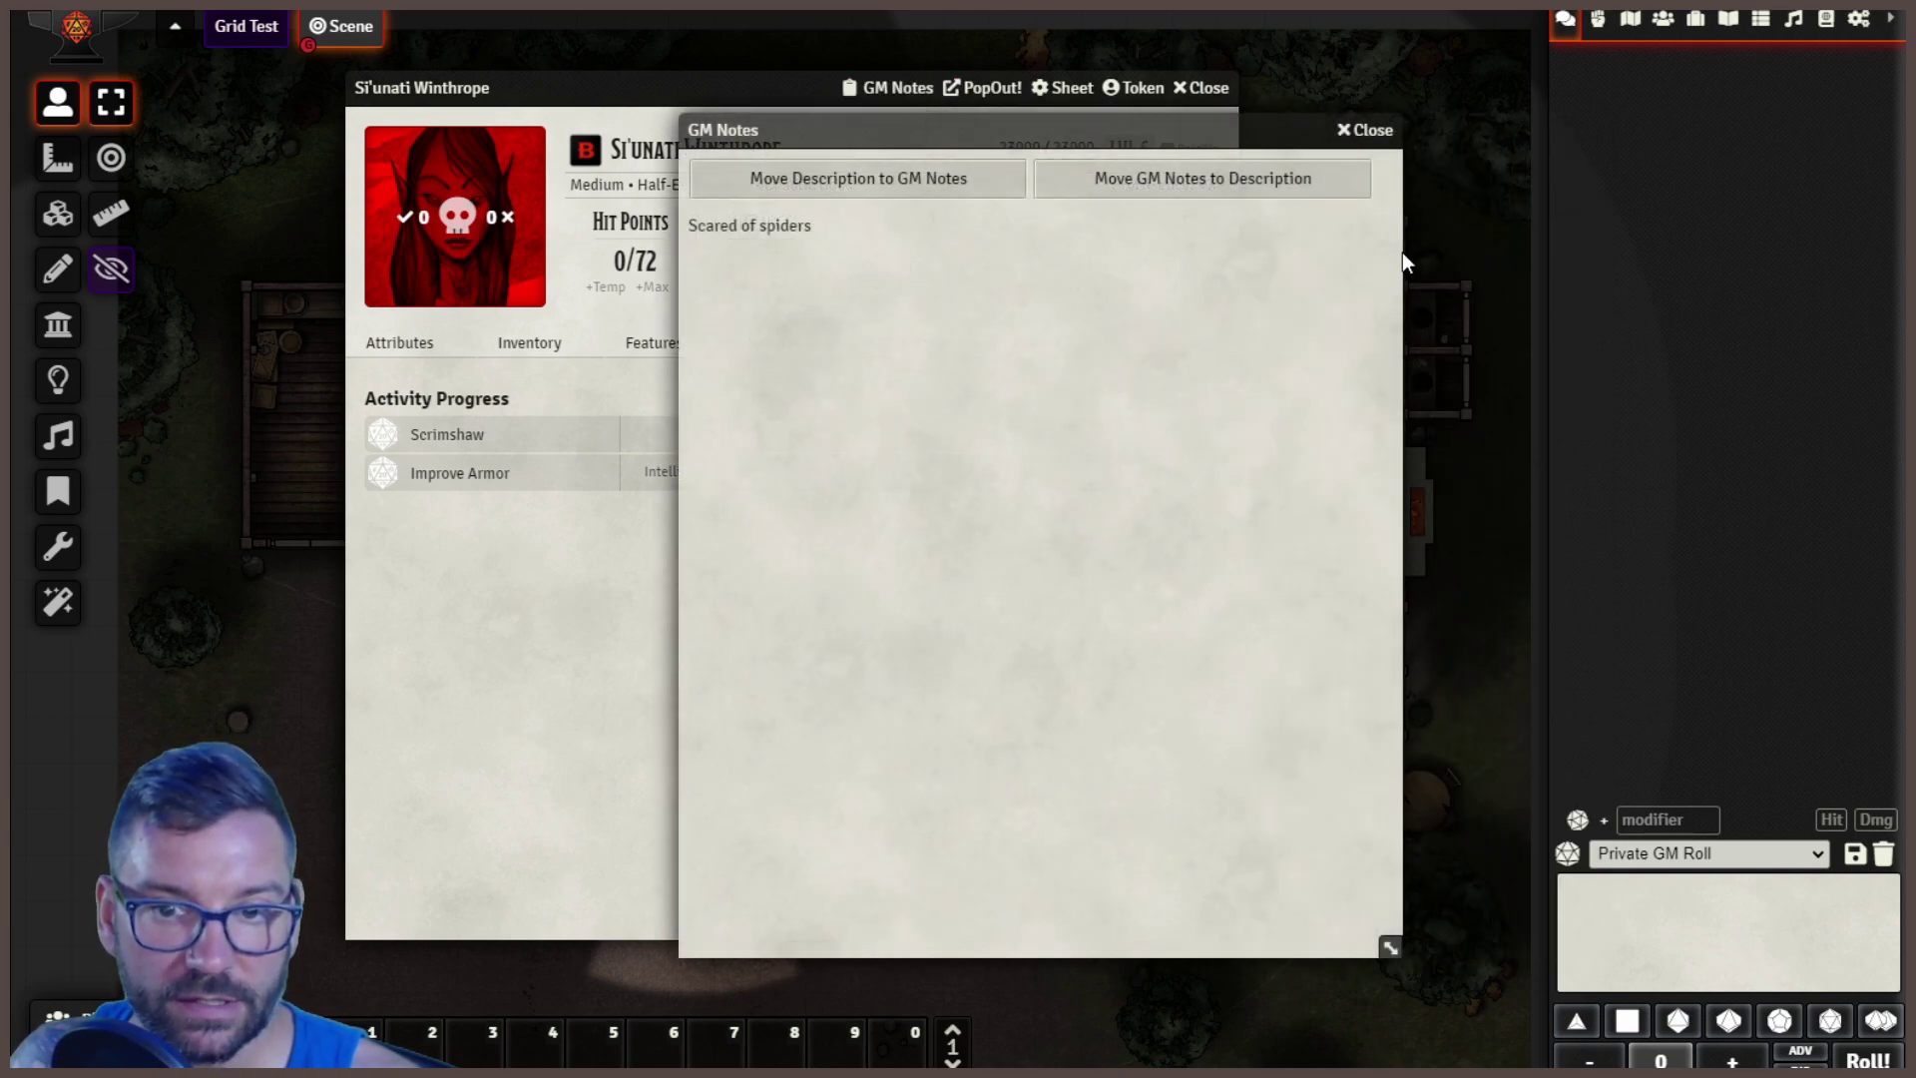
{"action": "left_click", "coordinate": [1375, 236]}
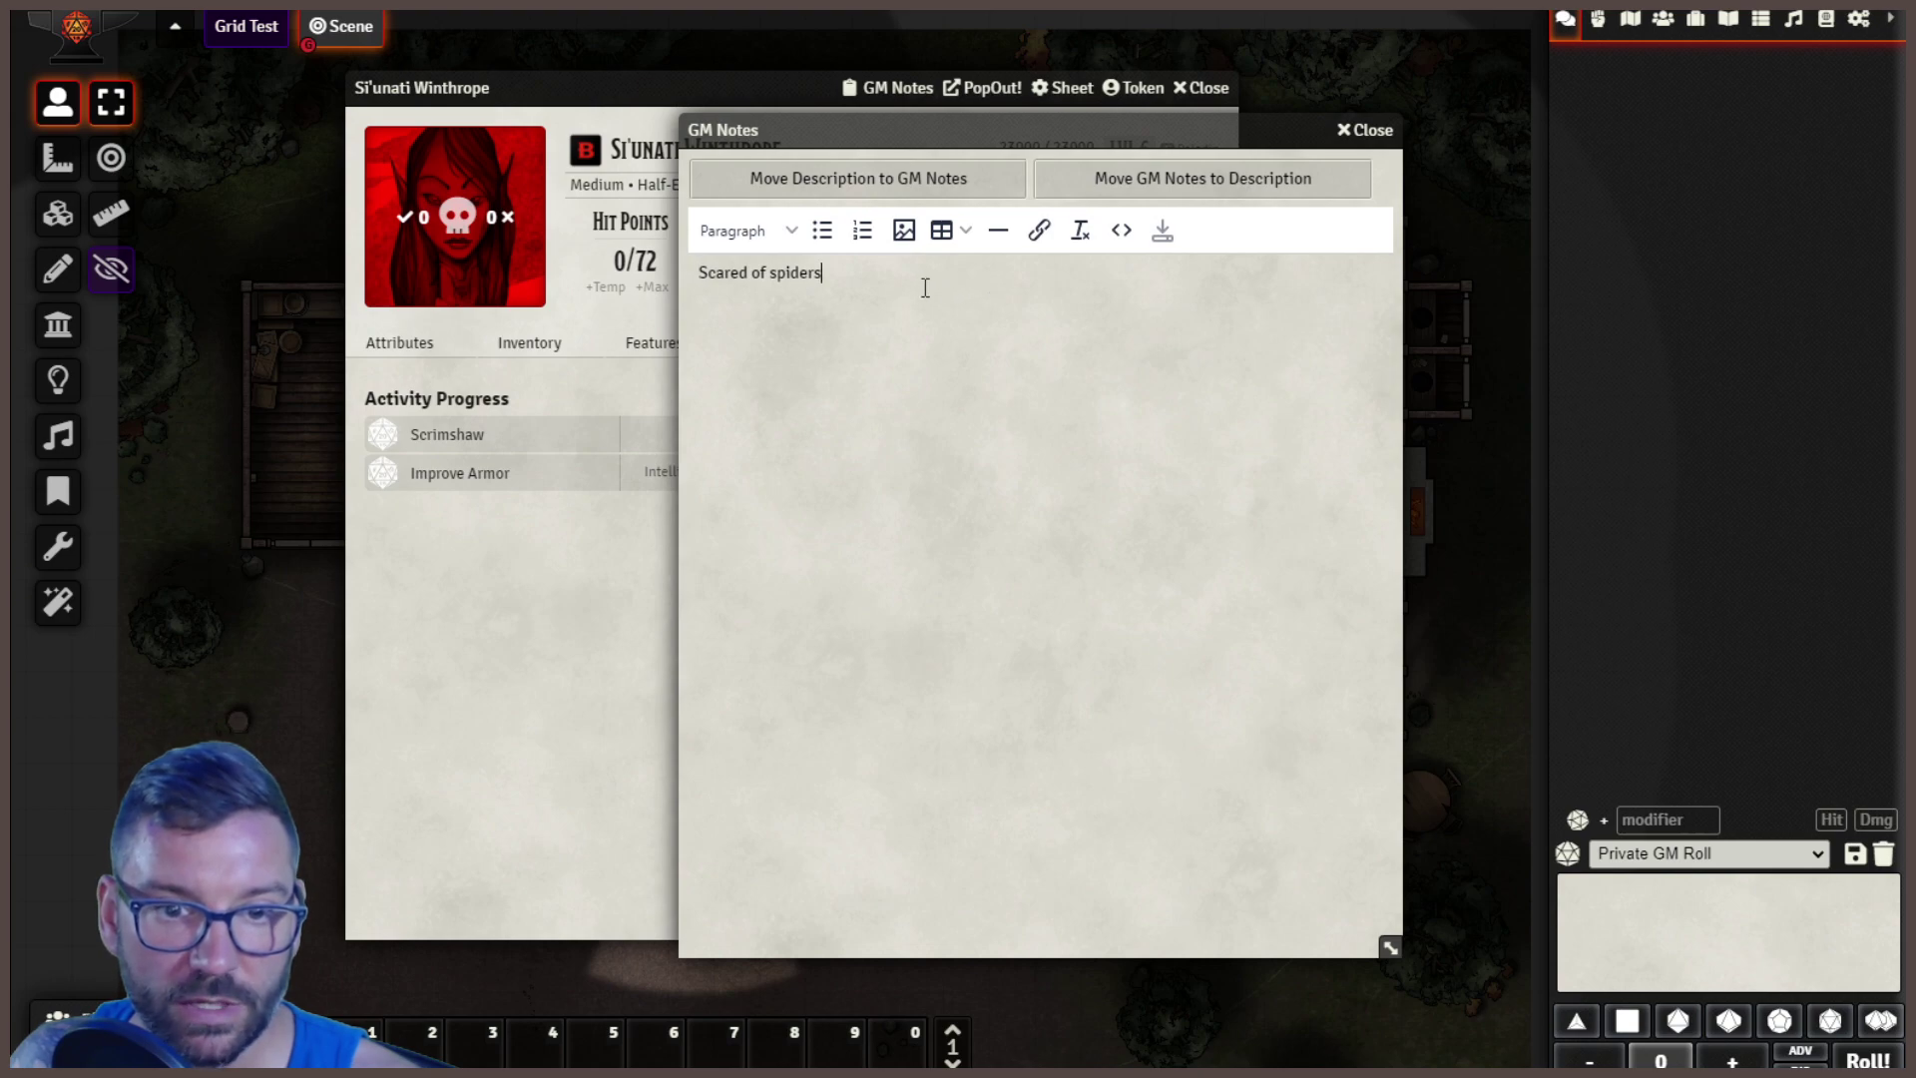
{"action": "key", "text": "Return"}
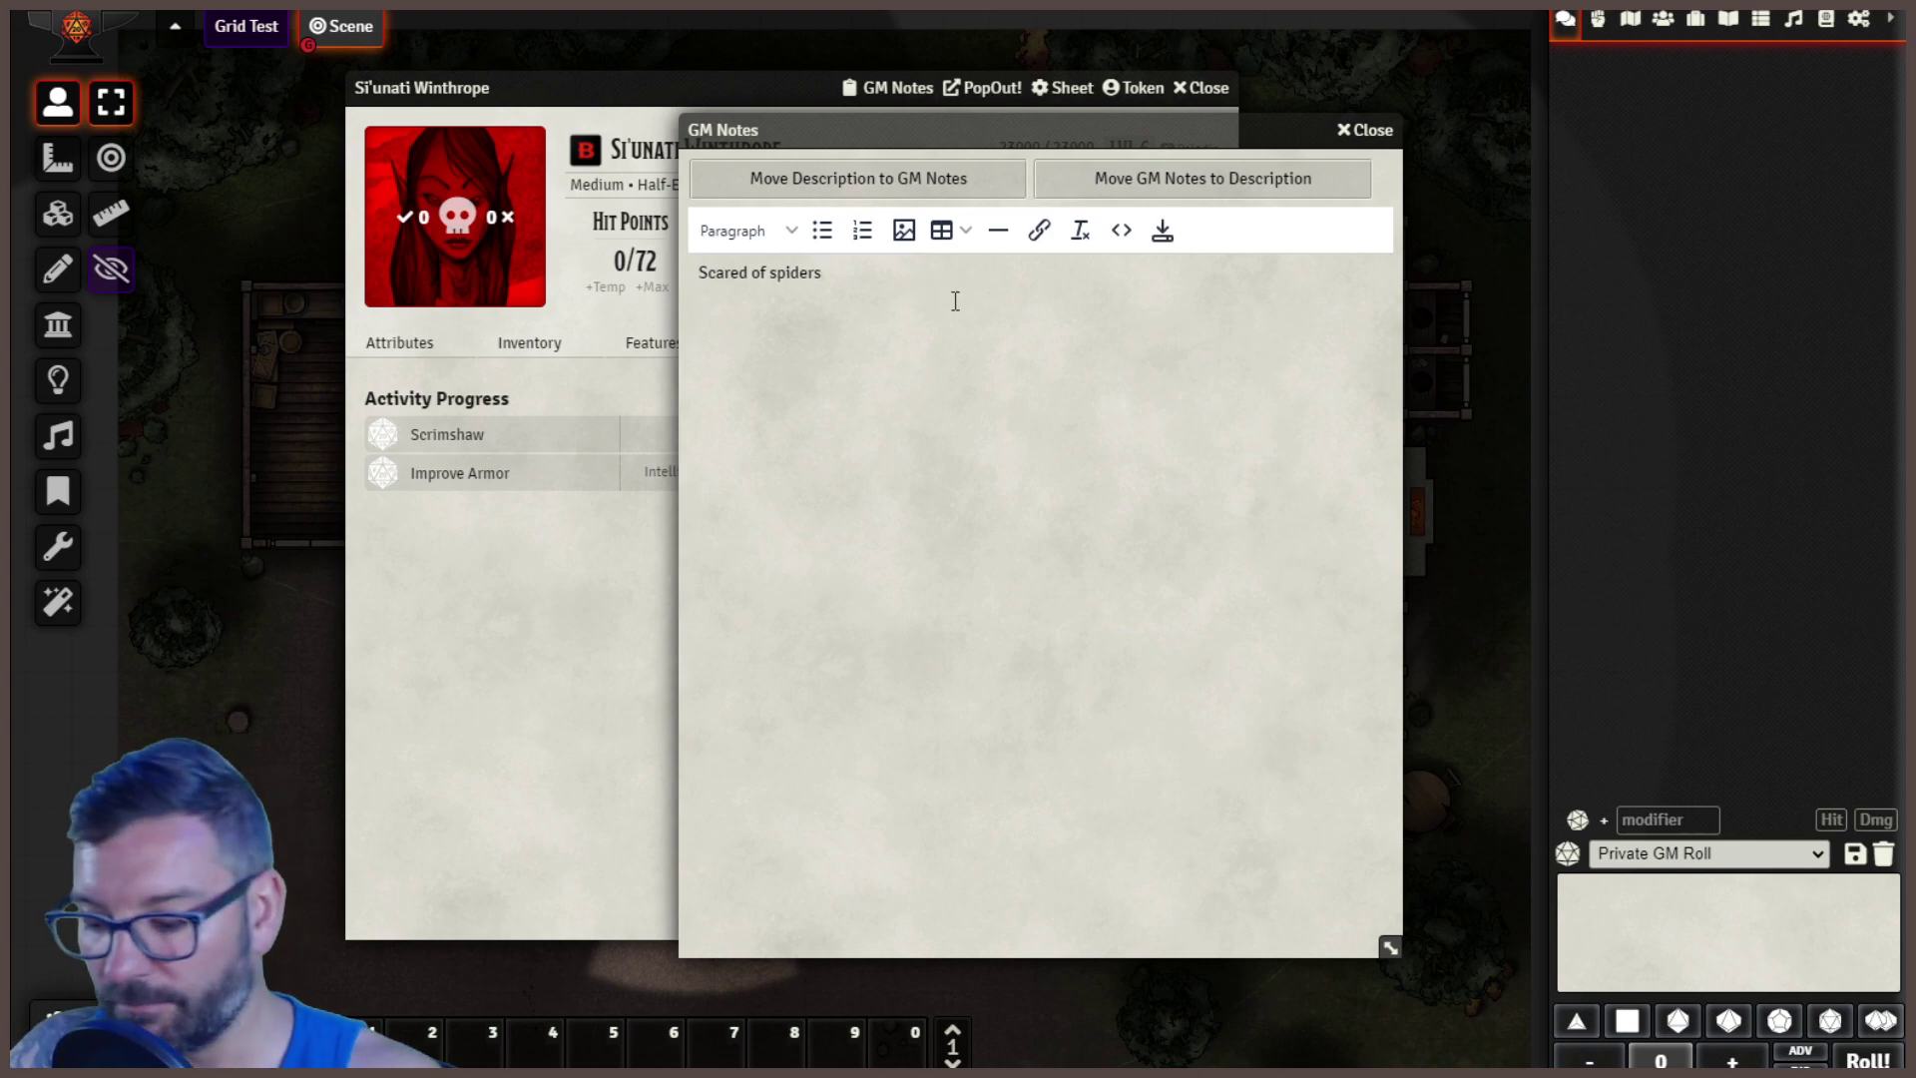
{"action": "type", "text": "Also fond "}
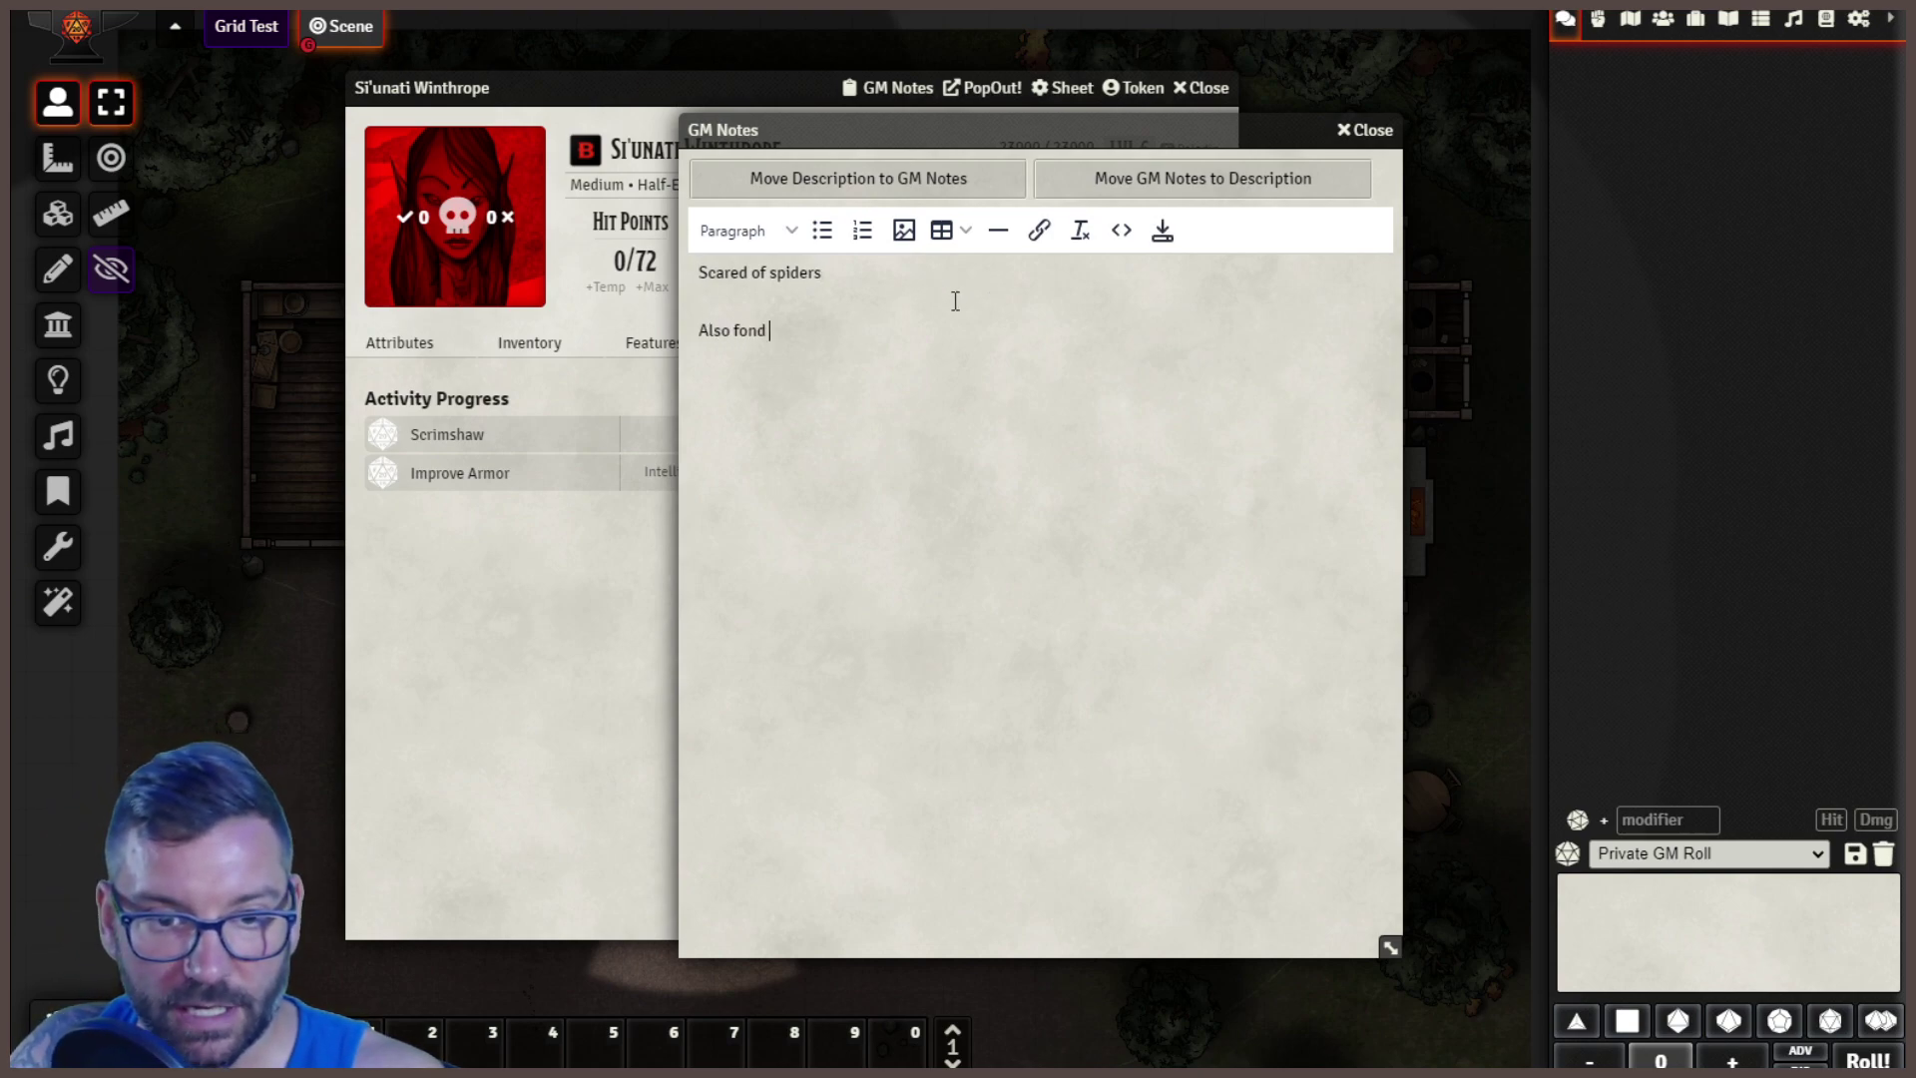
{"action": "type", "text": "of cheeseca"}
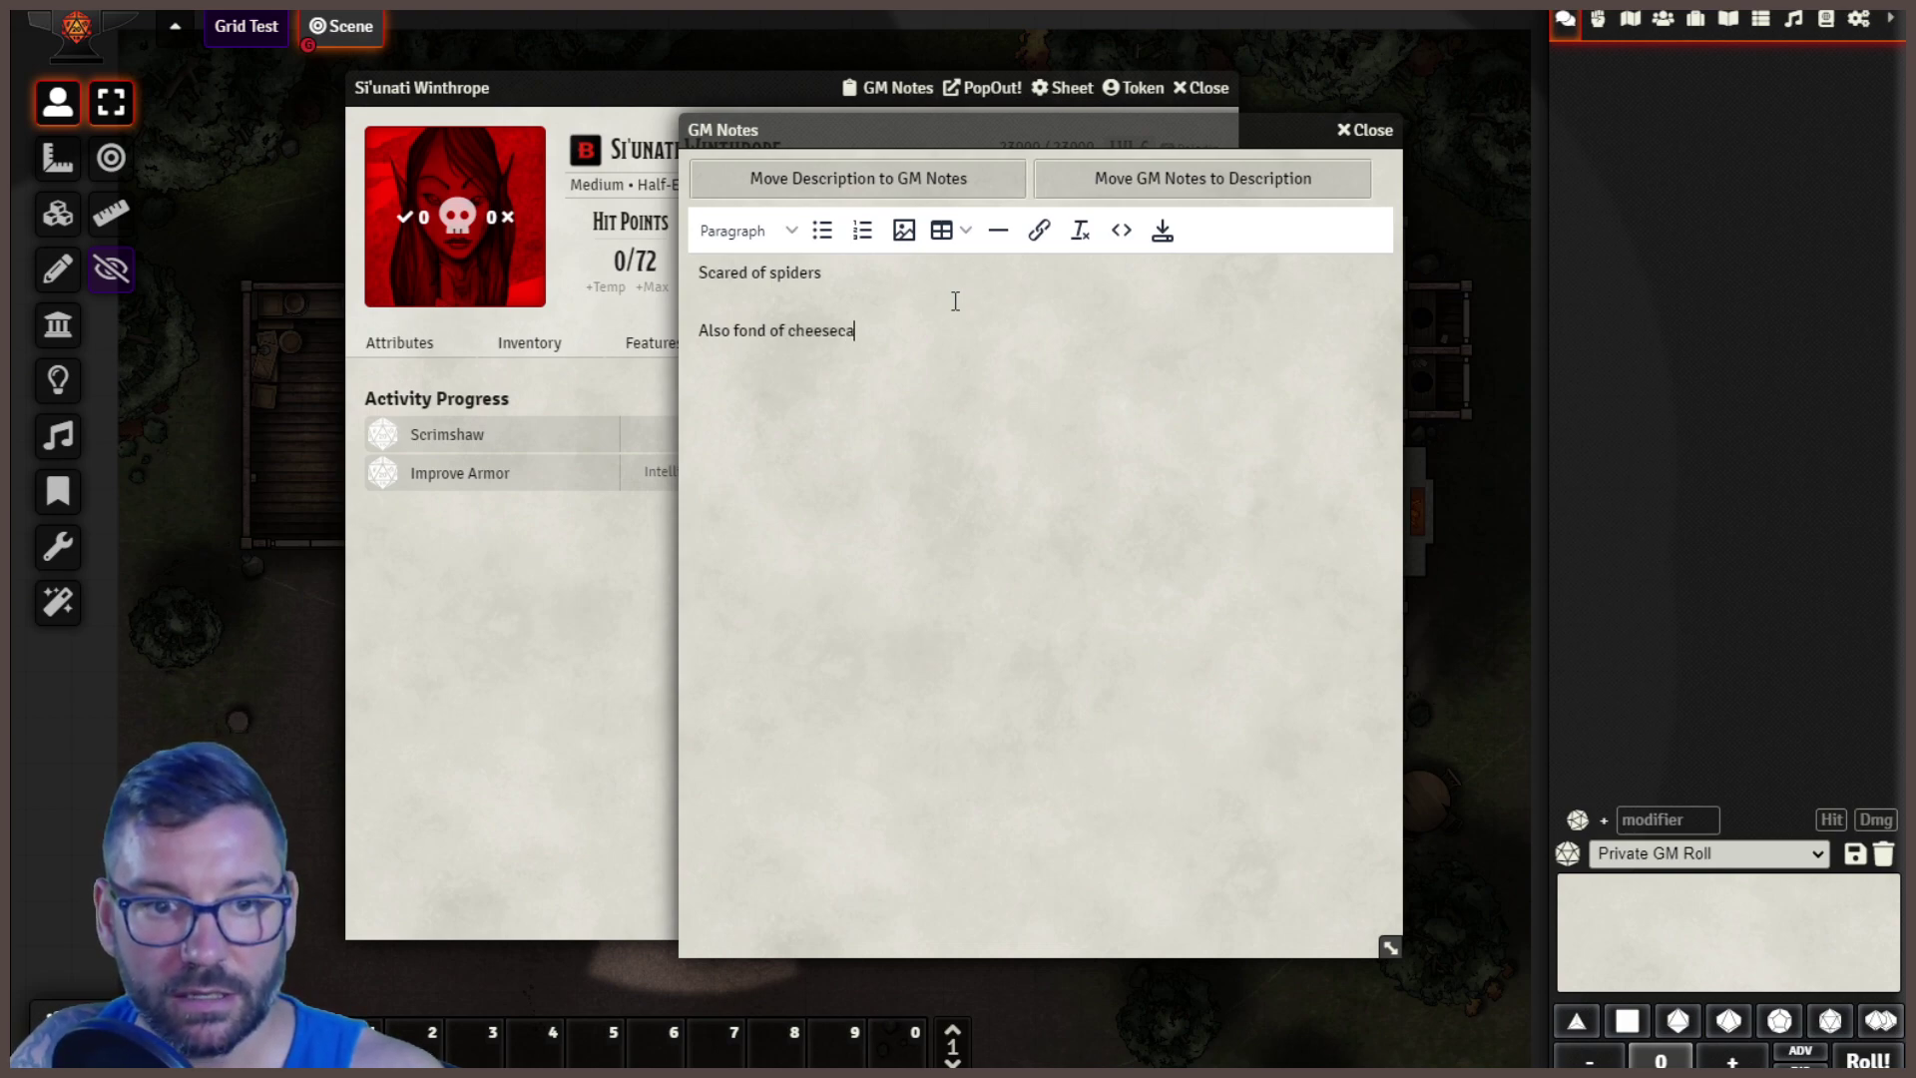
{"action": "type", "text": "ke"}
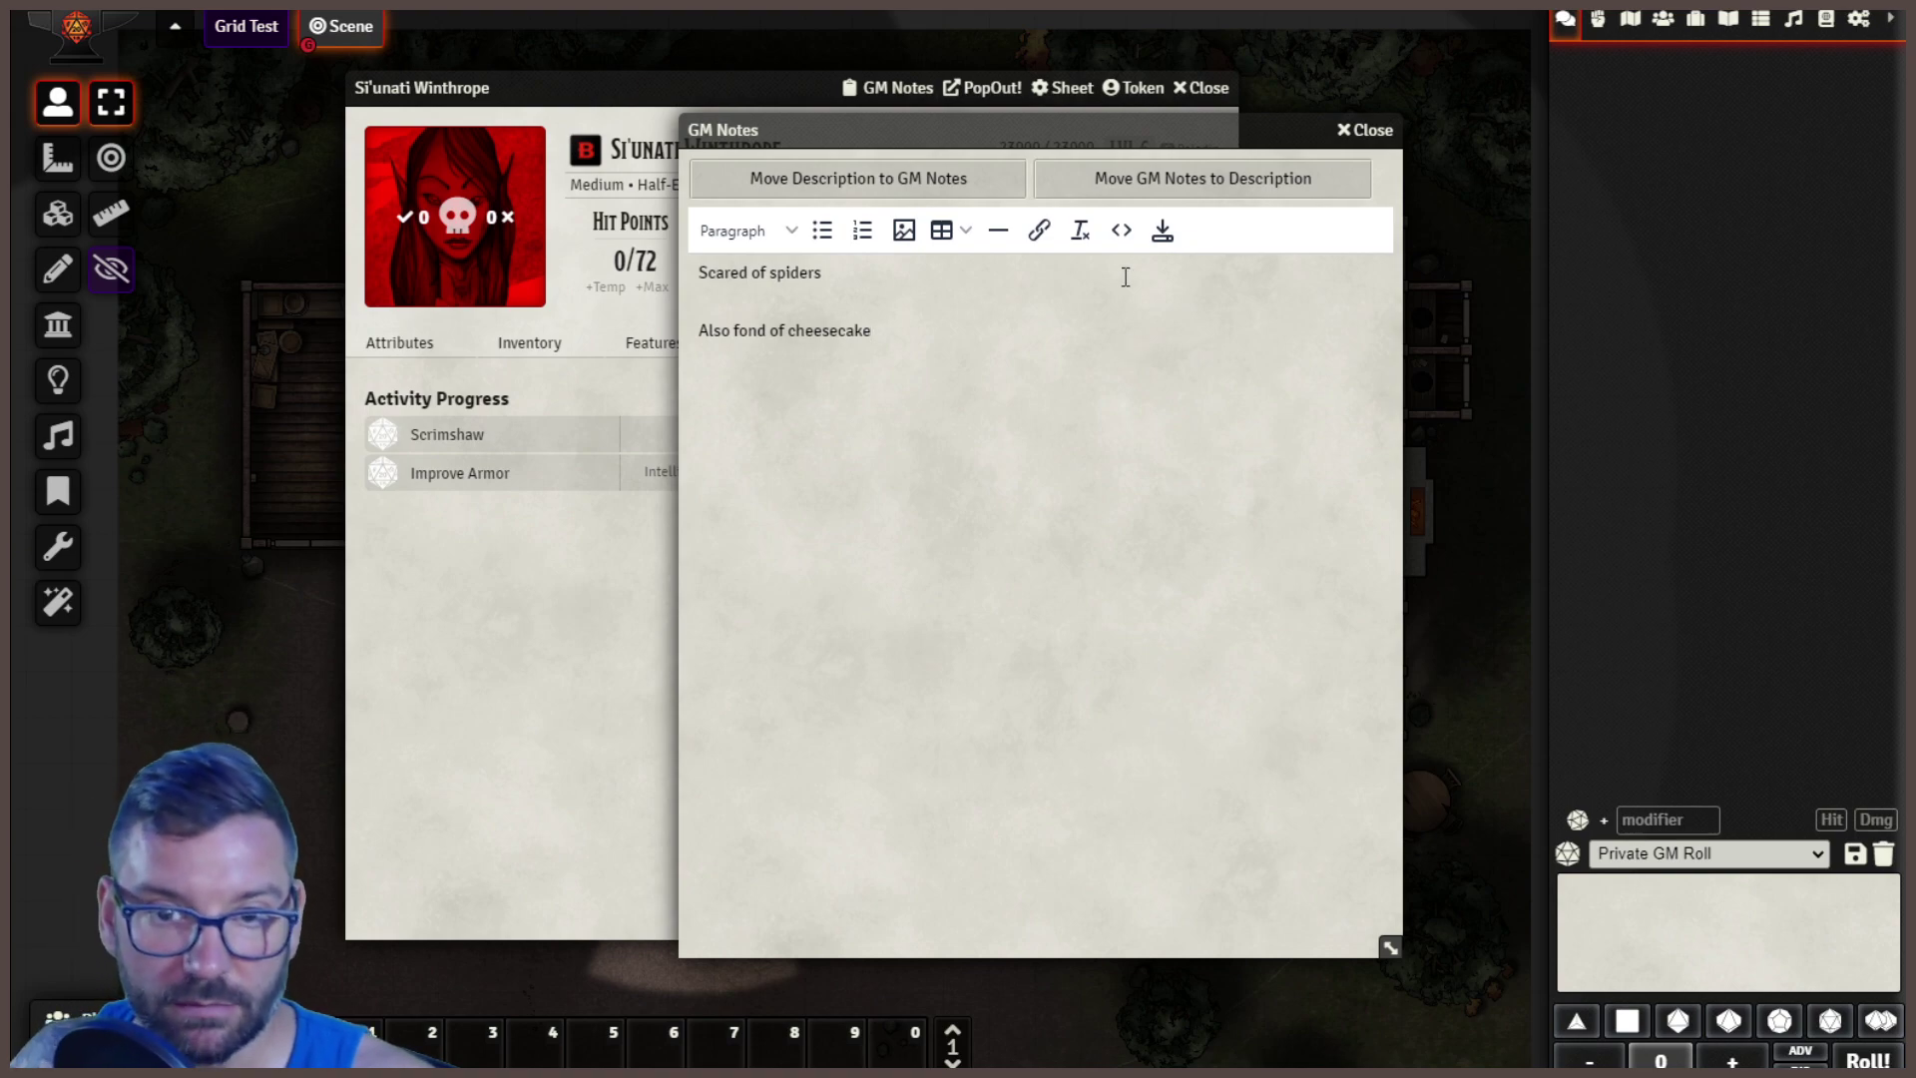
- Try the transfer of GM notes to the description, and move the description back into the GM notes
{"action": "left_click", "coordinate": [1141, 184]}
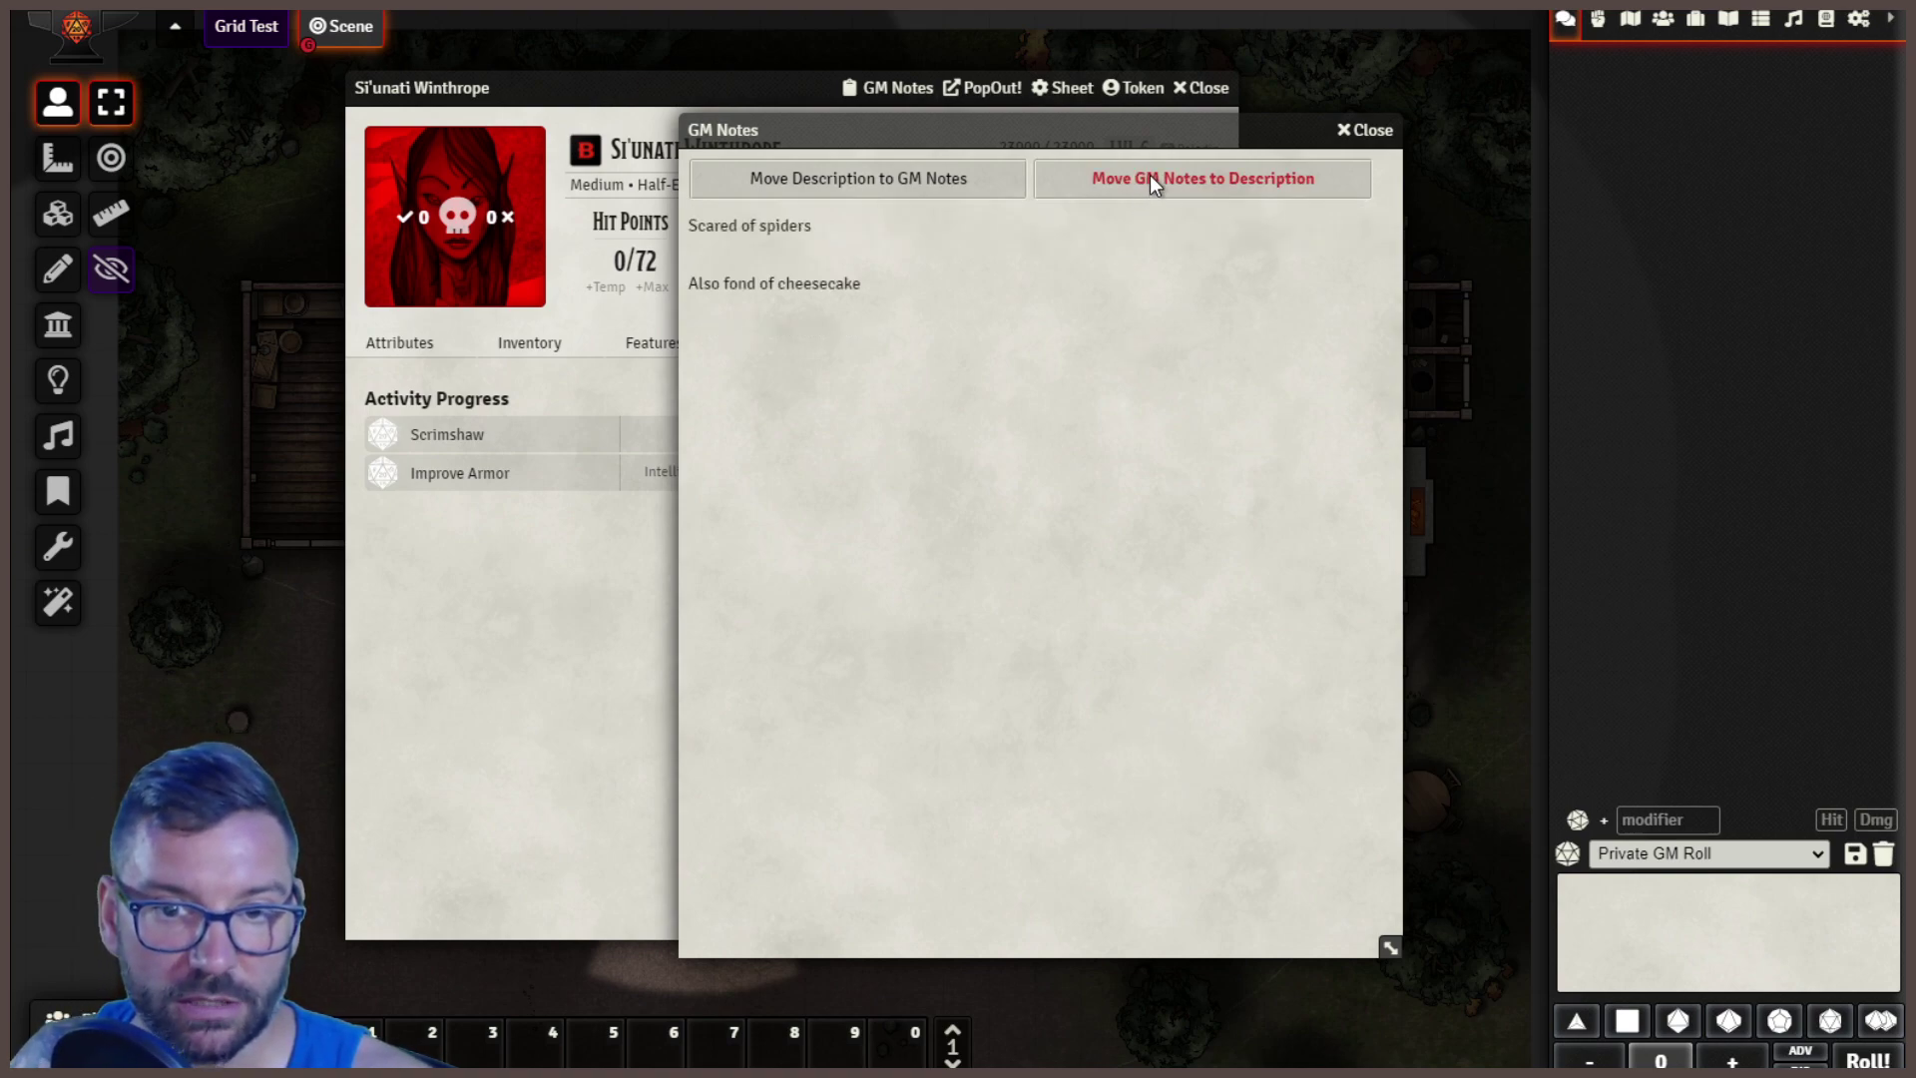
{"action": "left_click", "coordinate": [834, 186]}
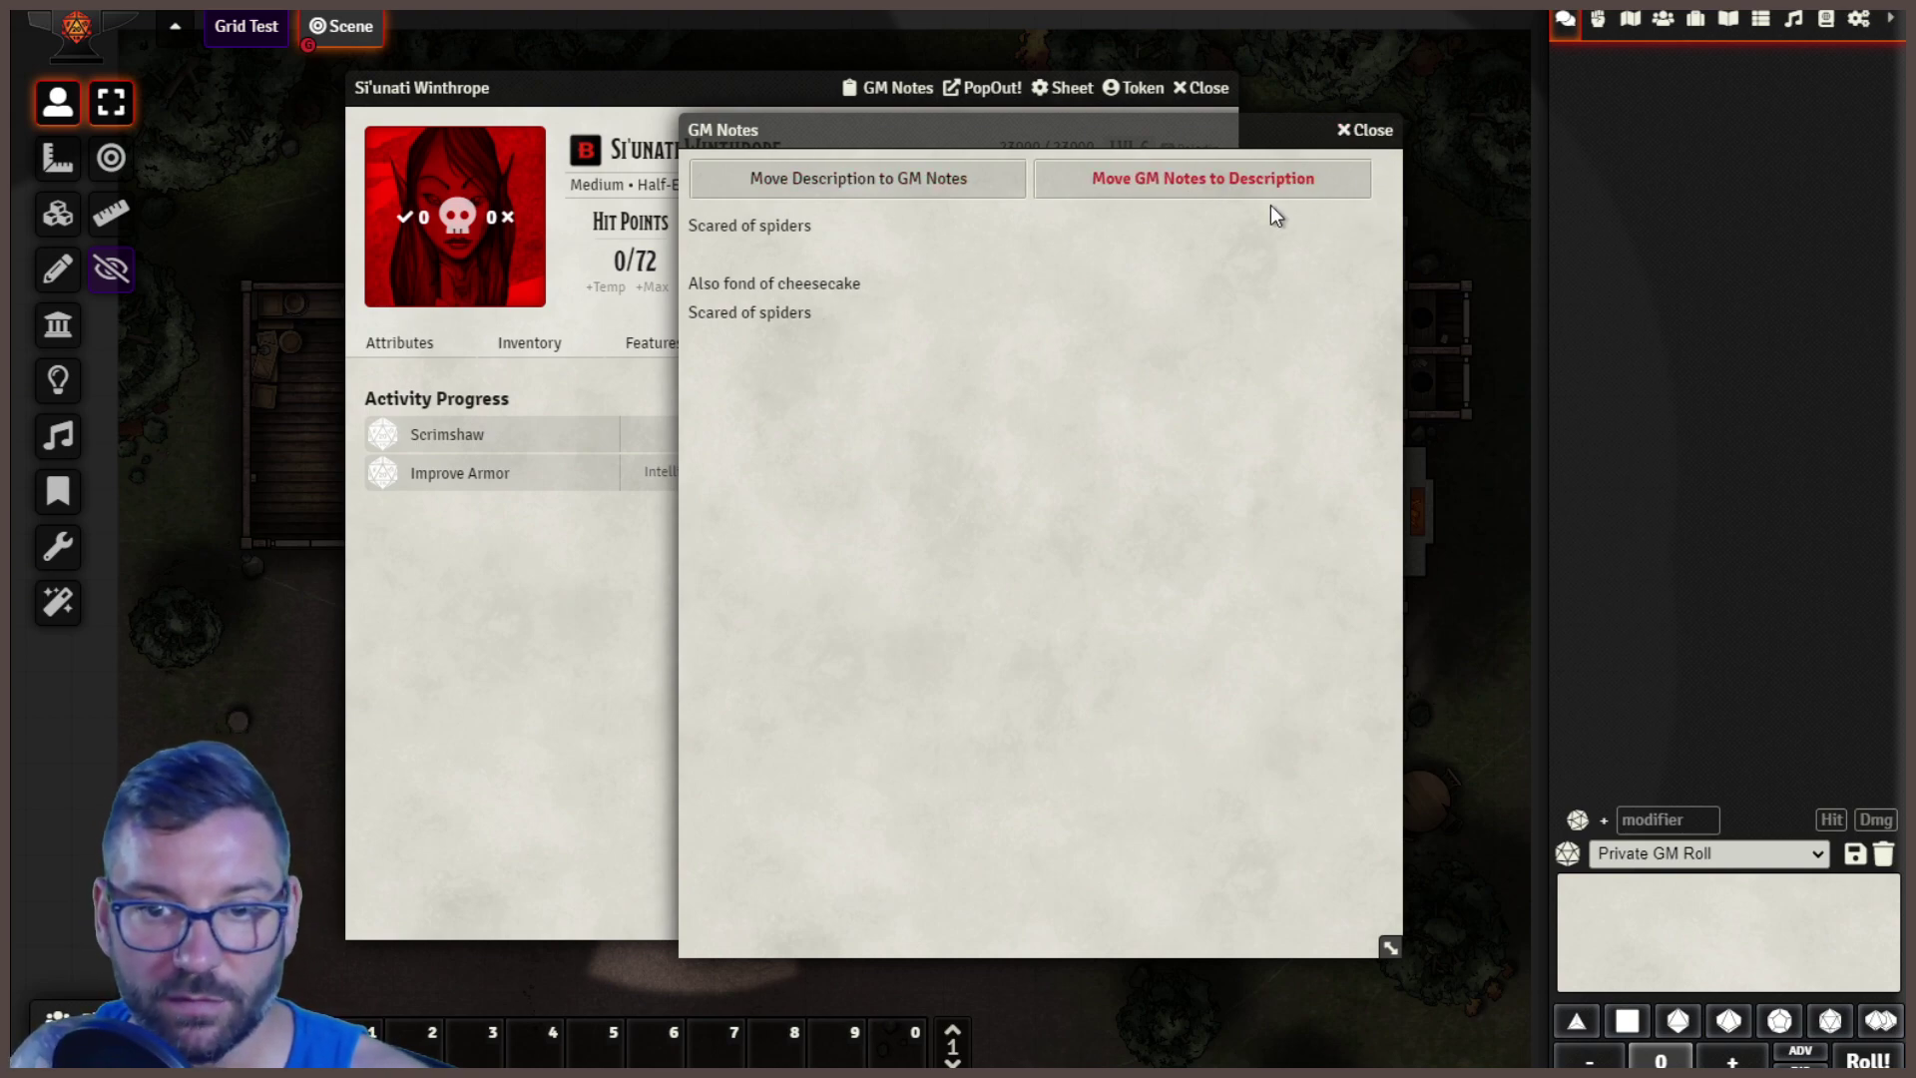
- Delete the duplicate "Scared of spiders" line from the GM notes, move the description into them again and close the window
{"action": "left_click", "coordinate": [1370, 227]}
{"action": "left_click_drag", "start_coordinate": [847, 269], "coordinate": [524, 280]}
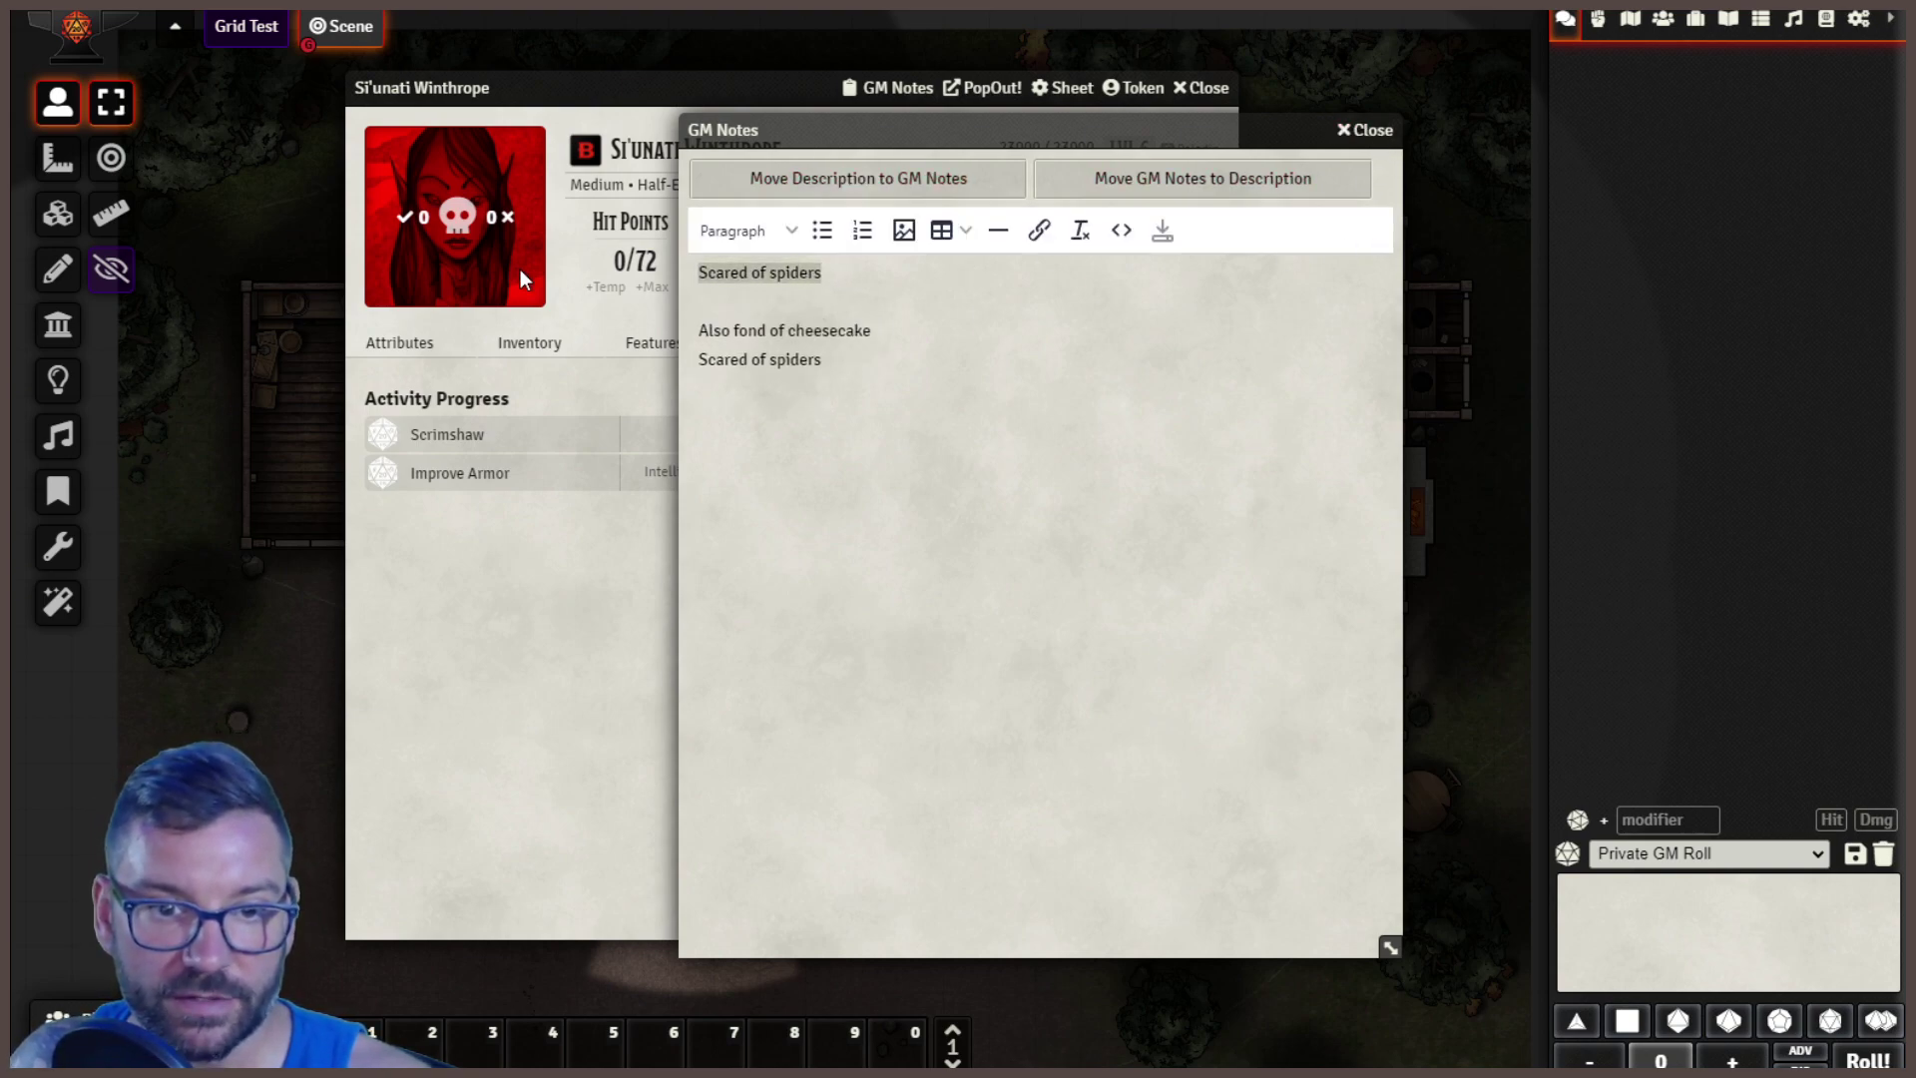
{"action": "left_click_drag", "start_coordinate": [844, 361], "coordinate": [663, 367]}
{"action": "key", "text": "BackSpace"}
{"action": "key", "text": "BackSpace"}
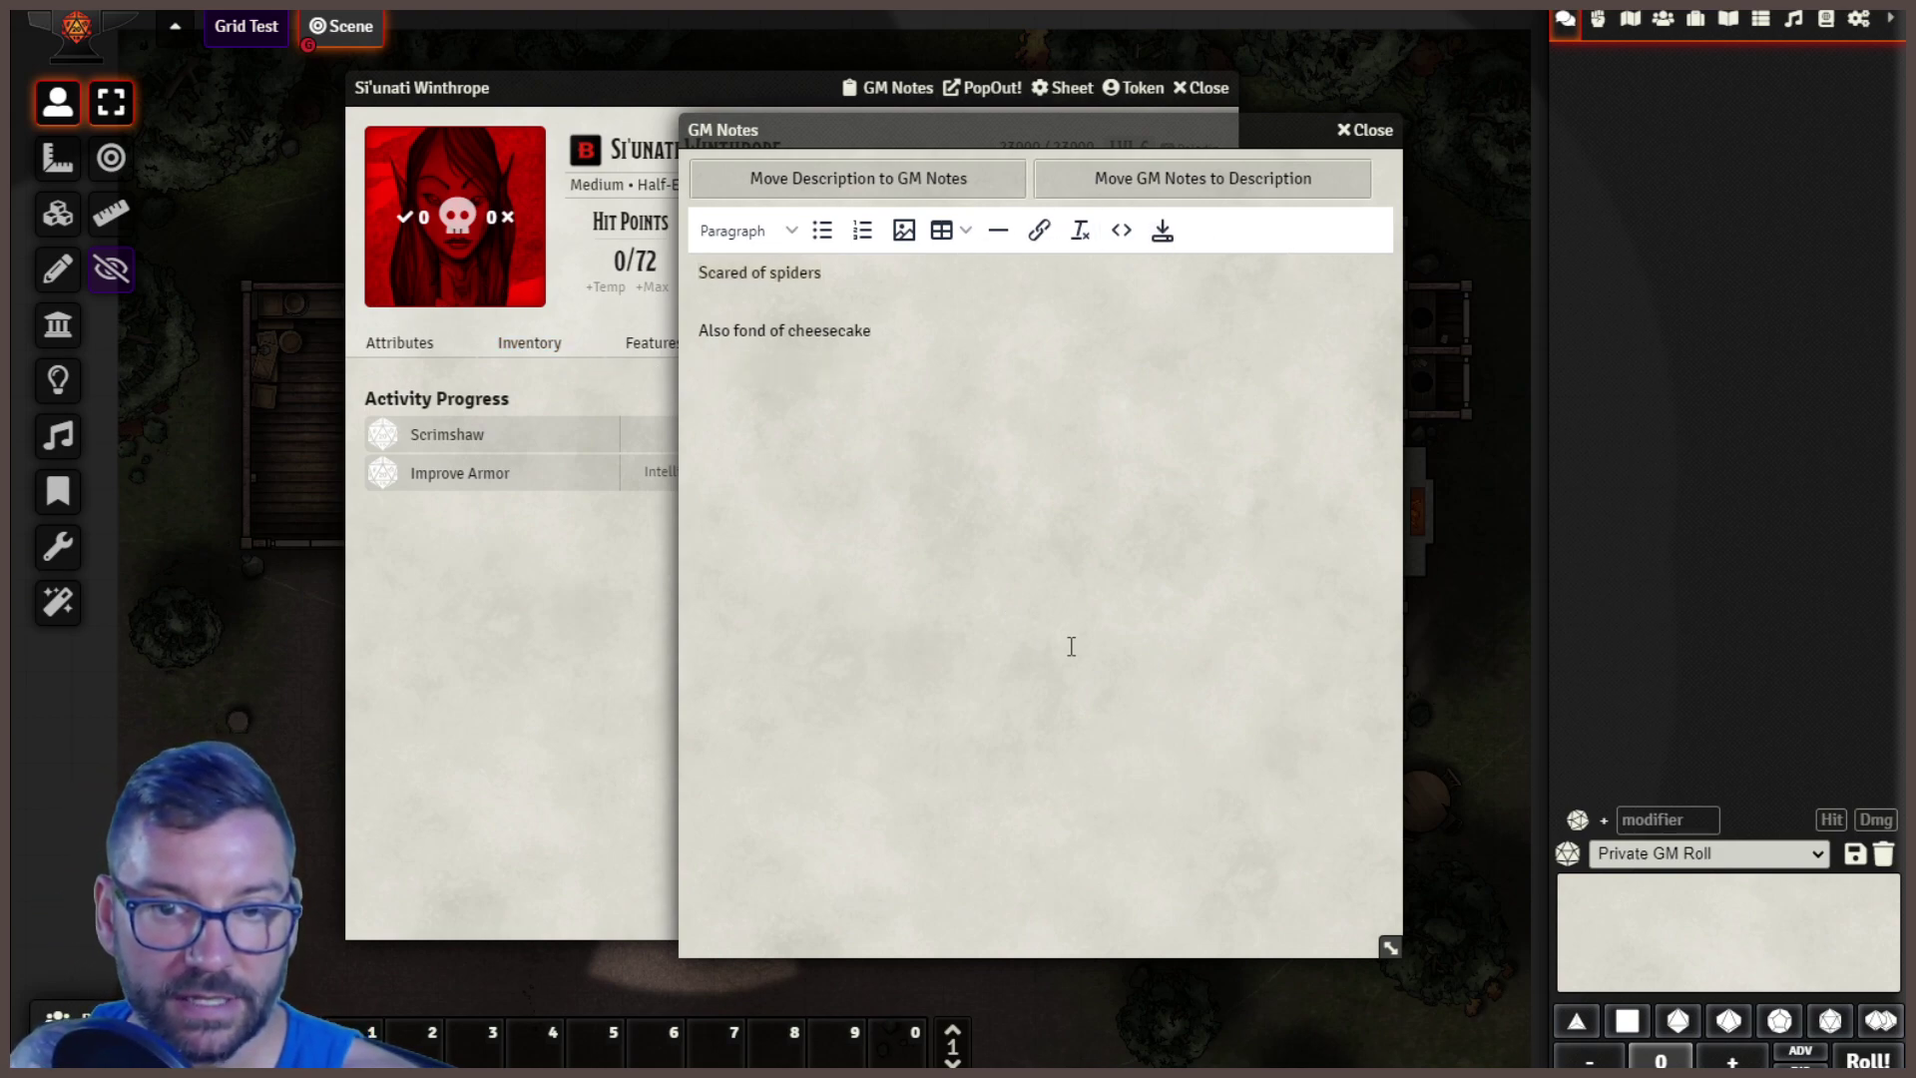
{"action": "left_click", "coordinate": [801, 172]}
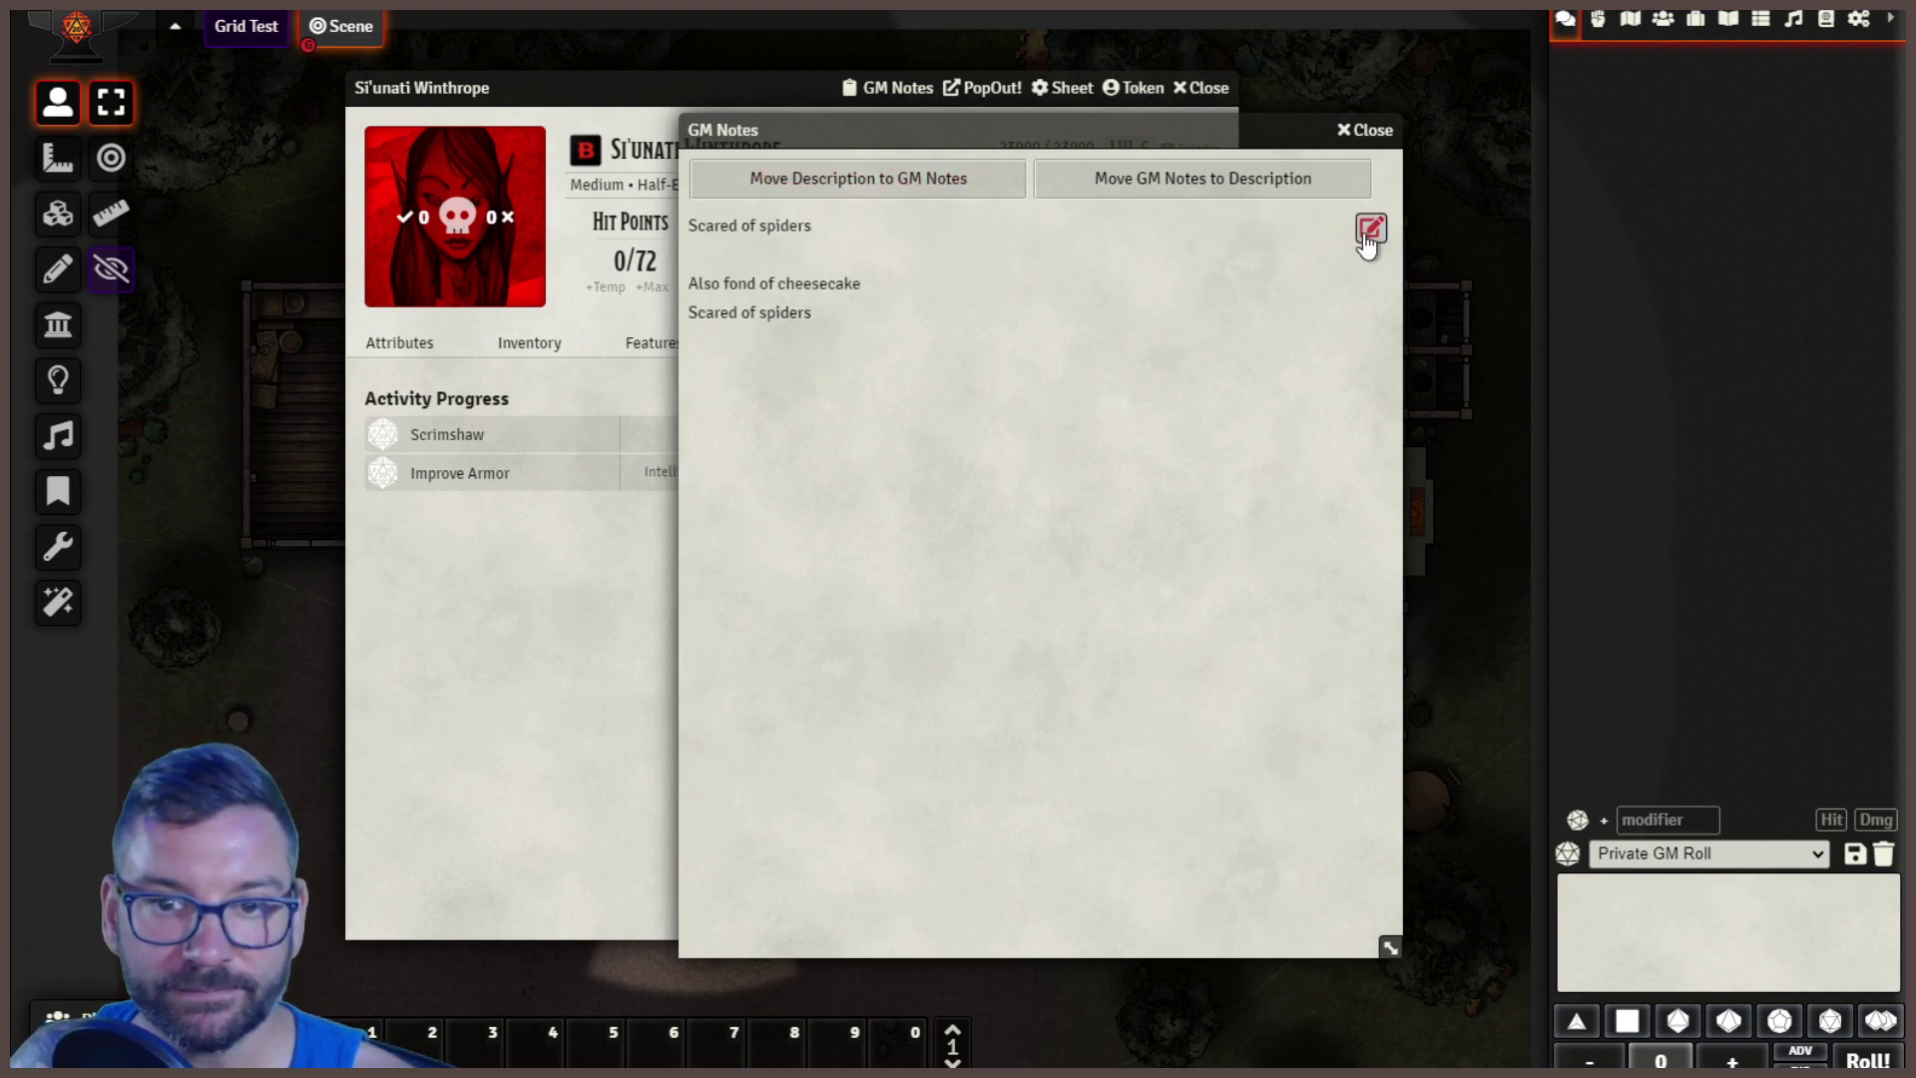
{"action": "left_click", "coordinate": [1367, 131]}
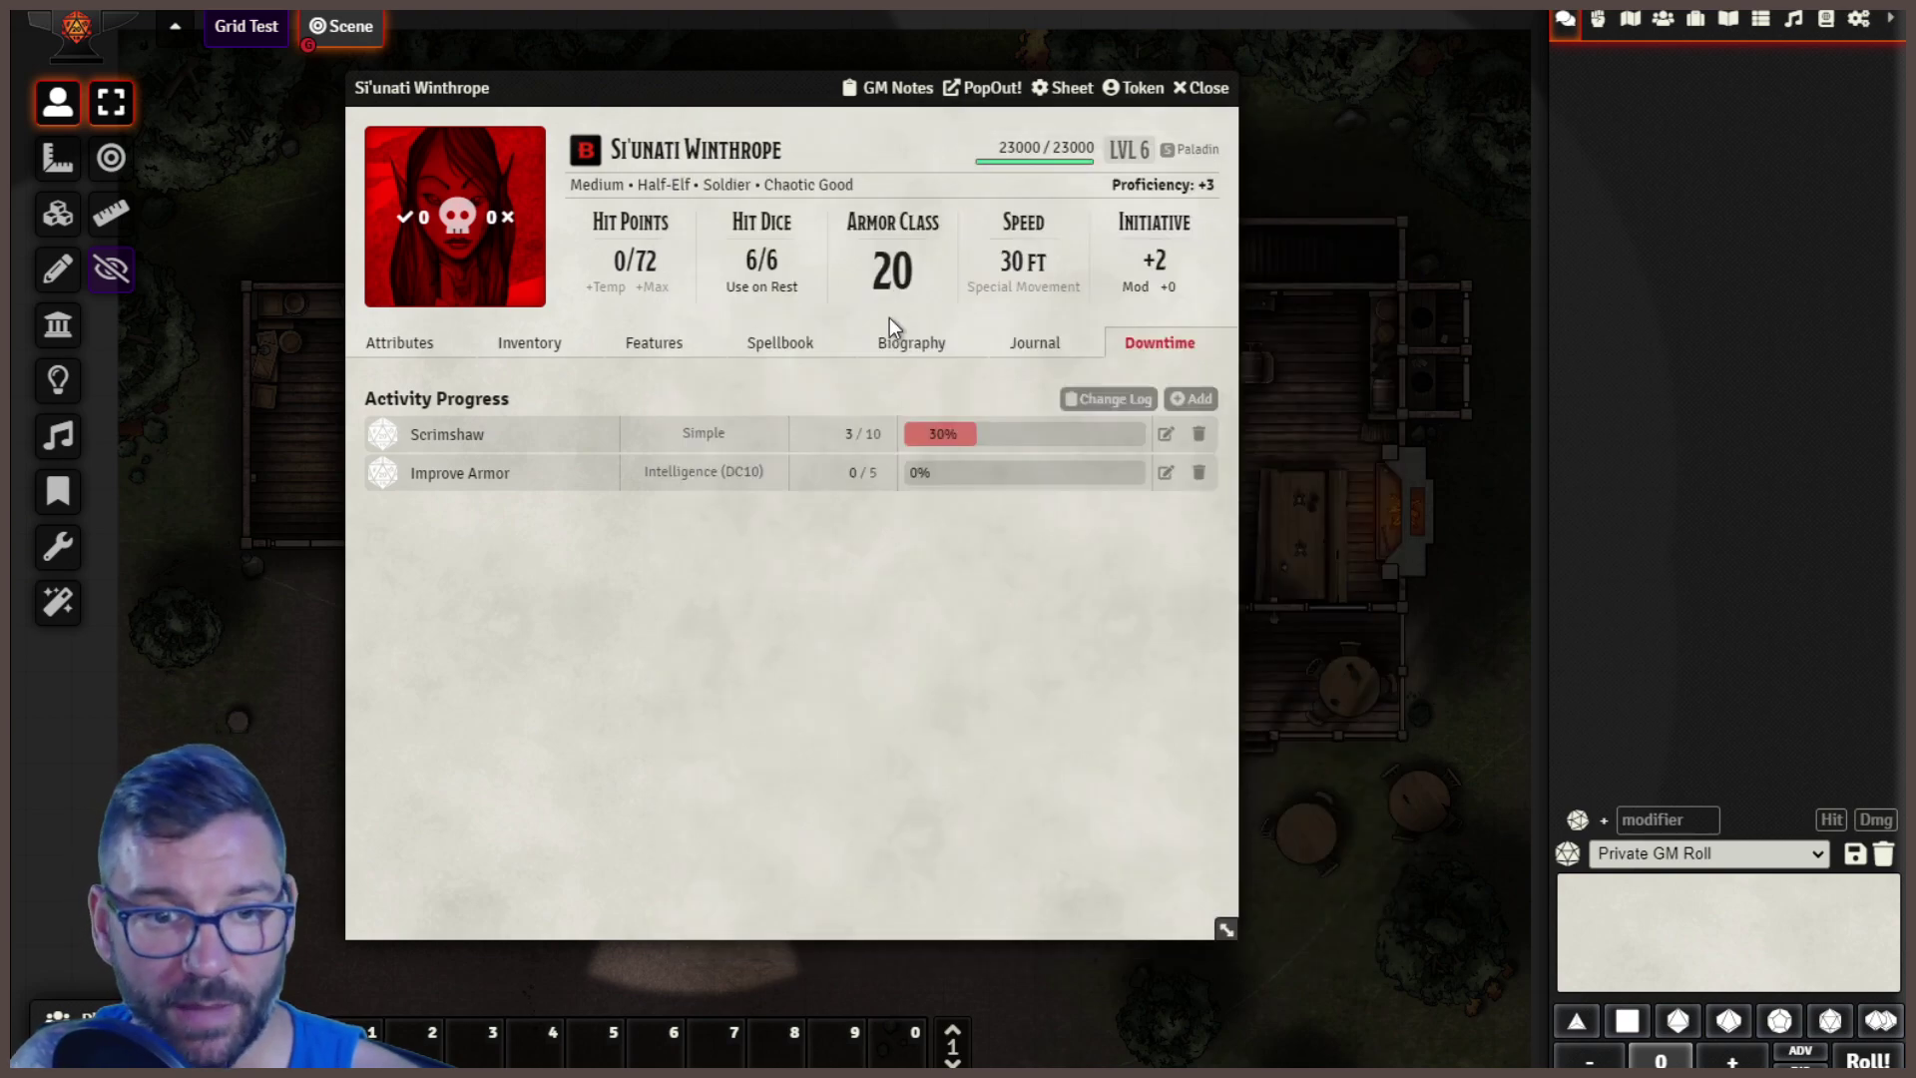
- Look through the paladin's Biography, Features, Inventory, Attributes, Downtime and Journal sections for the description text, and recheck the GM notes
{"action": "left_click", "coordinate": [914, 343]}
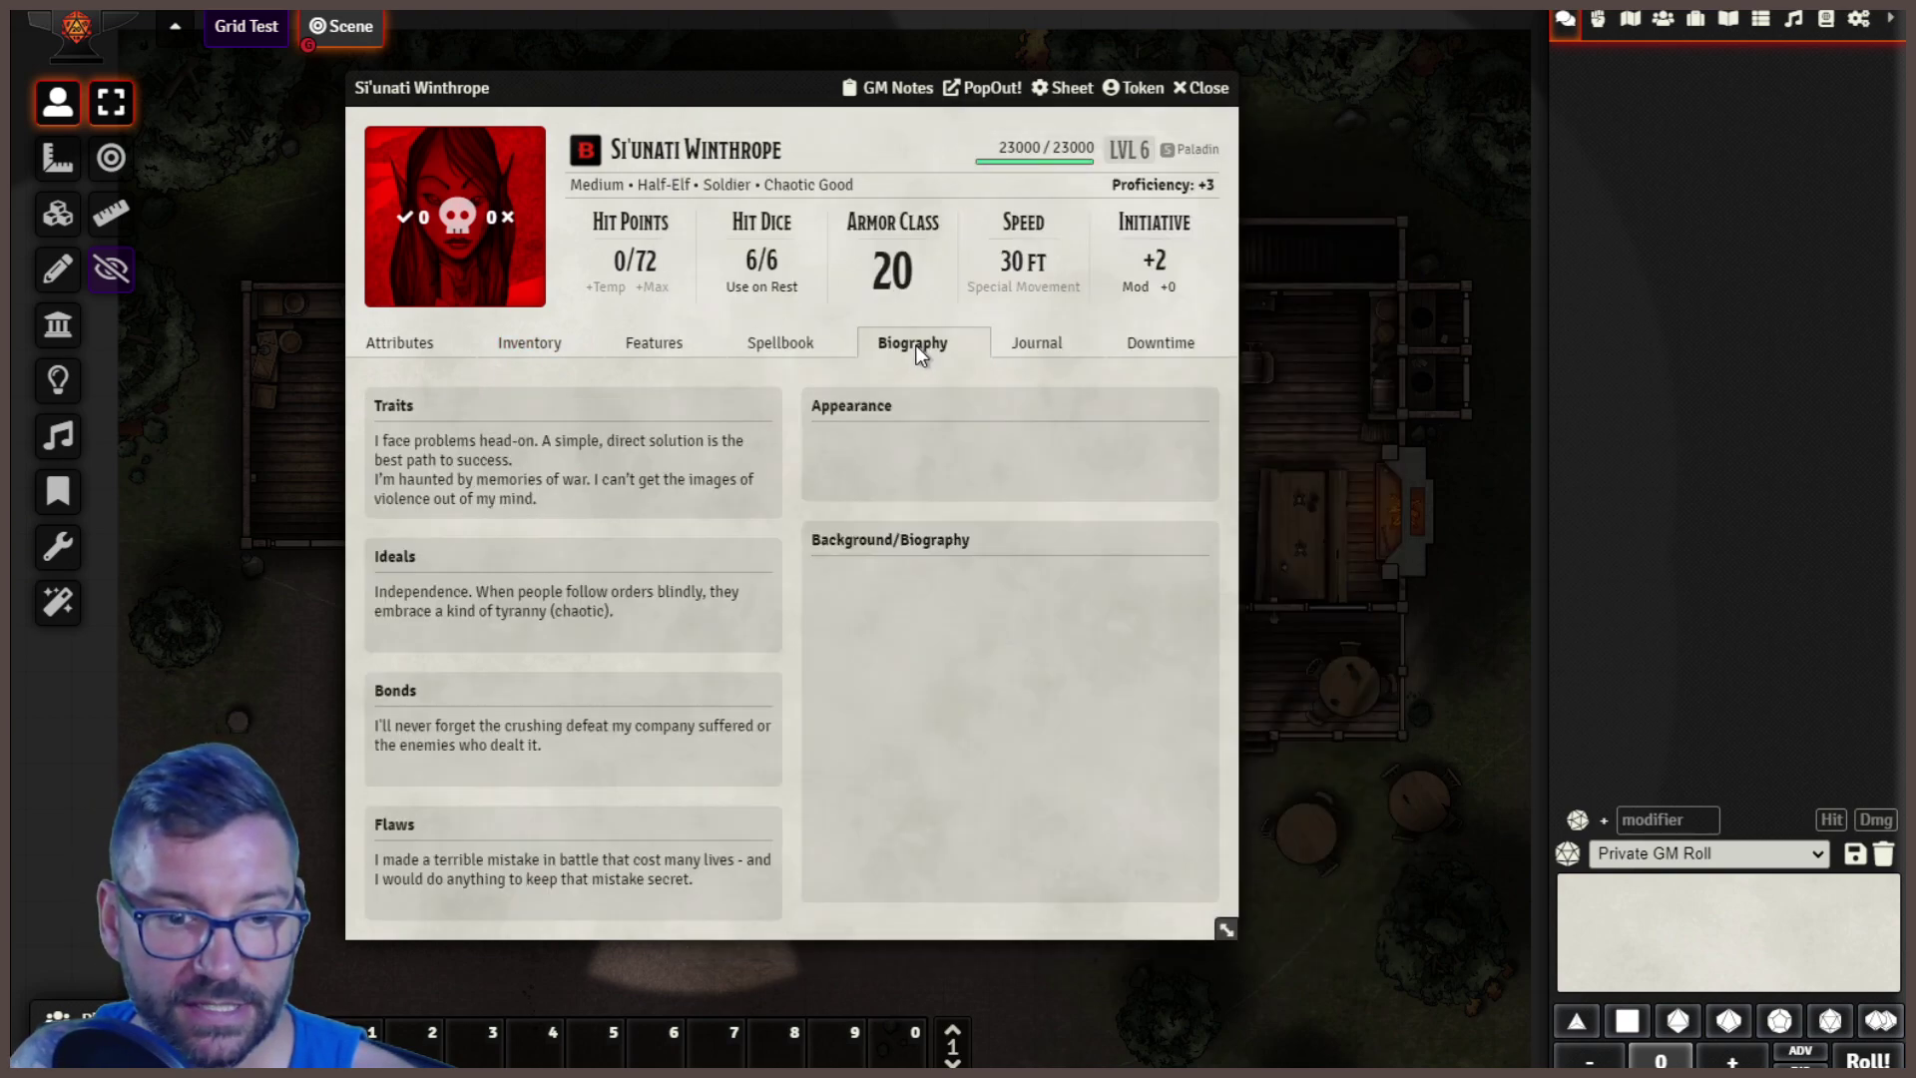
{"action": "left_click", "coordinate": [646, 342]}
{"action": "left_click", "coordinate": [525, 344]}
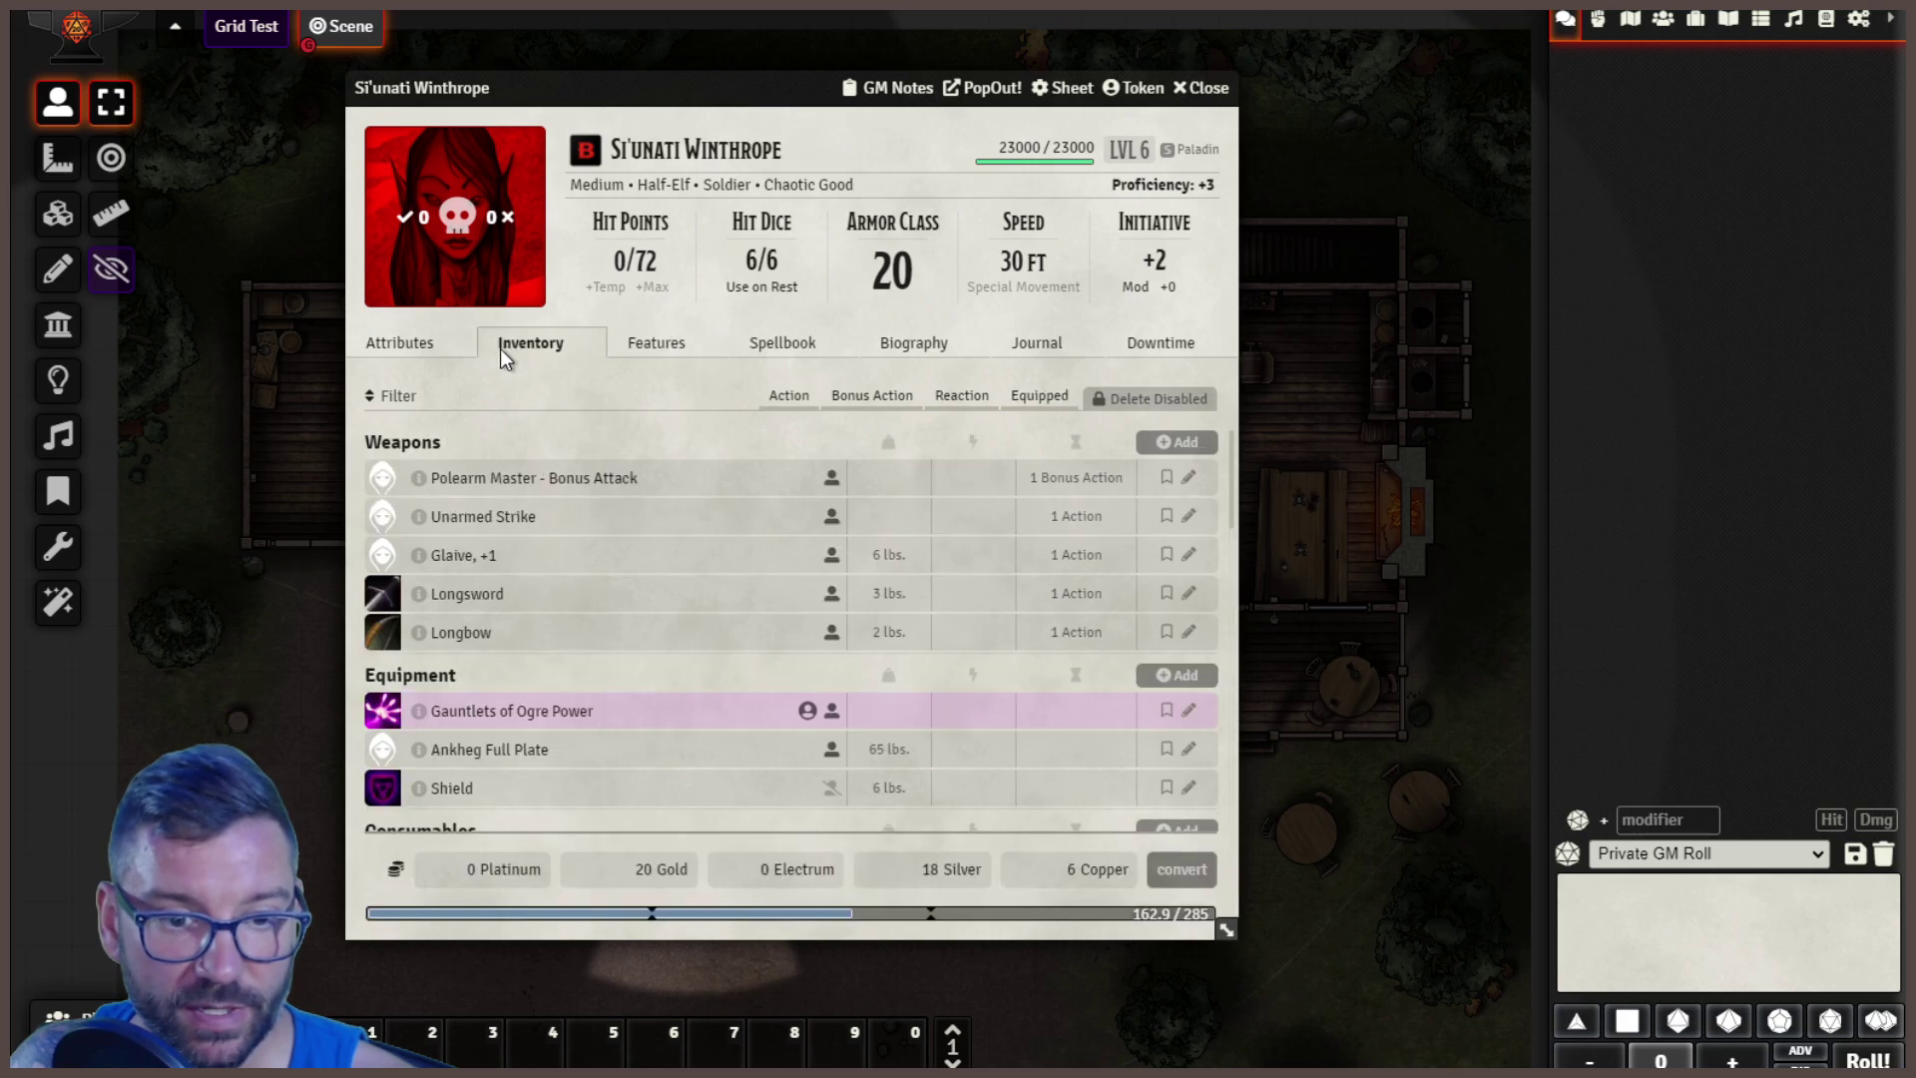
{"action": "left_click", "coordinate": [397, 361]}
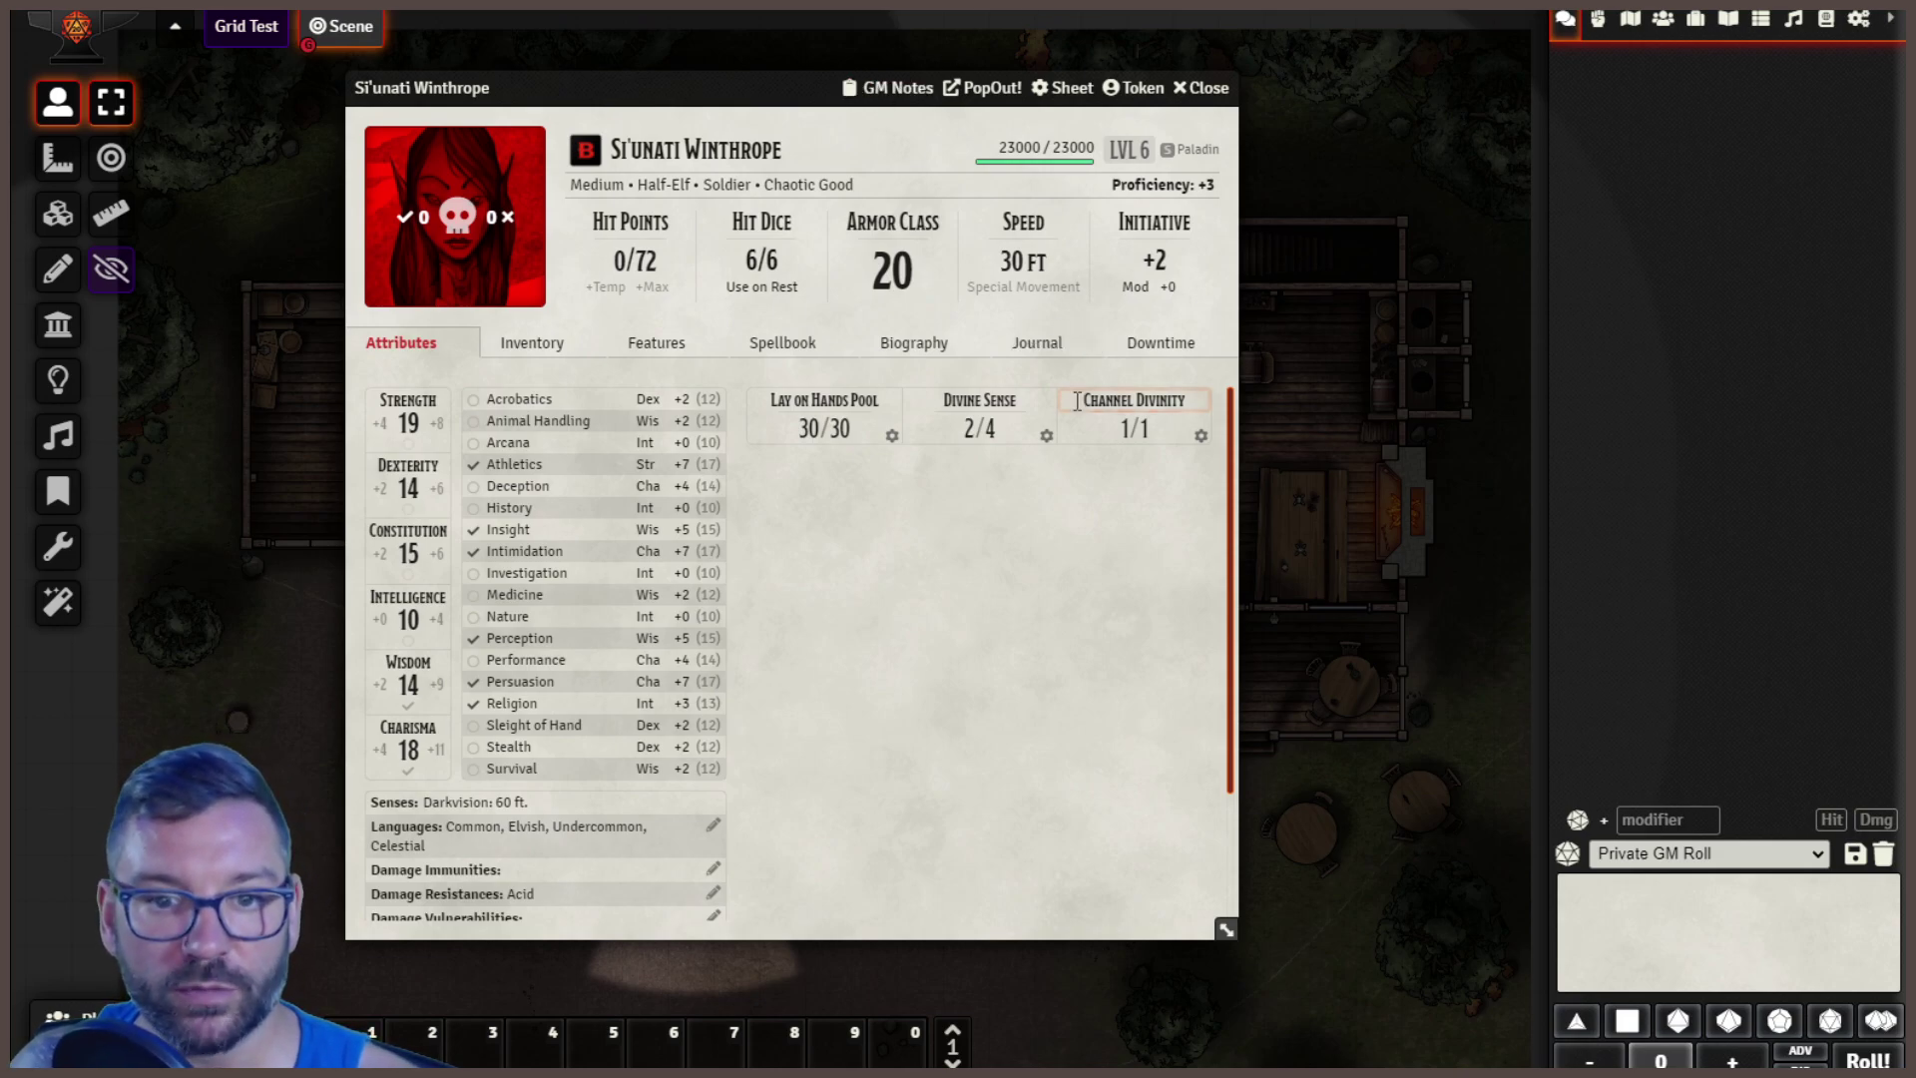
{"action": "left_click", "coordinate": [1185, 339]}
{"action": "left_click", "coordinate": [1082, 337]}
{"action": "left_click", "coordinate": [889, 87]}
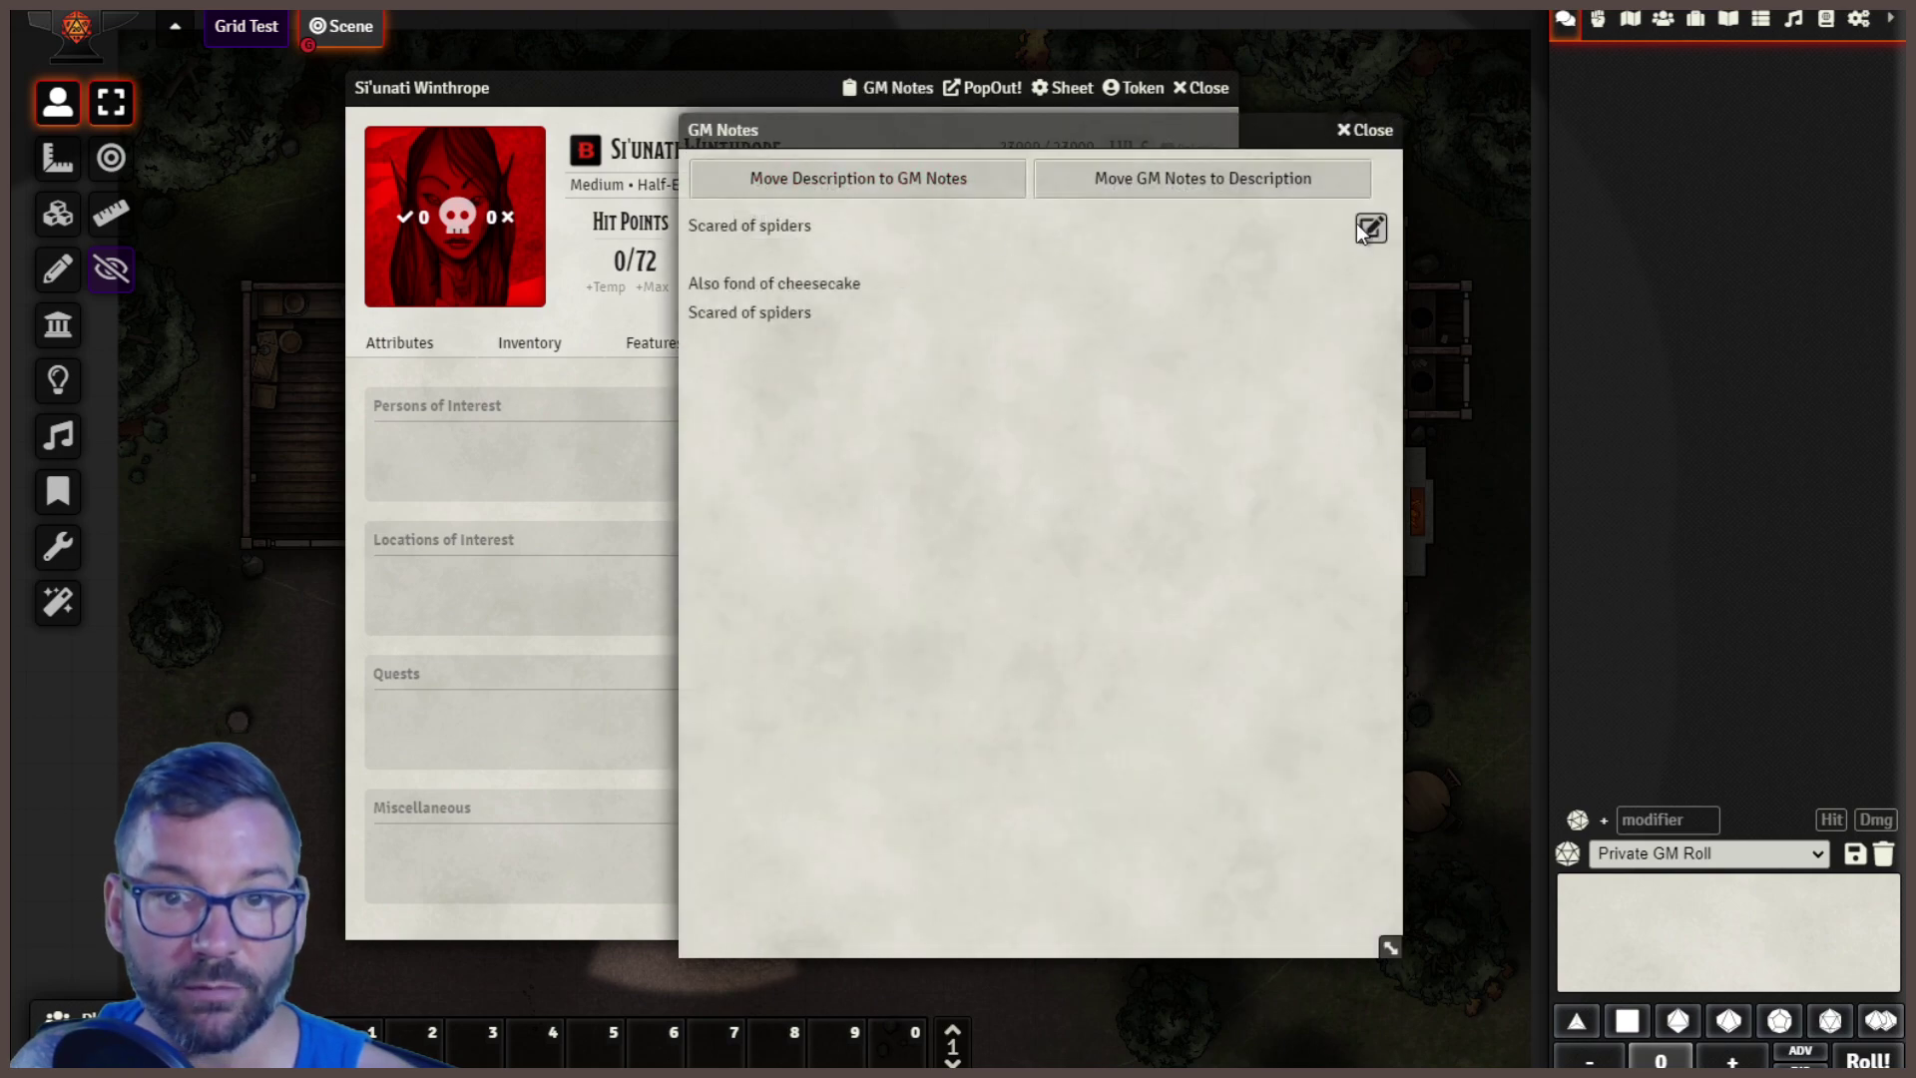
{"action": "left_click", "coordinate": [1375, 131]}
- Clear all text from the paladin's GM notes, check the notes again and close the character sheet
{"action": "left_click", "coordinate": [891, 90]}
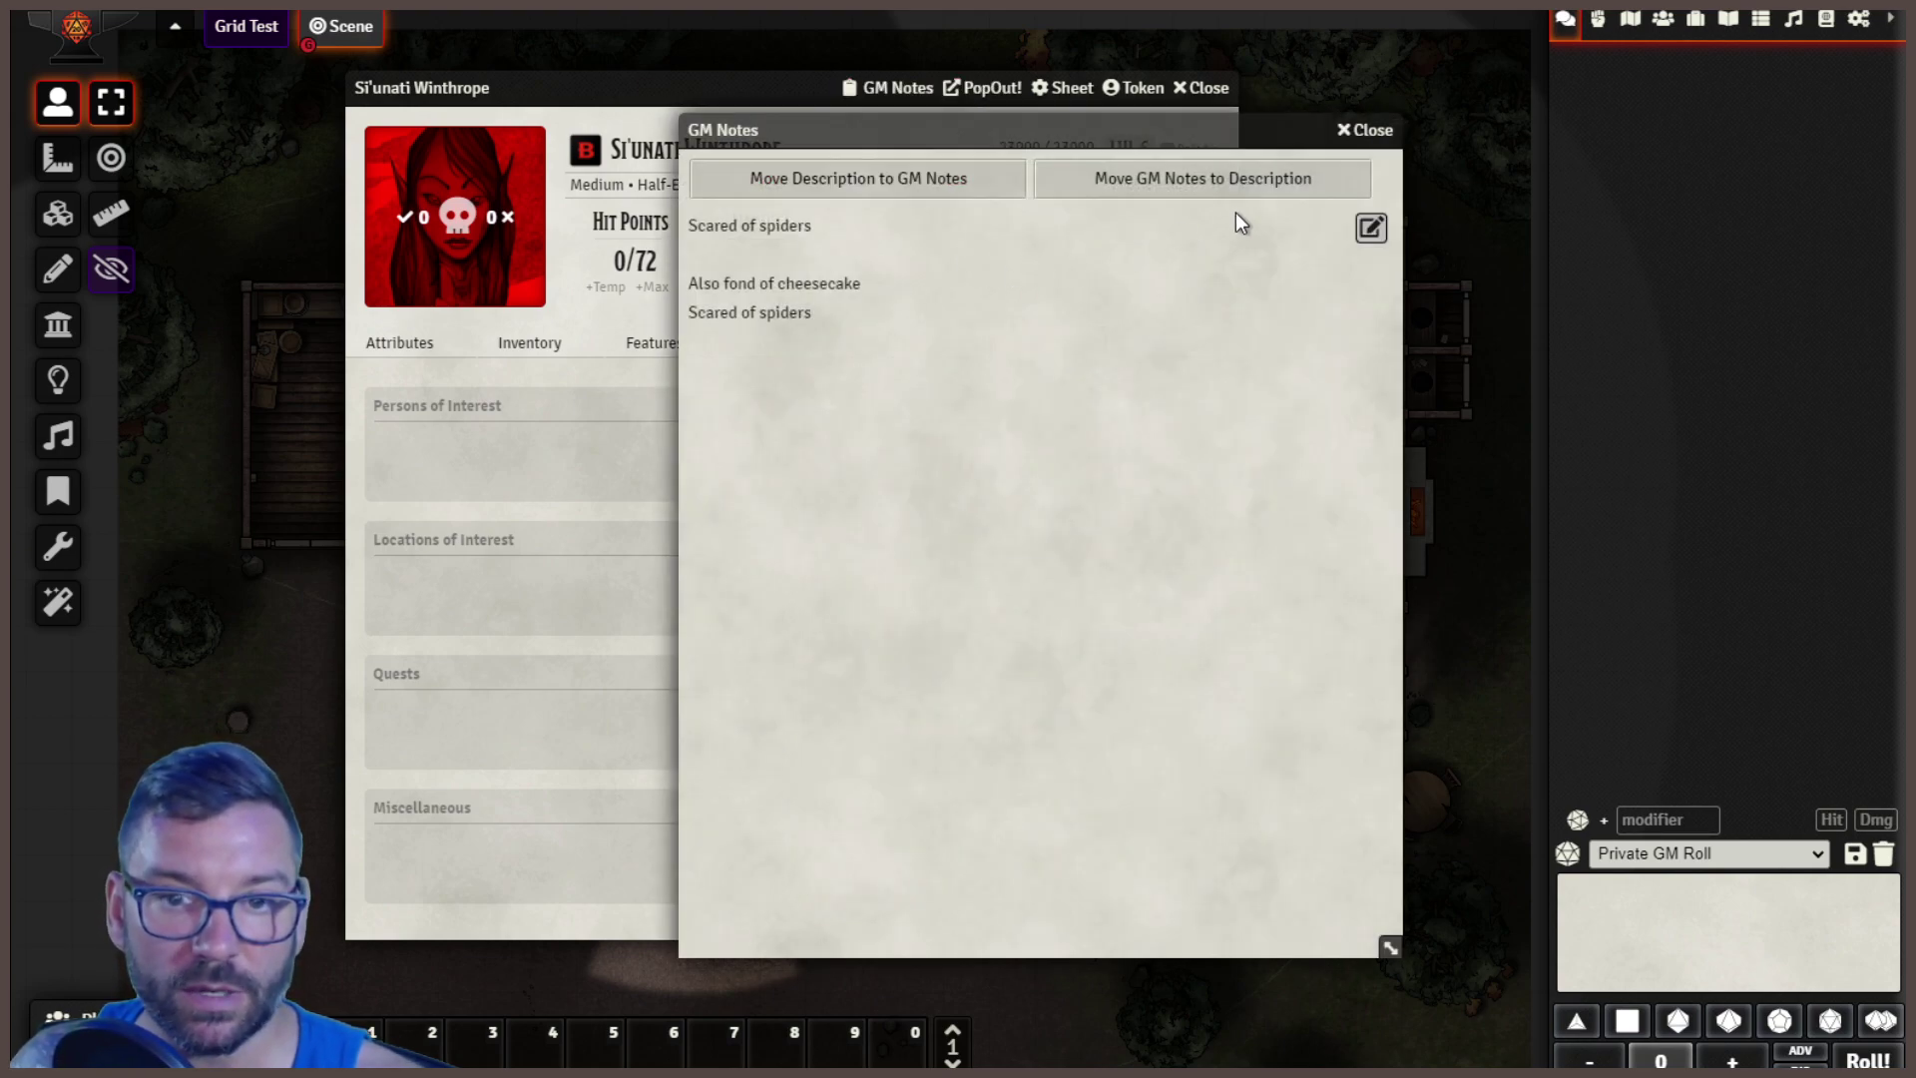
{"action": "left_click", "coordinate": [1353, 226]}
{"action": "left_click_drag", "start_coordinate": [911, 419], "coordinate": [560, 251]}
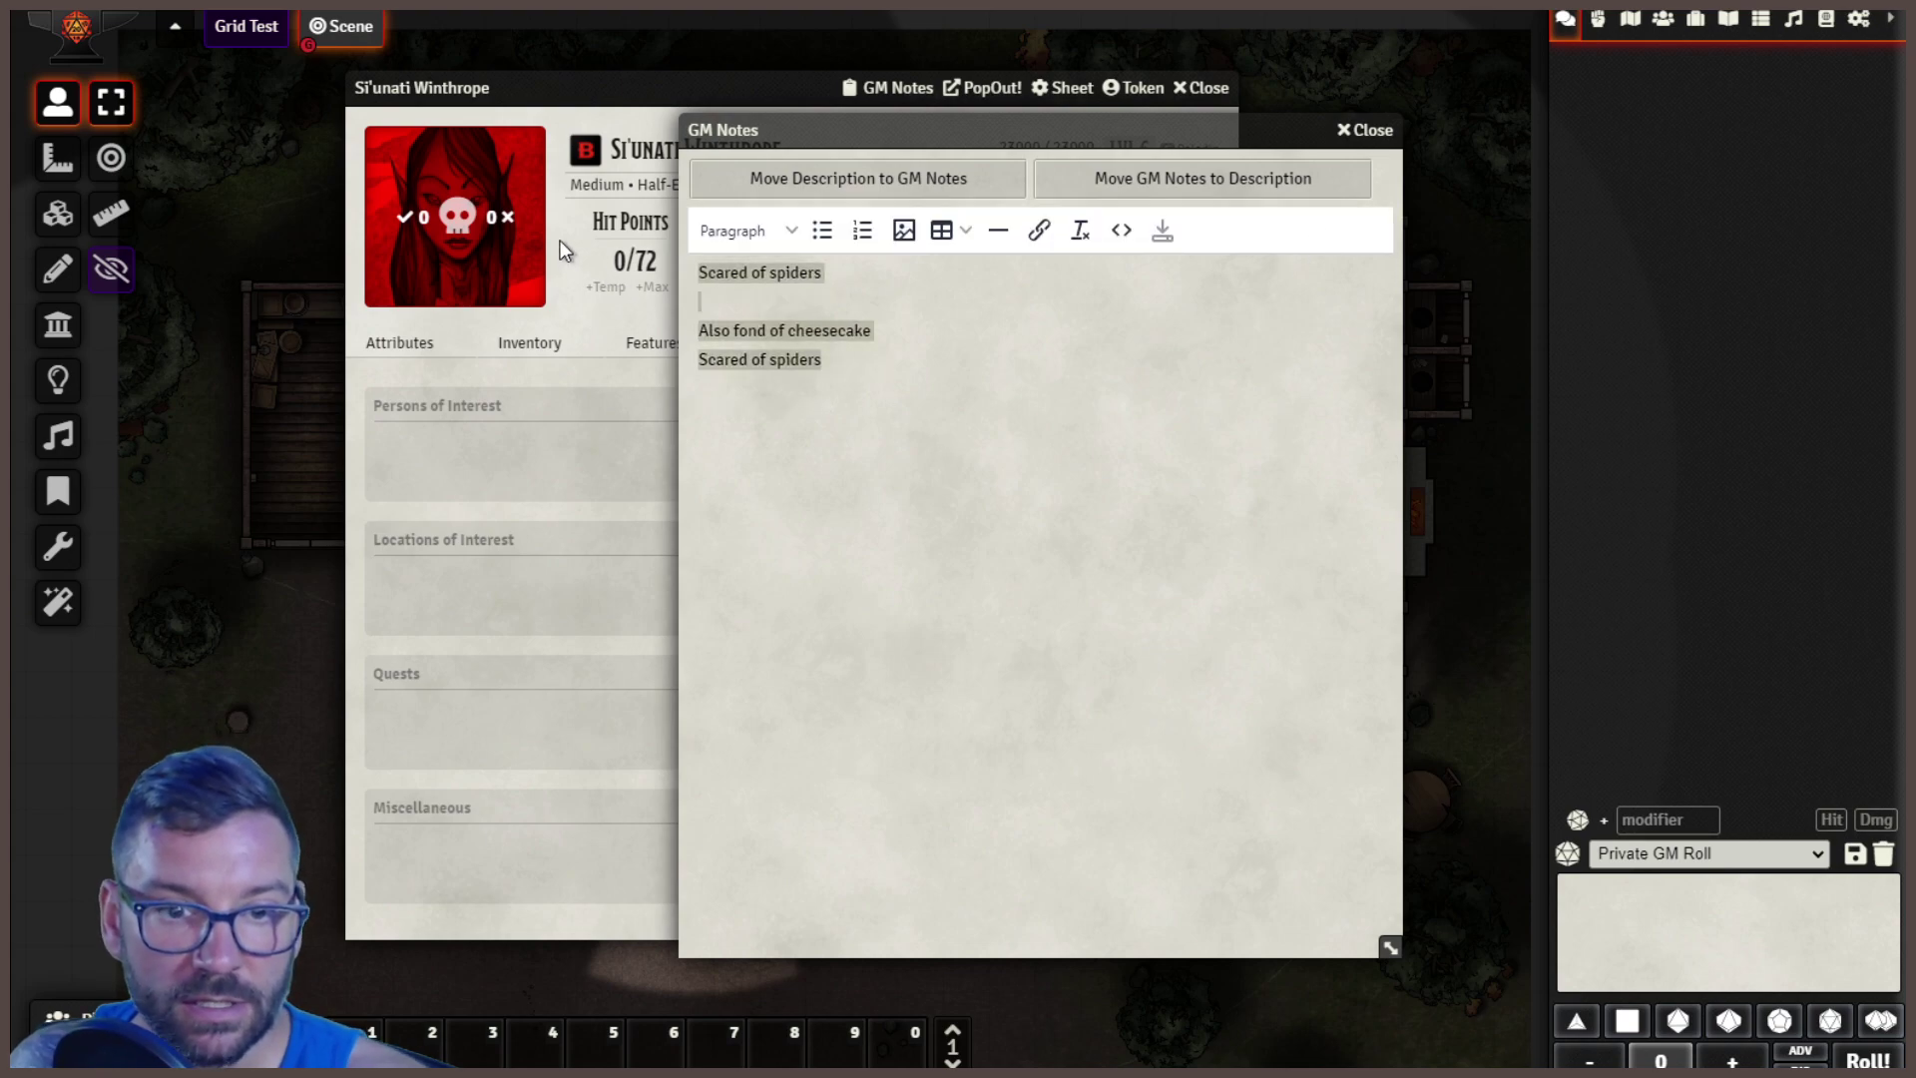
{"action": "key", "text": "BackSpace"}
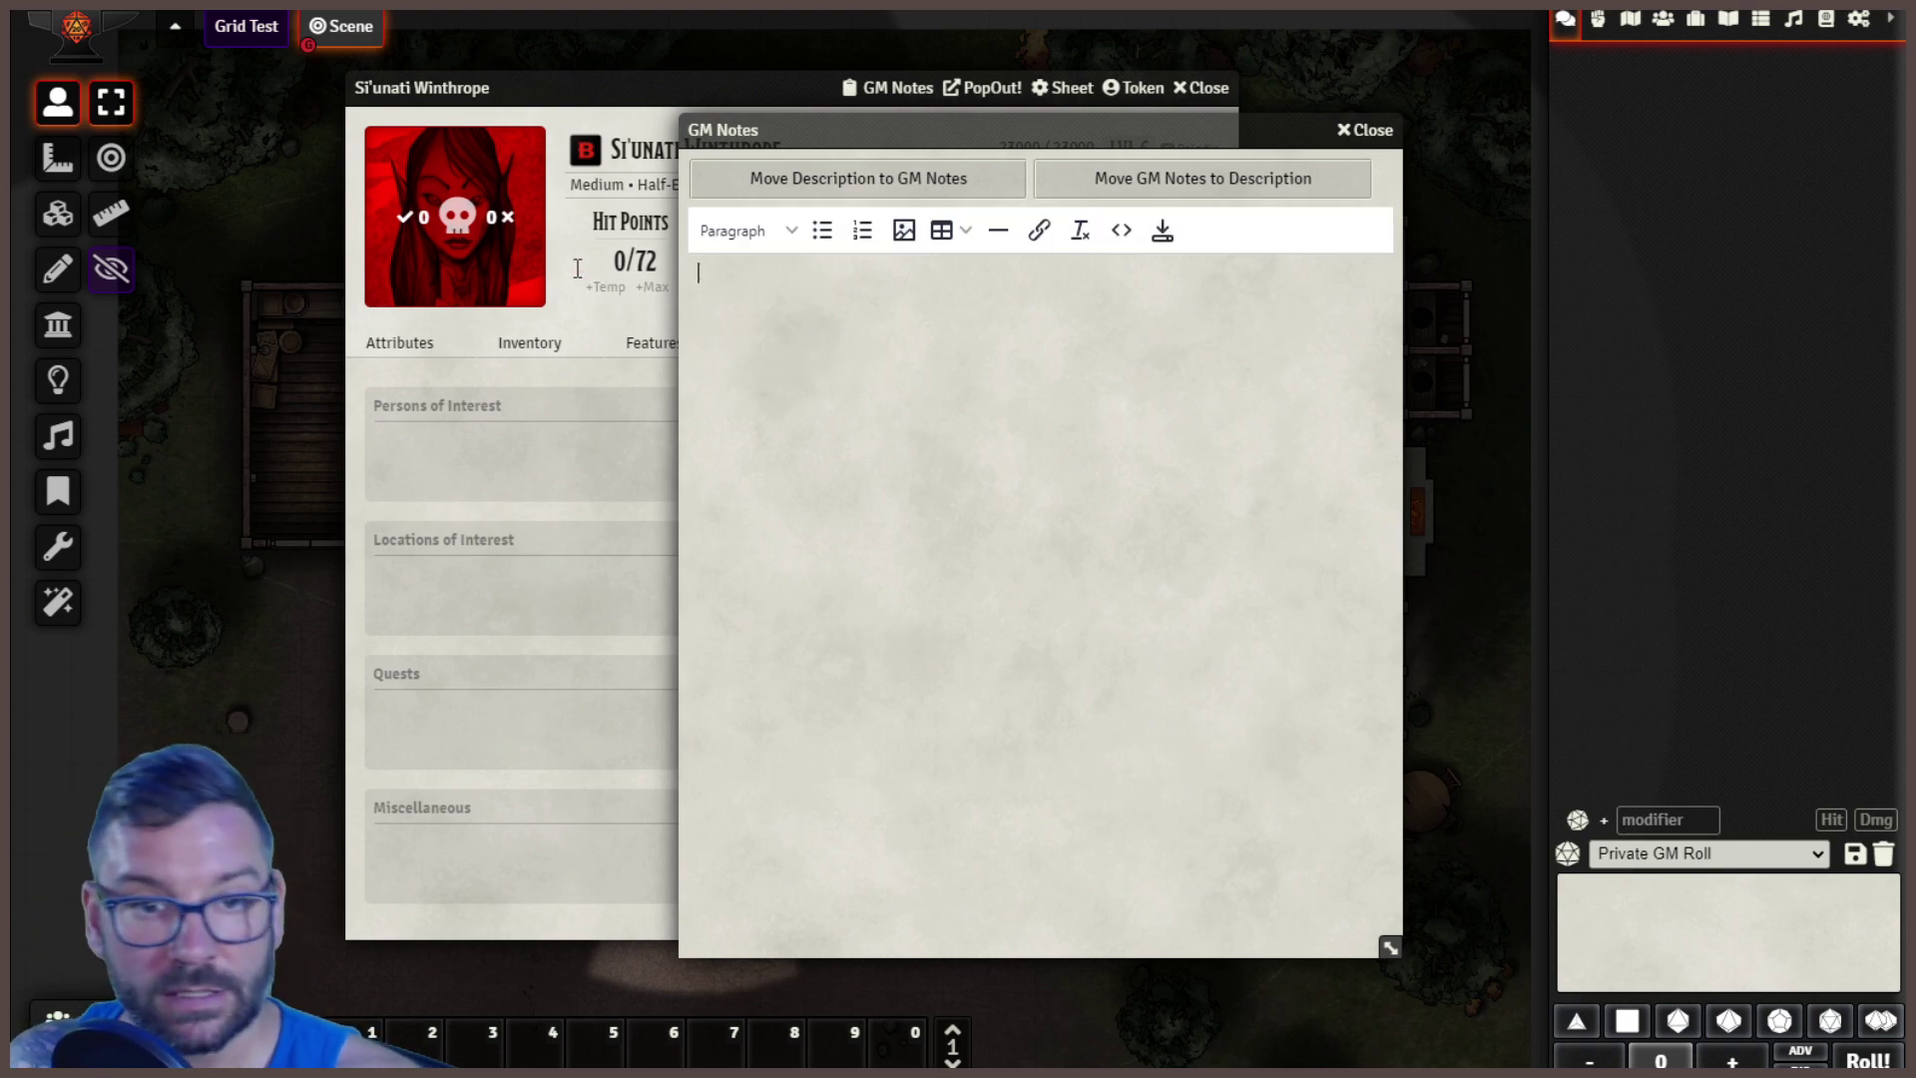
{"action": "left_click", "coordinate": [1369, 130]}
{"action": "left_click", "coordinate": [891, 88]}
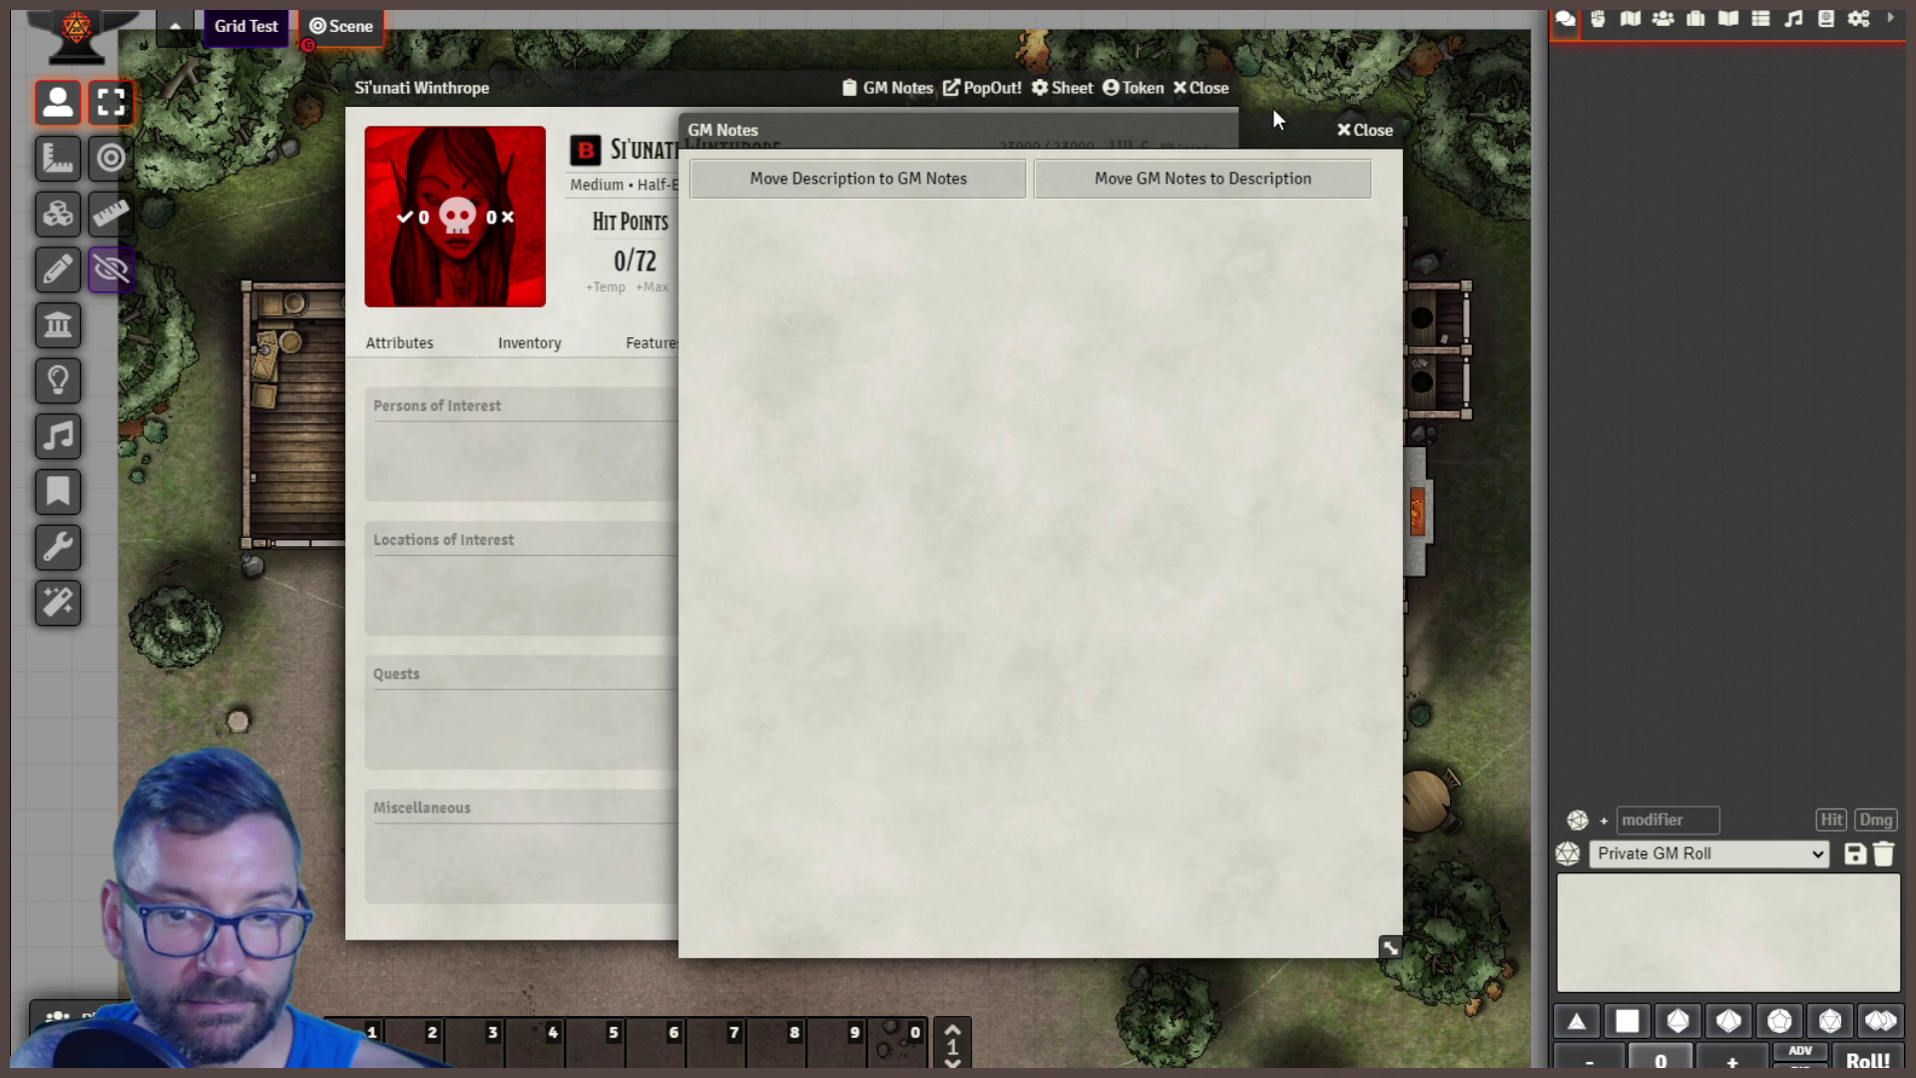
{"action": "left_click", "coordinate": [1367, 131]}
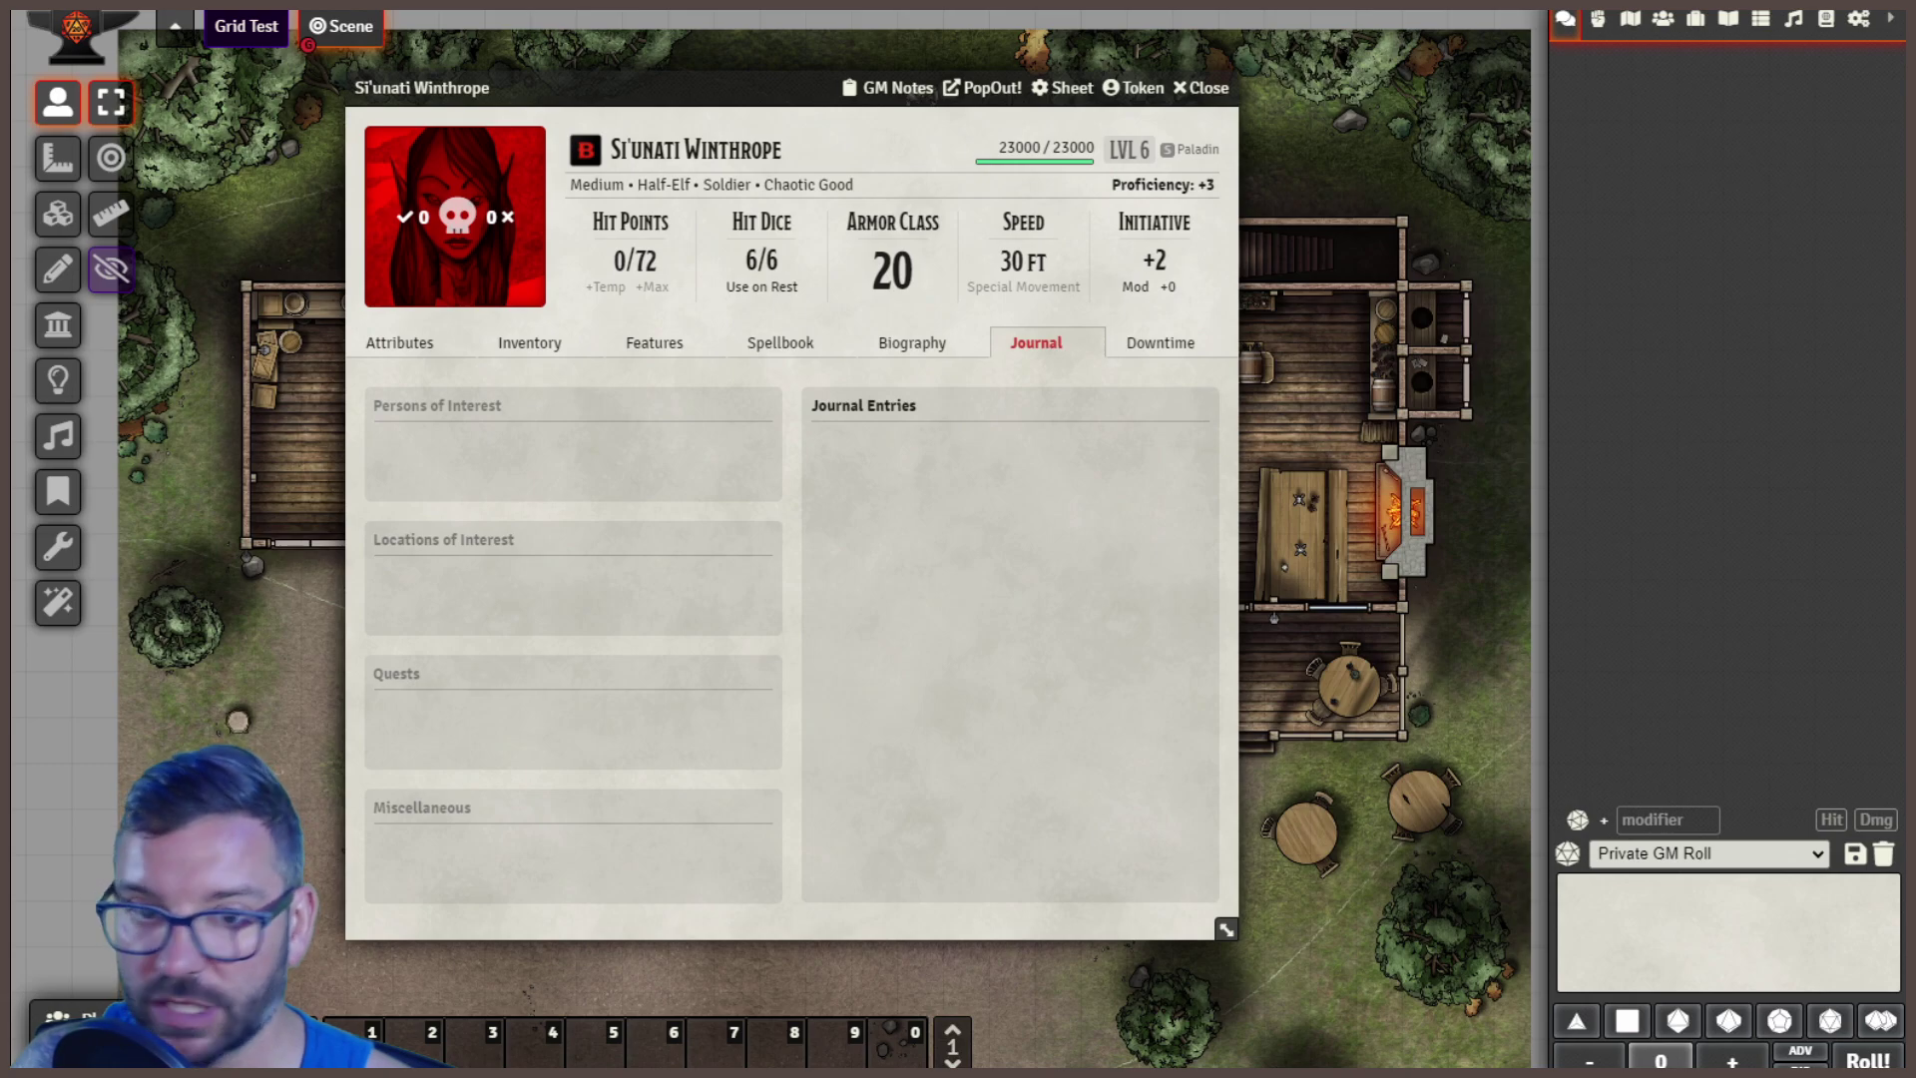
{"action": "left_click", "coordinate": [1202, 88]}
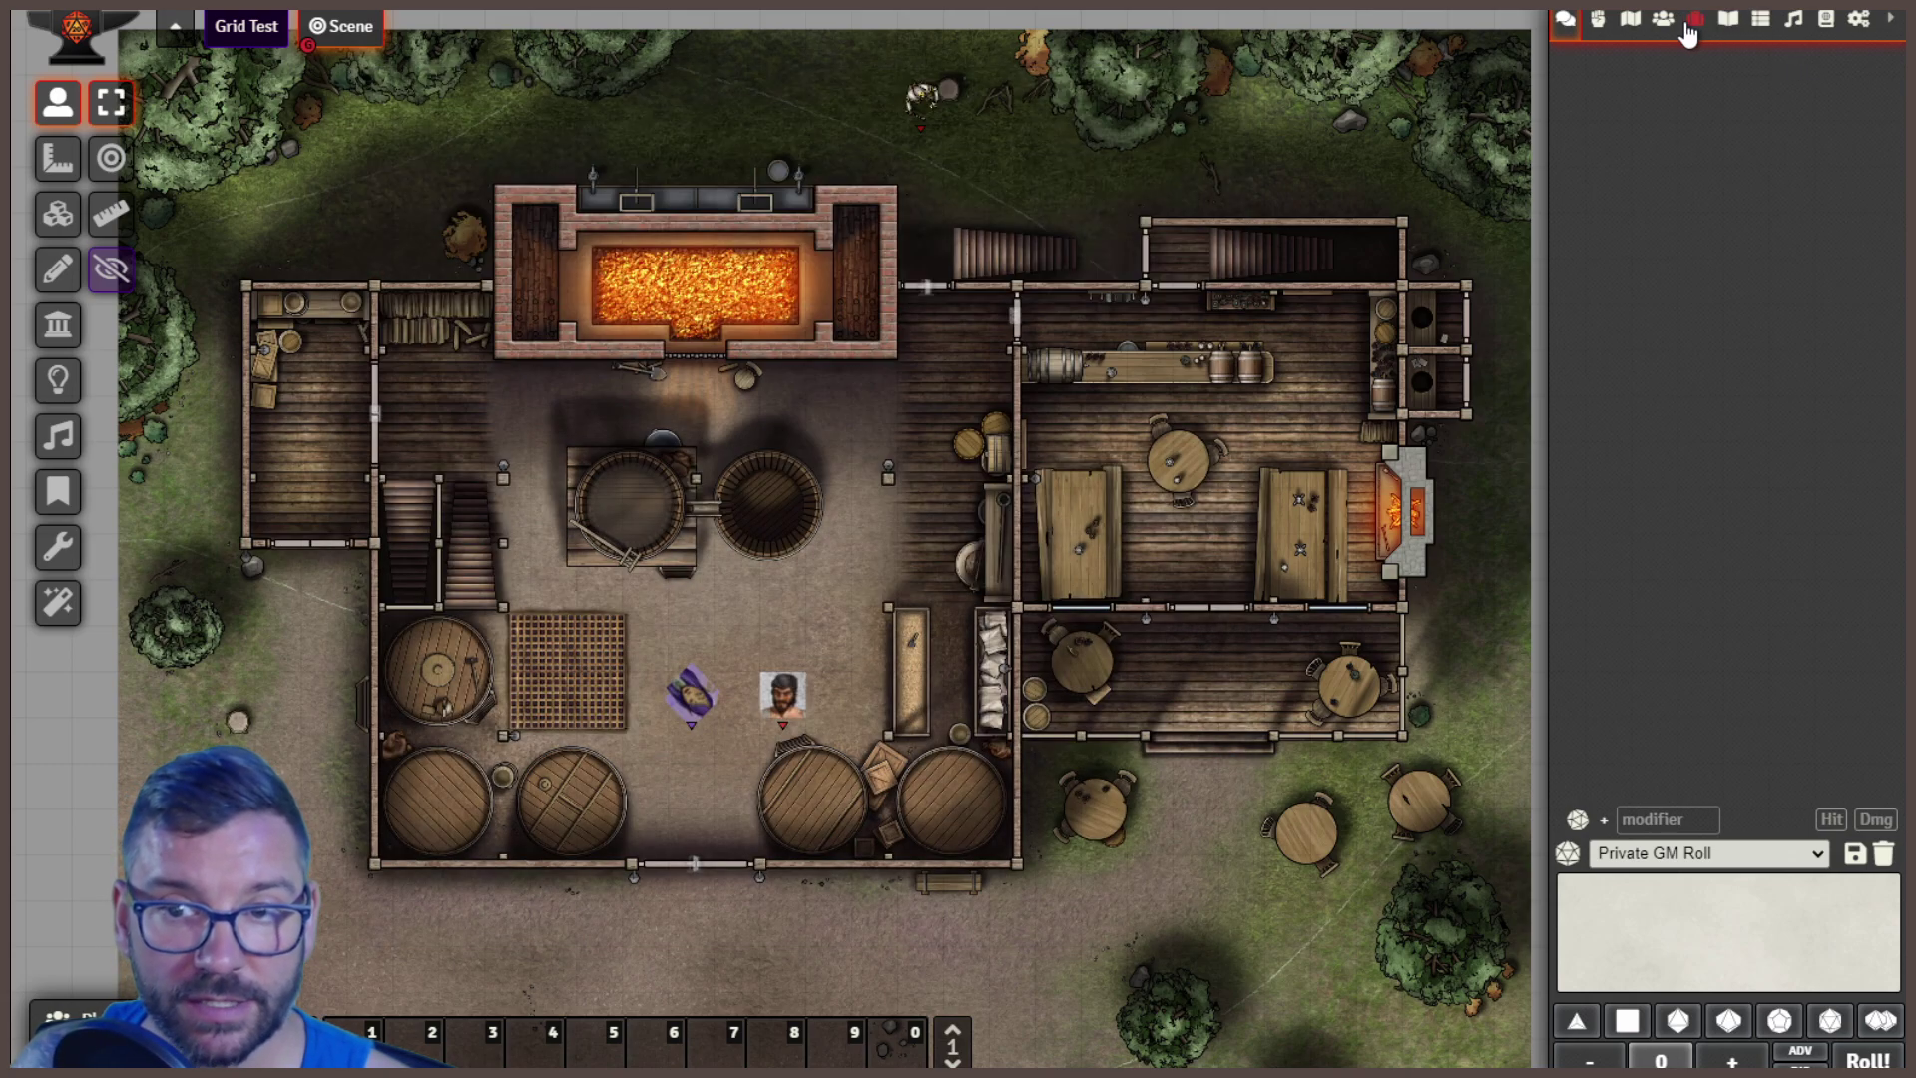
- Open the Testing journal entry from the journal list, and reposition and enlarge its window
{"action": "left_click", "coordinate": [1727, 20]}
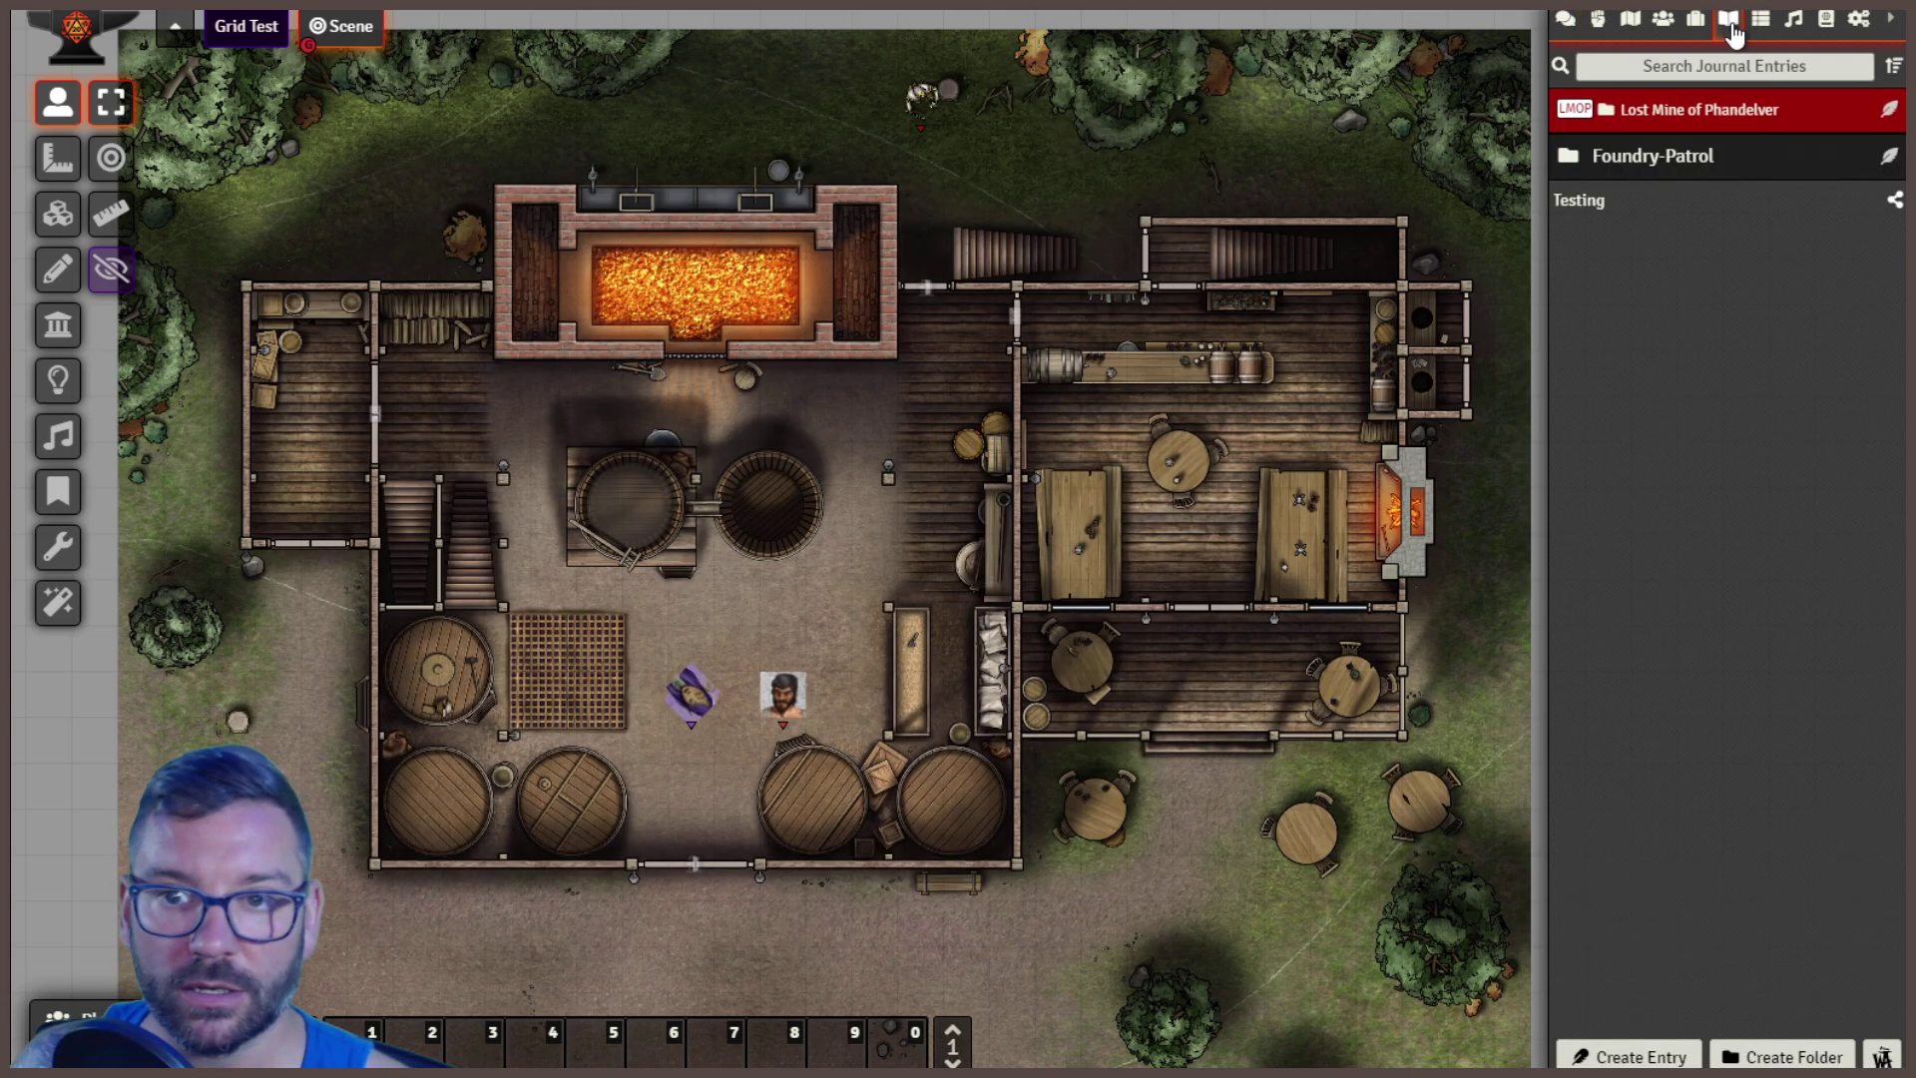
{"action": "left_click", "coordinate": [1592, 211]}
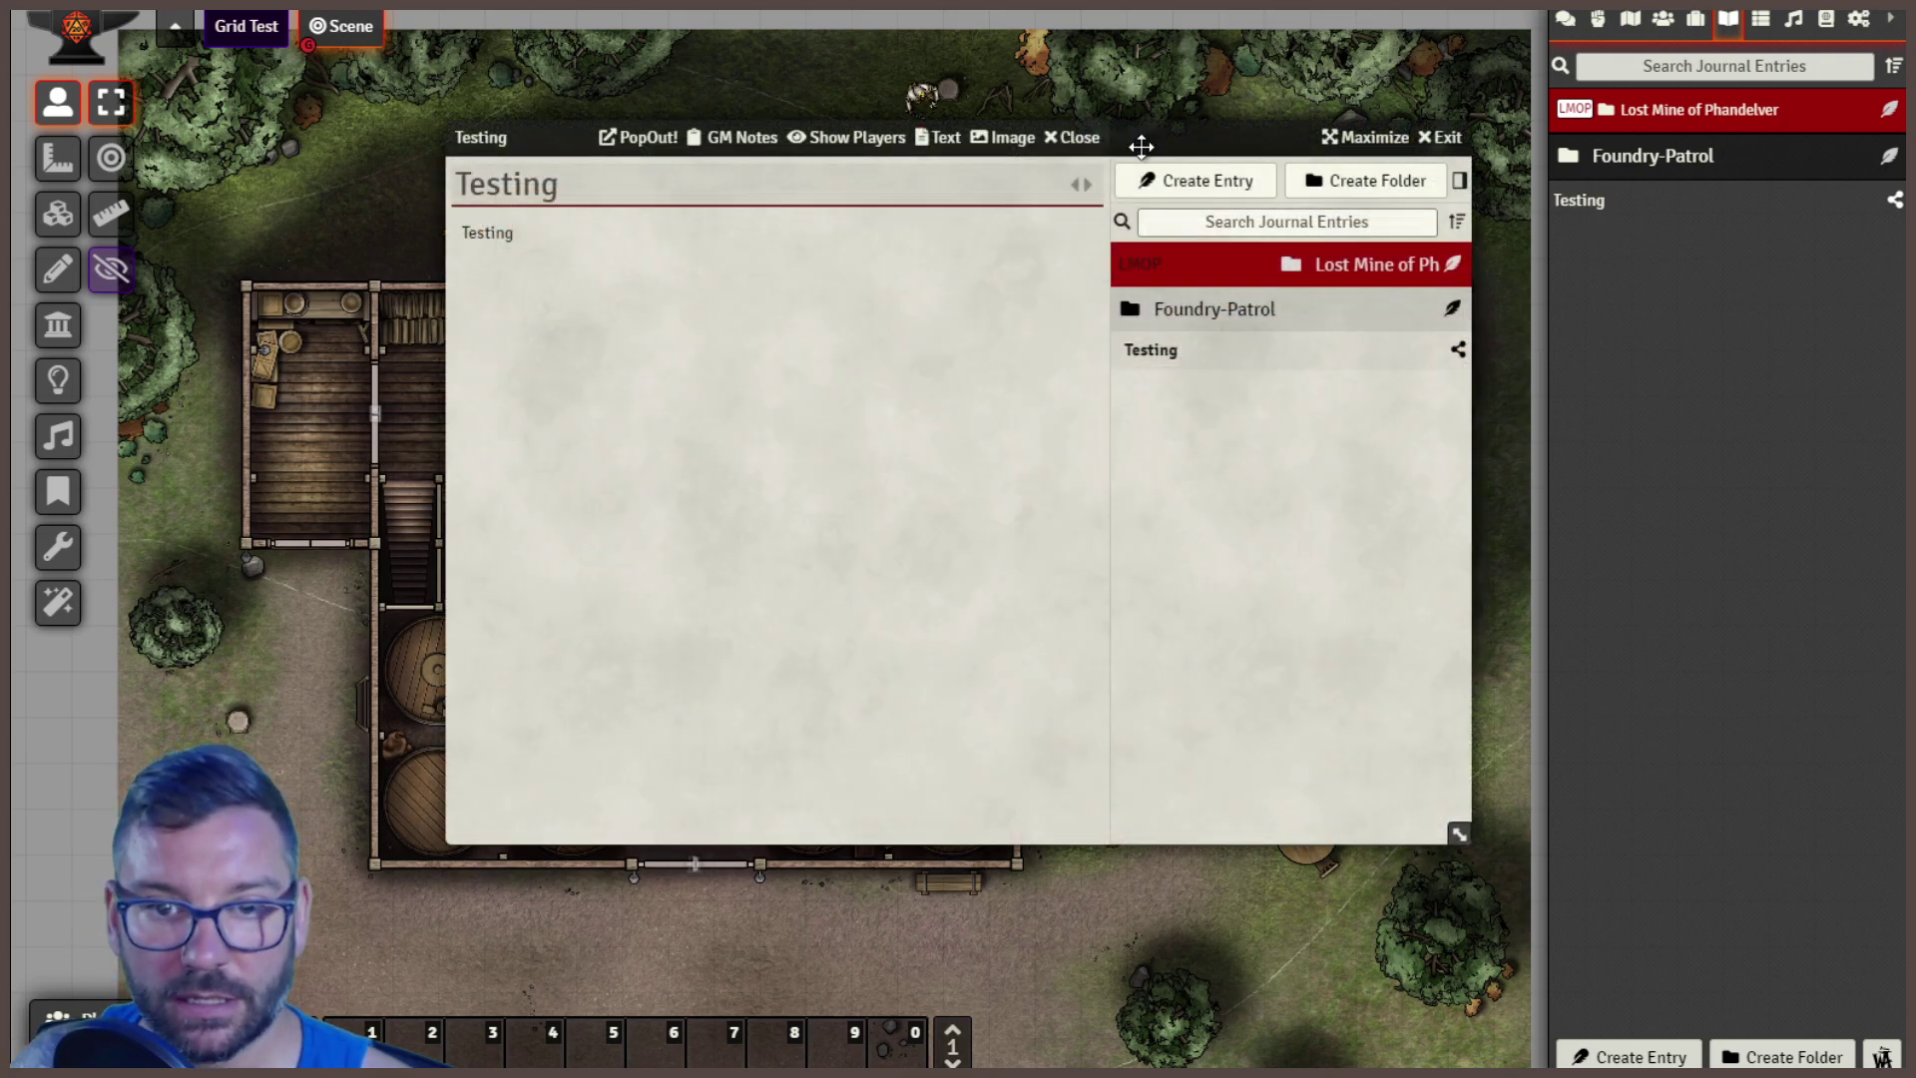
{"action": "left_click_drag", "start_coordinate": [1141, 147], "coordinate": [848, 119]}
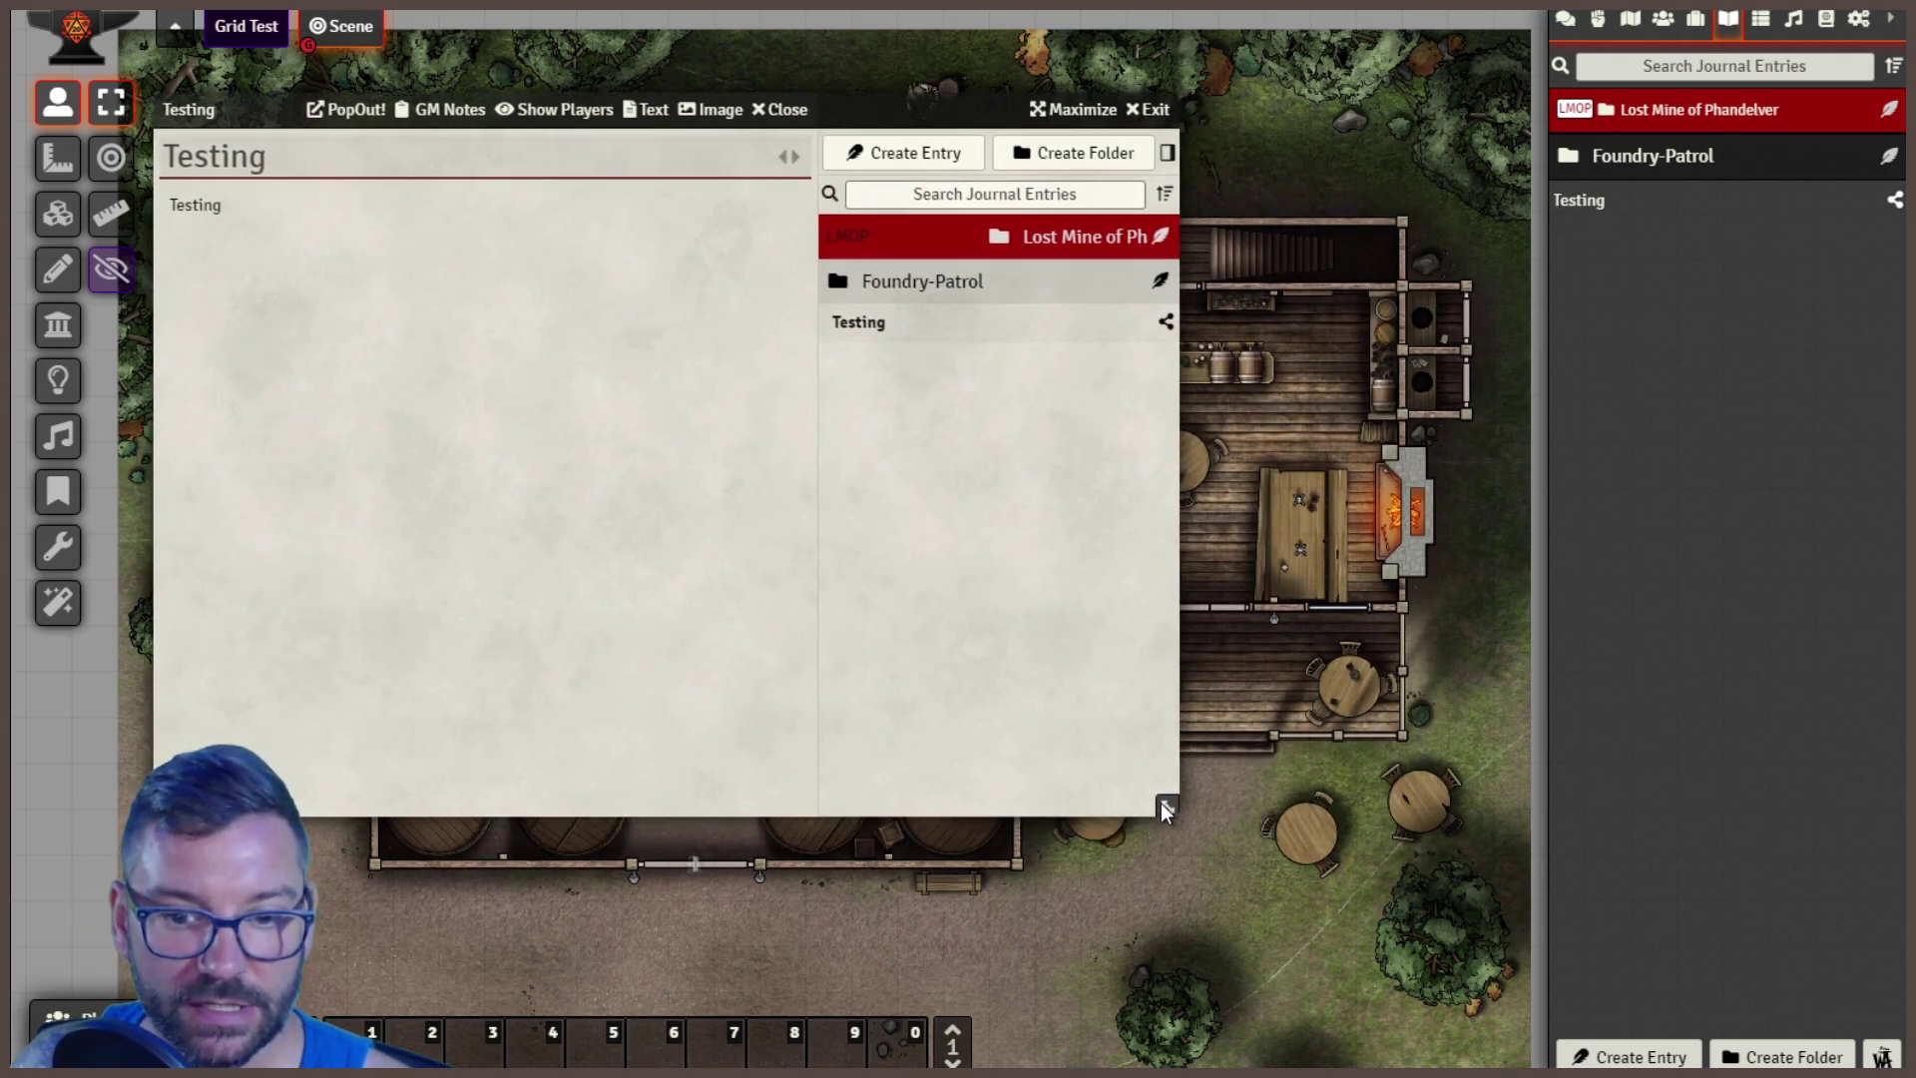
{"action": "left_click_drag", "start_coordinate": [1162, 809], "coordinate": [1464, 1006]}
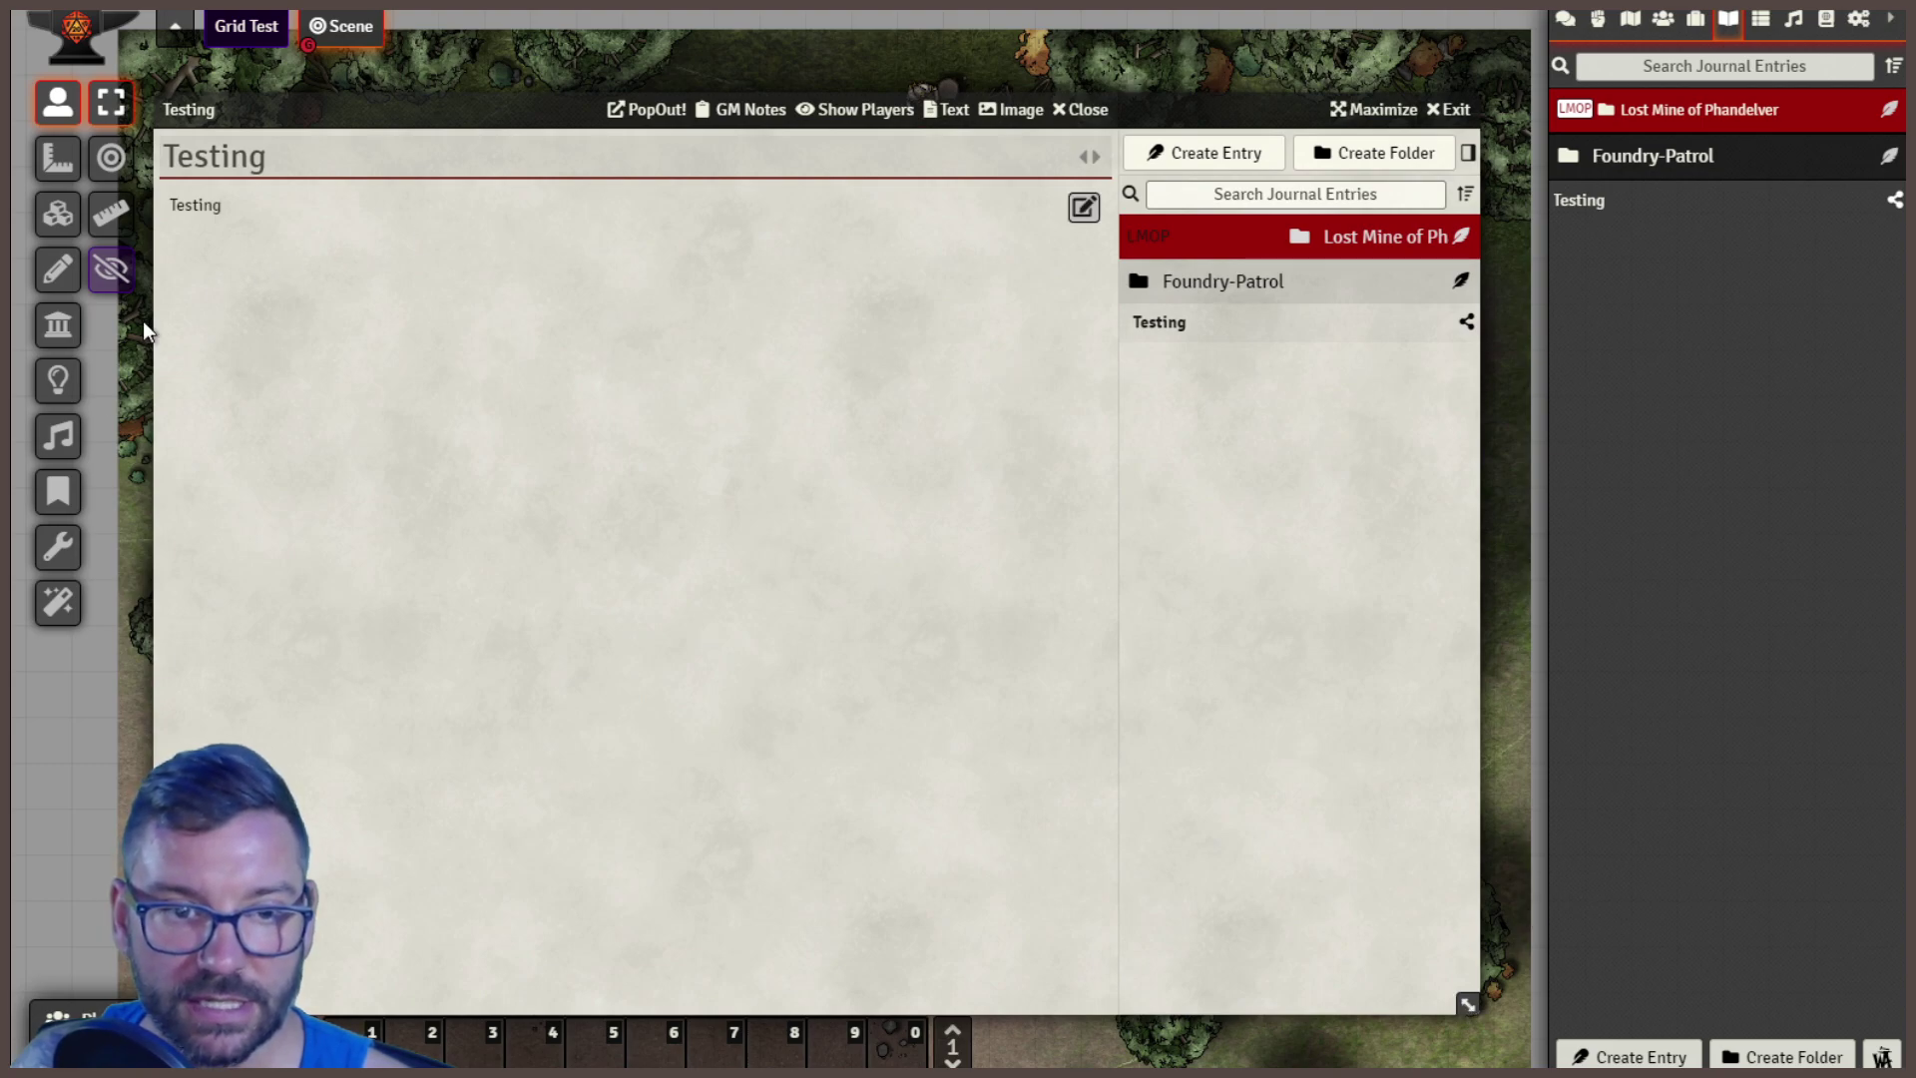
{"action": "left_click_drag", "start_coordinate": [512, 115], "coordinate": [523, 106]}
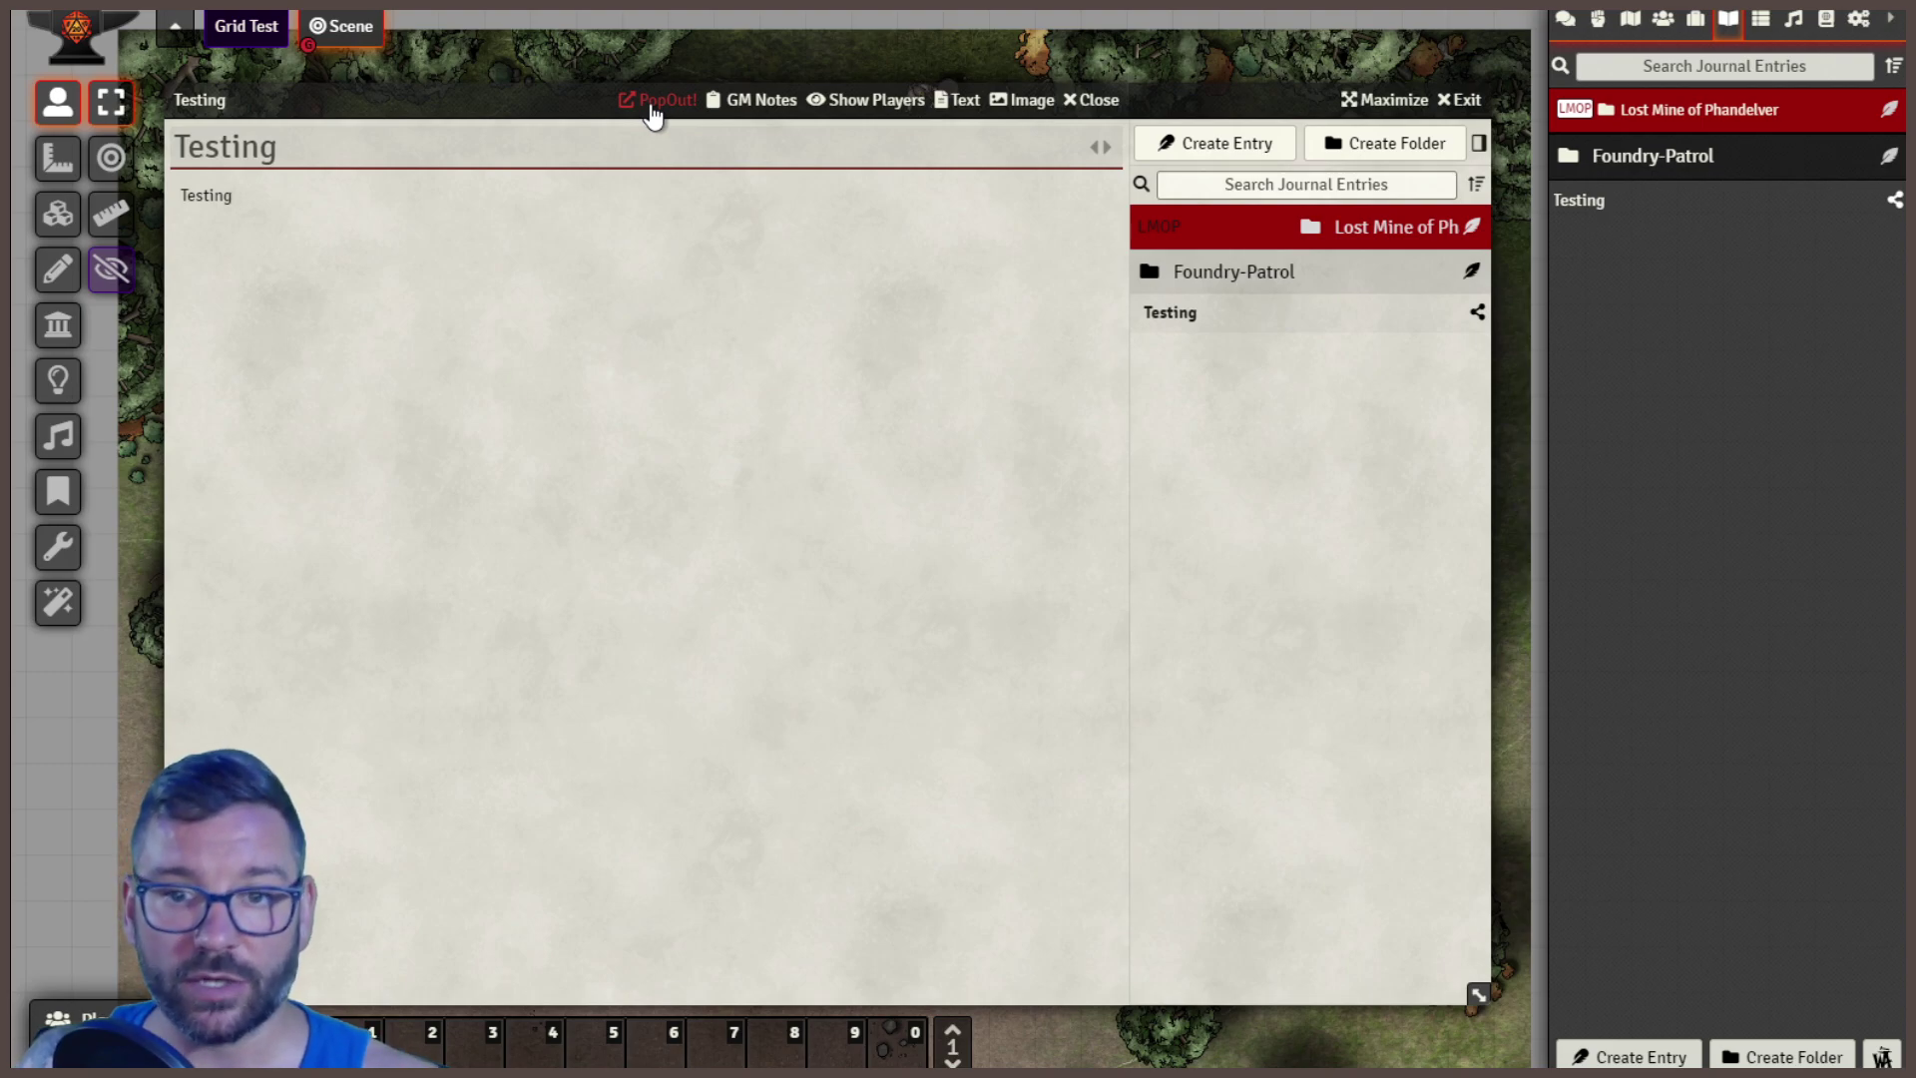
{"action": "mouse_move", "coordinate": [476, 105]}
{"action": "left_mouse_down"}
{"action": "mouse_move", "coordinate": [539, 195]}
{"action": "mouse_move", "coordinate": [938, 68]}
{"action": "mouse_move", "coordinate": [604, 83]}
{"action": "mouse_move", "coordinate": [483, 158]}
{"action": "mouse_move", "coordinate": [512, 116]}
{"action": "mouse_move", "coordinate": [497, 116]}
{"action": "left_mouse_up"}
{"action": "left_click", "coordinate": [1425, 178]}
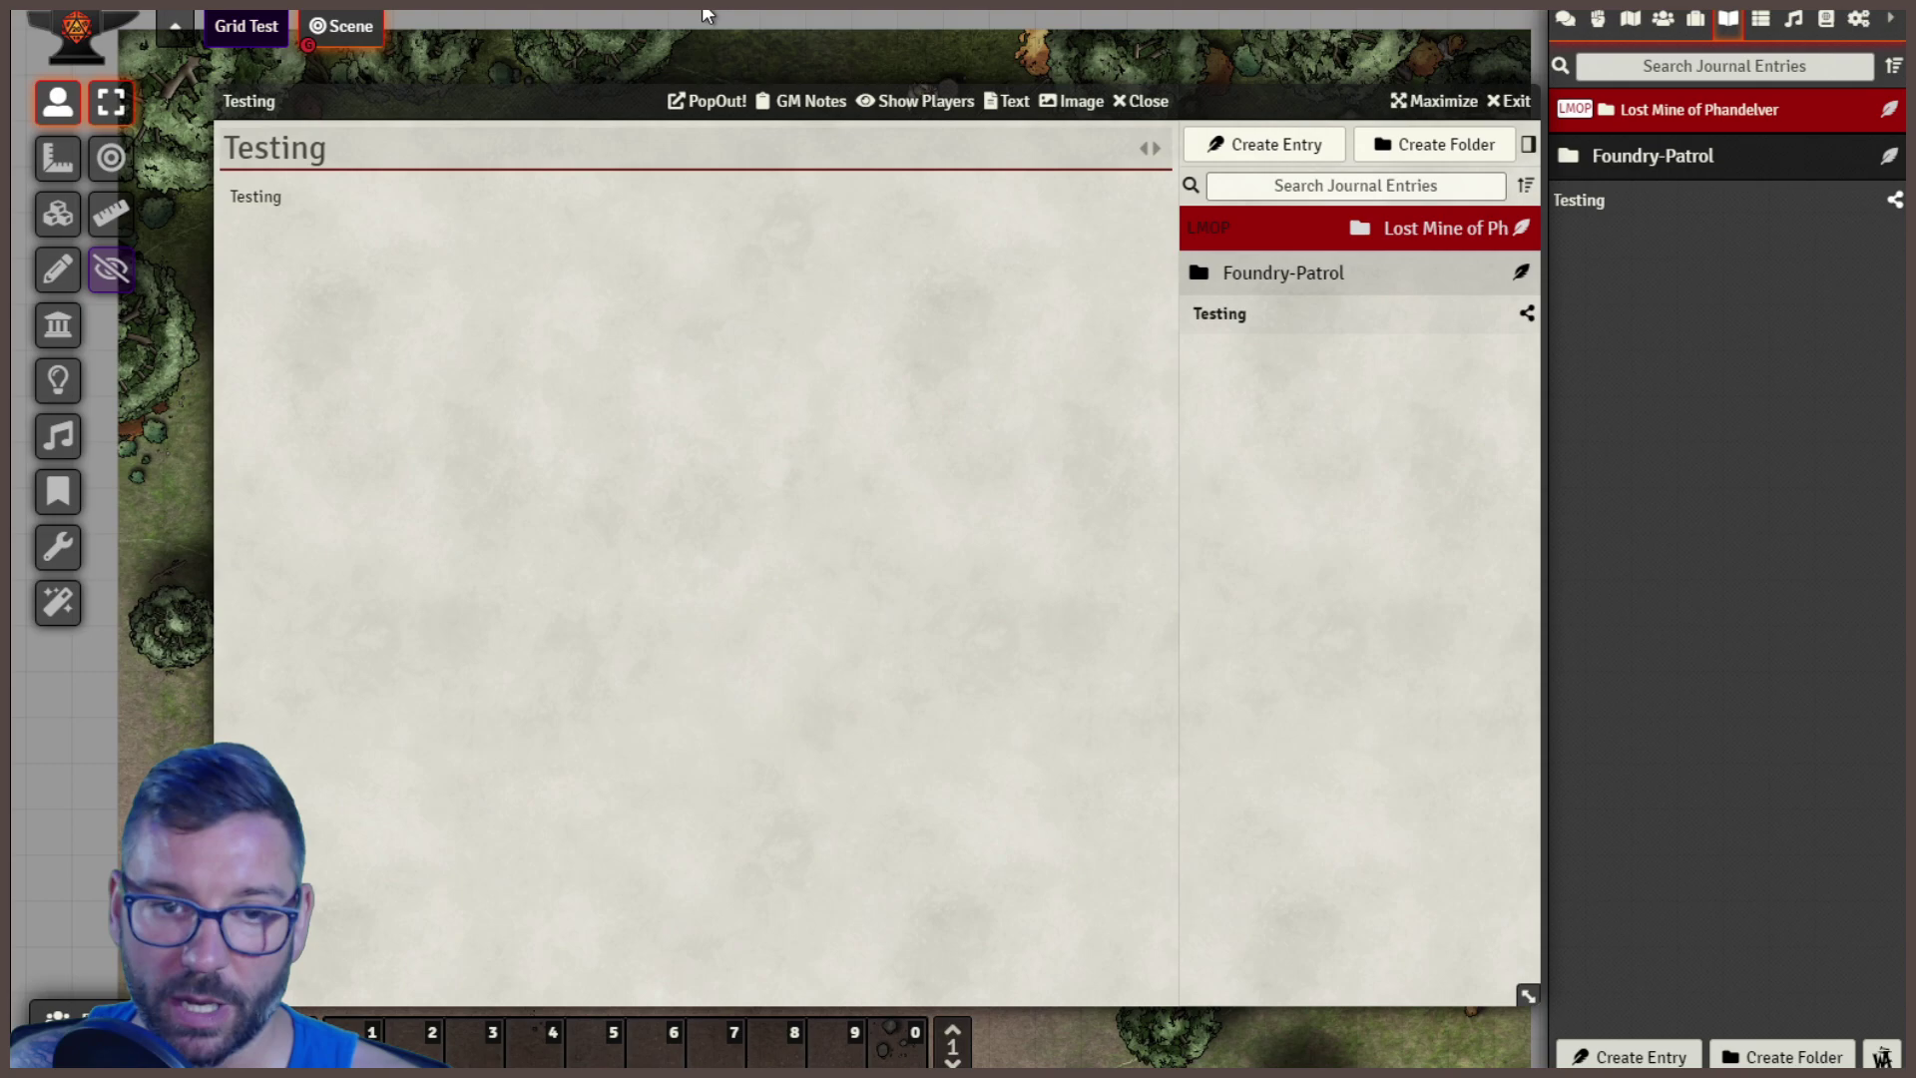
{"action": "left_click_drag", "start_coordinate": [569, 104], "coordinate": [521, 95]}
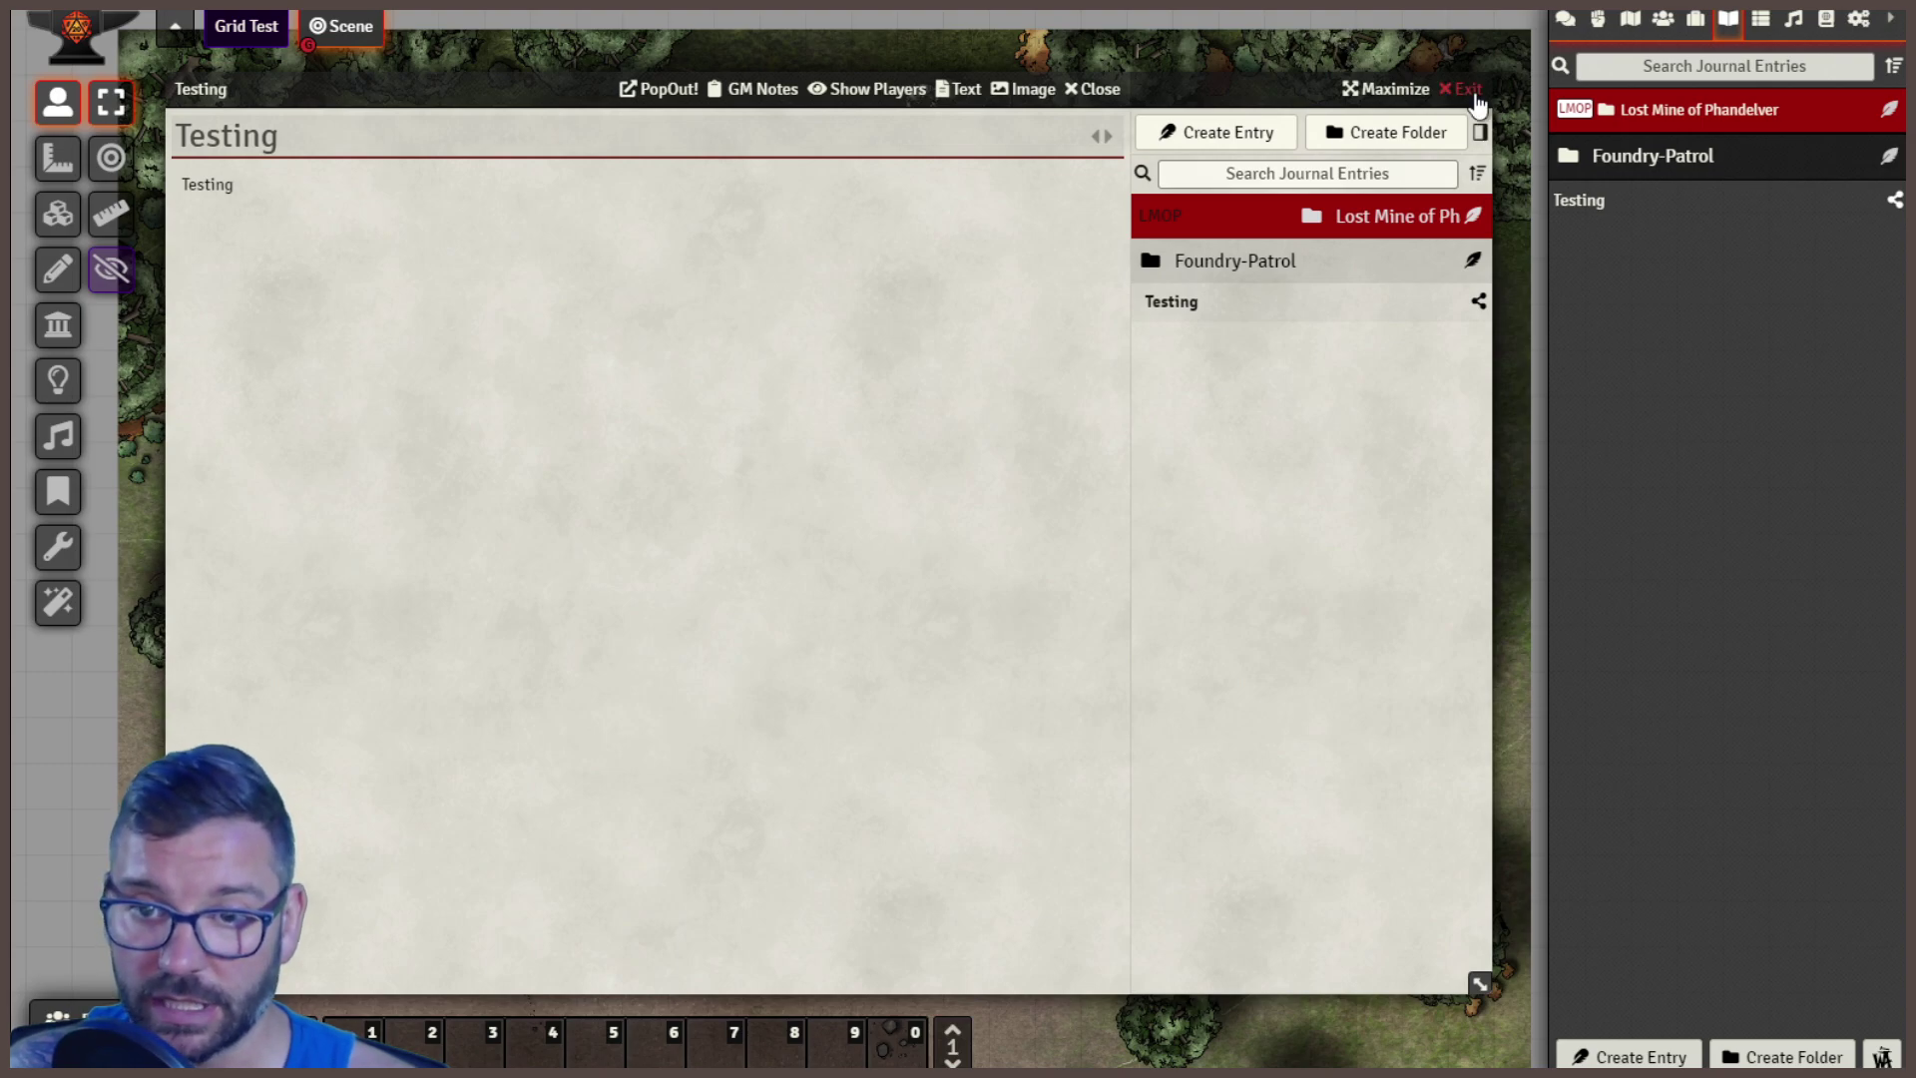
- Delete the Testing journal entry and exit the journal browser window
{"action": "right_click", "coordinate": [1200, 308]}
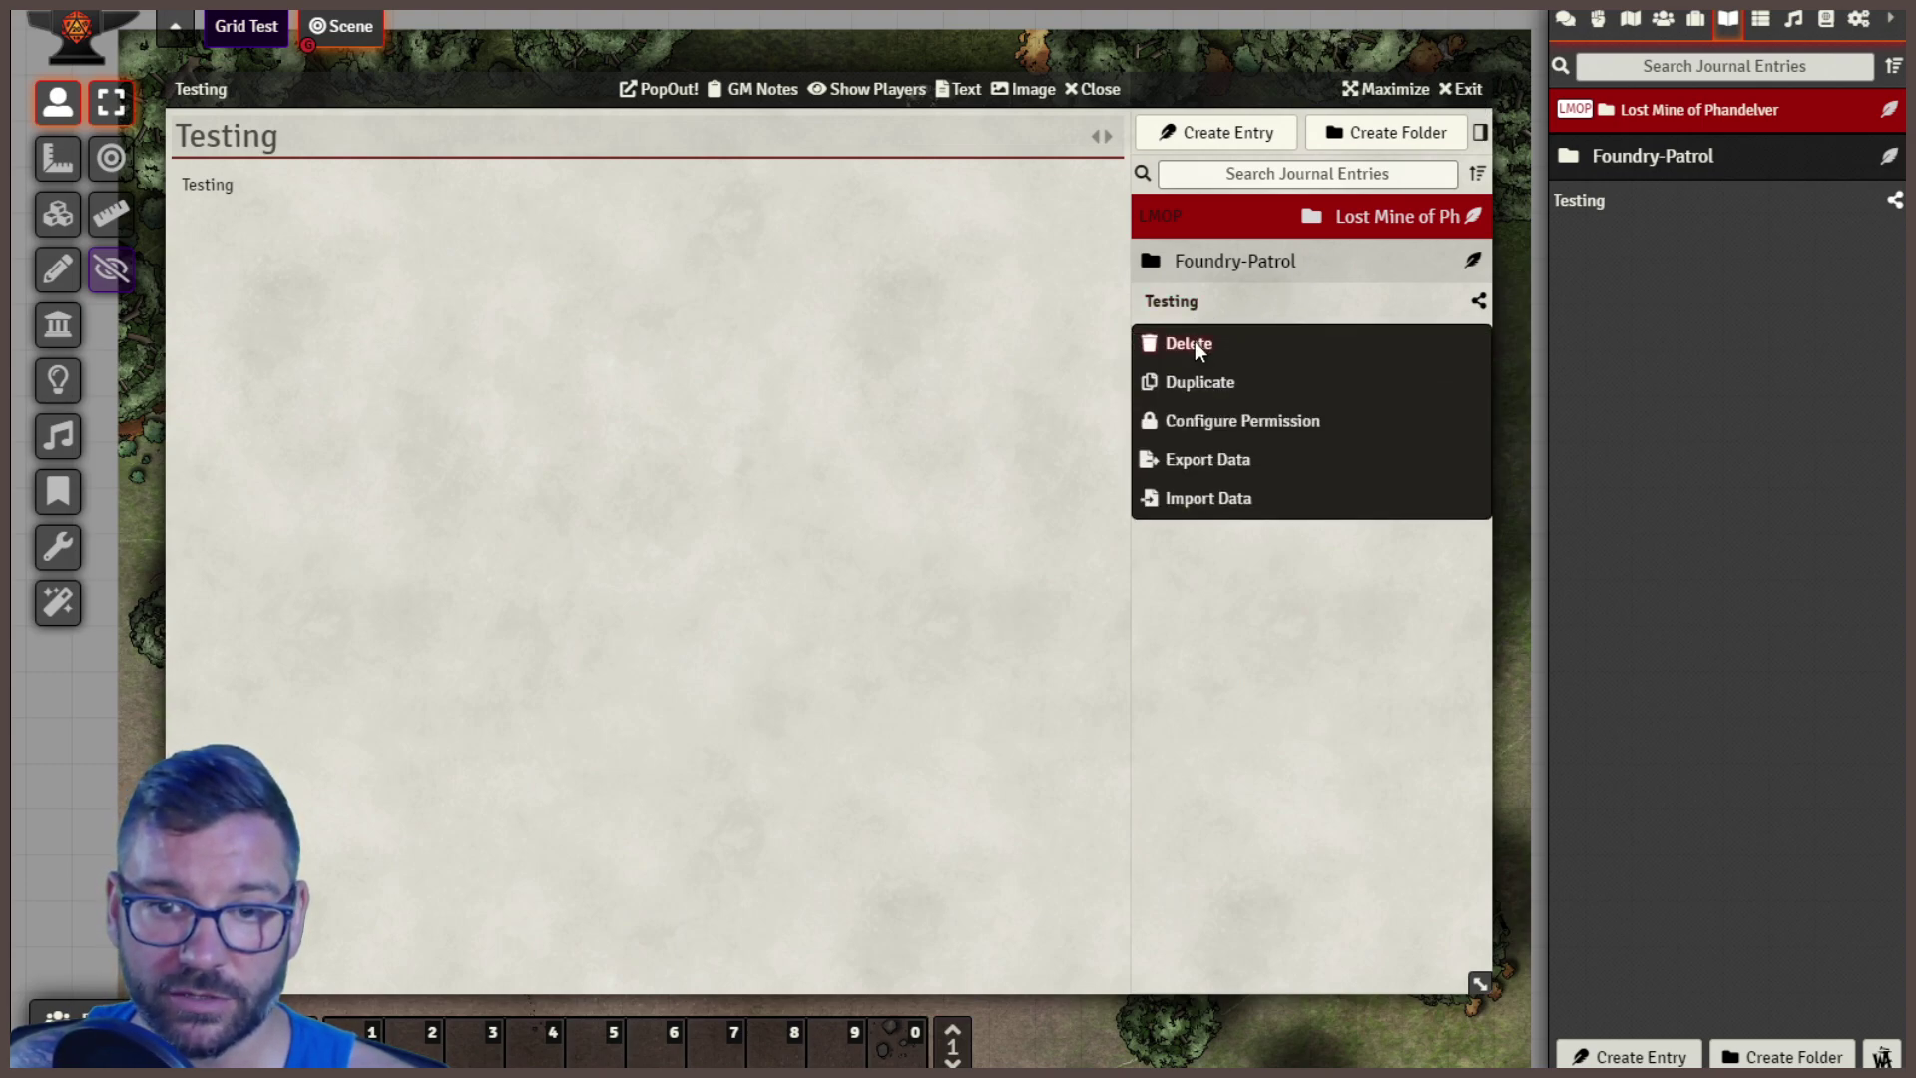
{"action": "left_click", "coordinate": [1195, 341]}
{"action": "left_click", "coordinate": [1267, 335]}
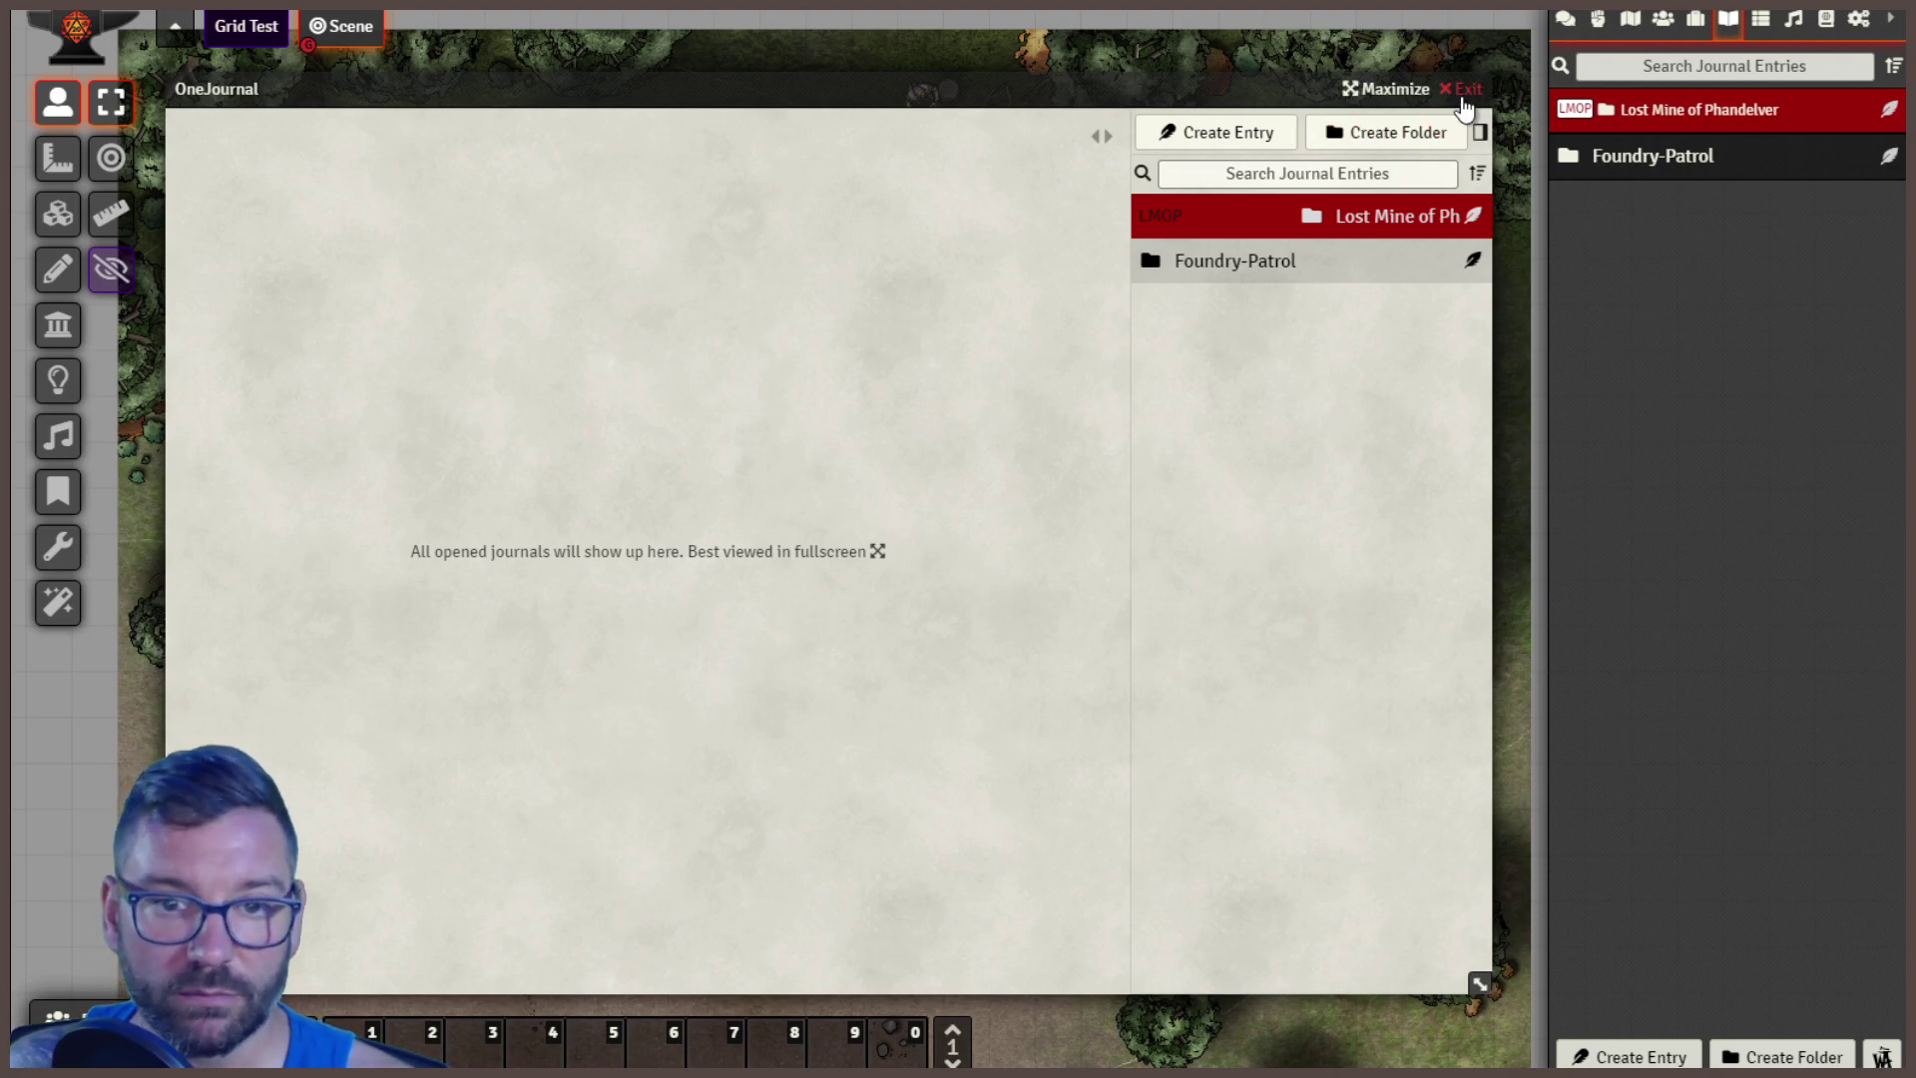
{"action": "left_click", "coordinate": [1463, 92]}
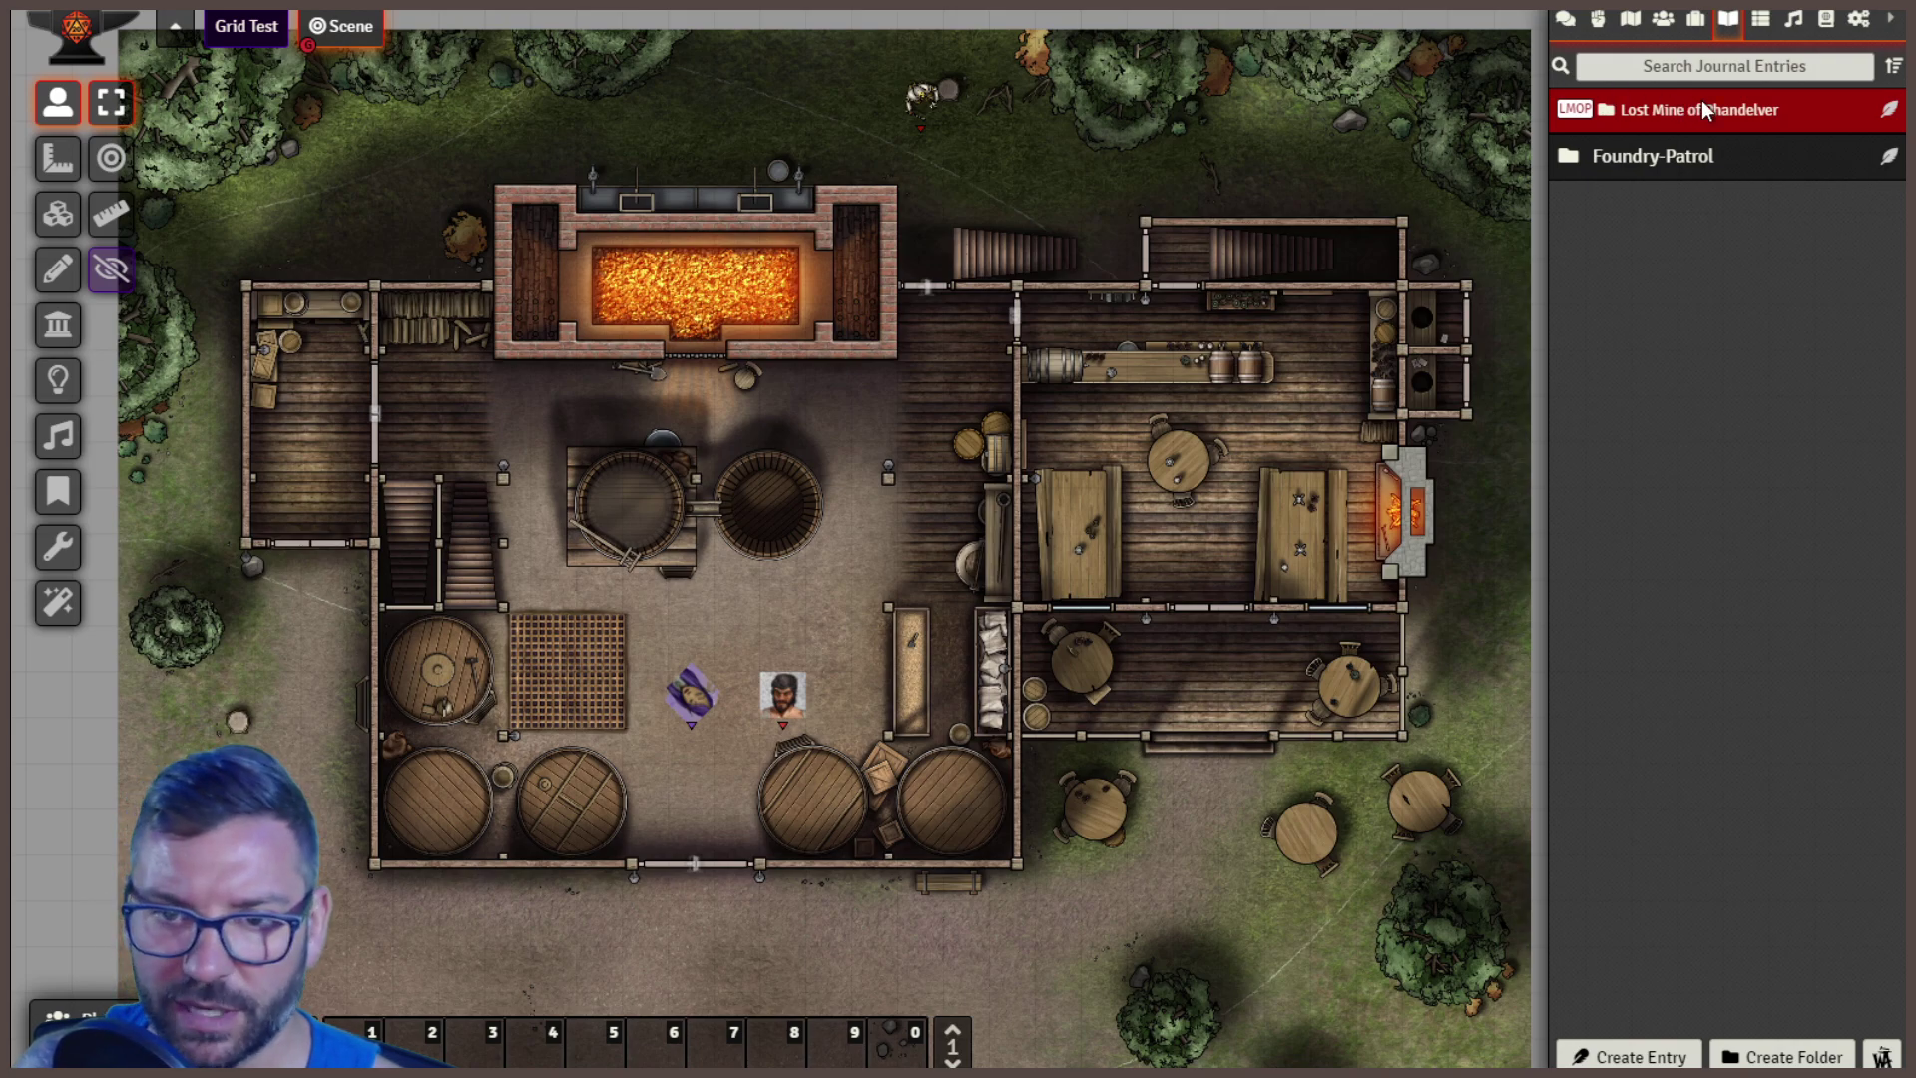
- Create a map pin named "Table of Drunkards" on the round outdoor table just outside the building, south of the porch
{"action": "left_click", "coordinate": [58, 491]}
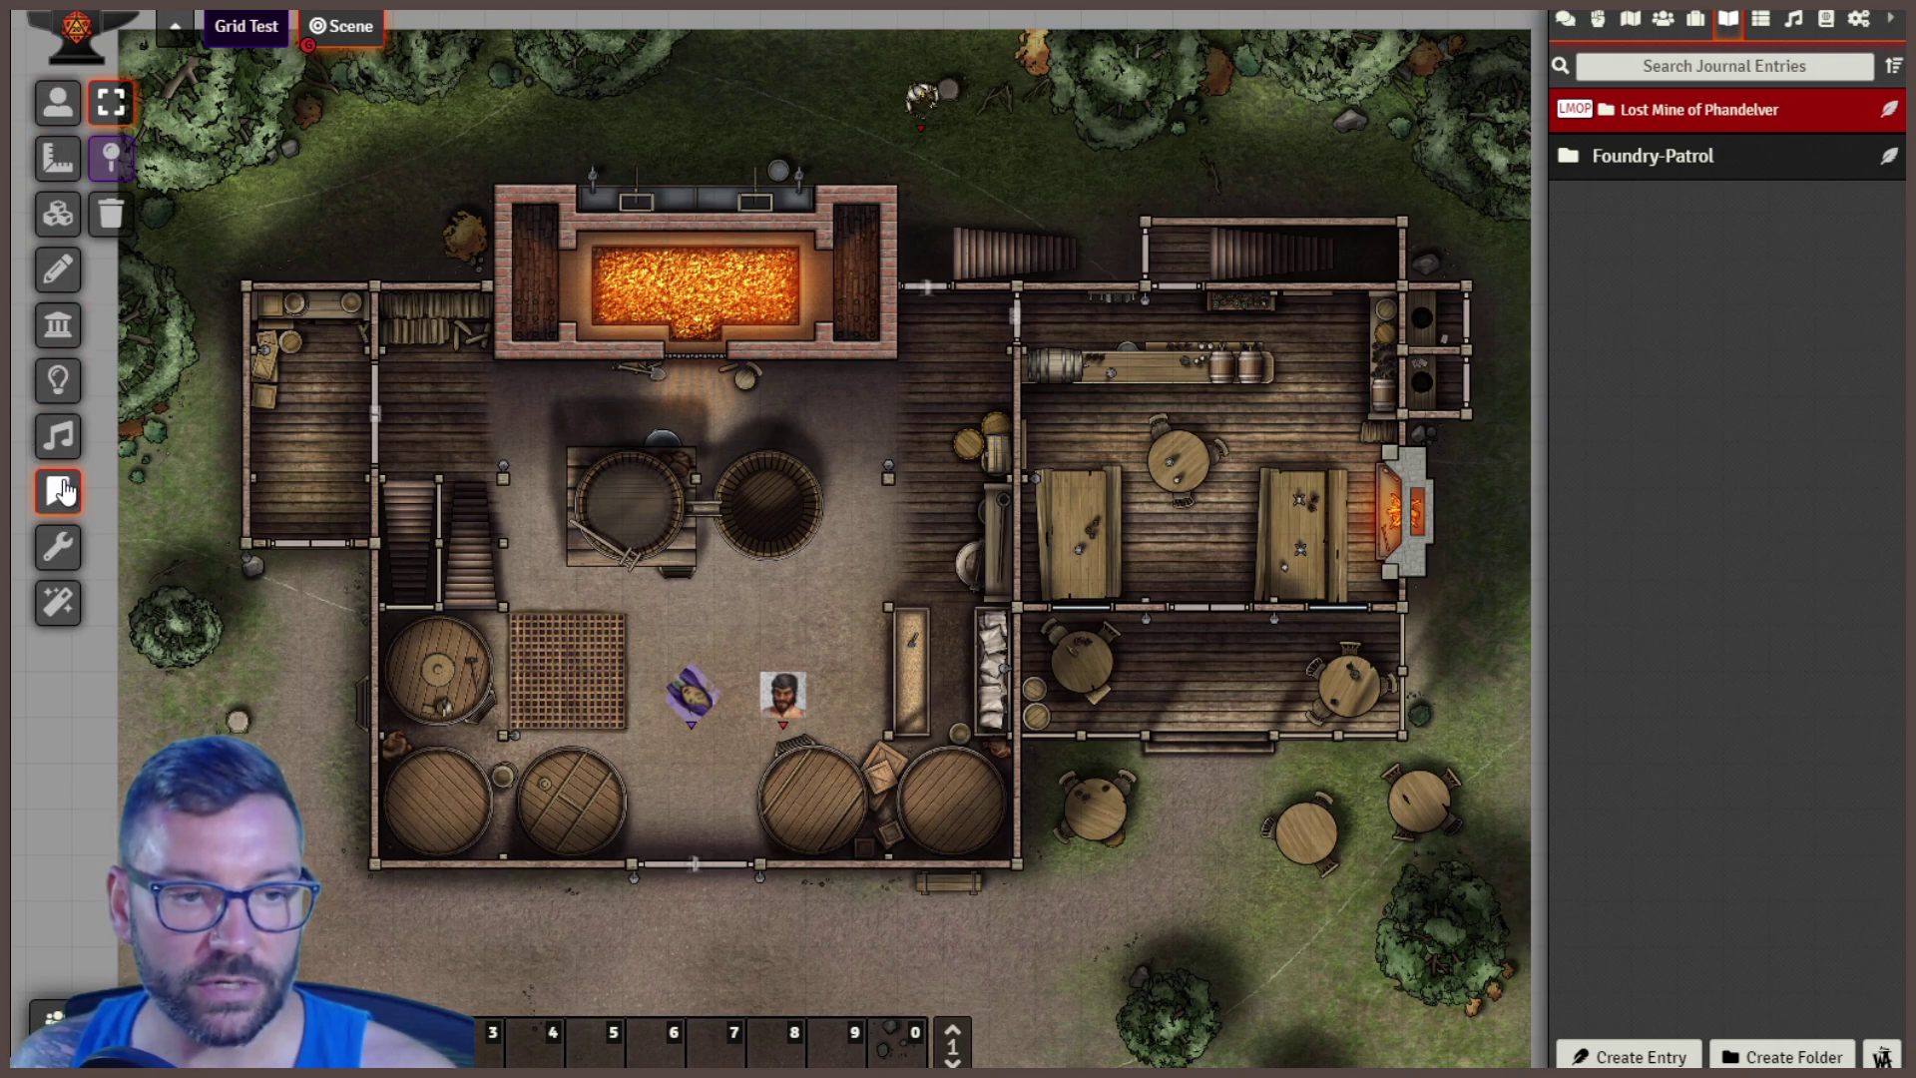
{"action": "left_click", "coordinate": [1095, 805]}
{"action": "left_click", "coordinate": [855, 544]}
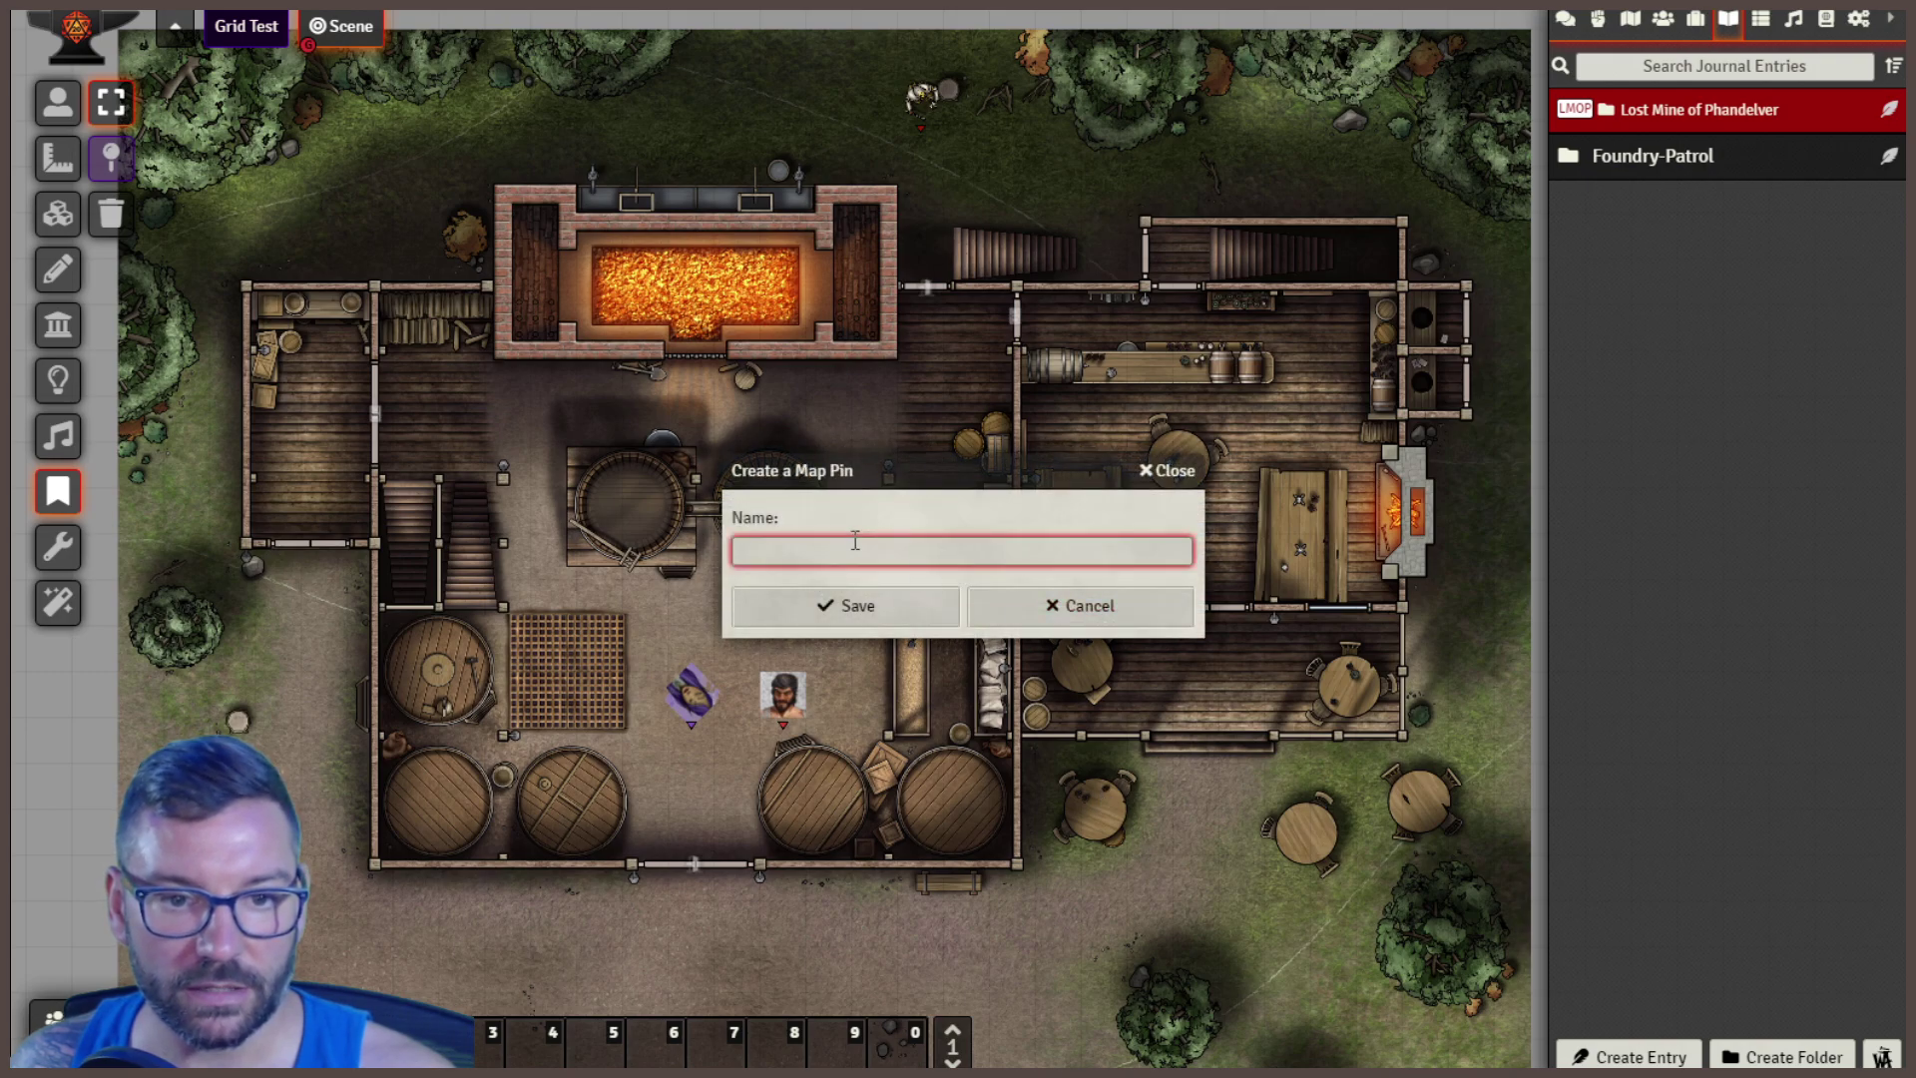
{"action": "type", "text": "Table o"}
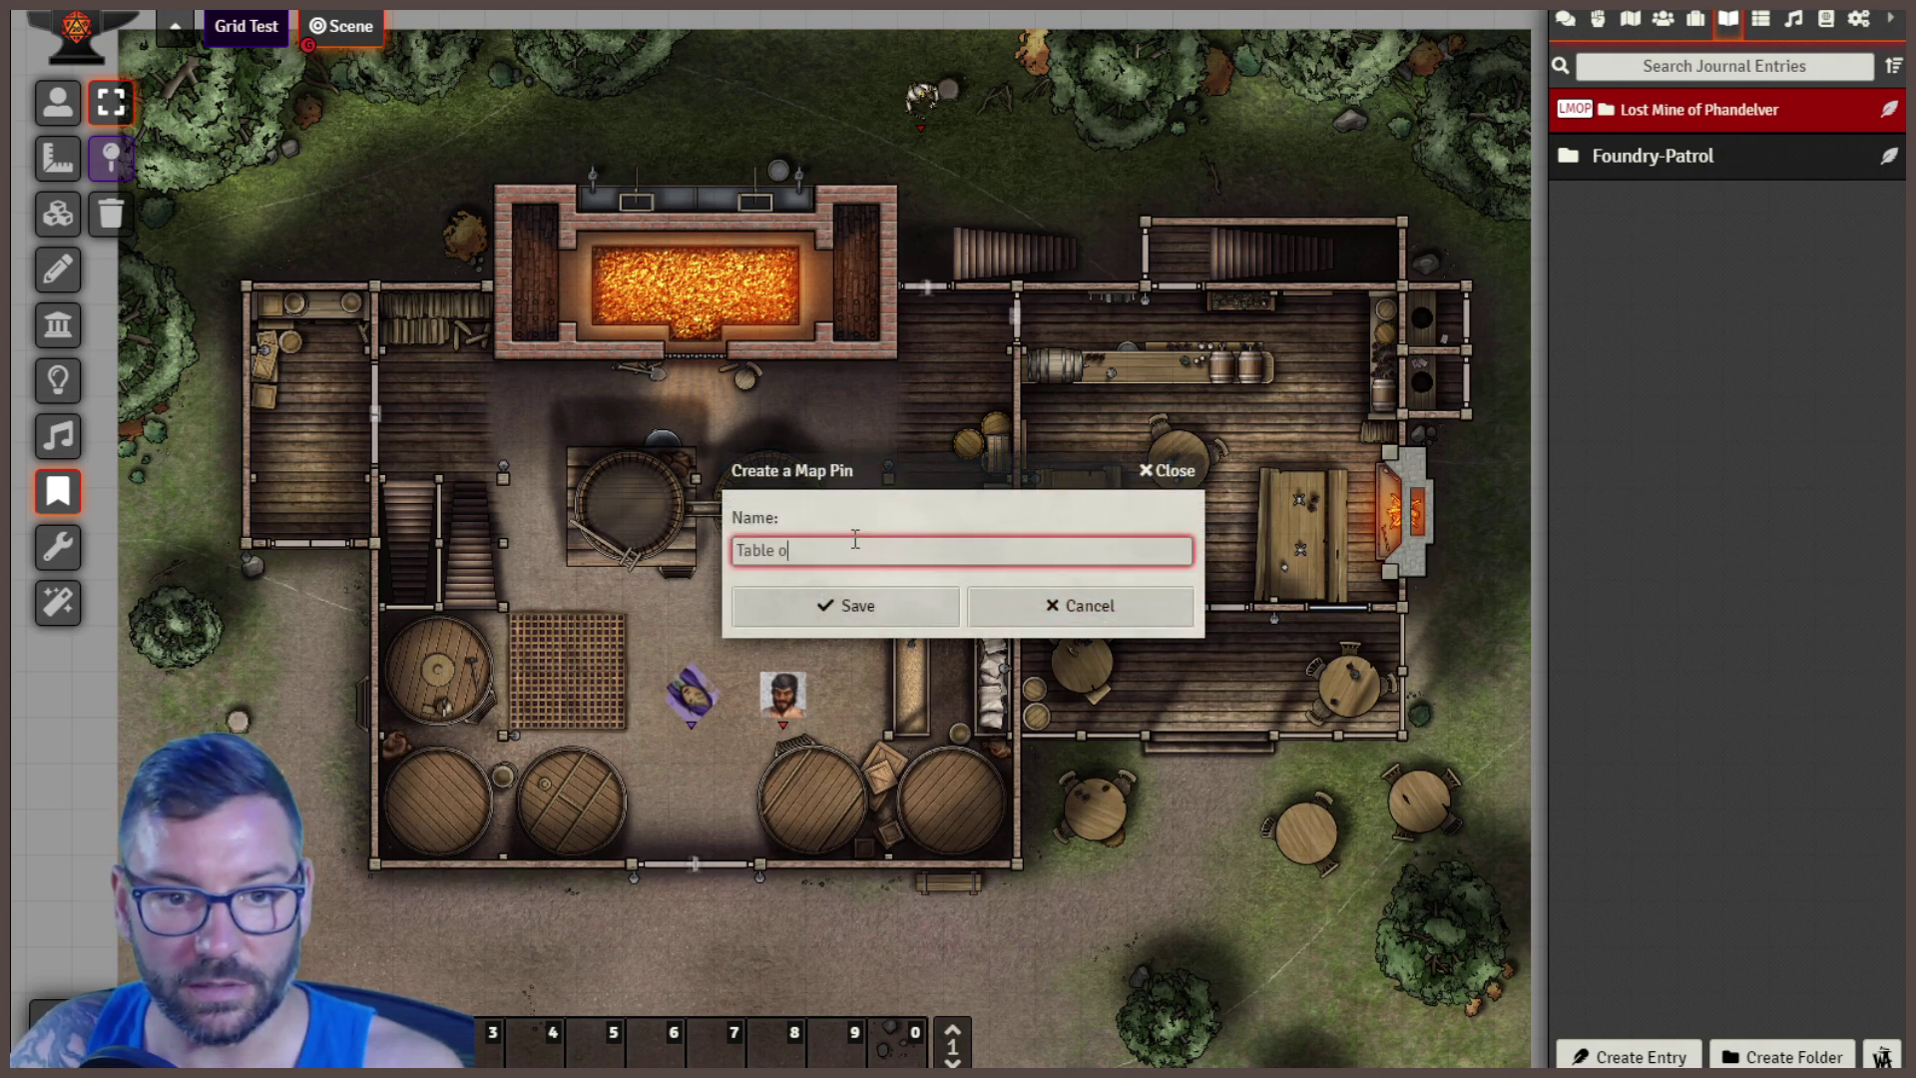
{"action": "type", "text": "d"}
{"action": "key", "text": "BackSpace"}
{"action": "type", "text": "f Dr"}
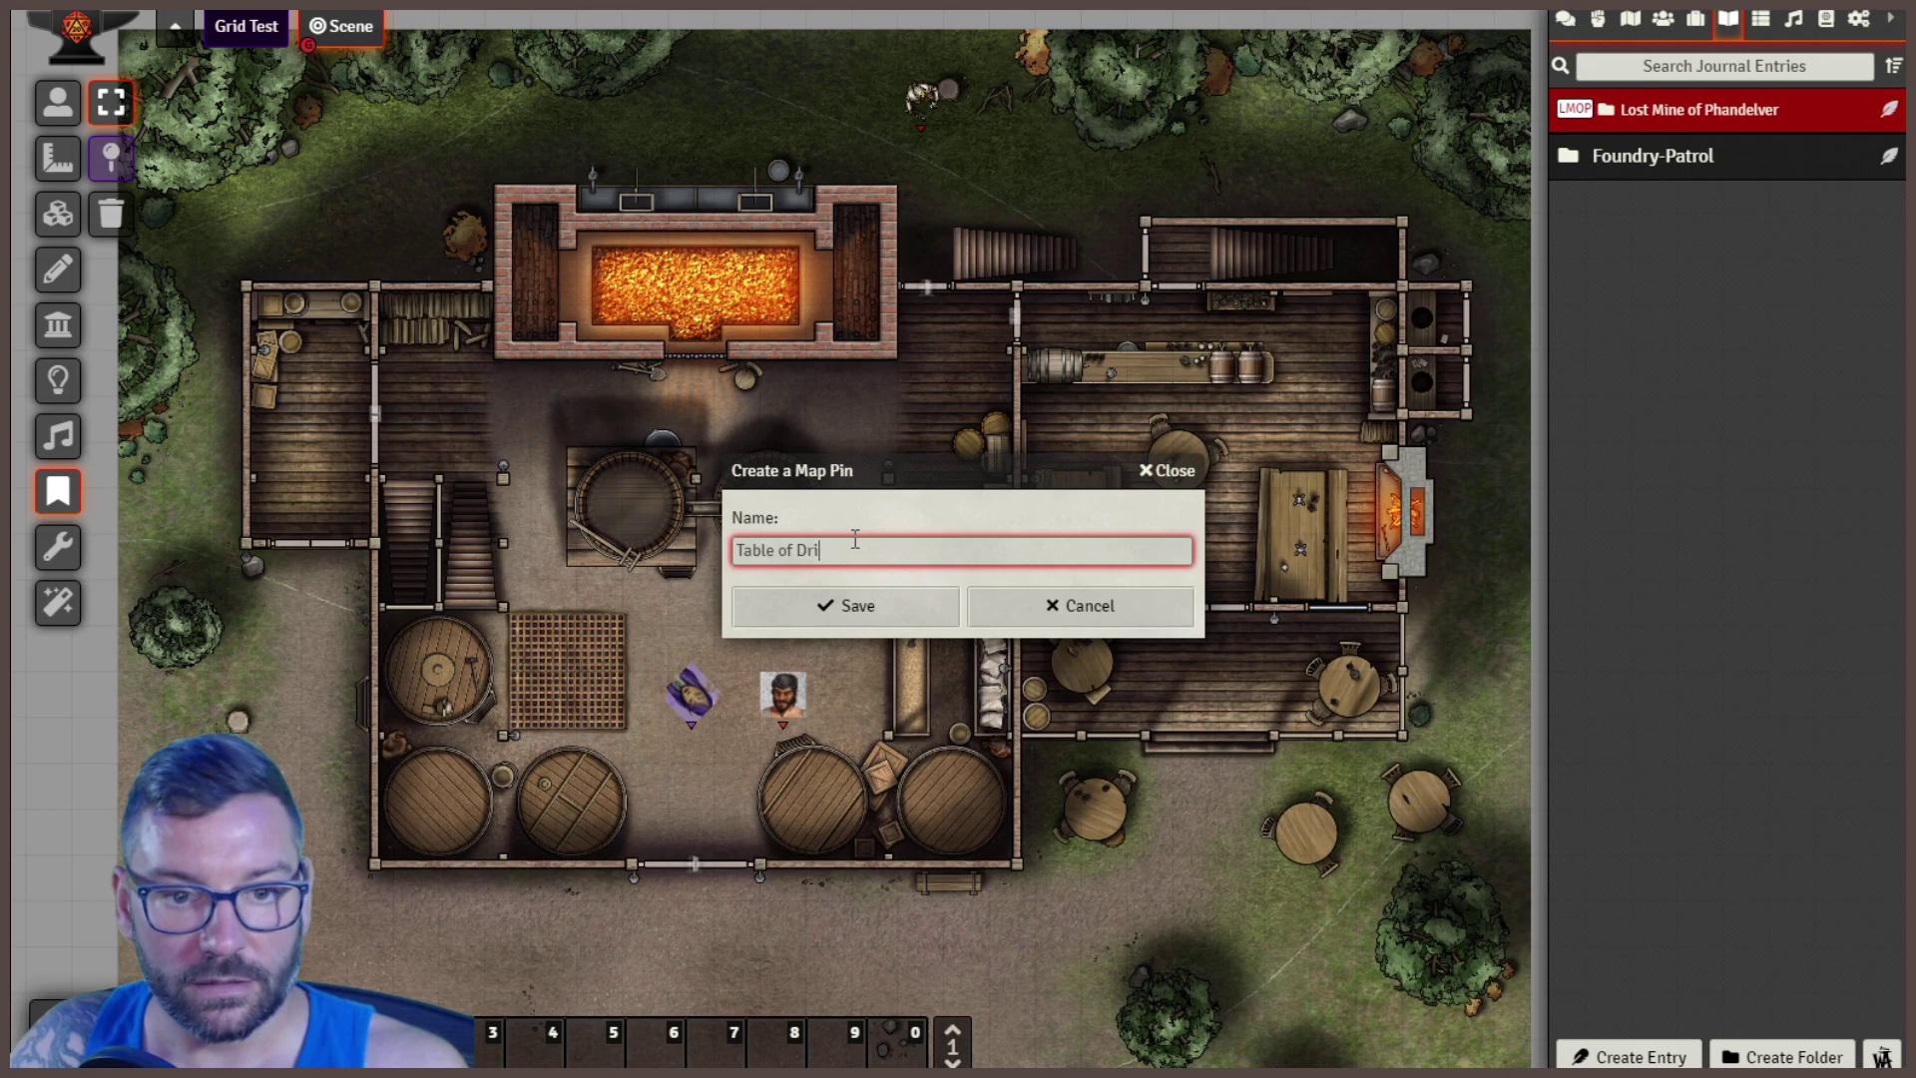
{"action": "type", "text": "un"}
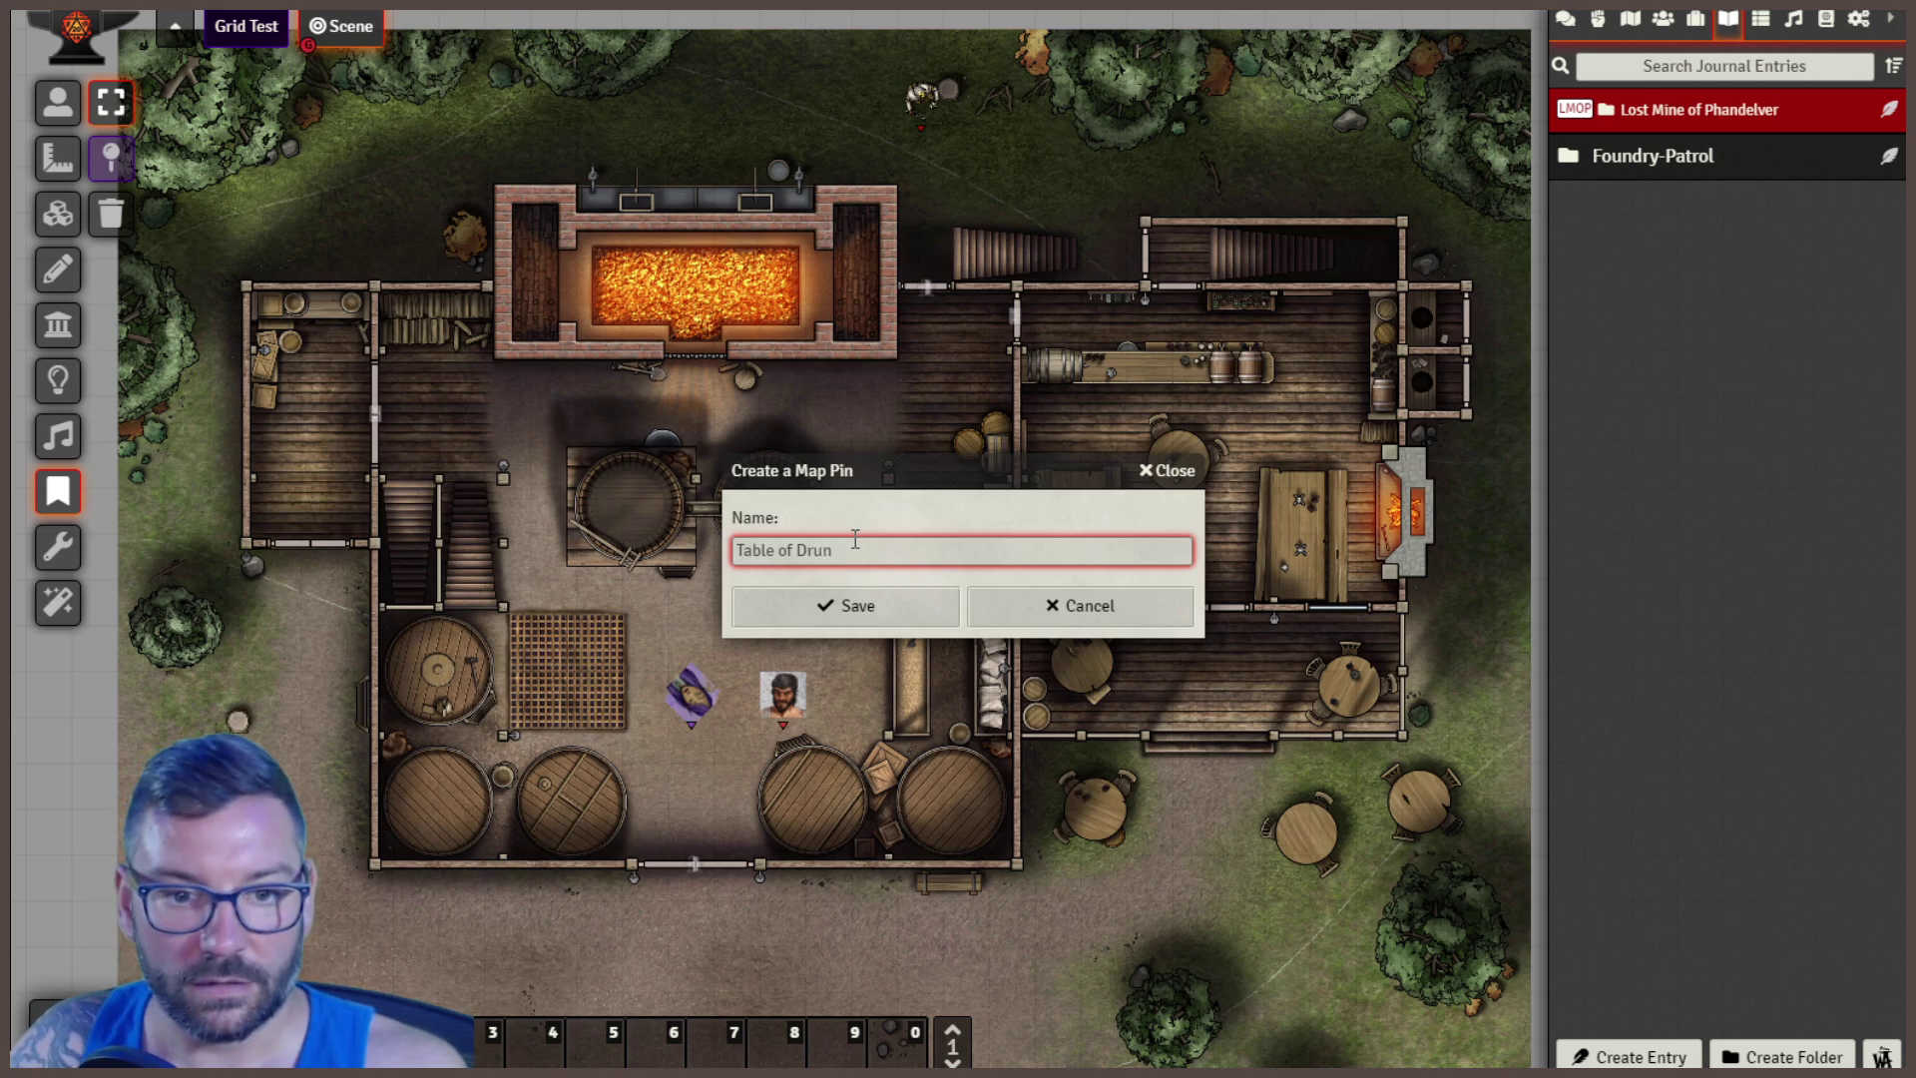
{"action": "type", "text": "kards"}
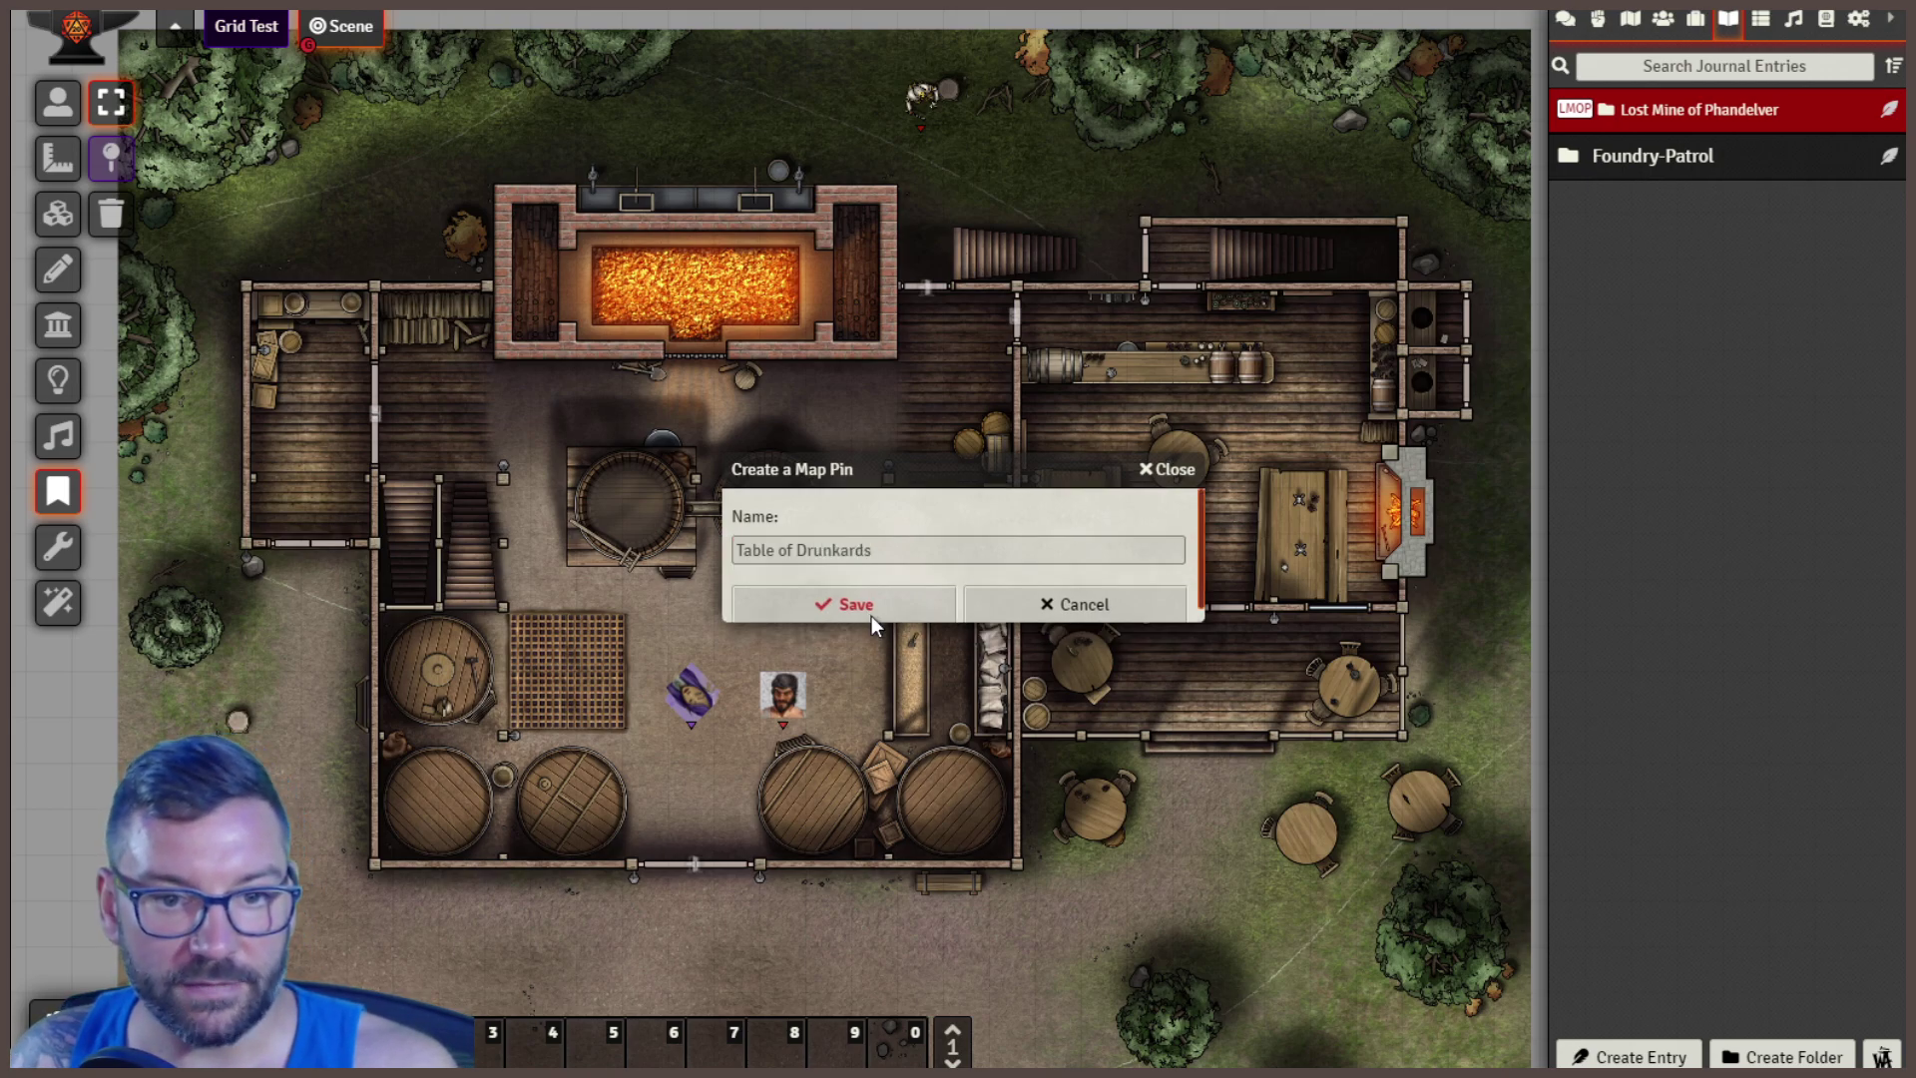
{"action": "left_click", "coordinate": [871, 609]}
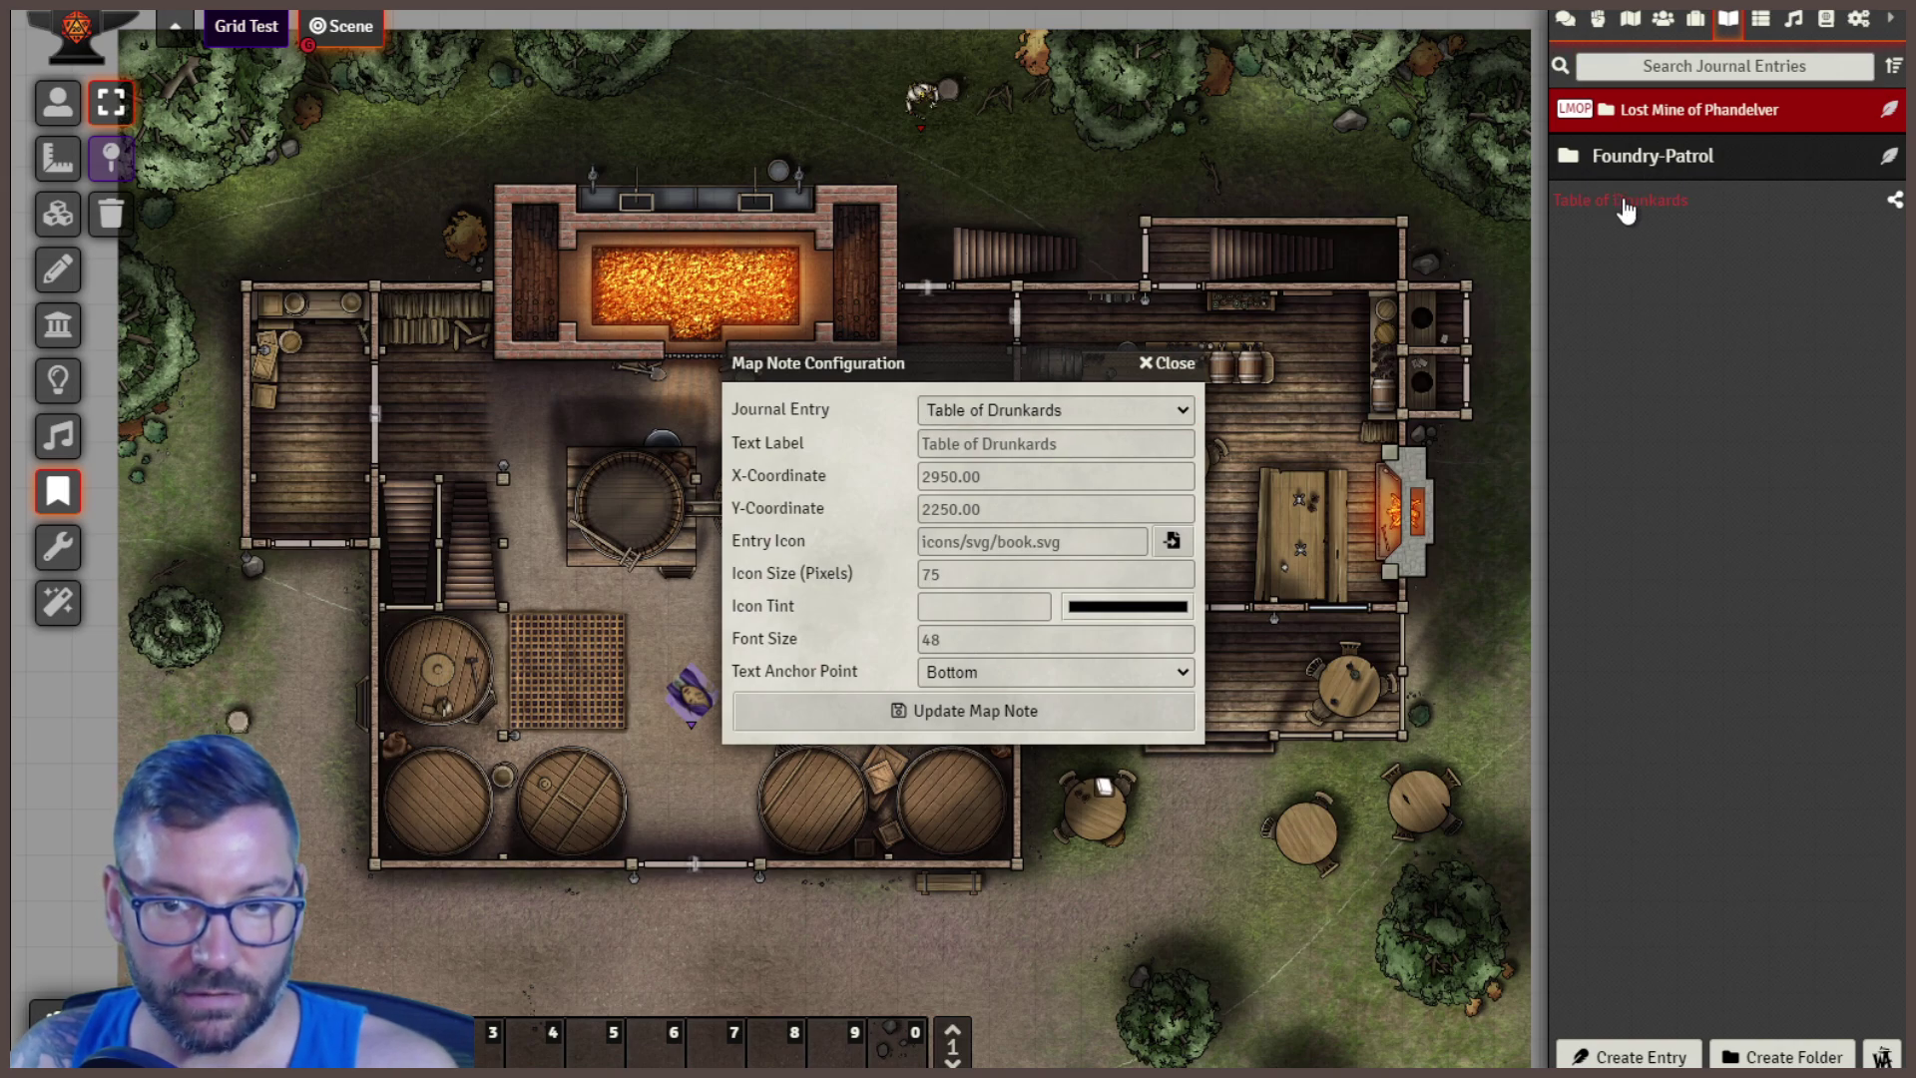
- Set the Table of Drunkards map note's entry icon to icons/svg/tankard.svg and update the note
{"action": "left_click_drag", "start_coordinate": [1006, 366], "coordinate": [1201, 348]}
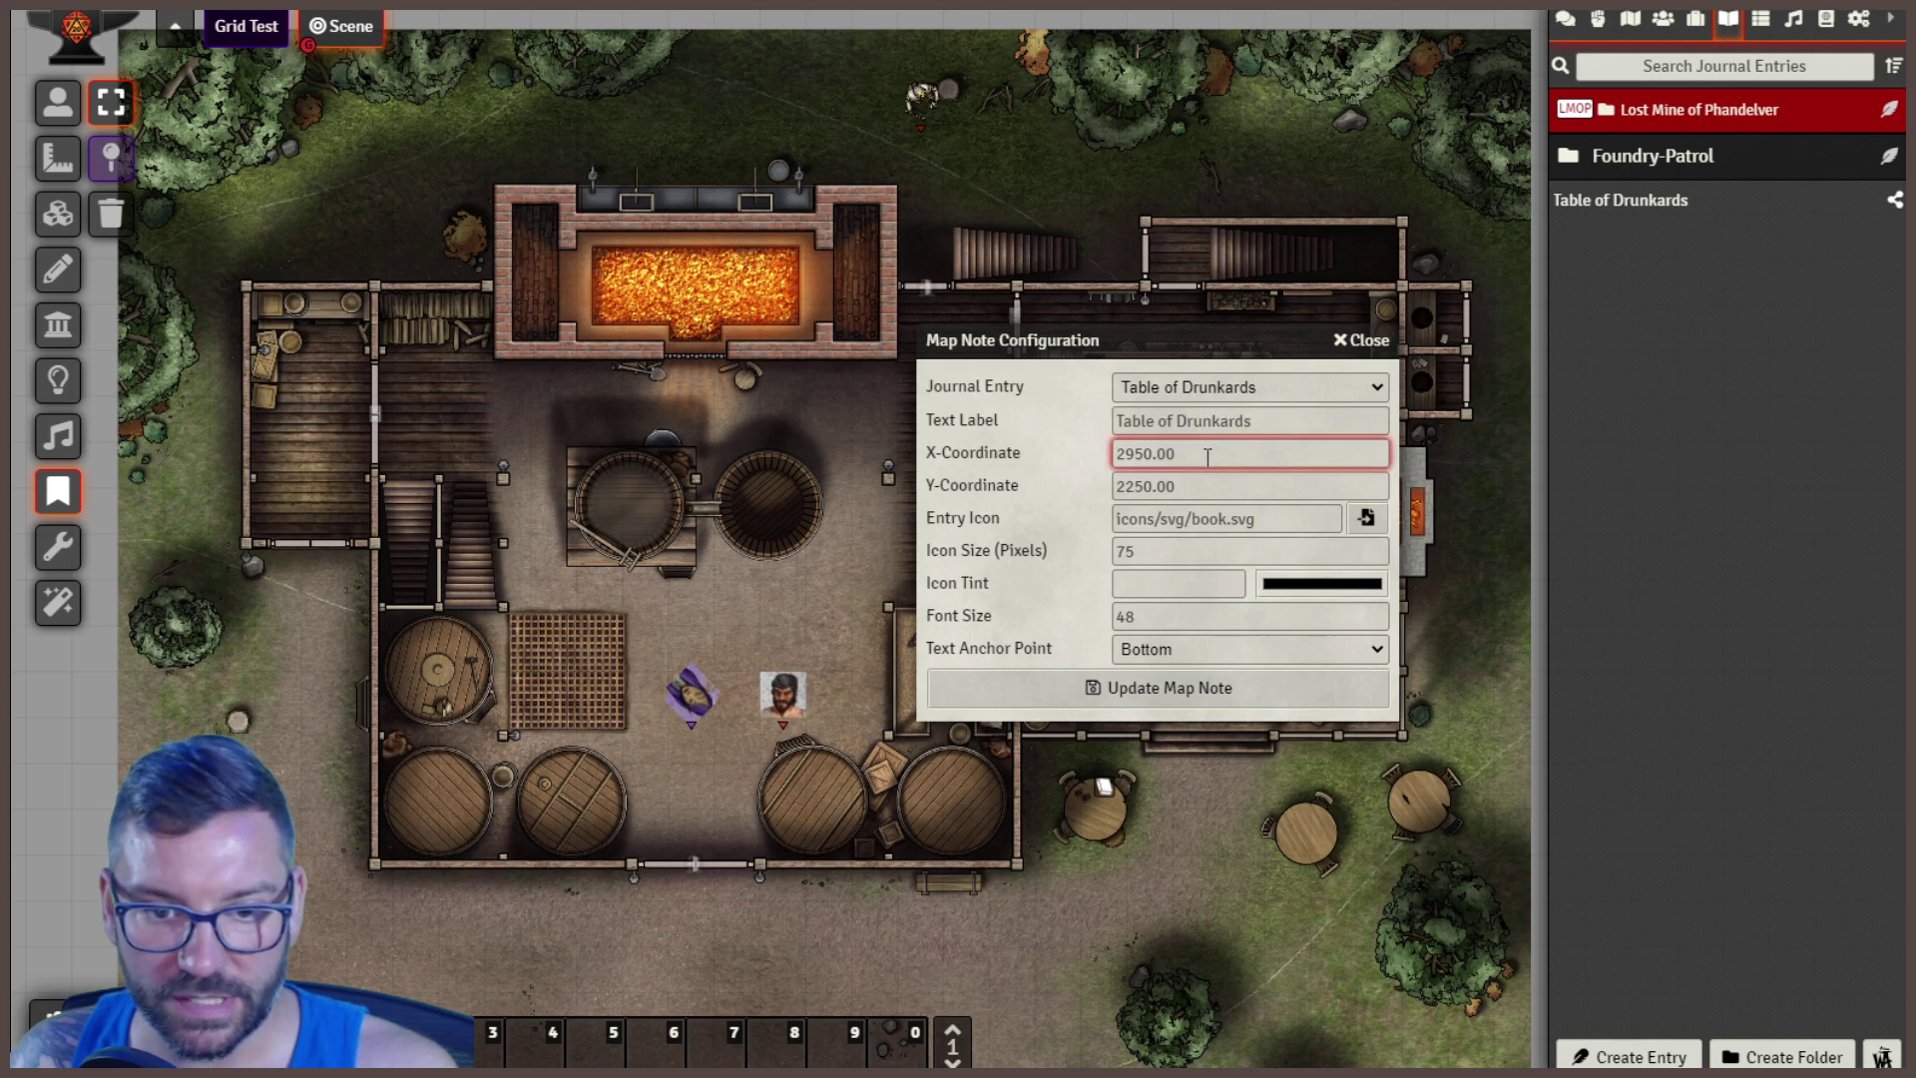
{"action": "left_click", "coordinate": [1366, 518]}
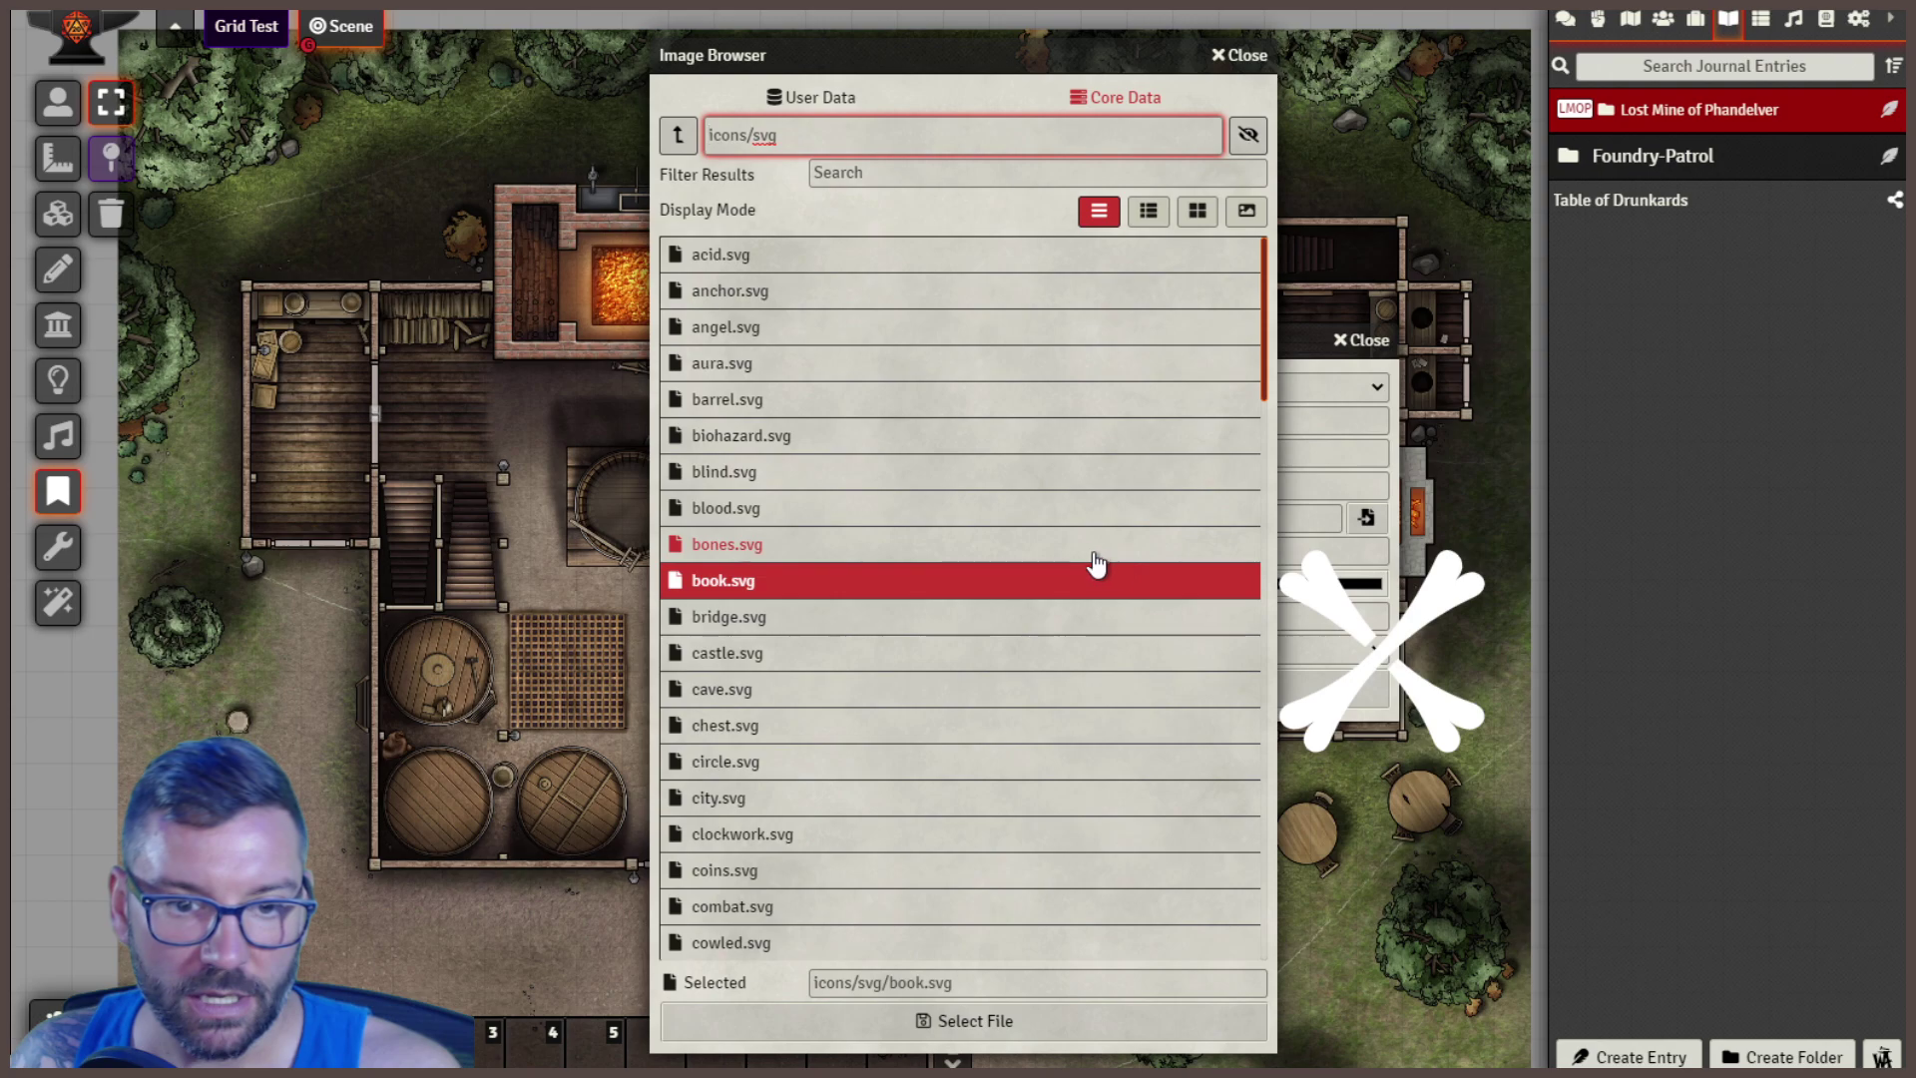
{"action": "left_click", "coordinate": [733, 401]}
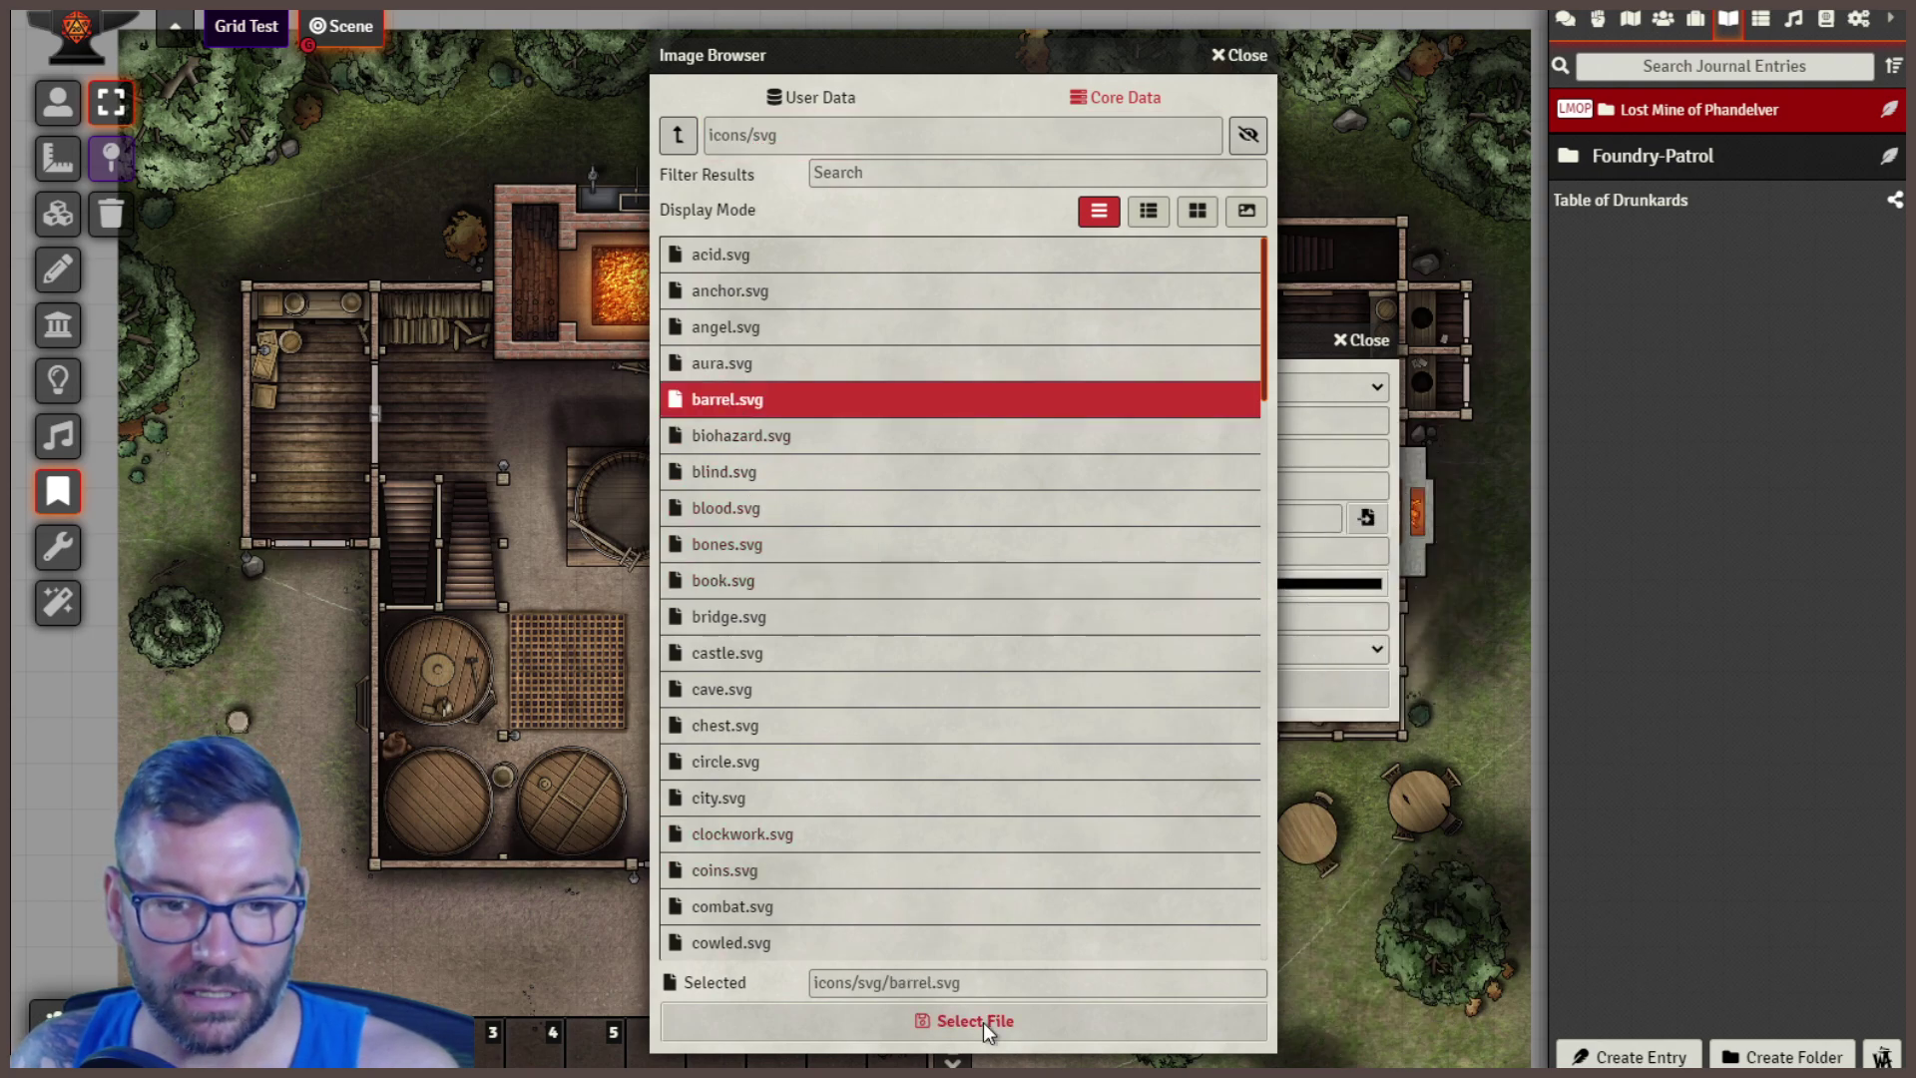
{"action": "scroll", "coordinate": [908, 798], "scroll_direction": "down", "scroll_amount": 20}
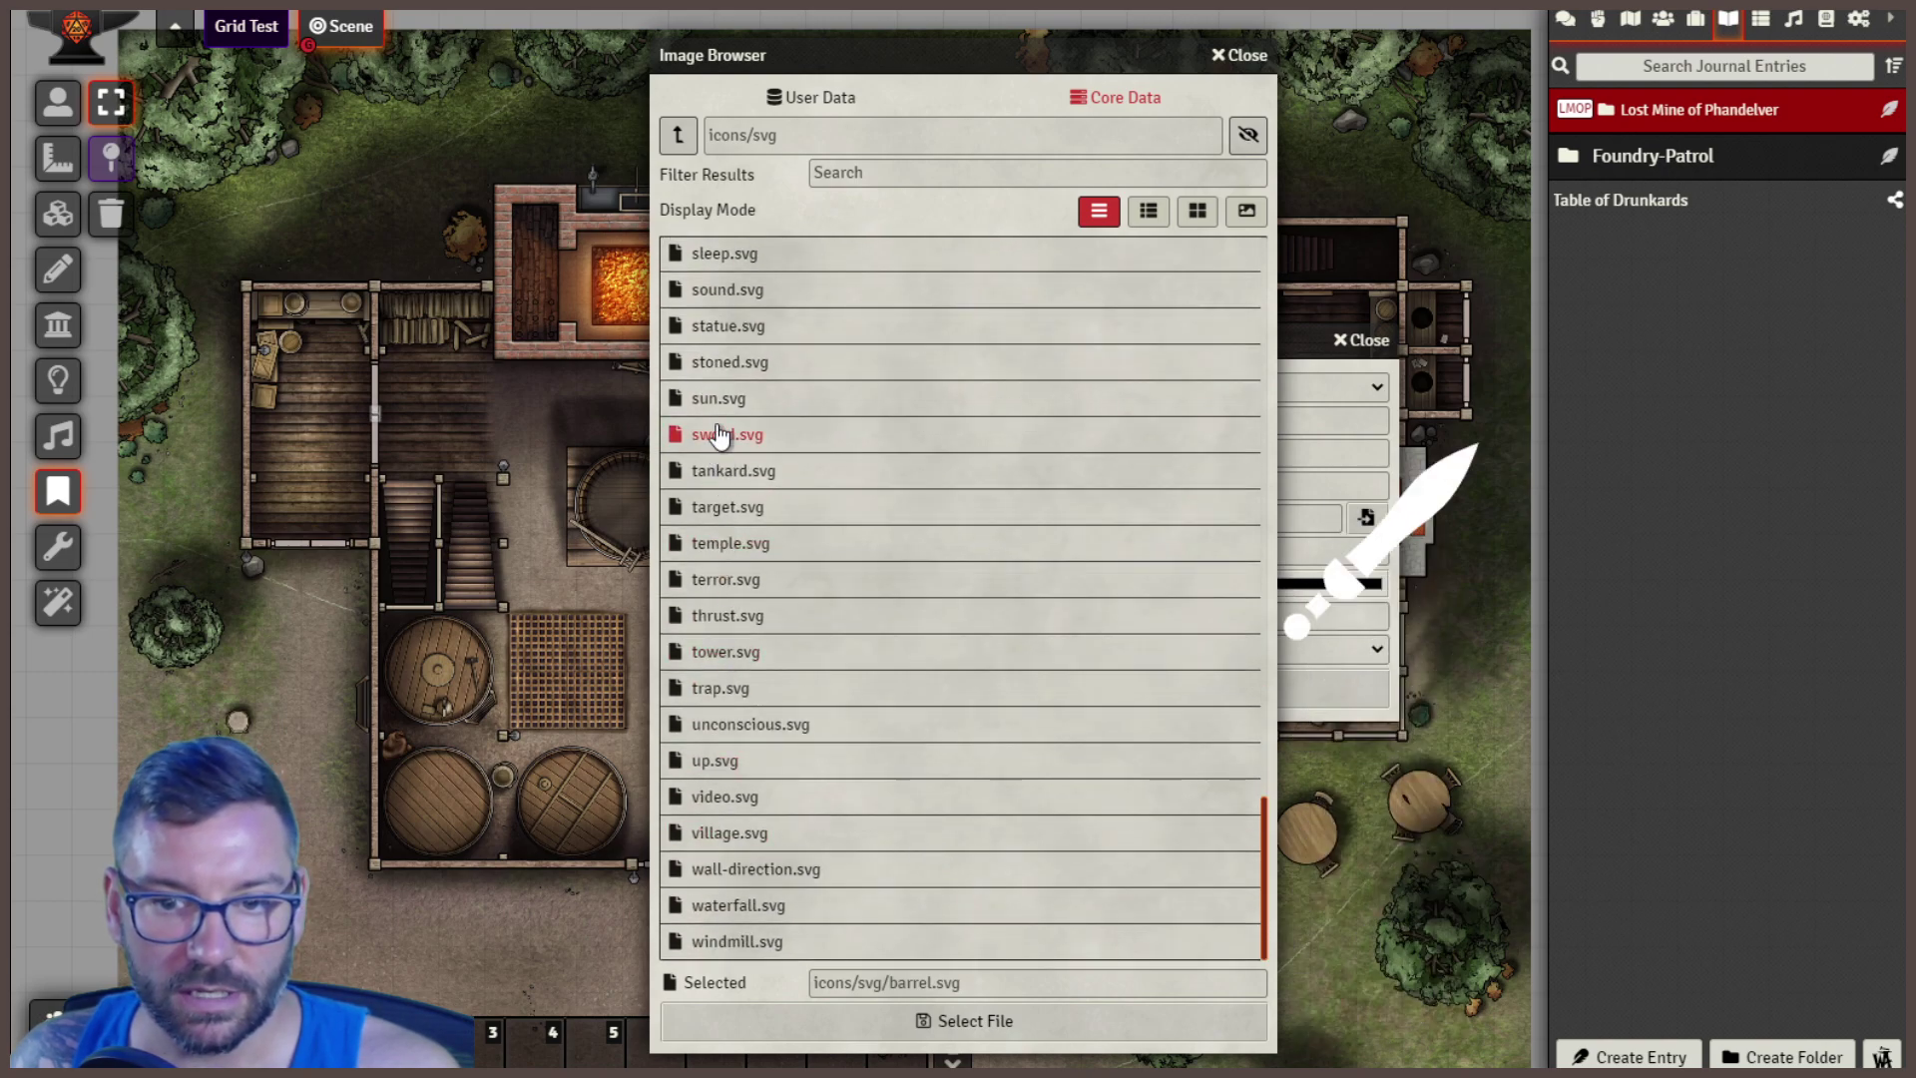
{"action": "left_click", "coordinate": [729, 471]}
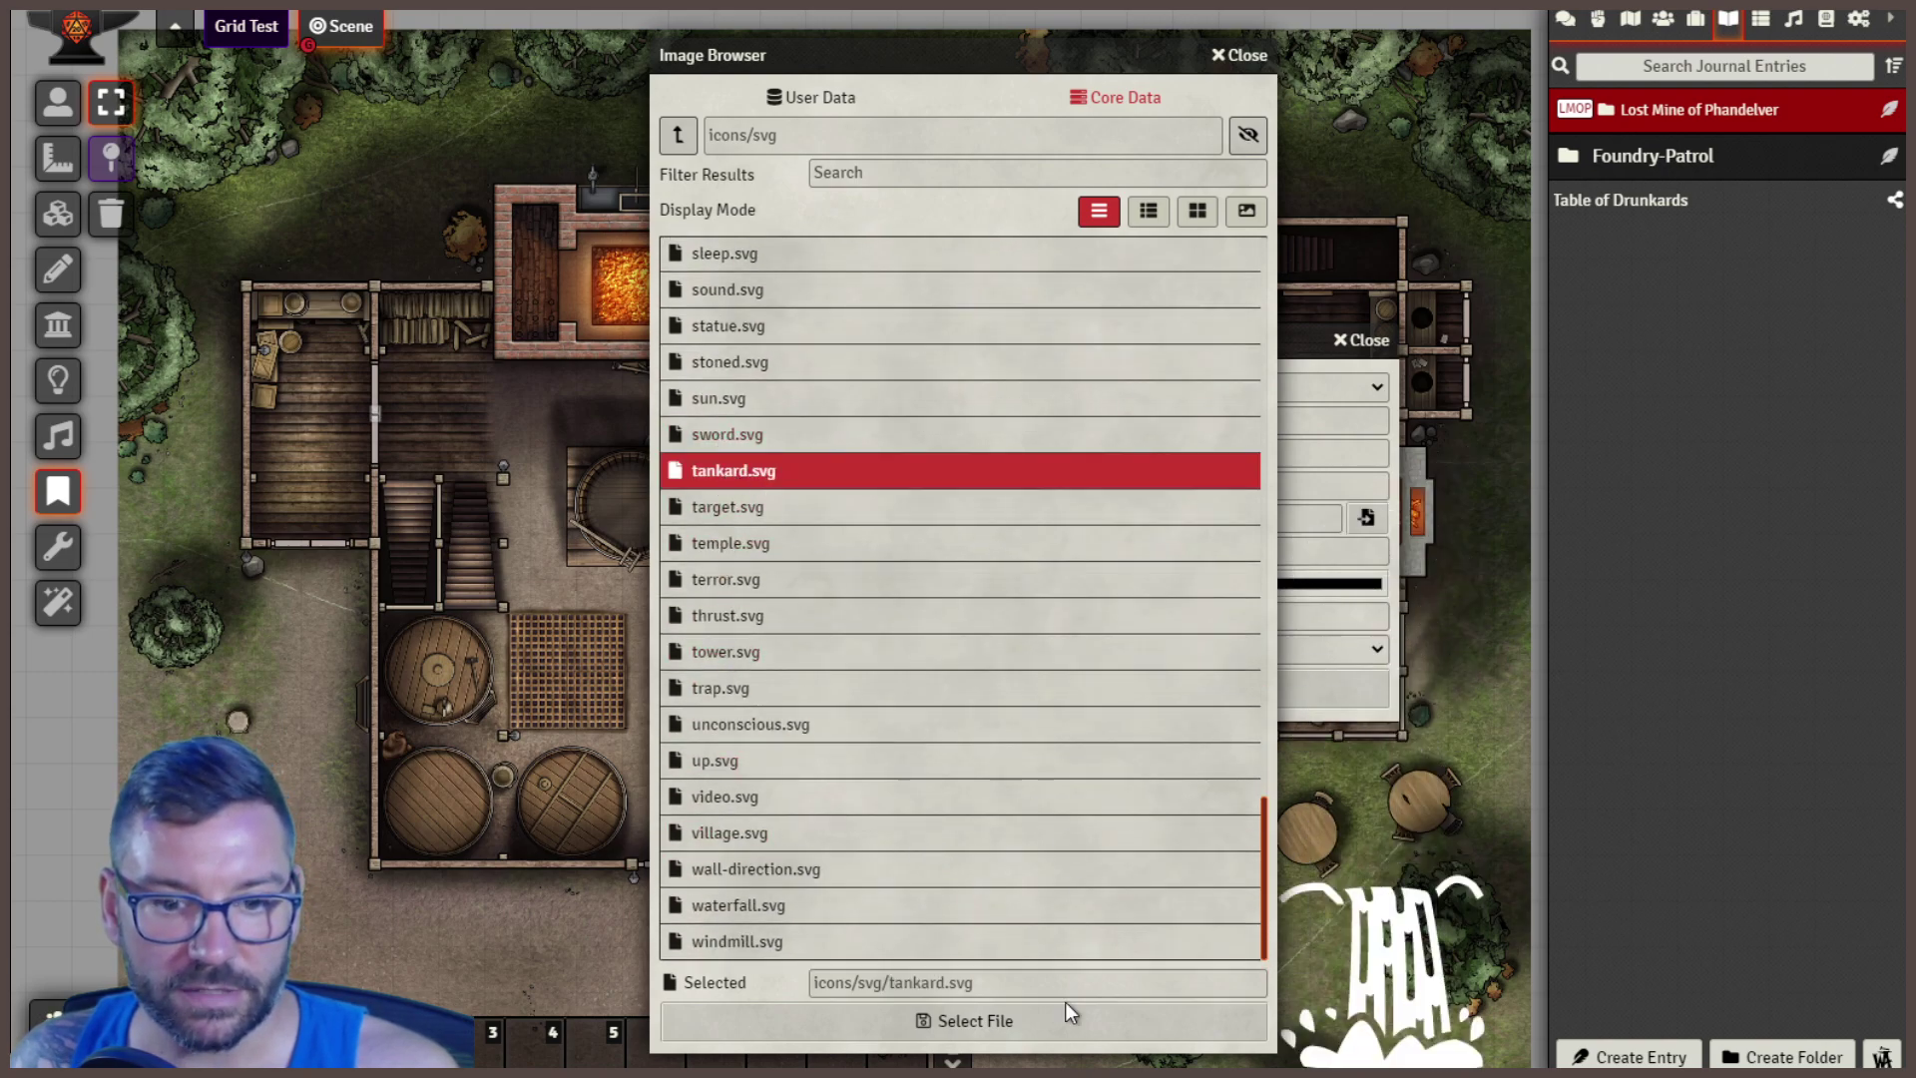
{"action": "left_click", "coordinate": [978, 1021]}
{"action": "left_click", "coordinate": [1217, 690]}
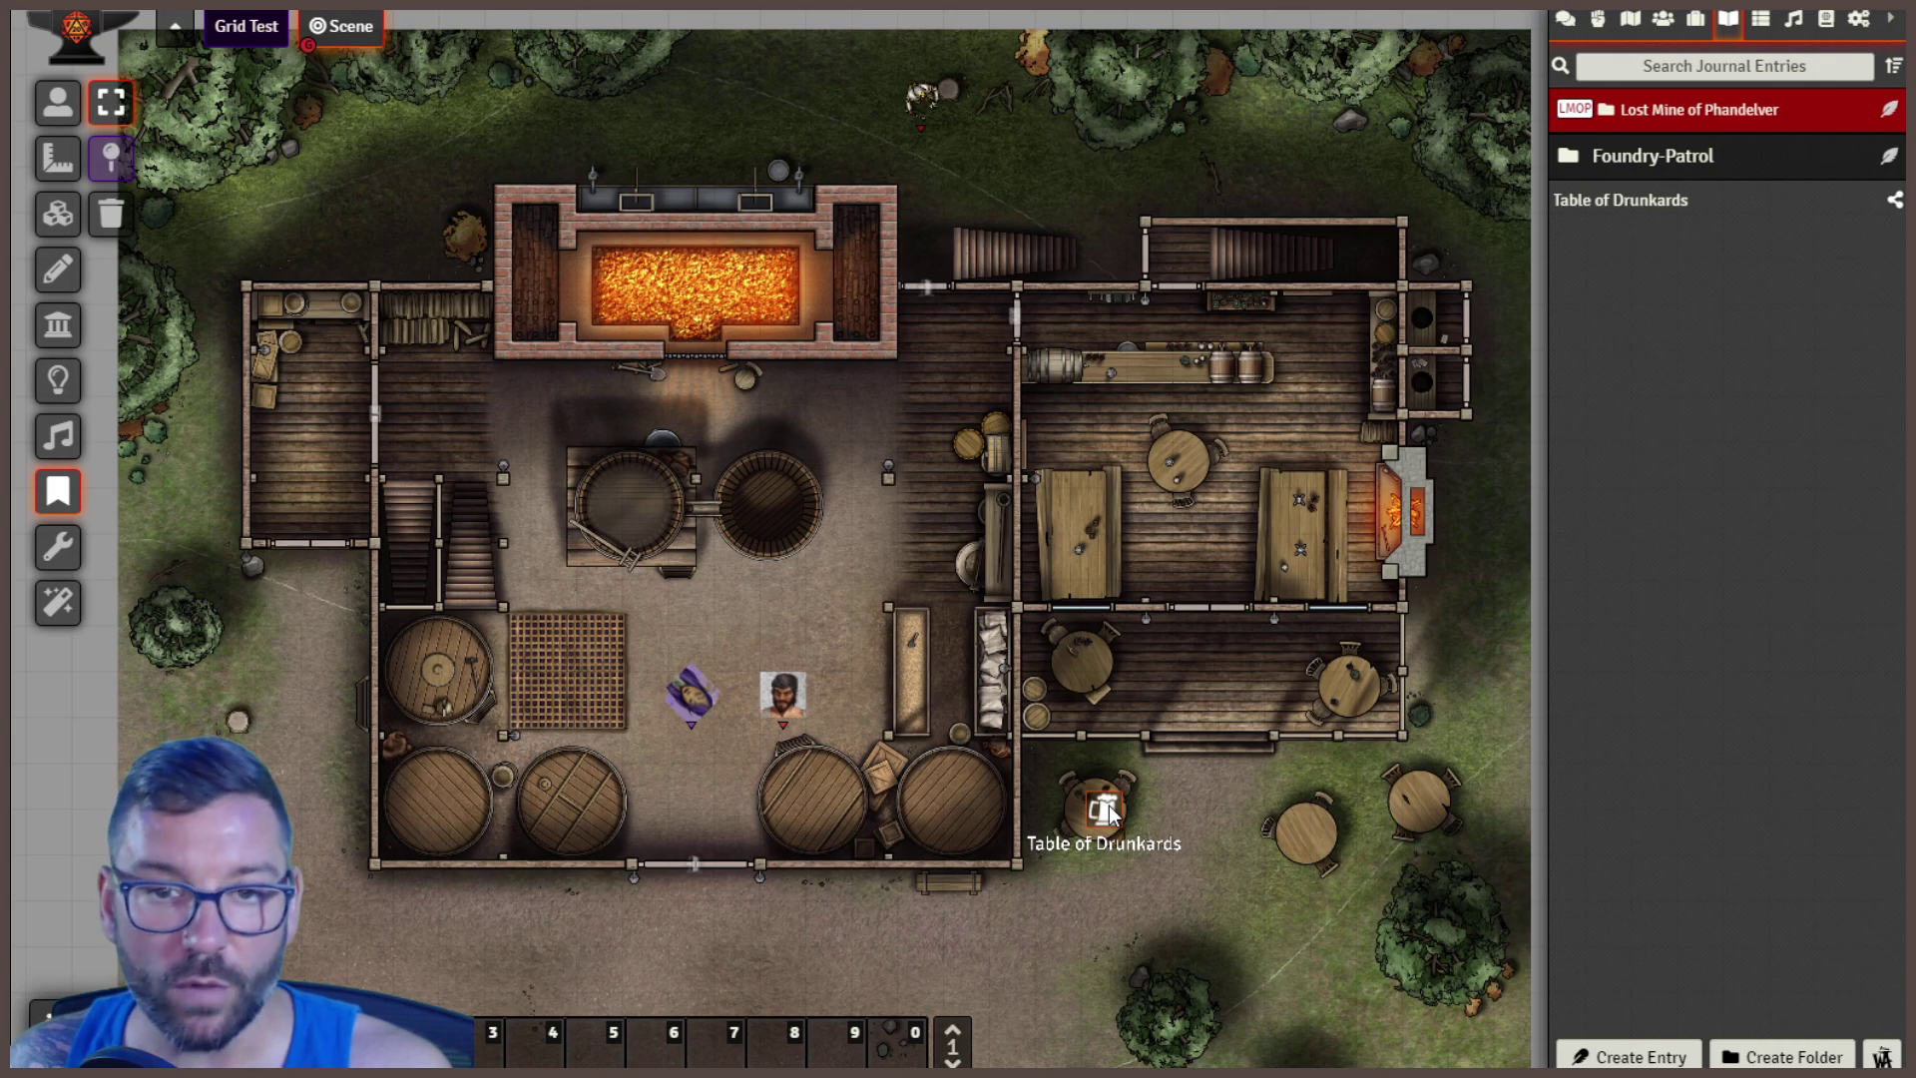
- Switch to the token layer and back to the notes layer, and open the tankard pin's journal entry
{"action": "left_click", "coordinate": [57, 101]}
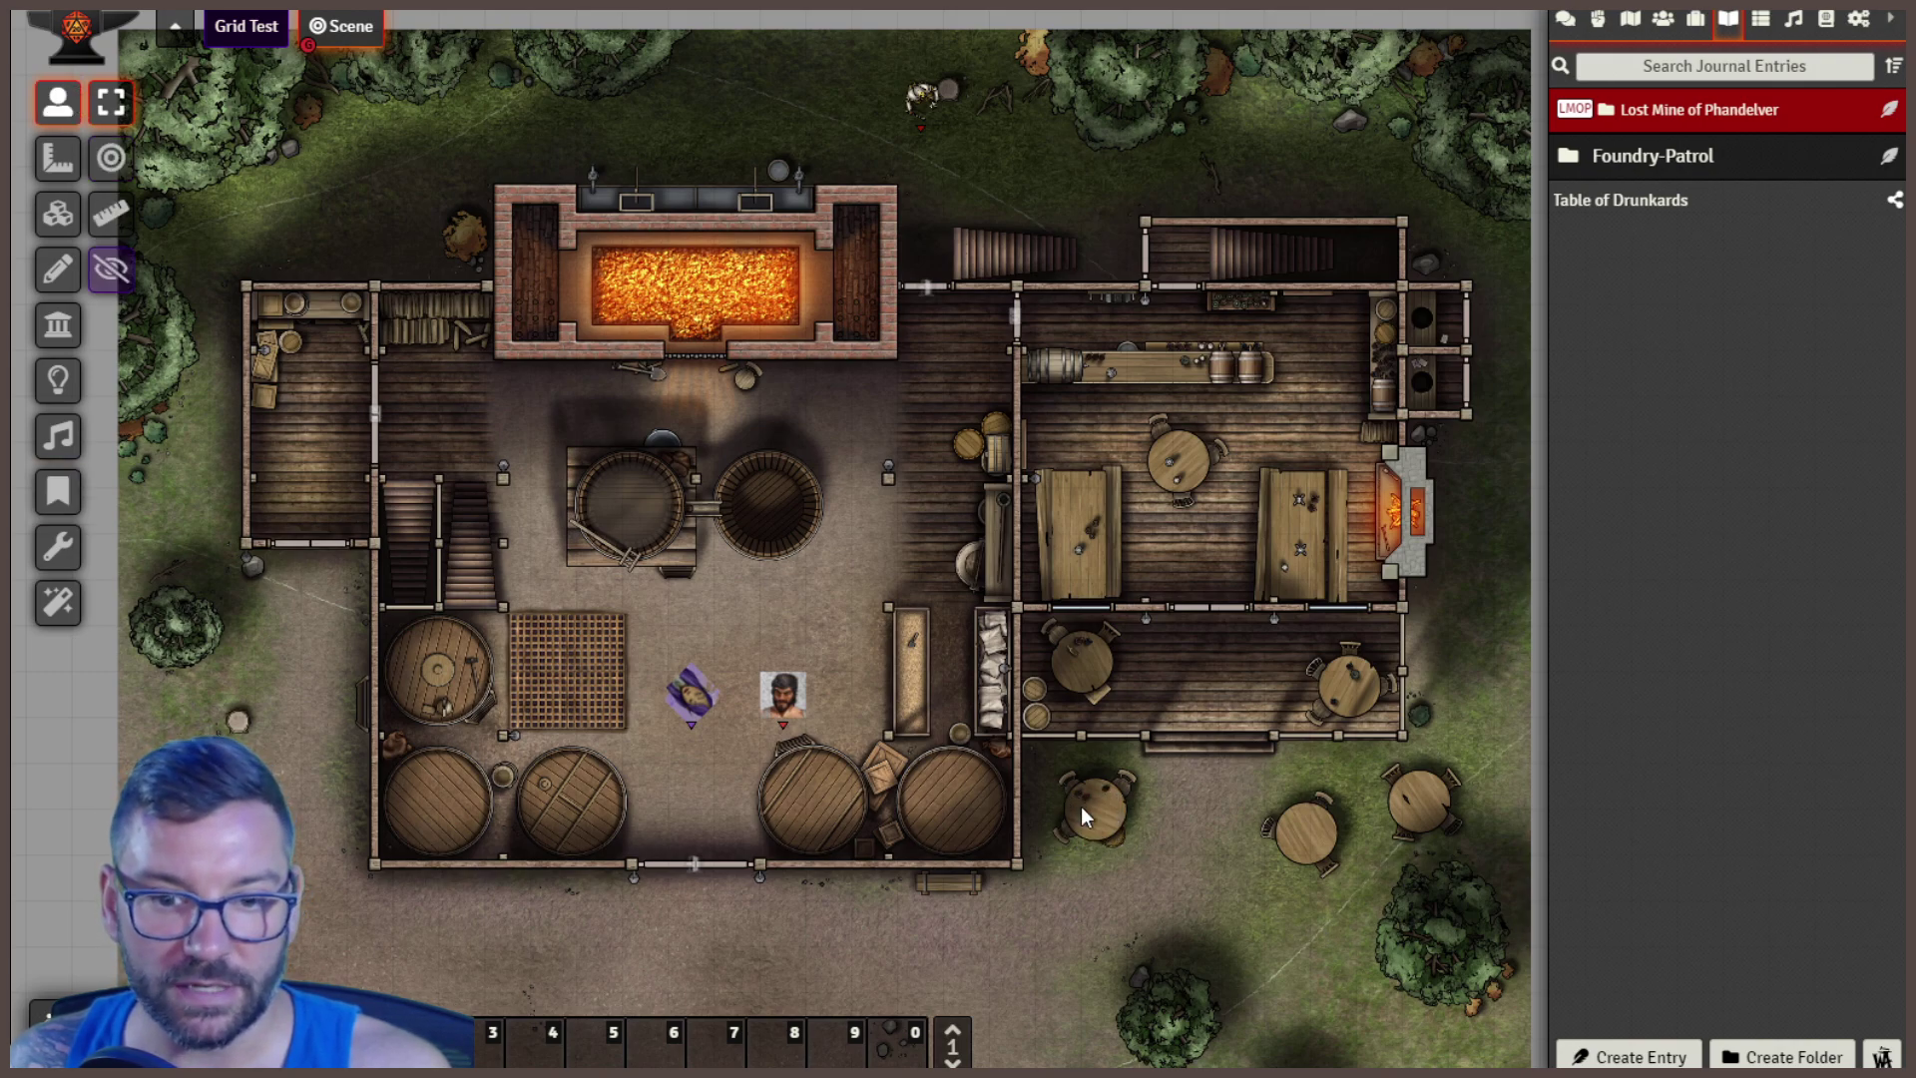
{"action": "left_click", "coordinate": [57, 491]}
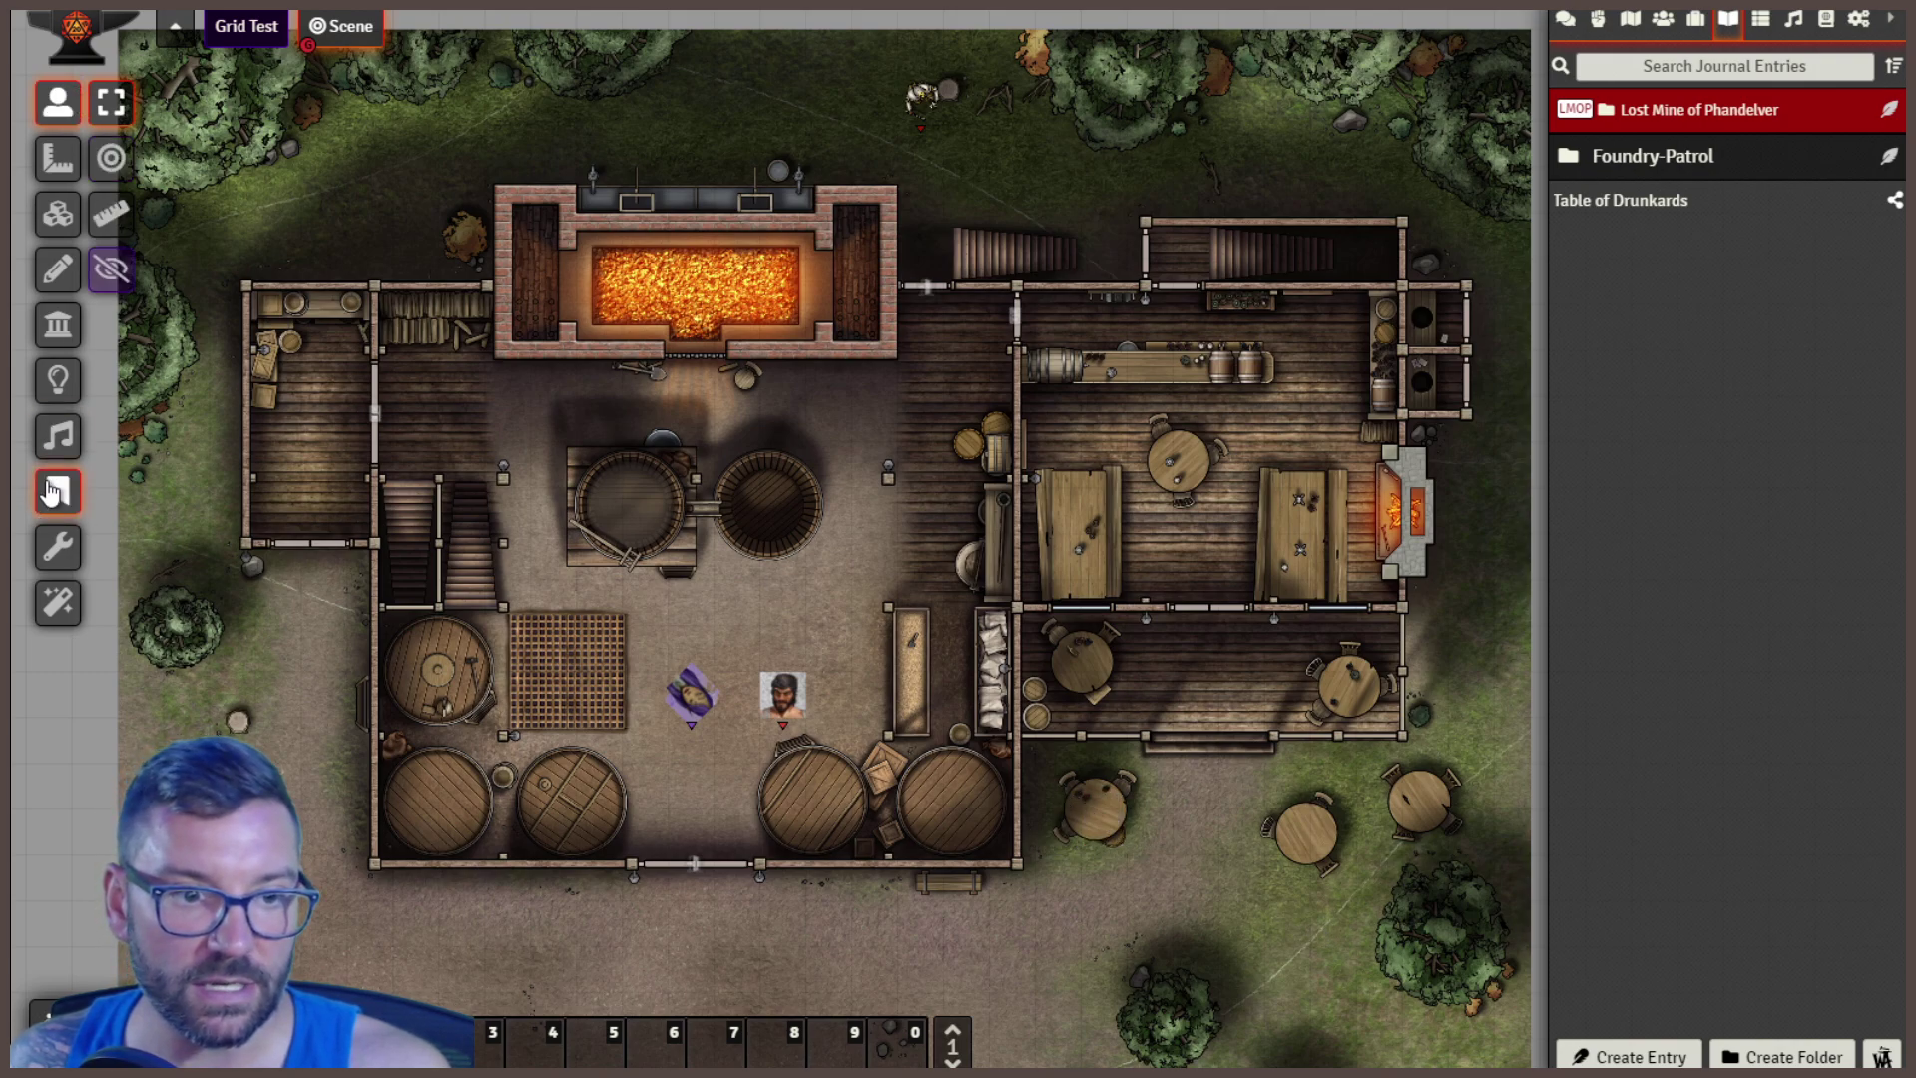
{"action": "double_click", "coordinate": [1111, 814]}
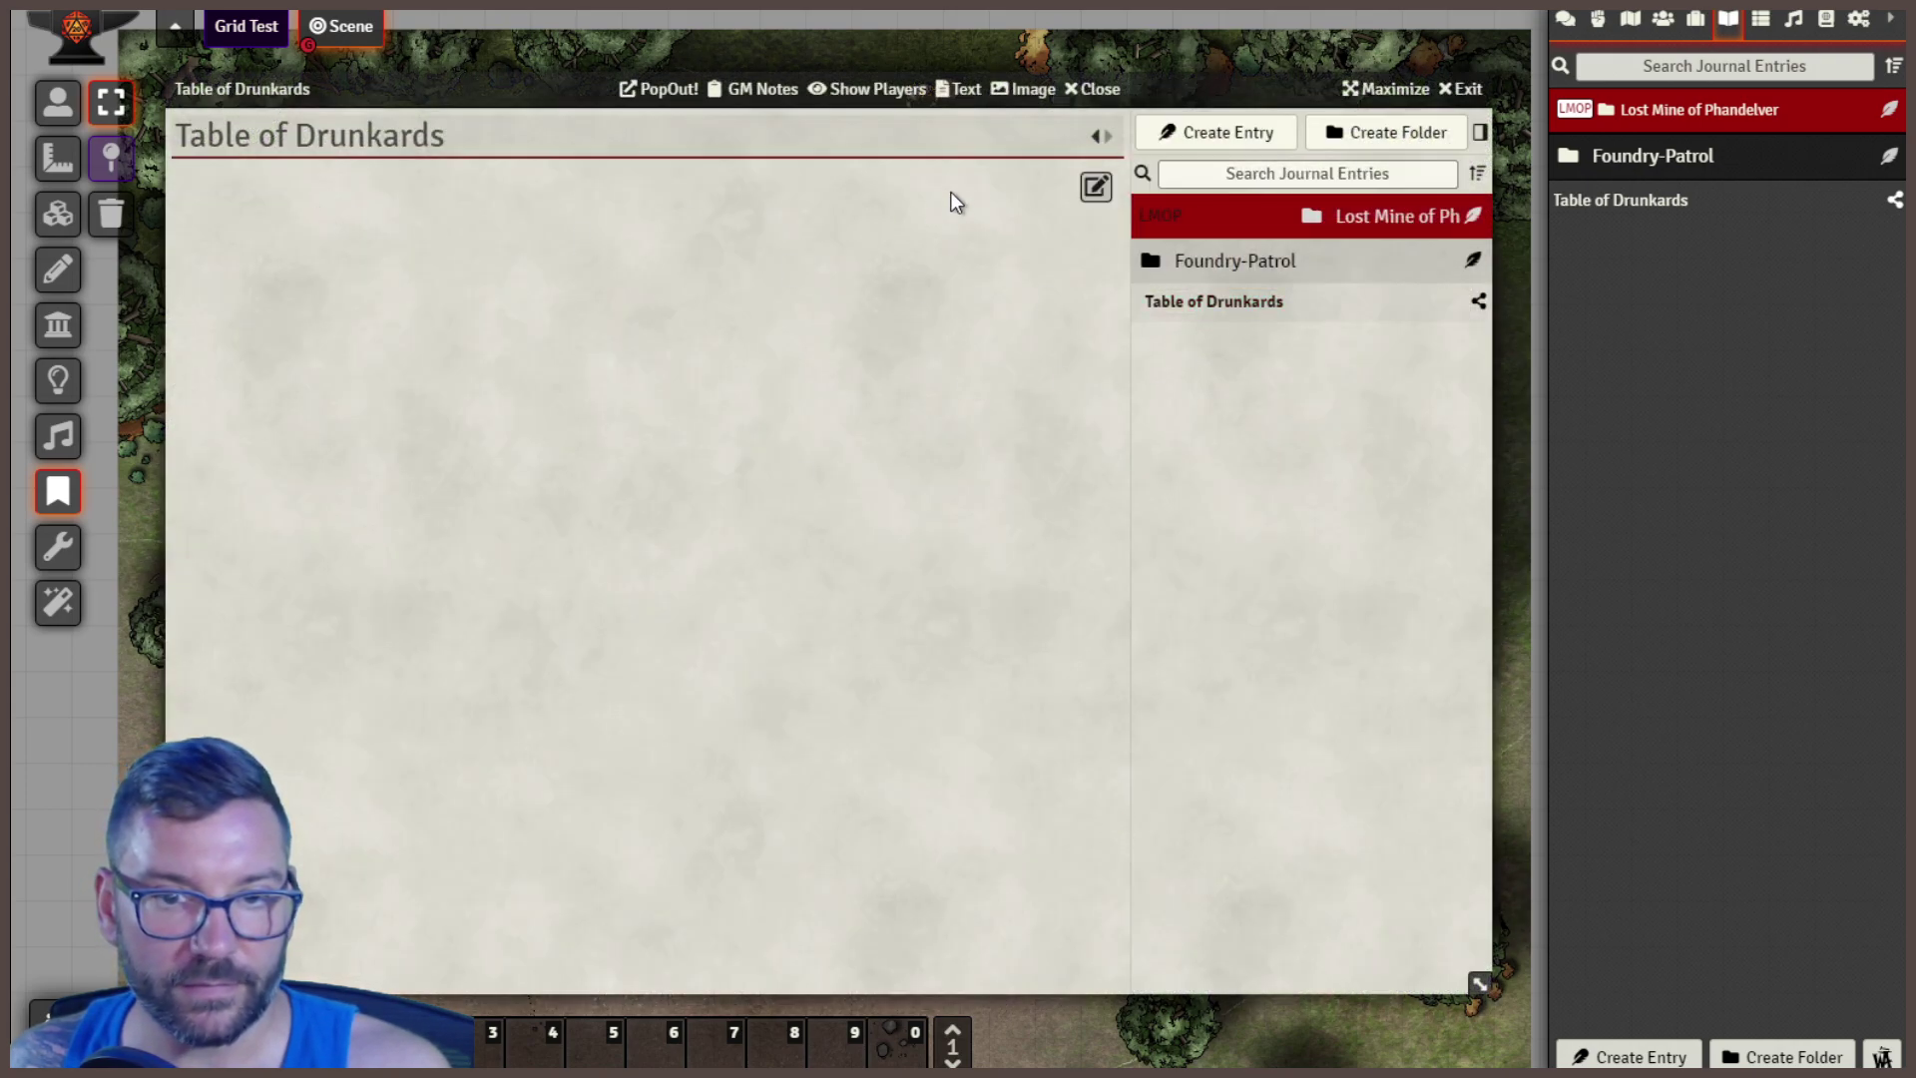
- Try to write "4 people, all highly drunk" in the Table of Drunkards entry, expand the Foundry-Patrol folder and reselect the entry
{"action": "left_click", "coordinate": [1094, 190]}
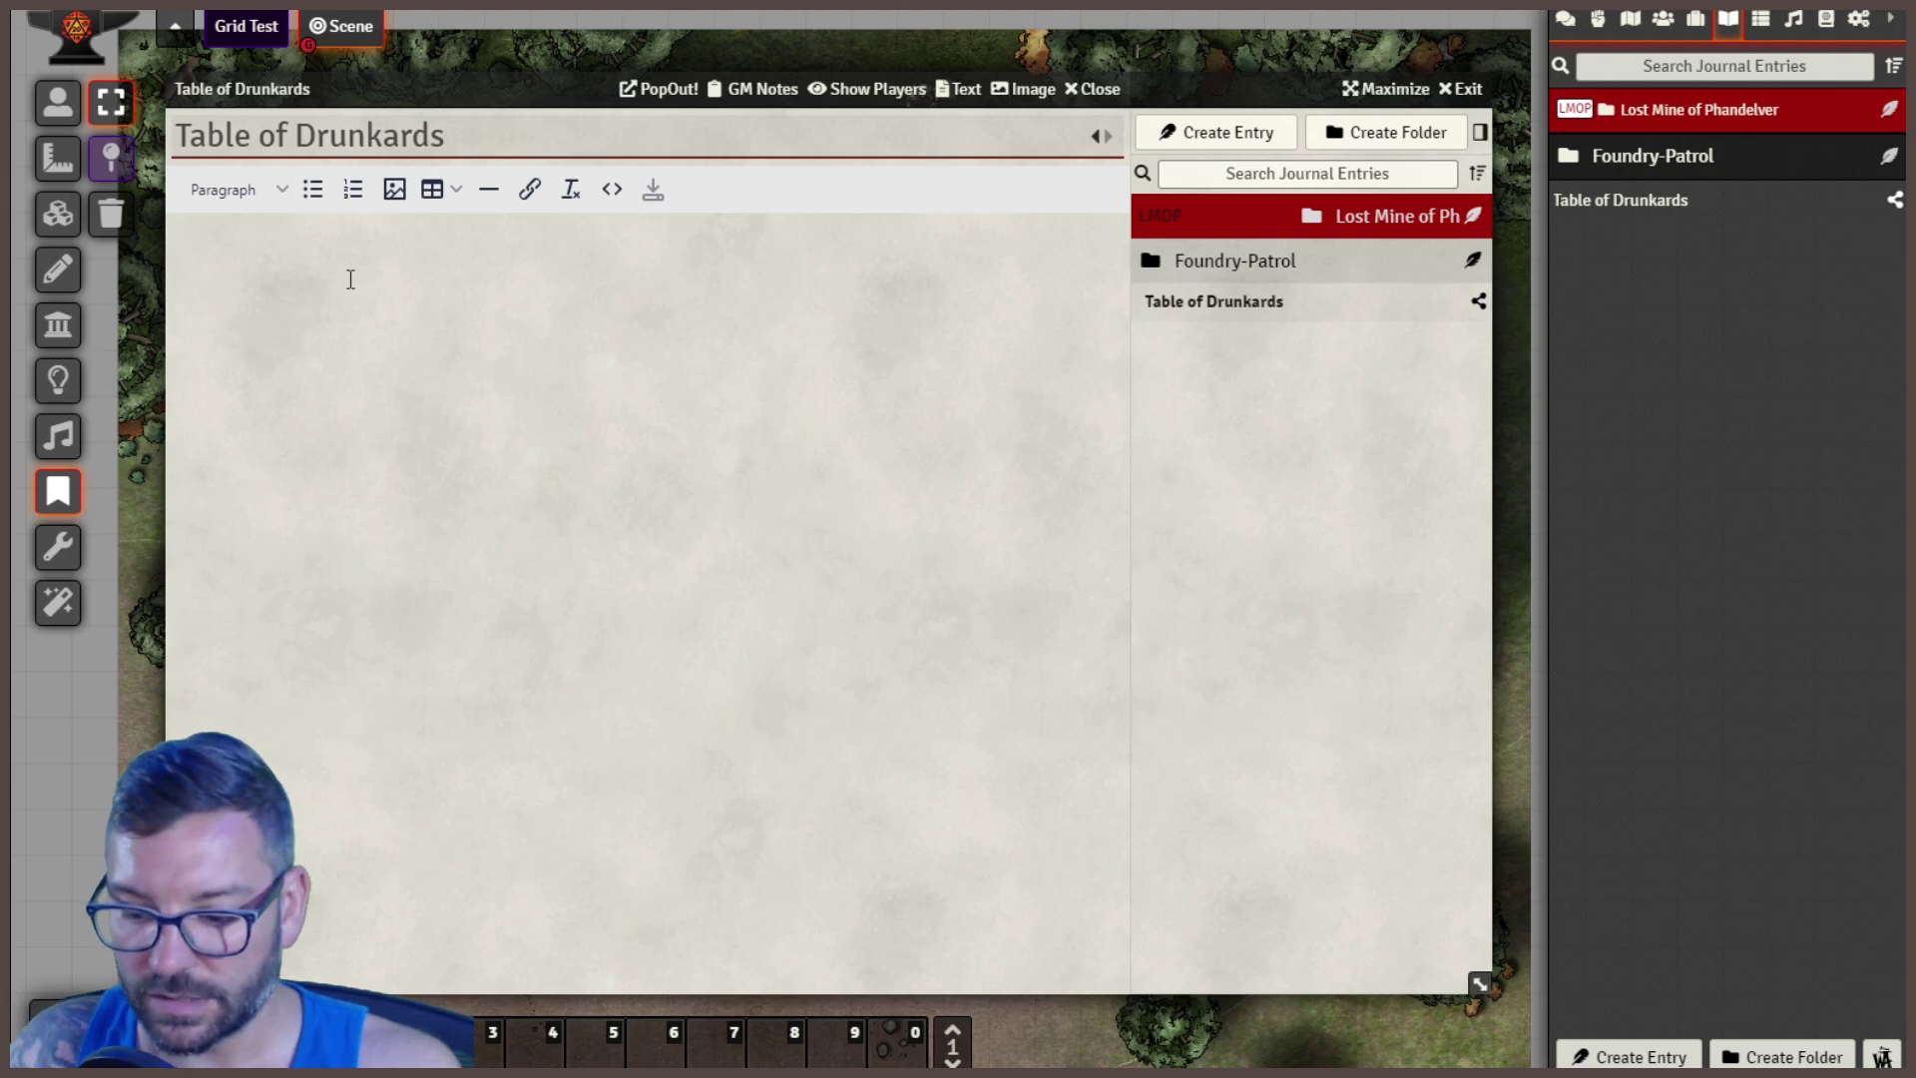
{"action": "type", "text": "4 peop"}
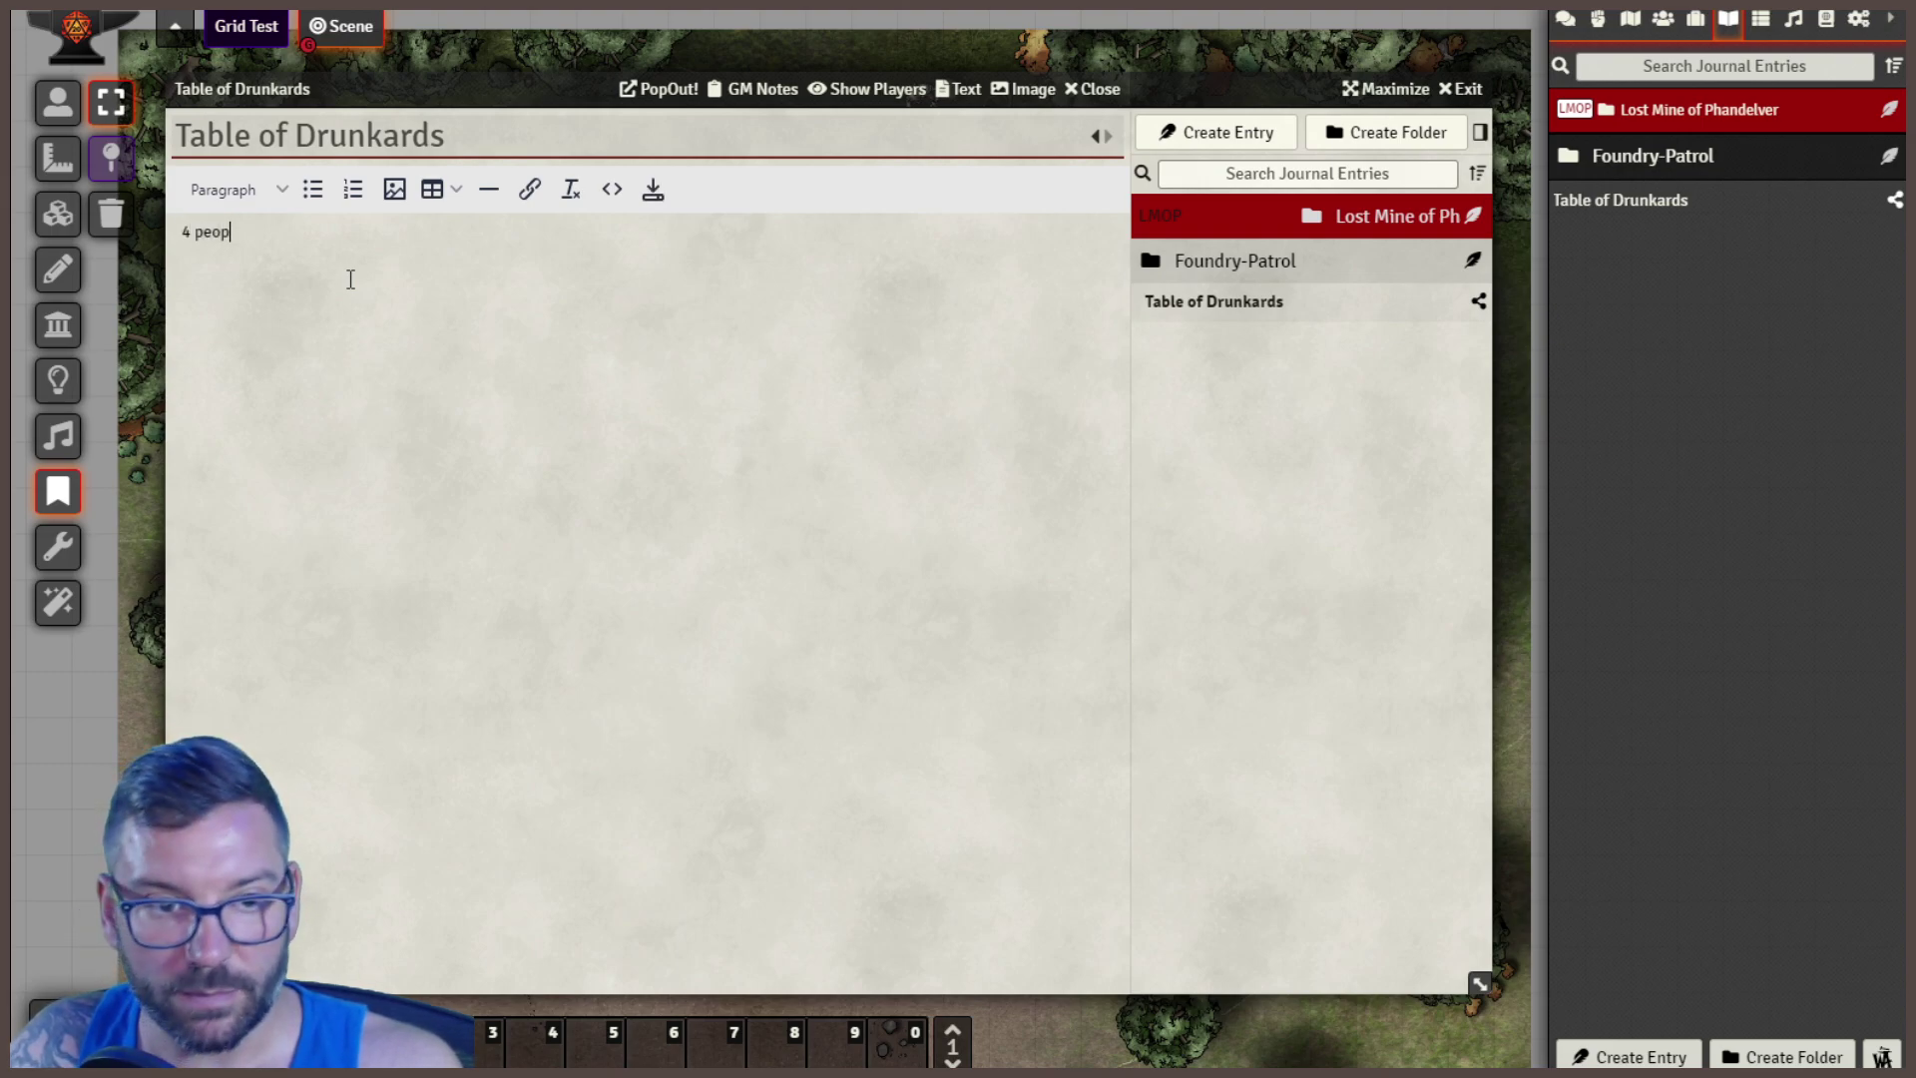
{"action": "type", "text": "le, all h"}
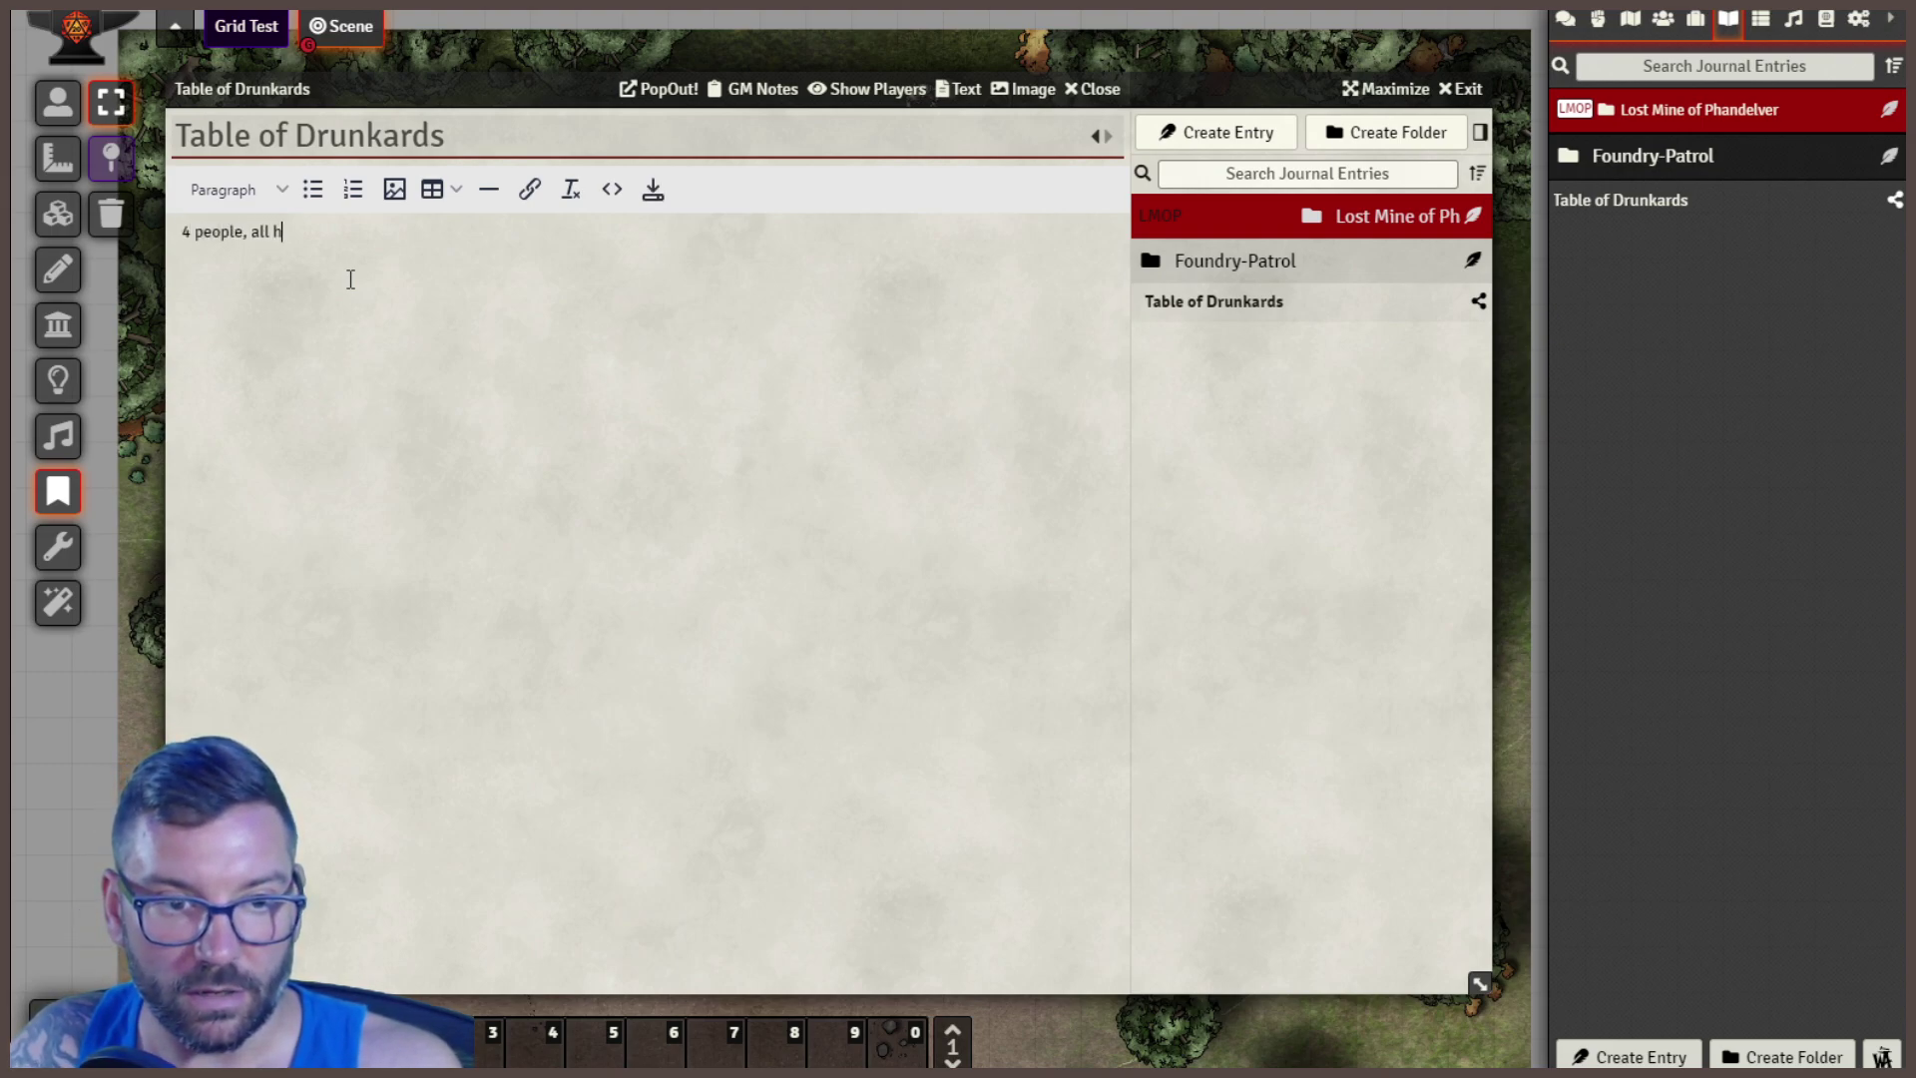
{"action": "type", "text": "ighly dru"}
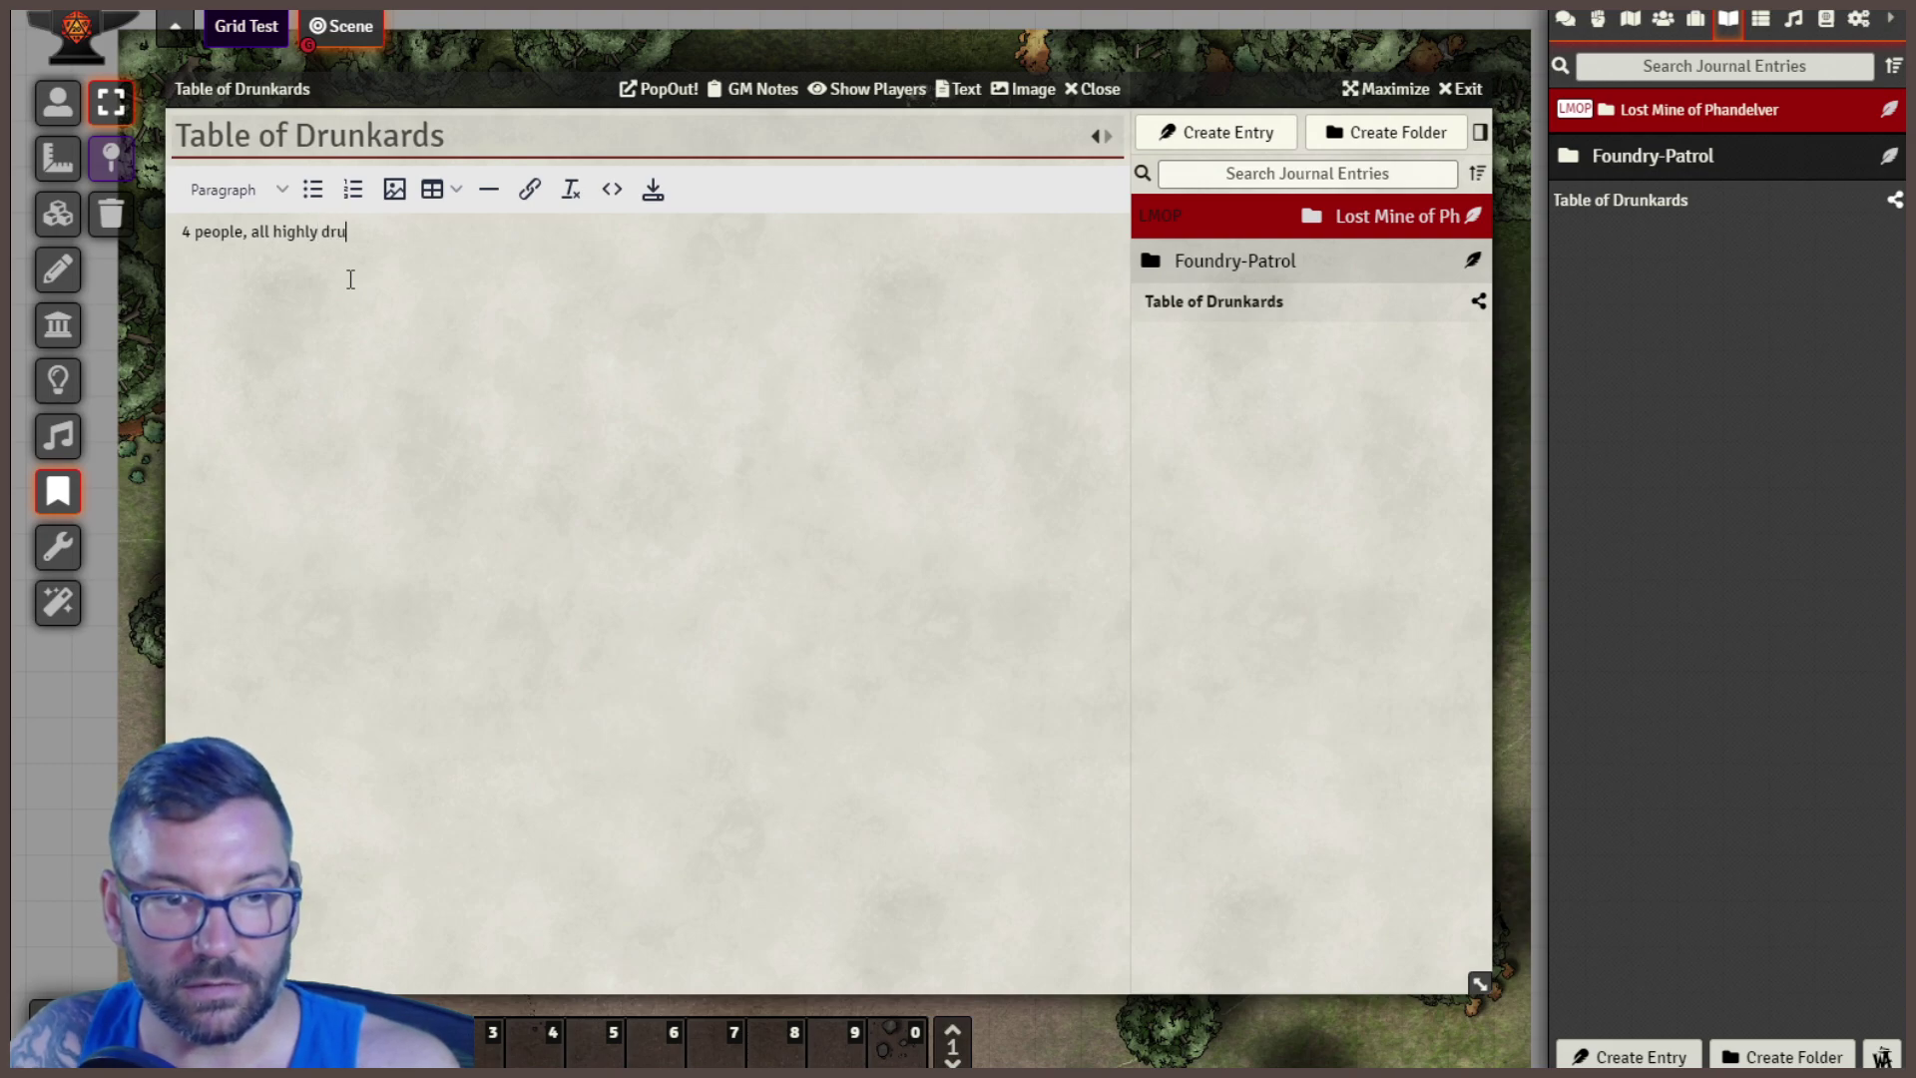
{"action": "type", "text": "nk"}
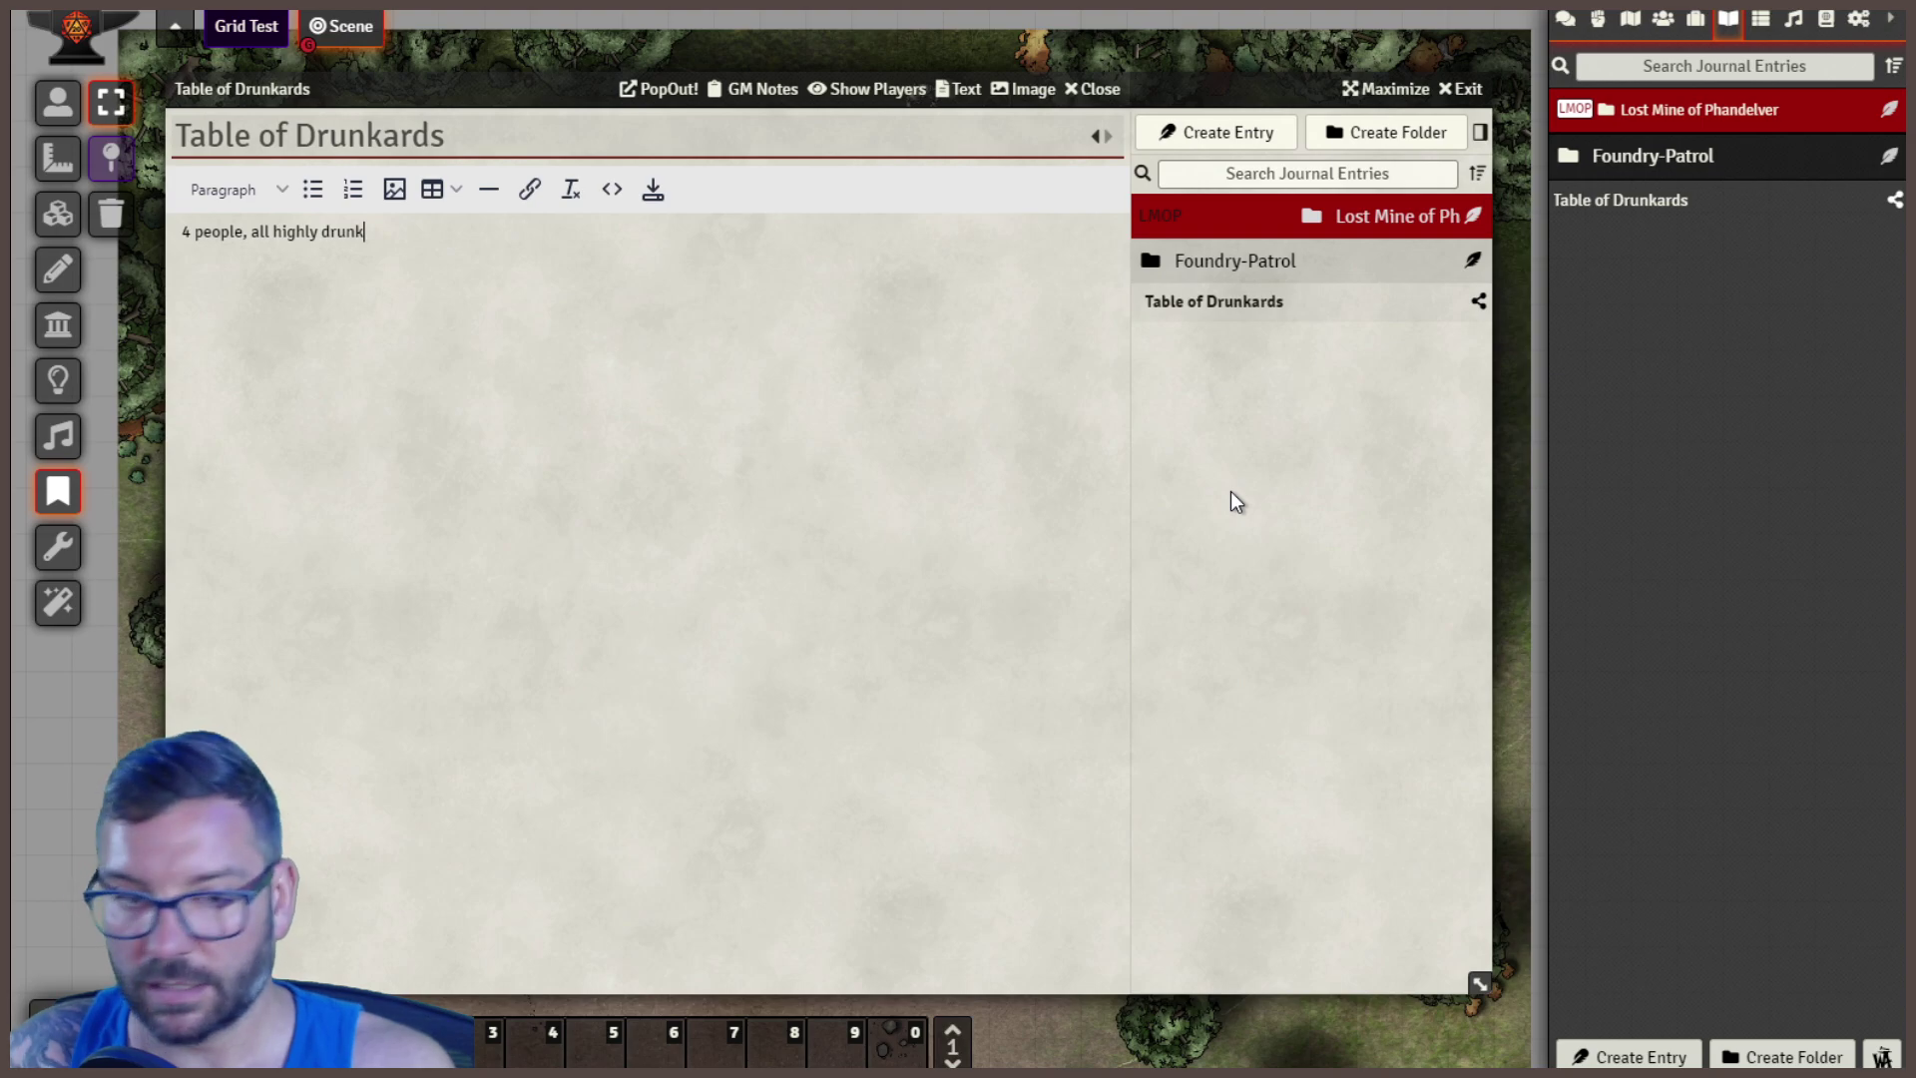
{"action": "left_click", "coordinate": [1206, 268]}
{"action": "left_click", "coordinate": [1212, 339]}
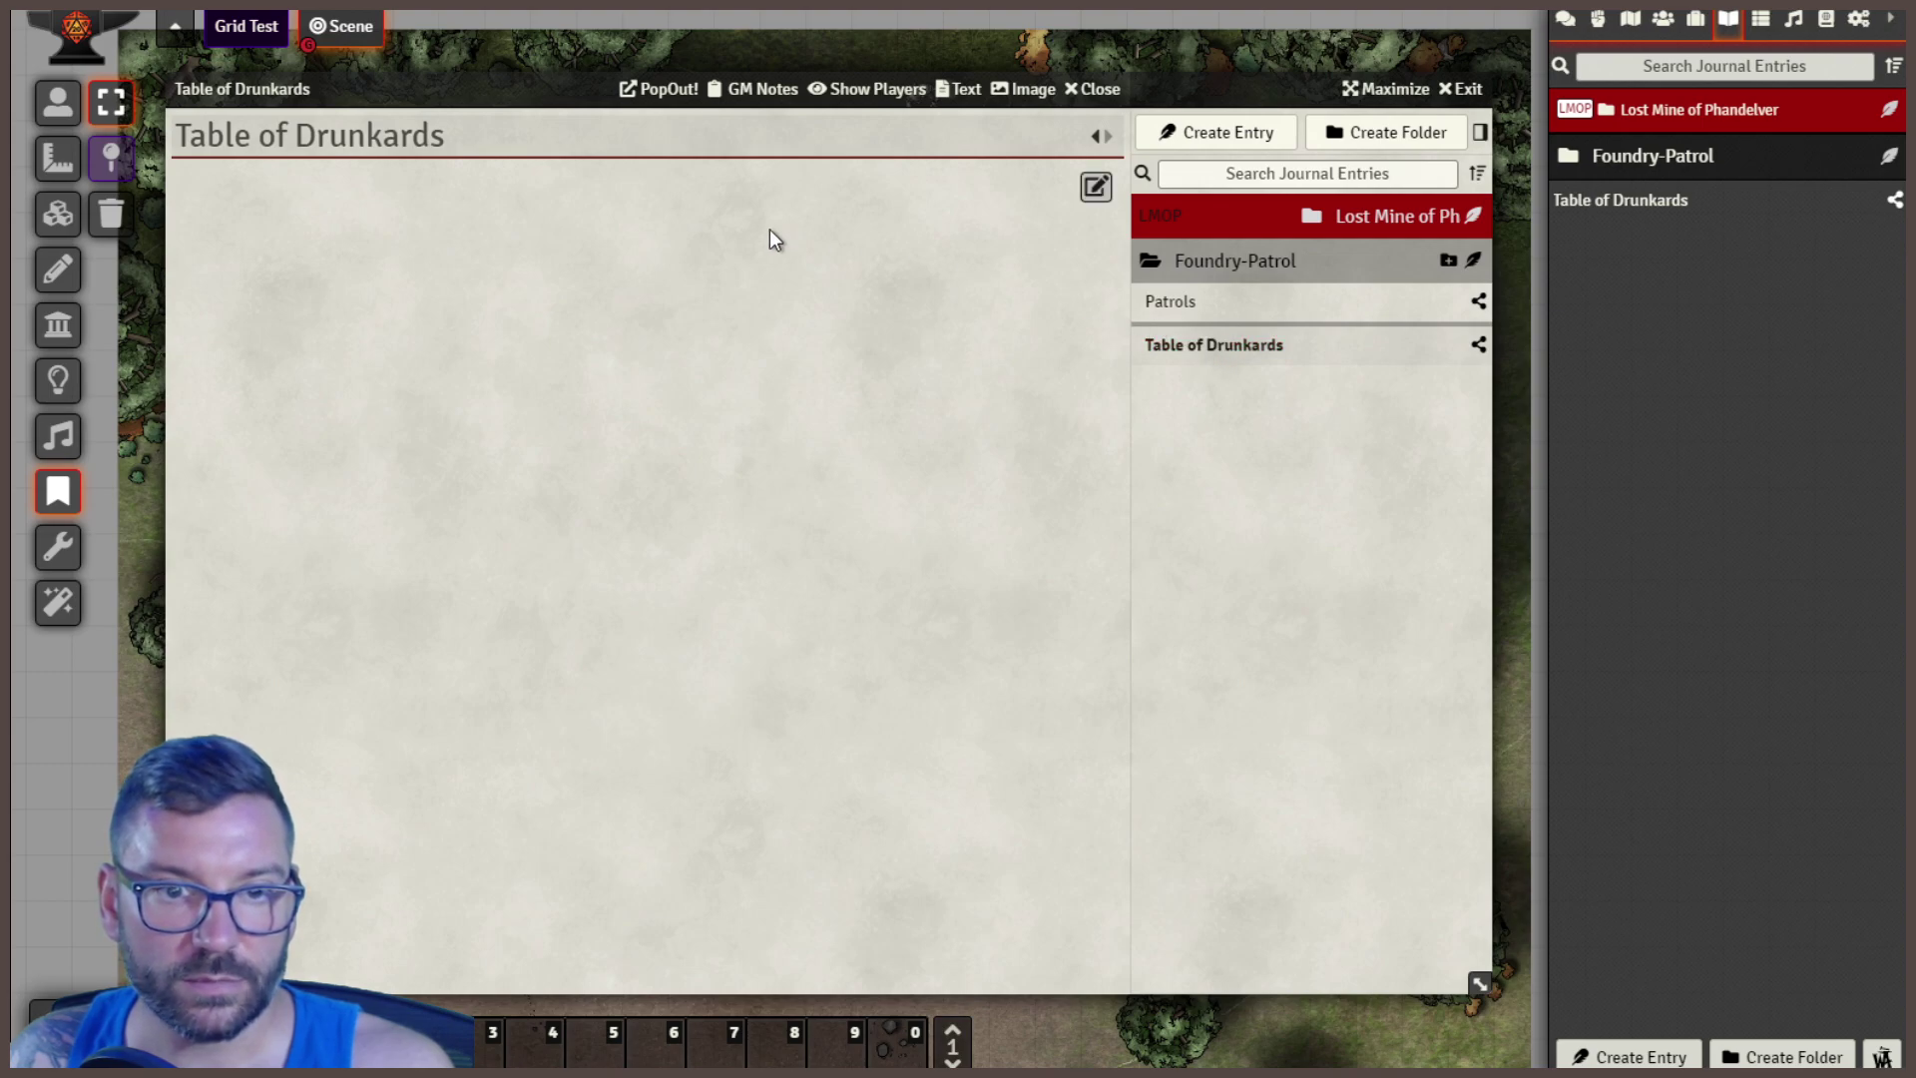
- Write "4 people, all intoxicated" in the Table of Drunkards entry, save the text and exit the journal window
{"action": "left_click", "coordinate": [1097, 189]}
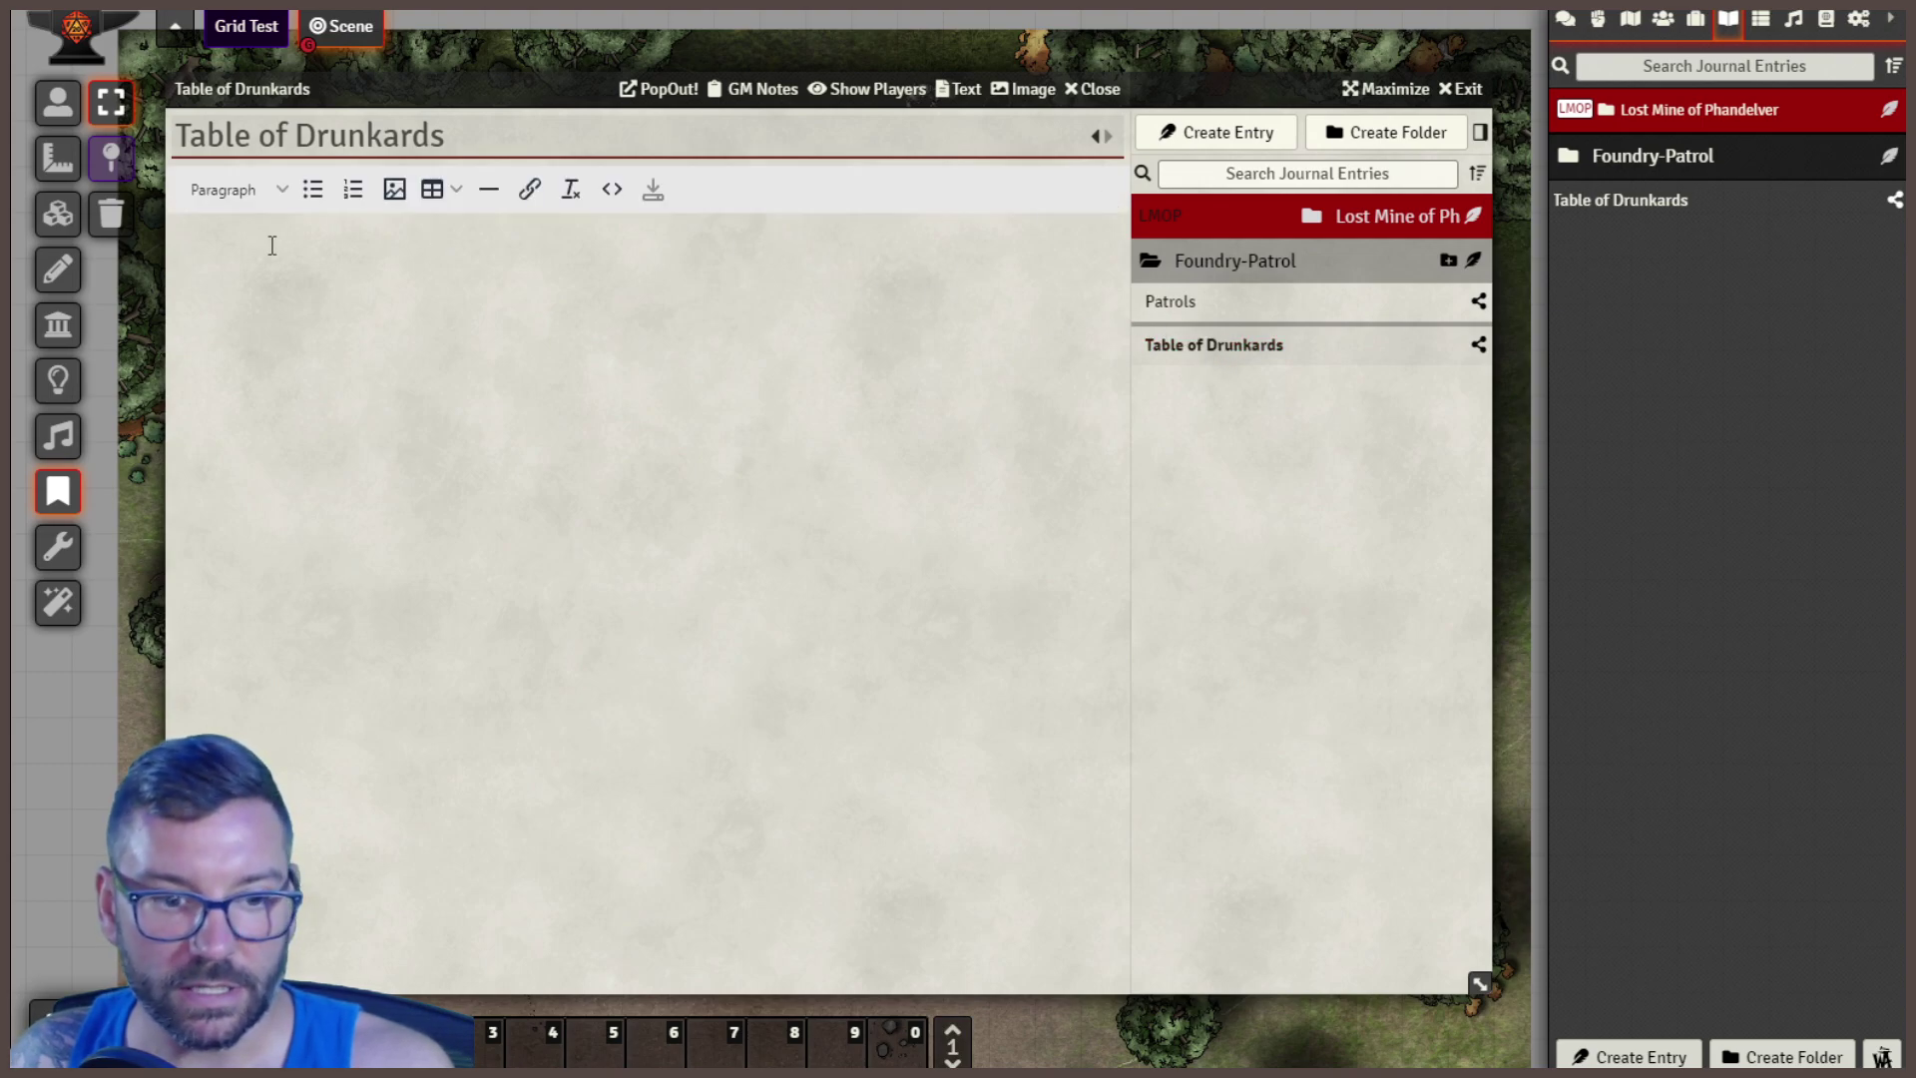
{"action": "type", "text": "4 people, l"}
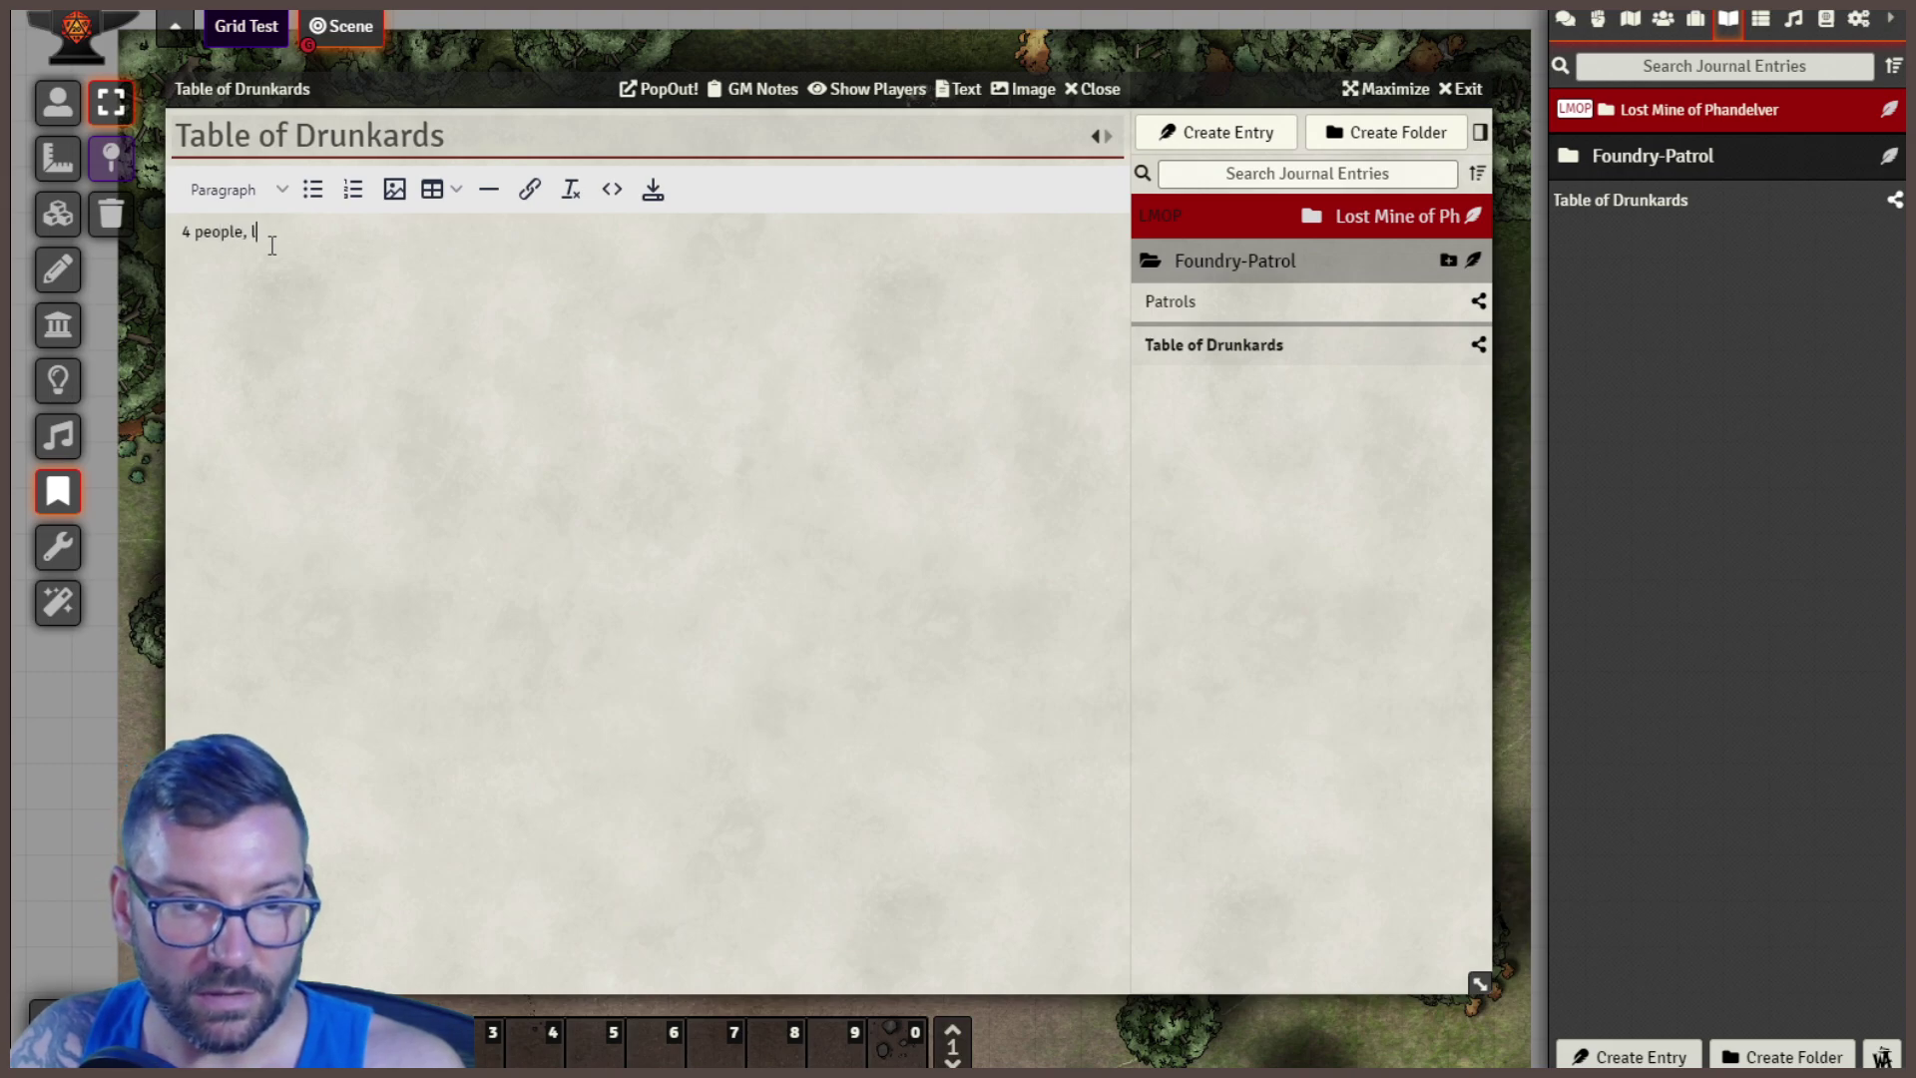
{"action": "key", "text": "BackSpace"}
{"action": "type", "text": "all"}
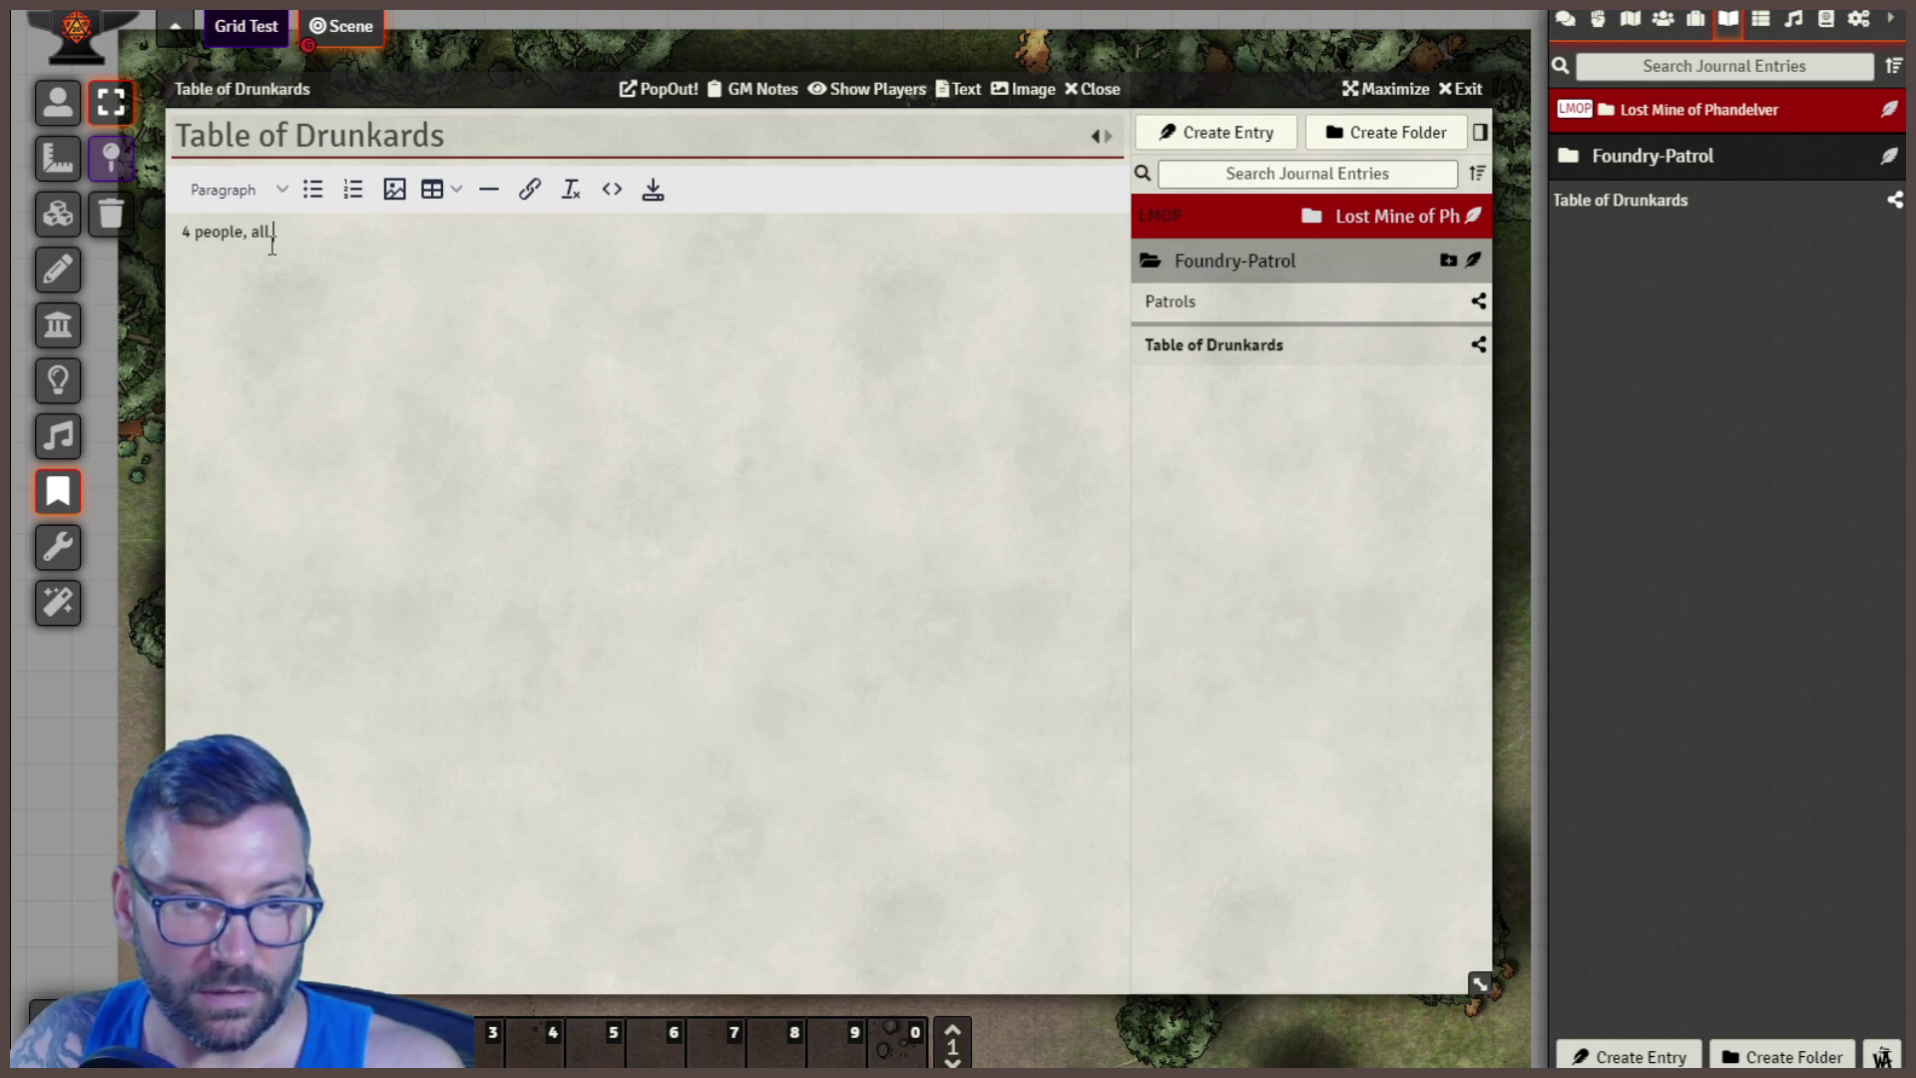
{"action": "type", "text": " intoxicated"}
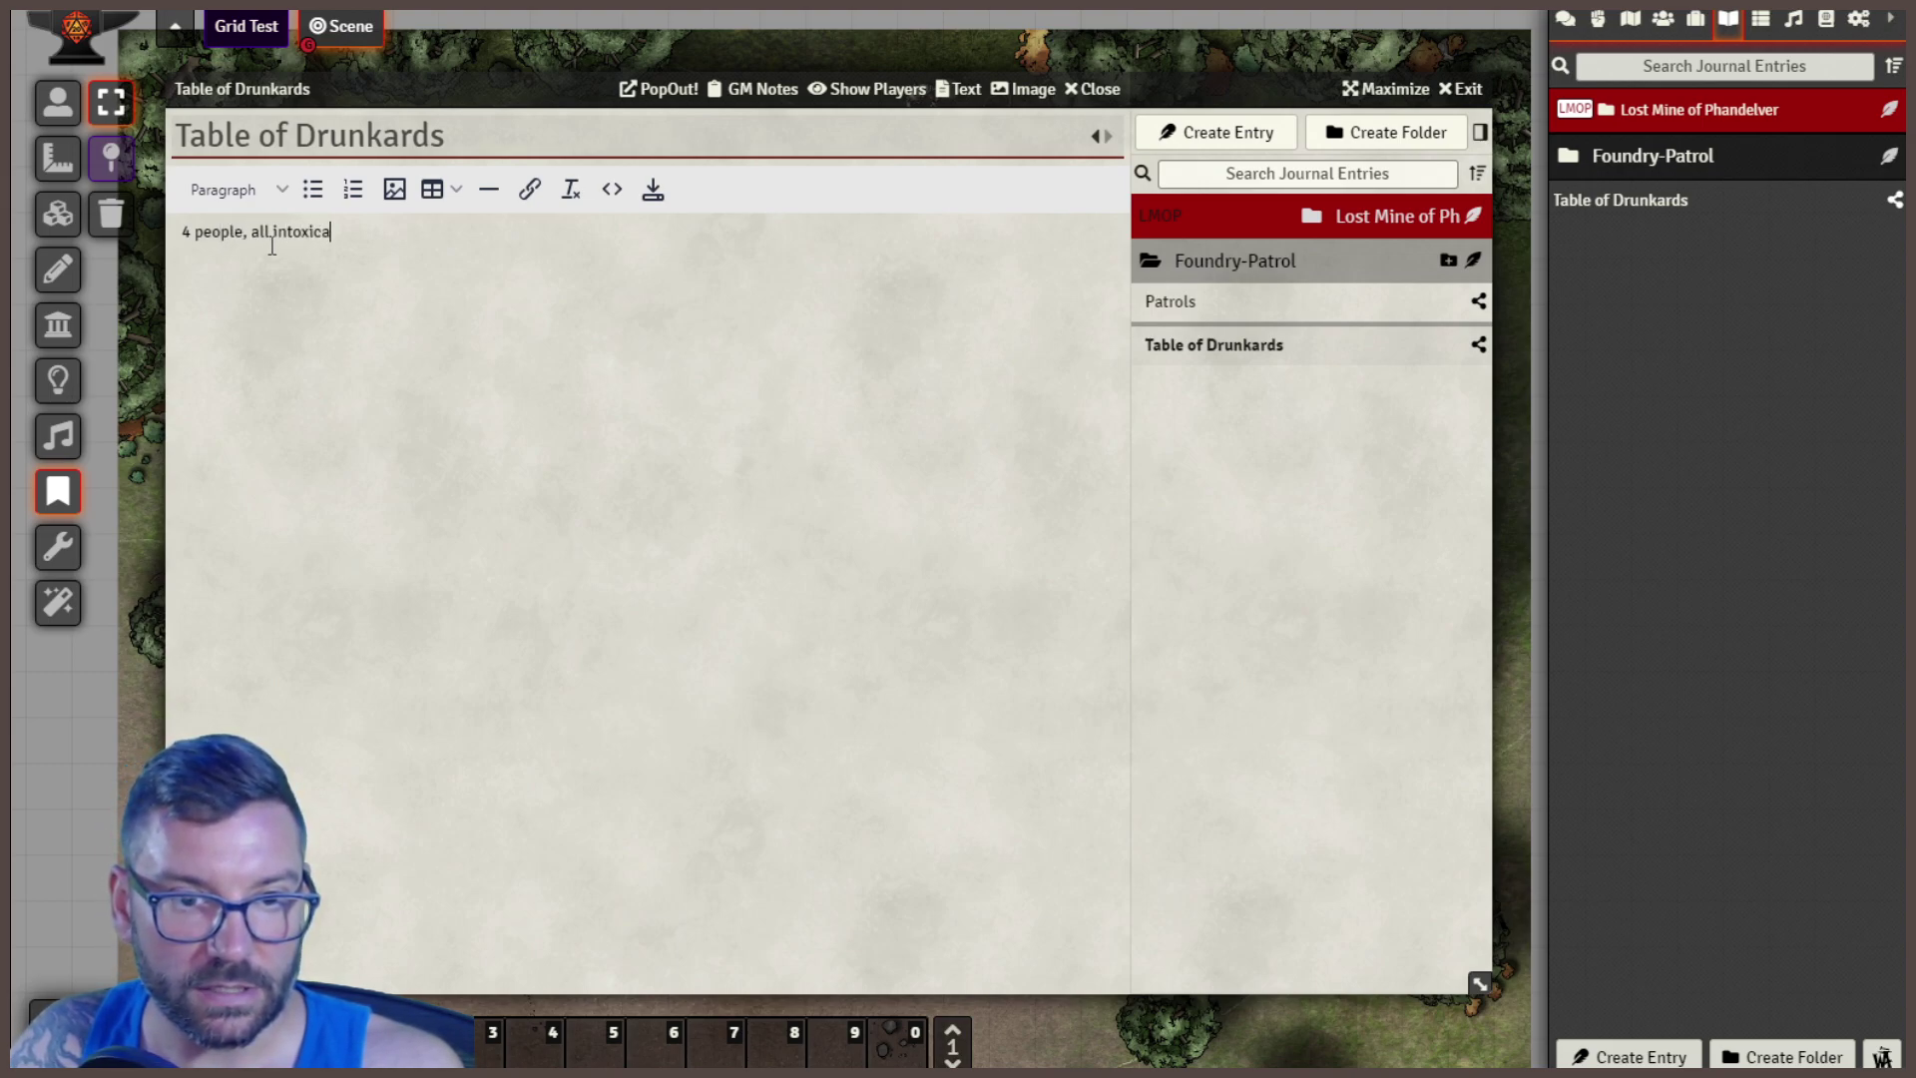
{"action": "left_click", "coordinate": [652, 191]}
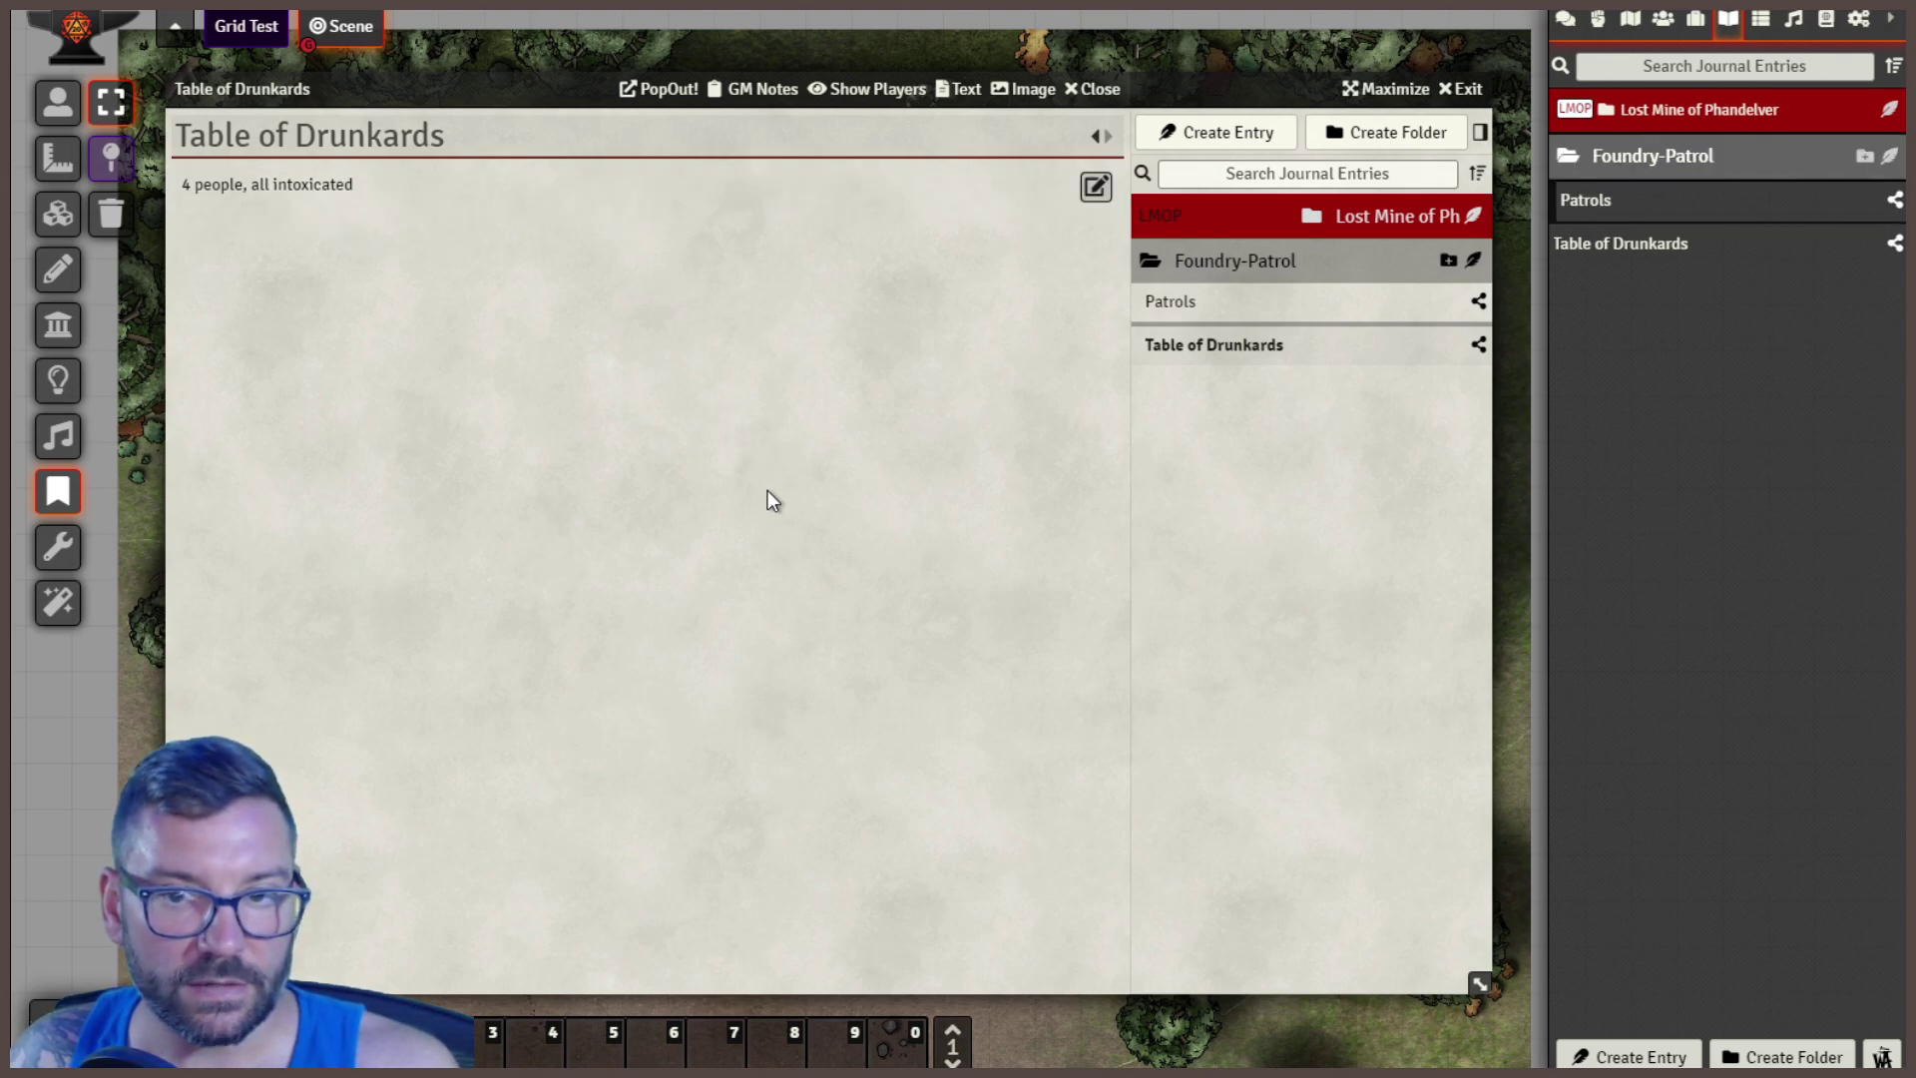
{"action": "left_click", "coordinate": [1619, 160]}
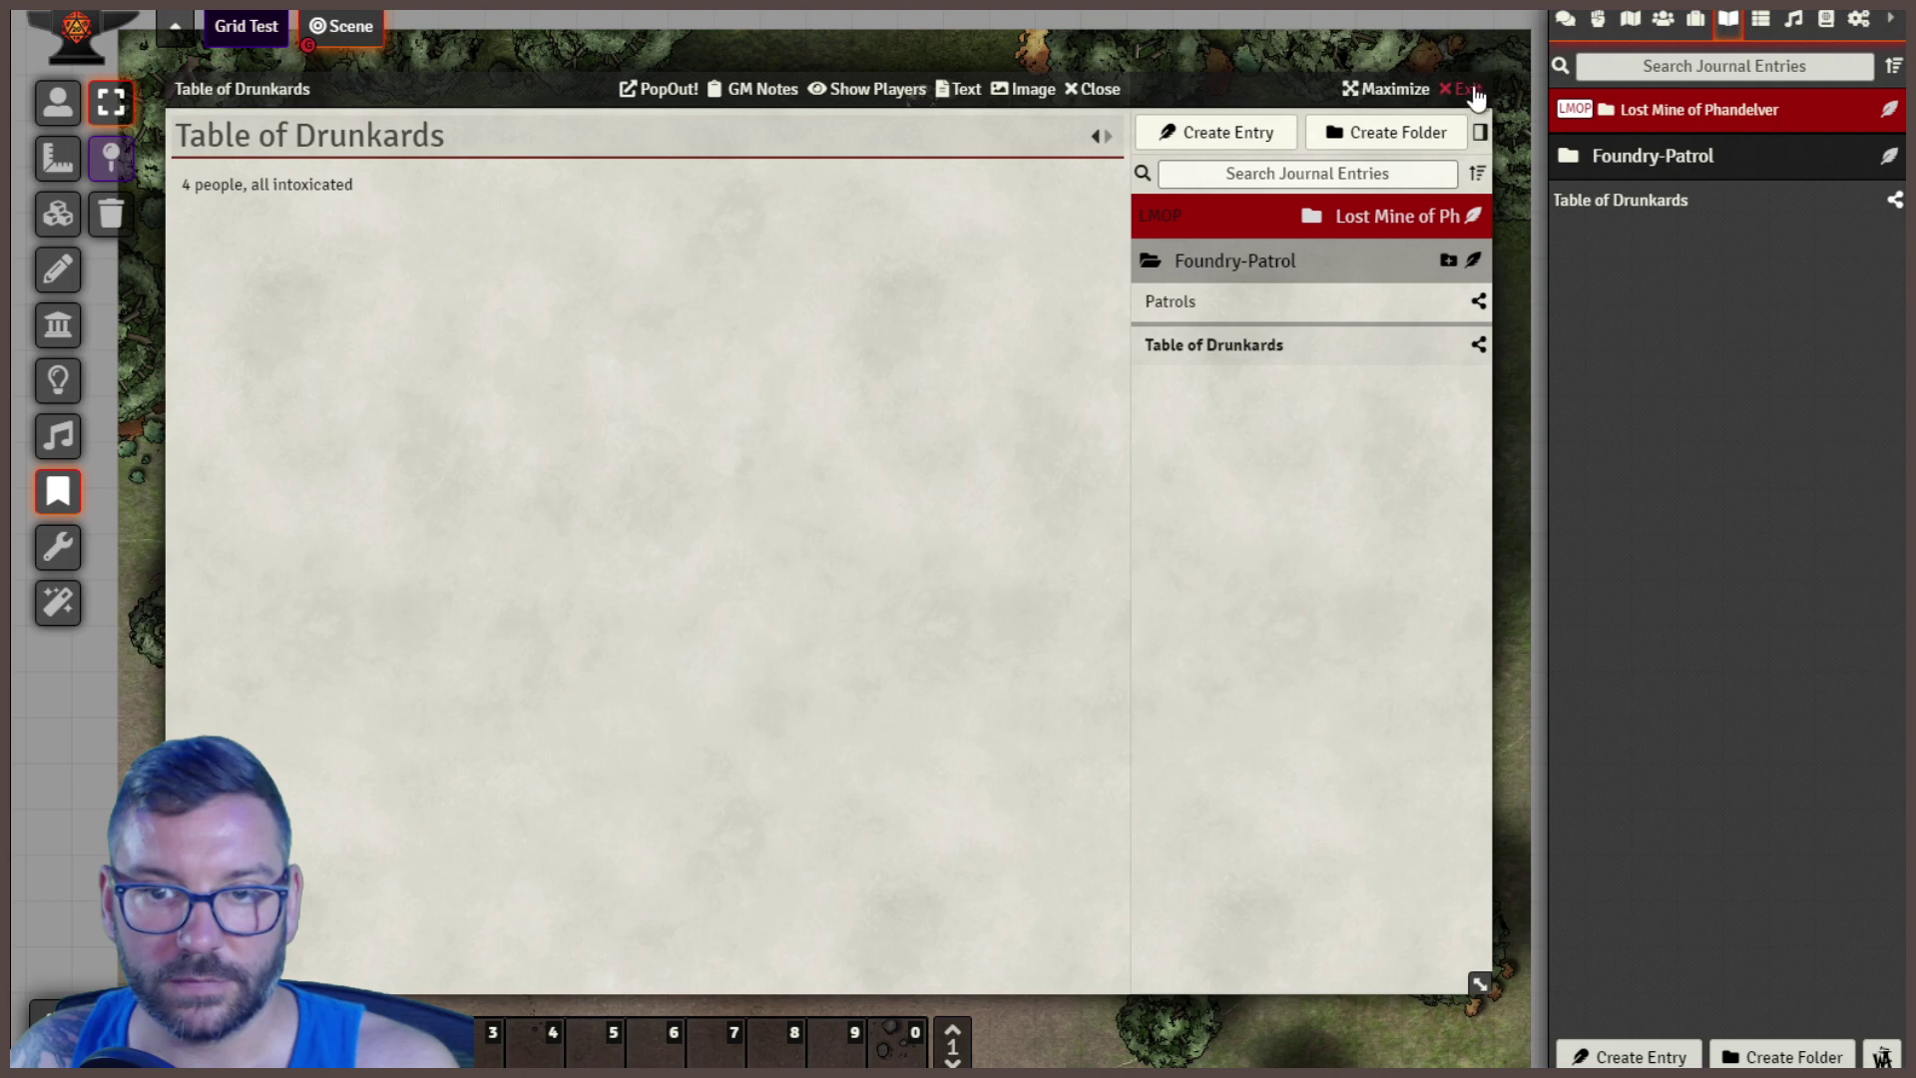
{"action": "left_click", "coordinate": [1452, 88]}
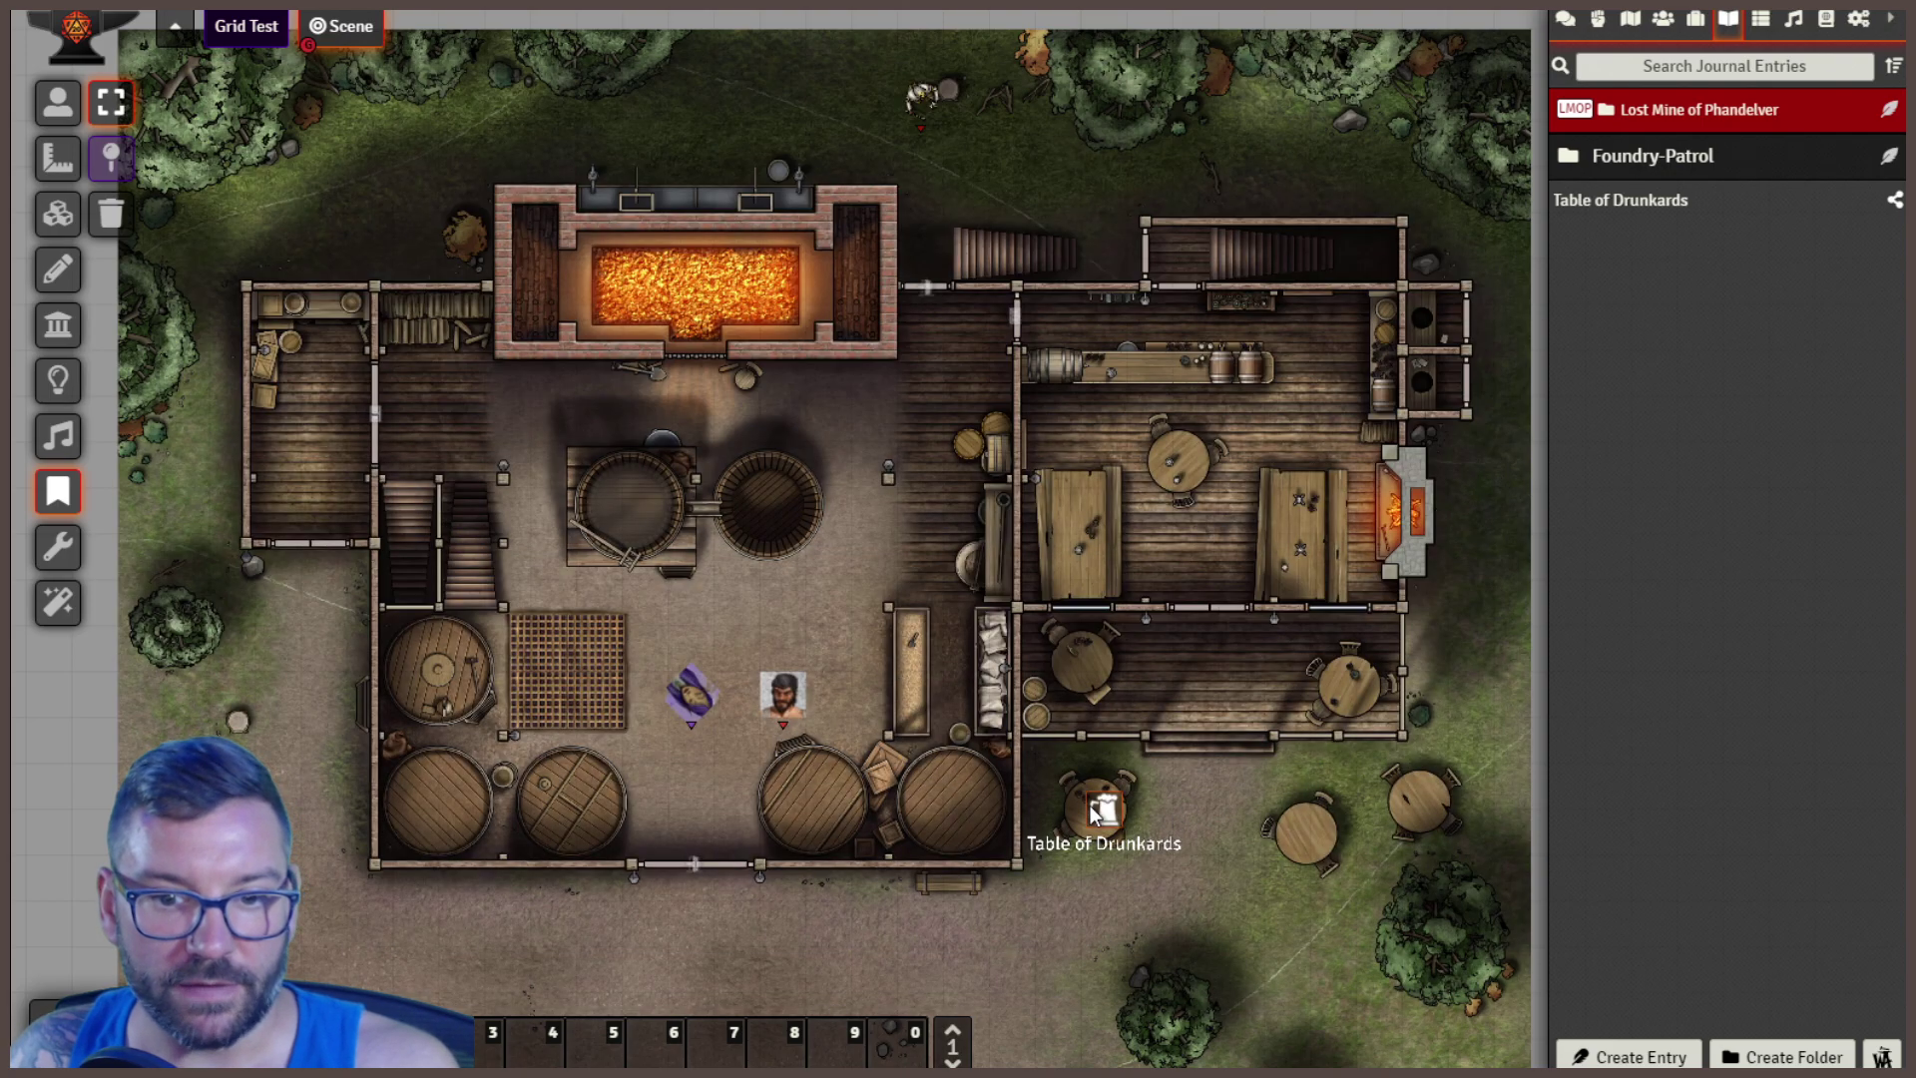
- Switch to the token layer and back to the notes layer, then open and exit the tankard pin's journal entry
{"action": "key", "text": "t"}
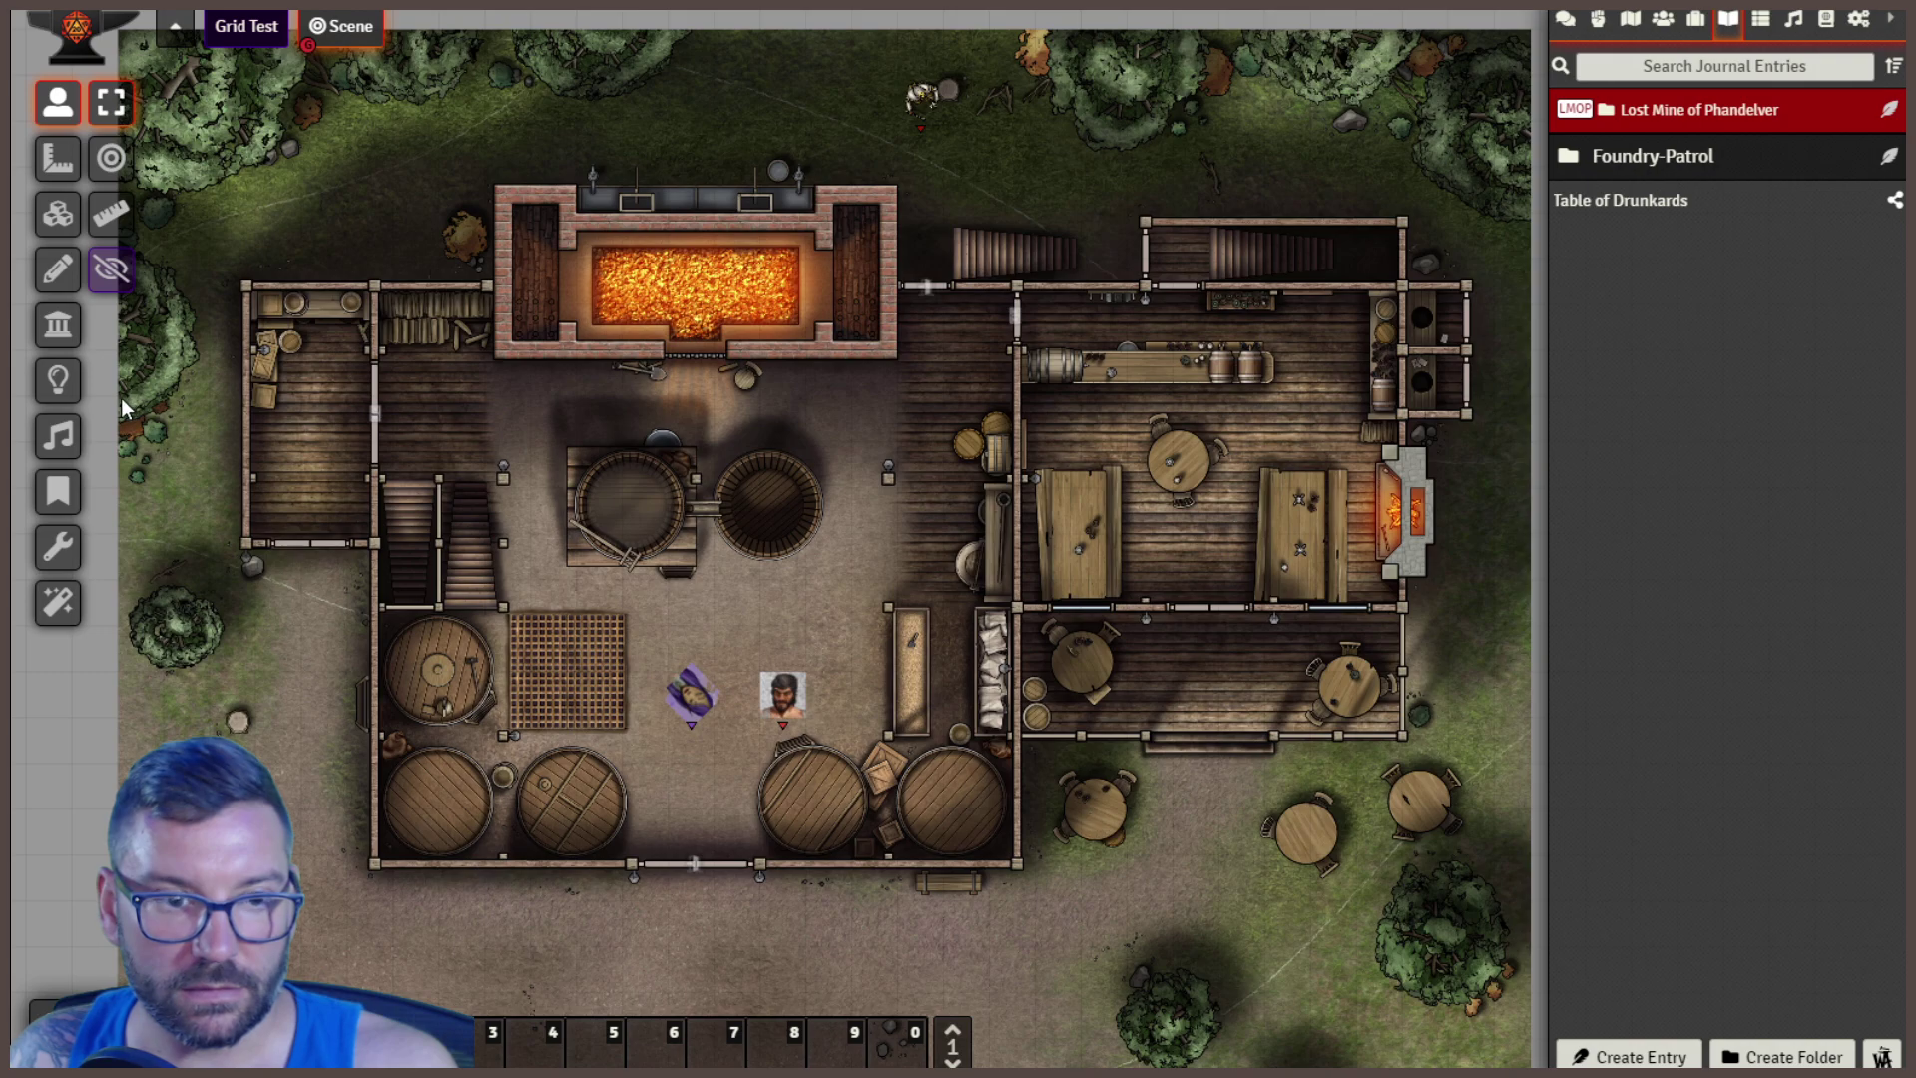
{"action": "left_click", "coordinate": [57, 490]}
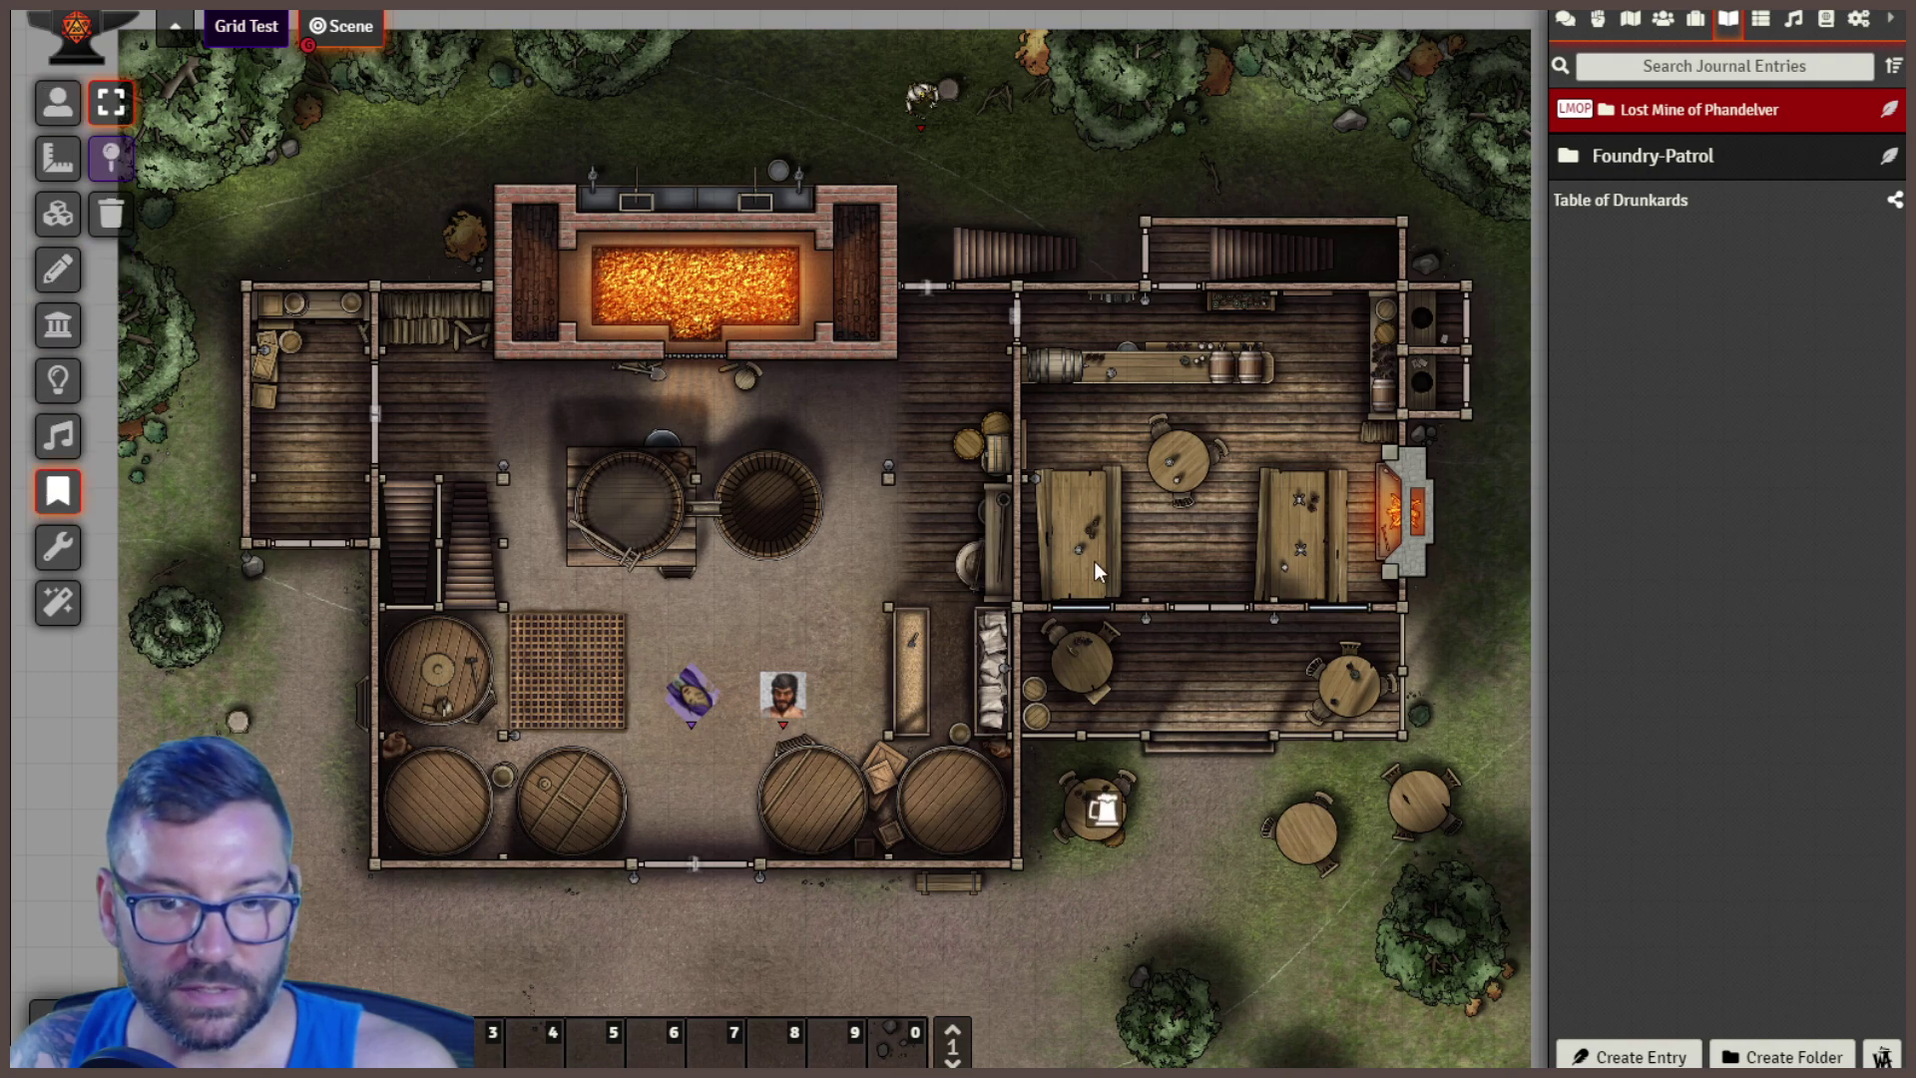
{"action": "double_click", "coordinate": [1101, 810]}
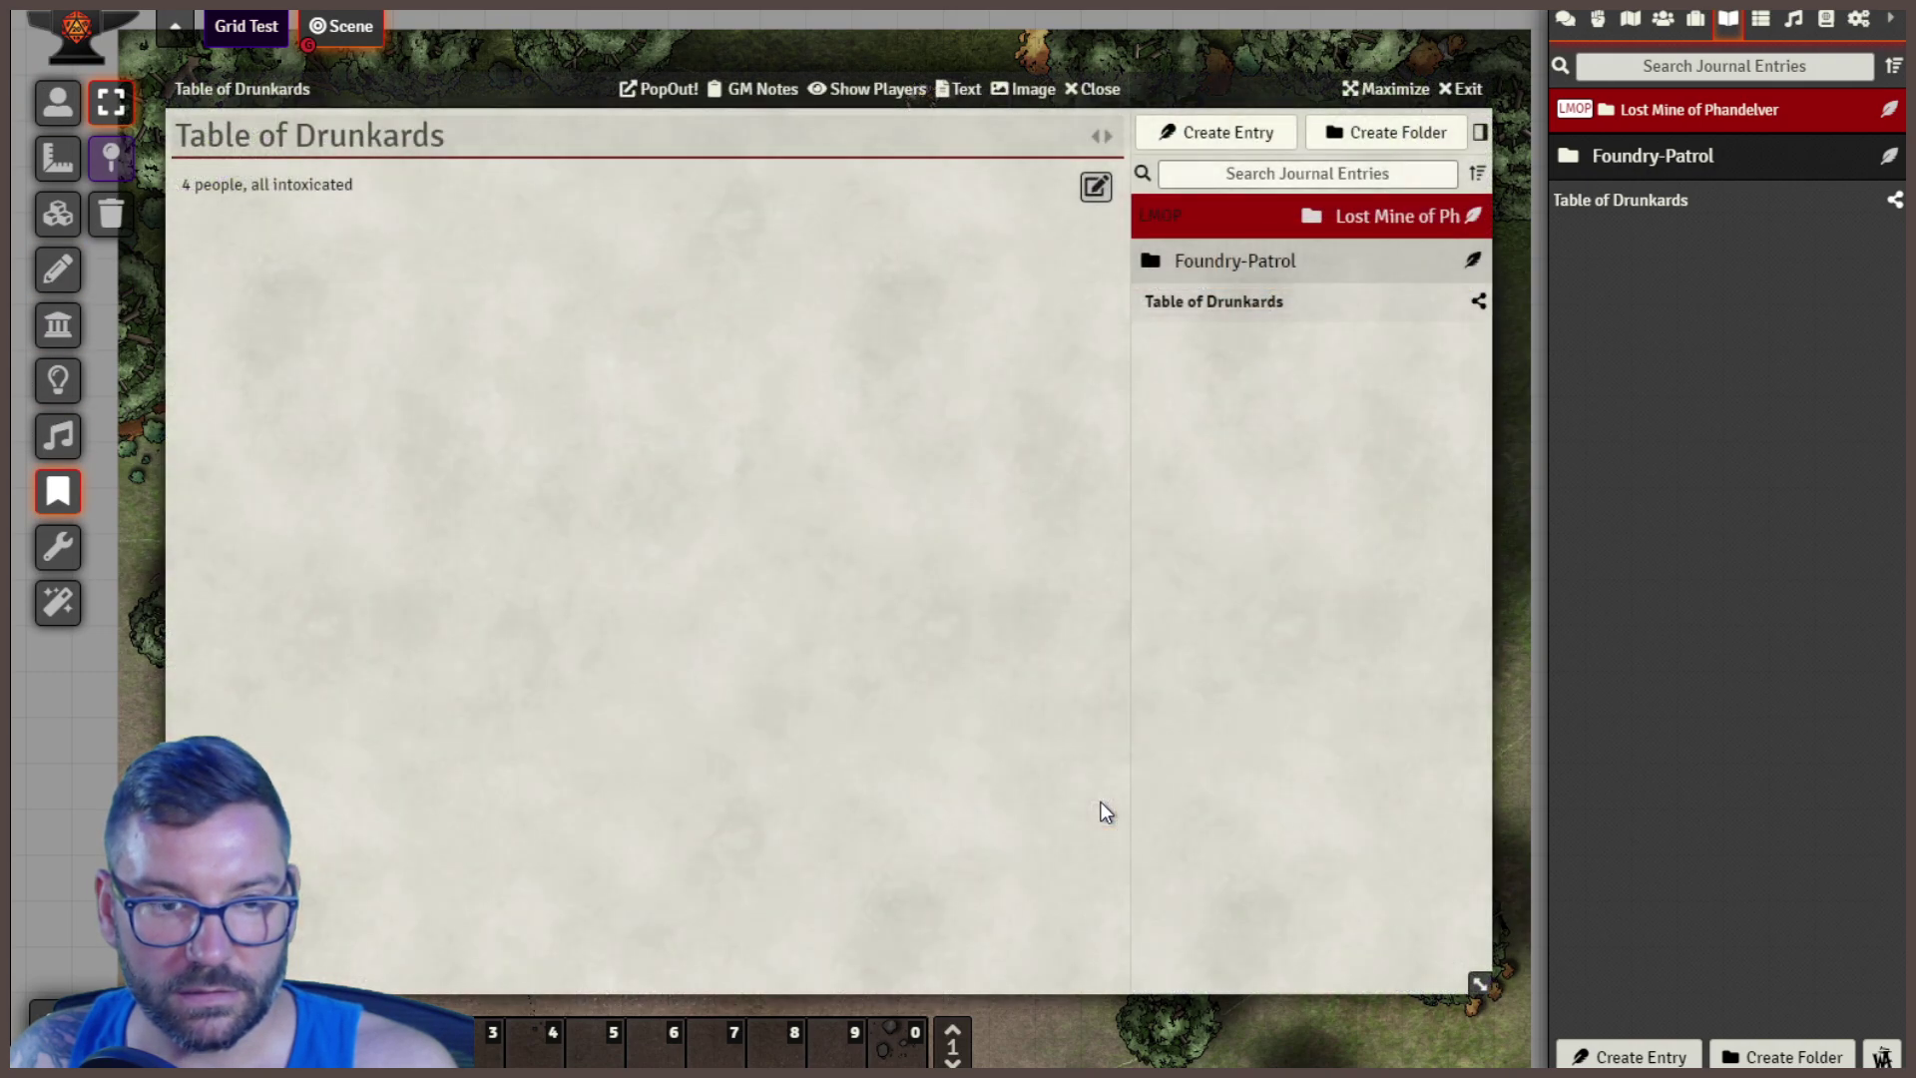
{"action": "left_click", "coordinate": [1471, 91]}
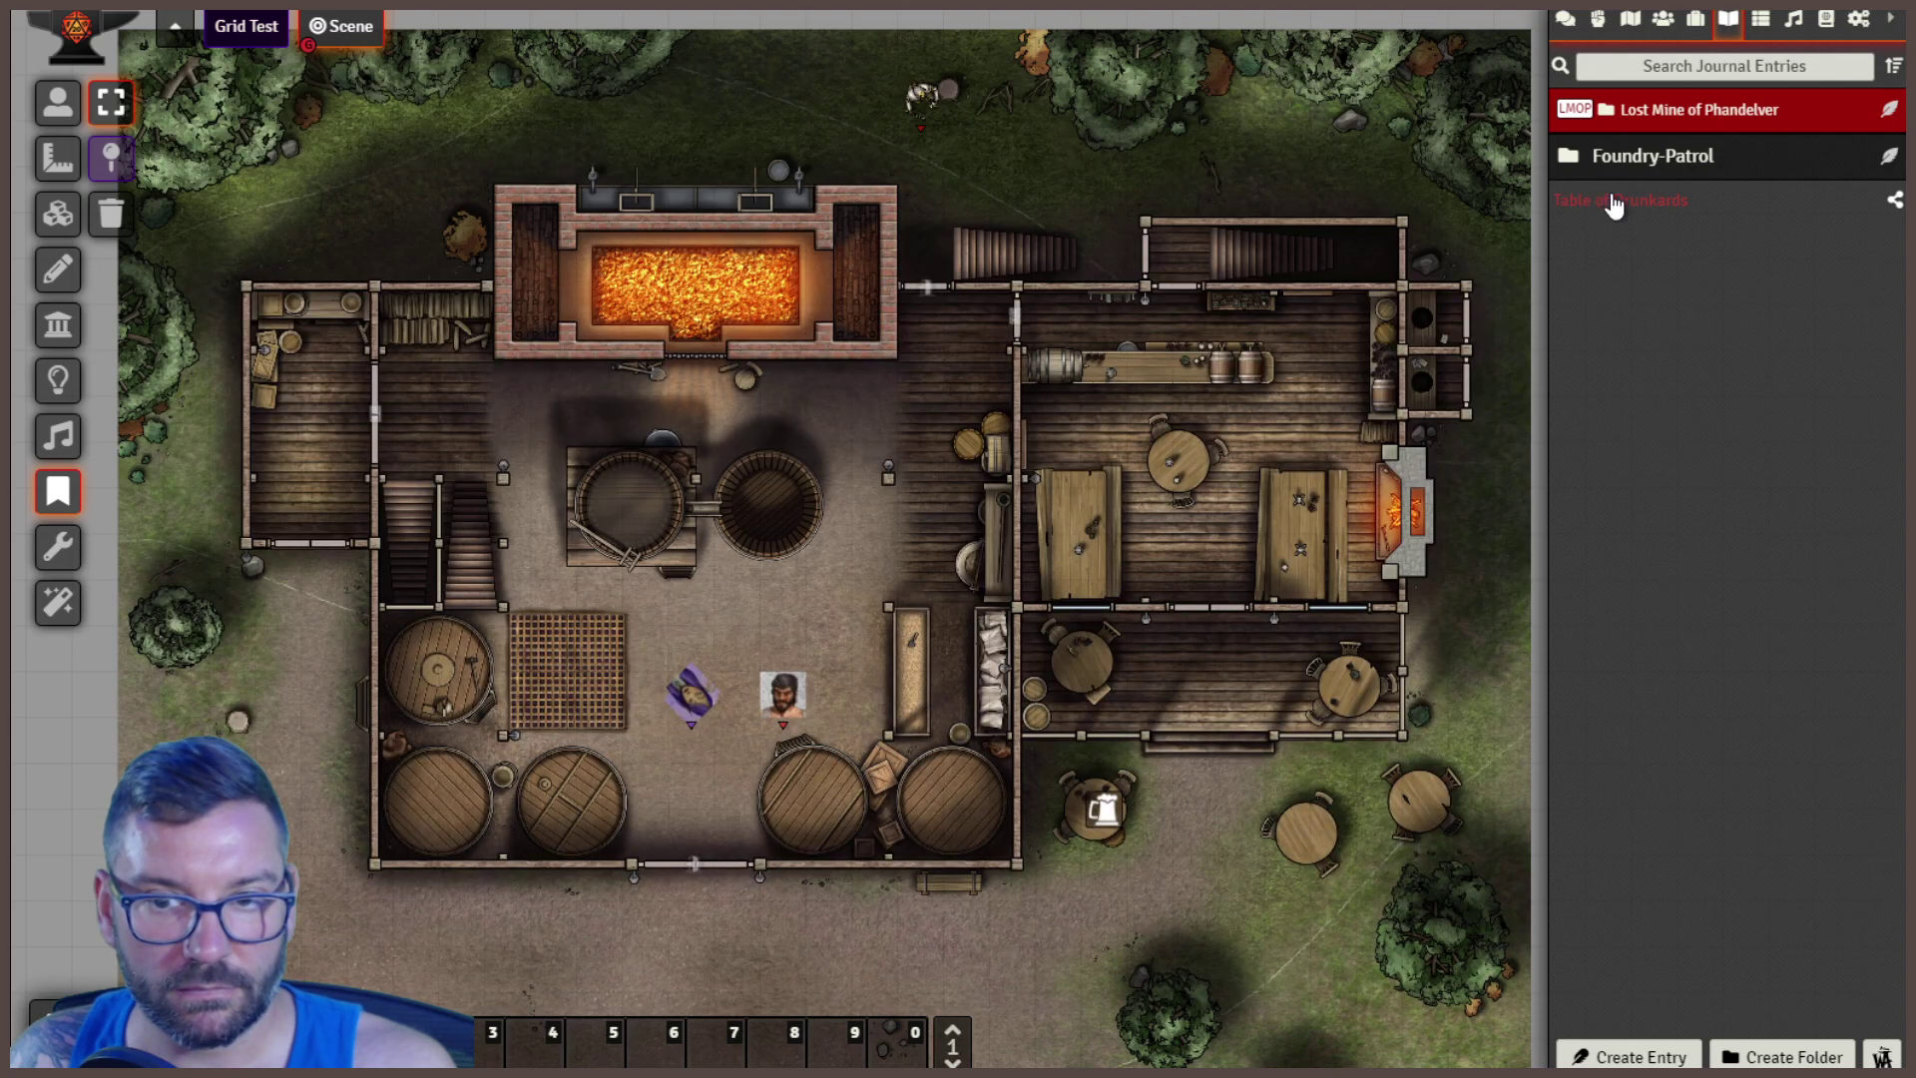
- Turn on the map notes display so the tankard pin shows outside the notes layer, and switch to the token layer
{"action": "right_click", "coordinate": [1613, 205]}
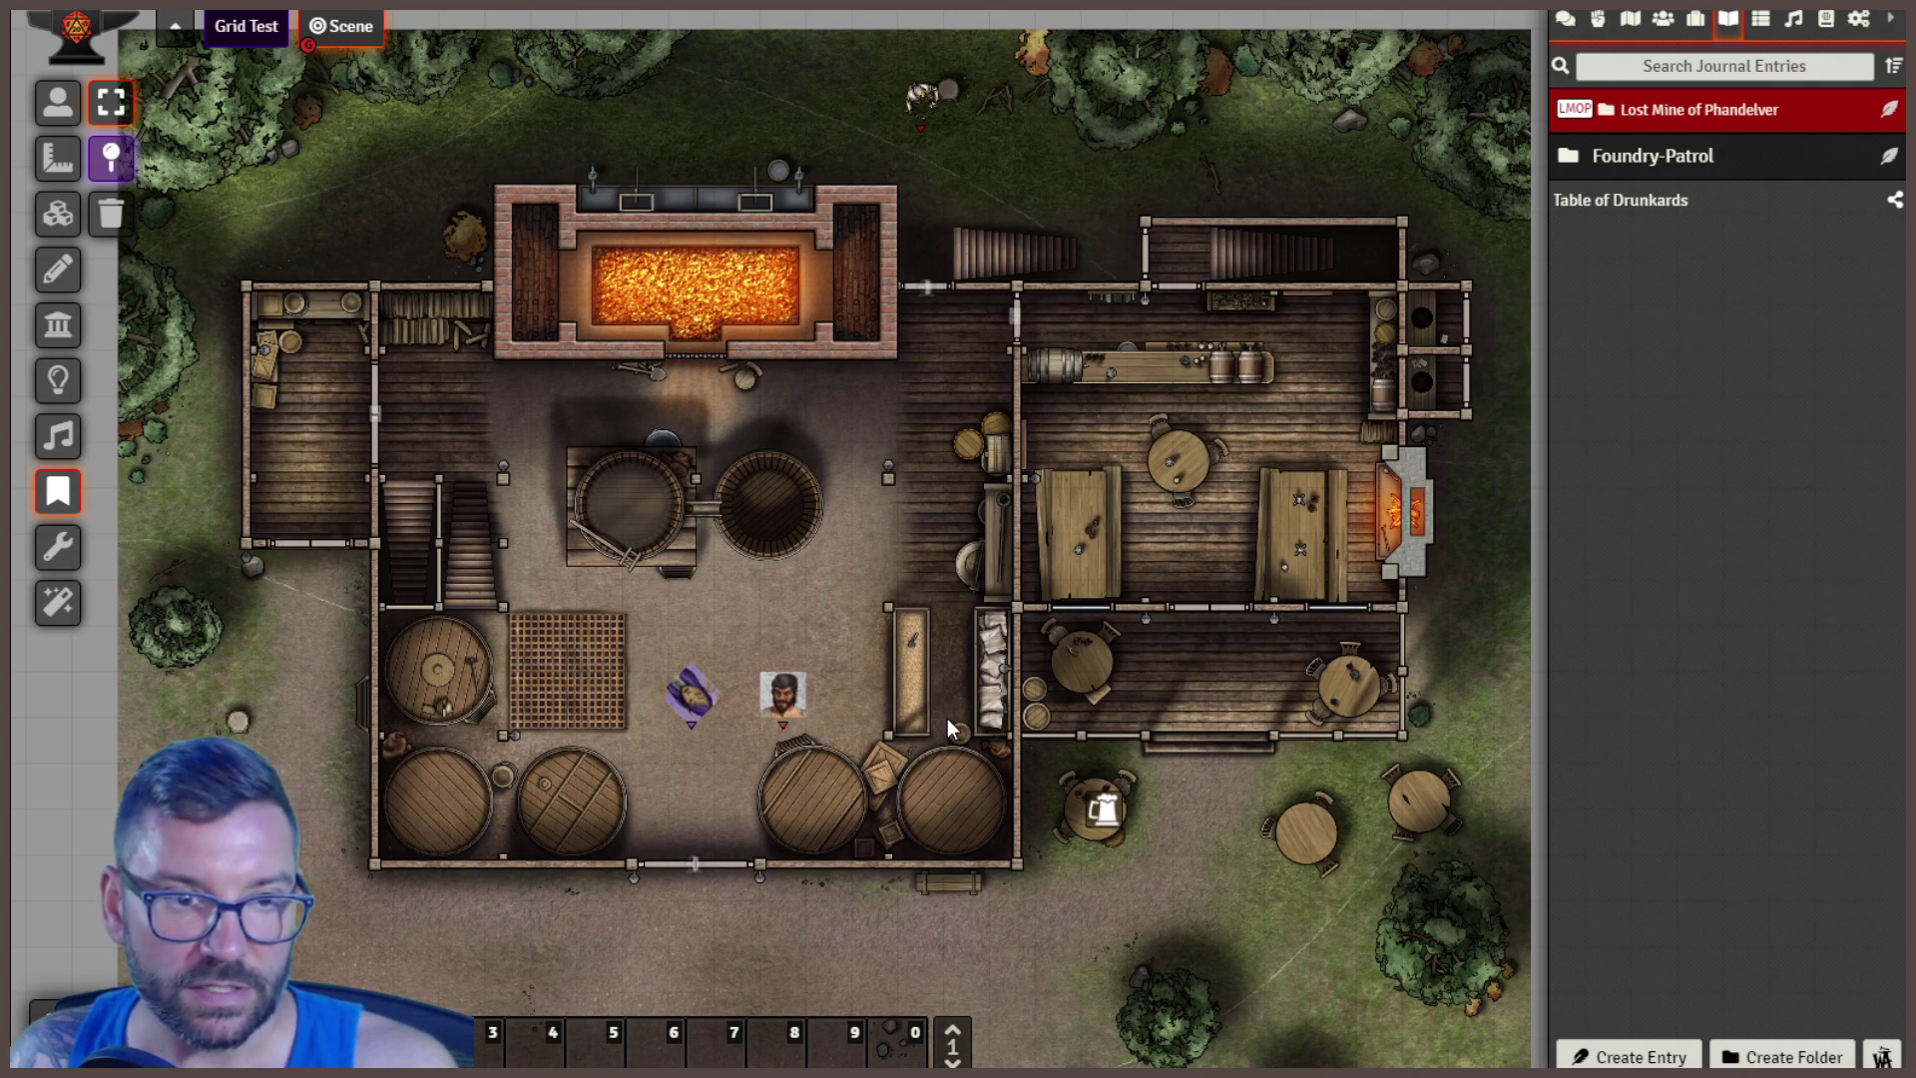
{"action": "left_click", "coordinate": [60, 104]}
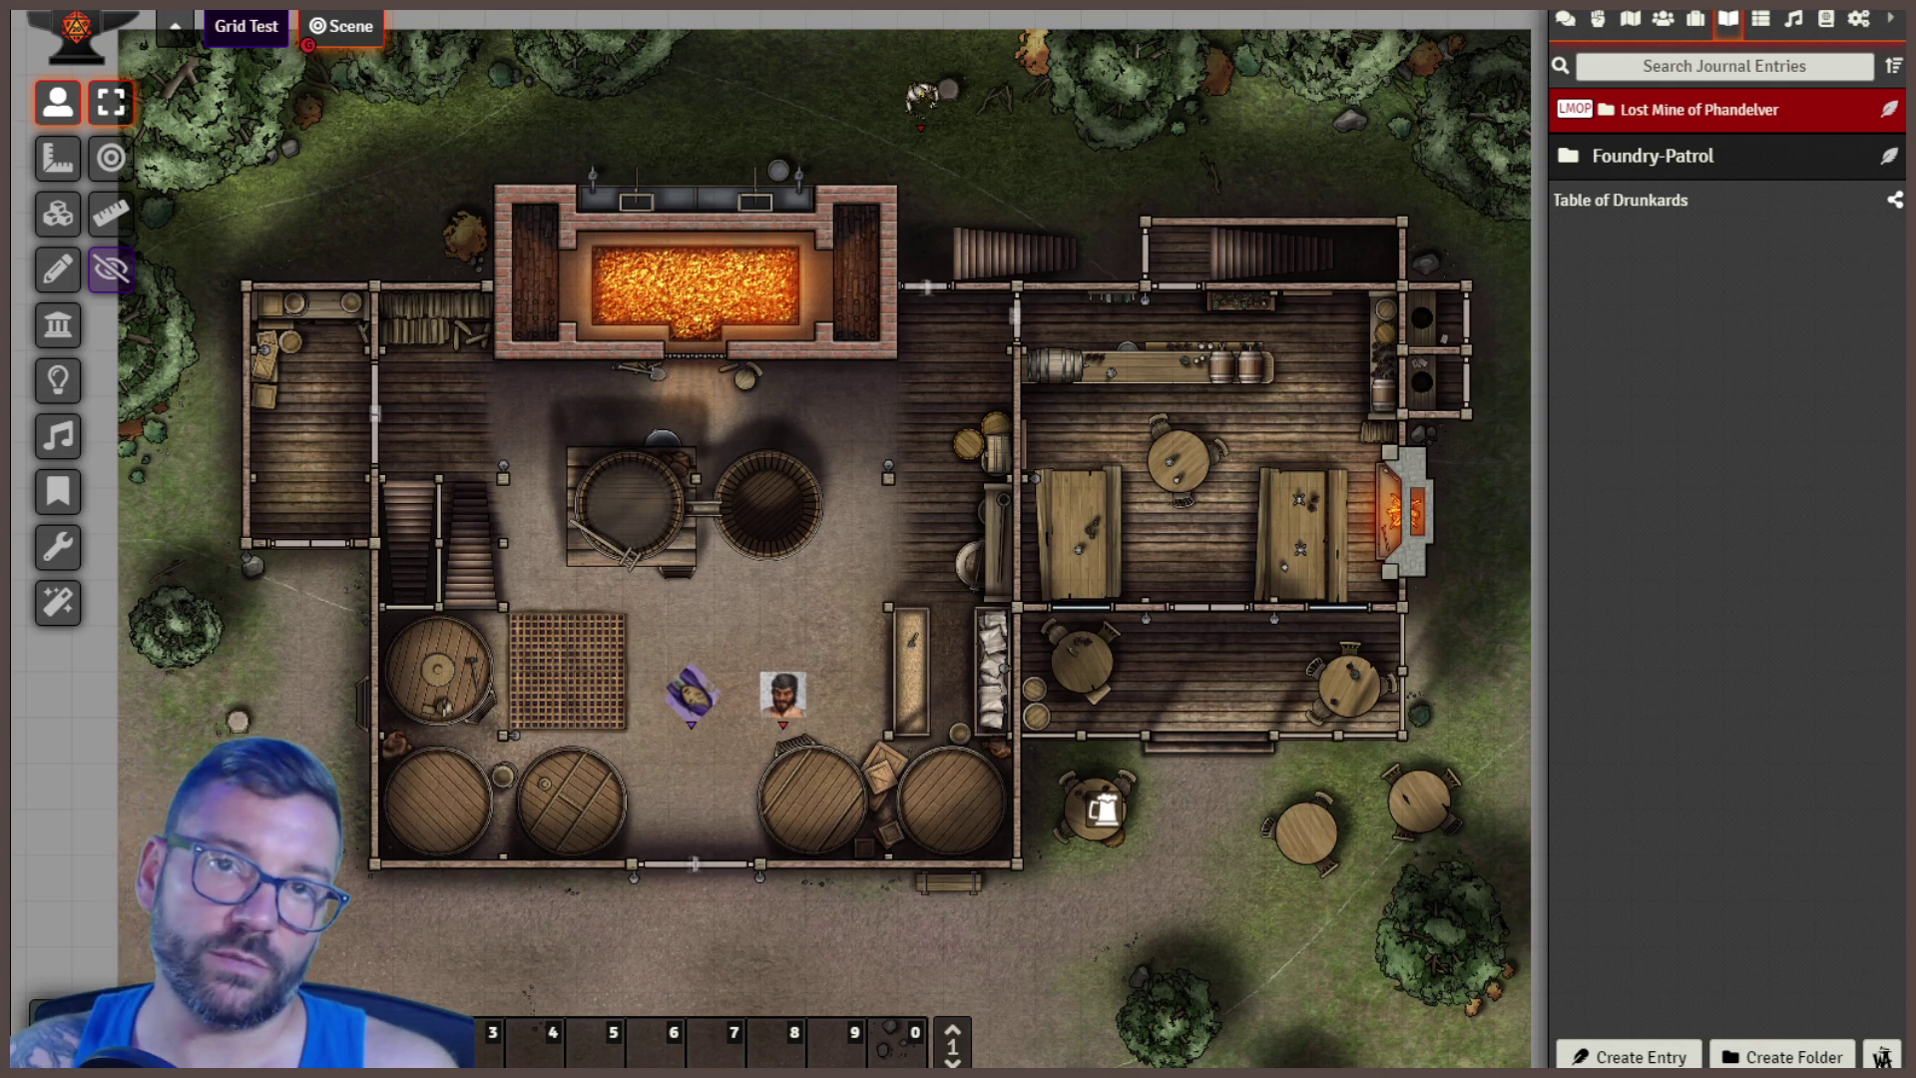
- Open the World Anvil Integration window from the journal directory to view its user authentication token setting, and close it
{"action": "left_click", "coordinate": [1882, 1057]}
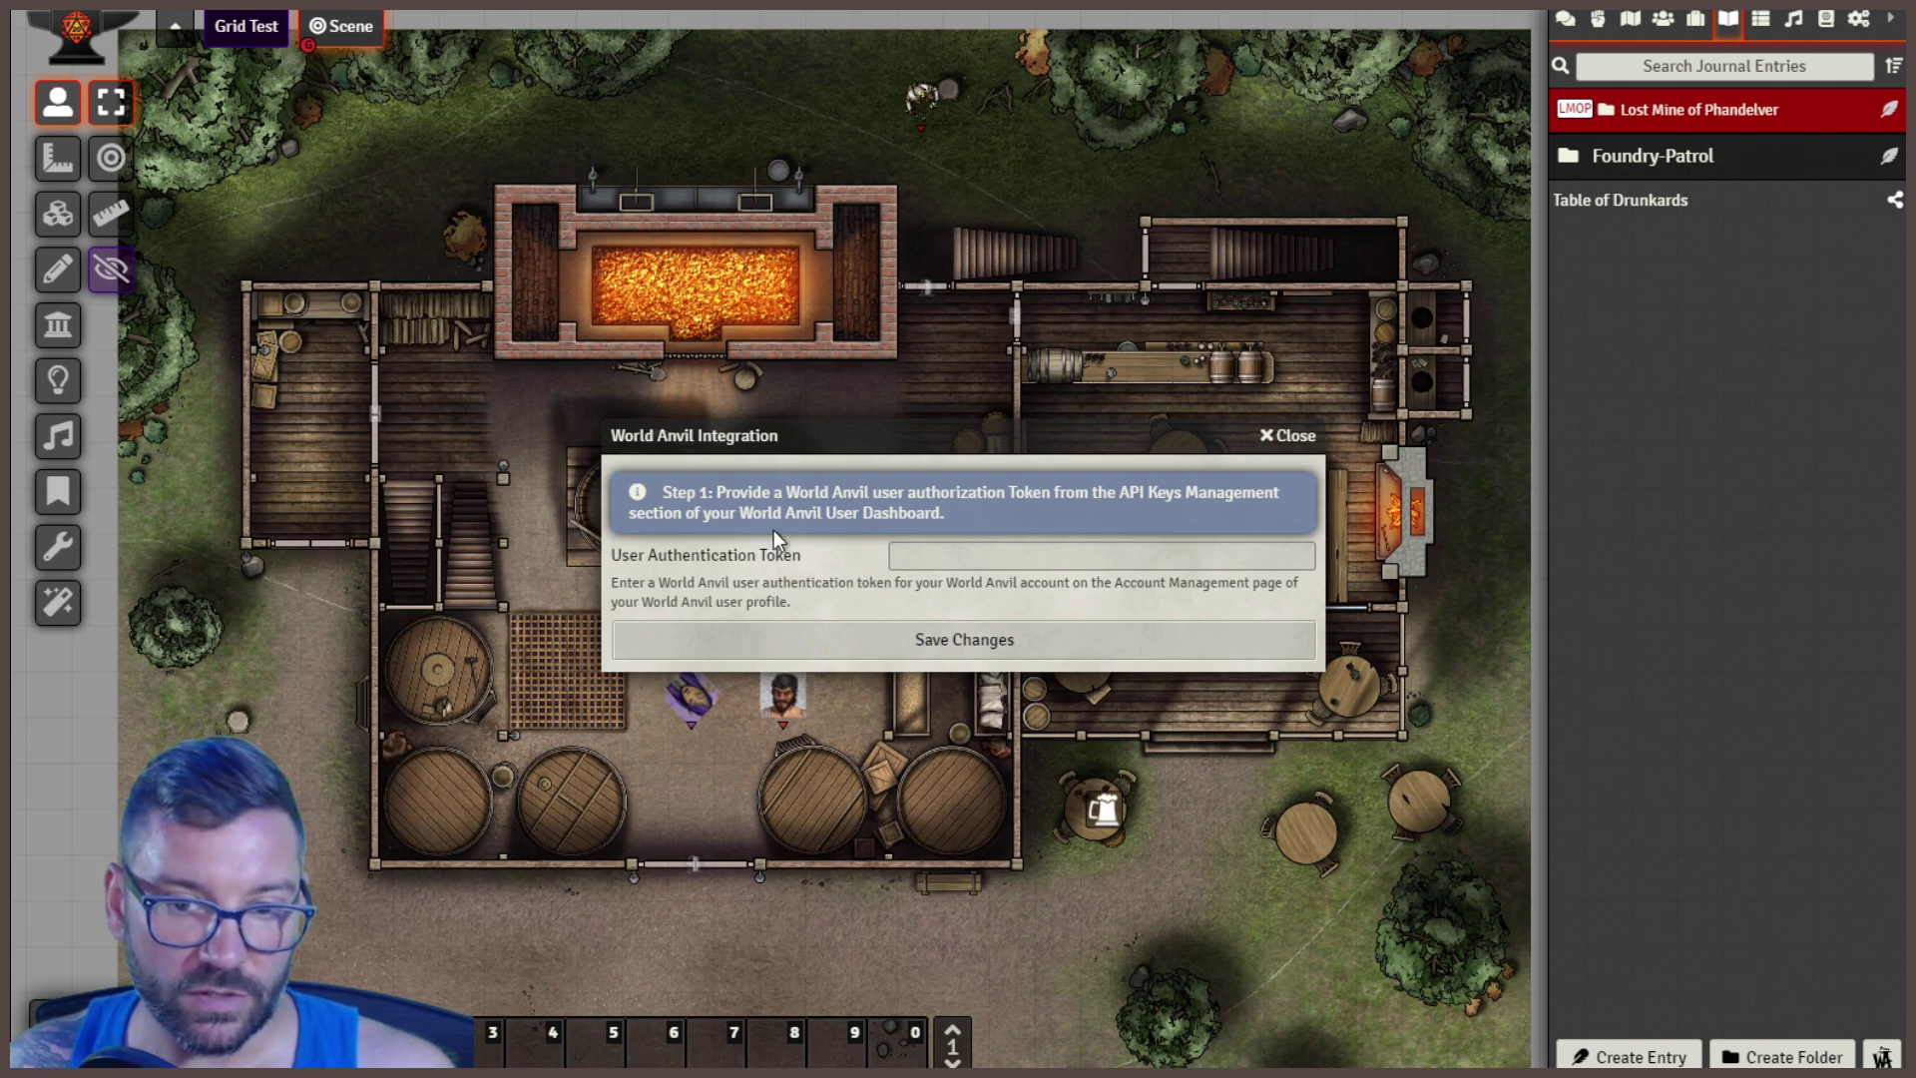
{"action": "left_click", "coordinate": [1273, 437]}
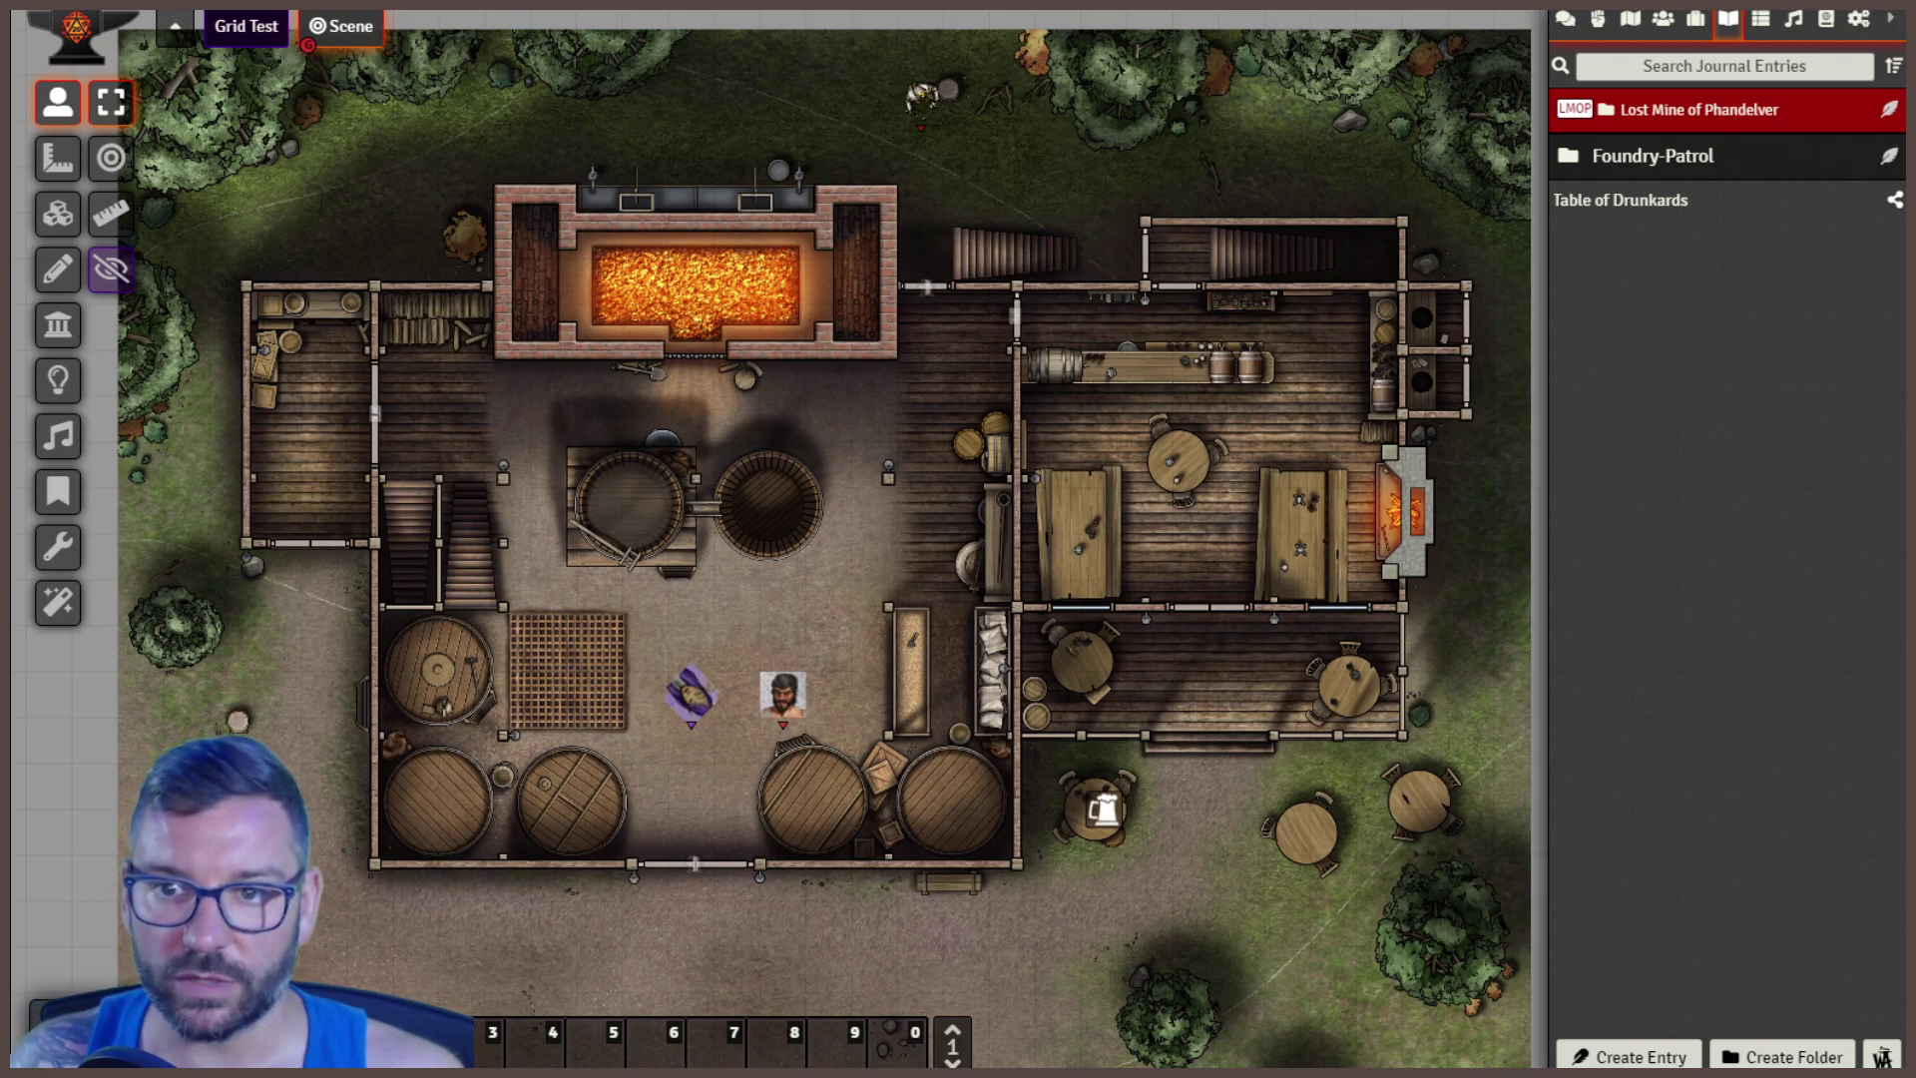
- Filter the module management list by "world" and expand the World Anvil Integration module's details
{"action": "left_click", "coordinate": [1857, 19]}
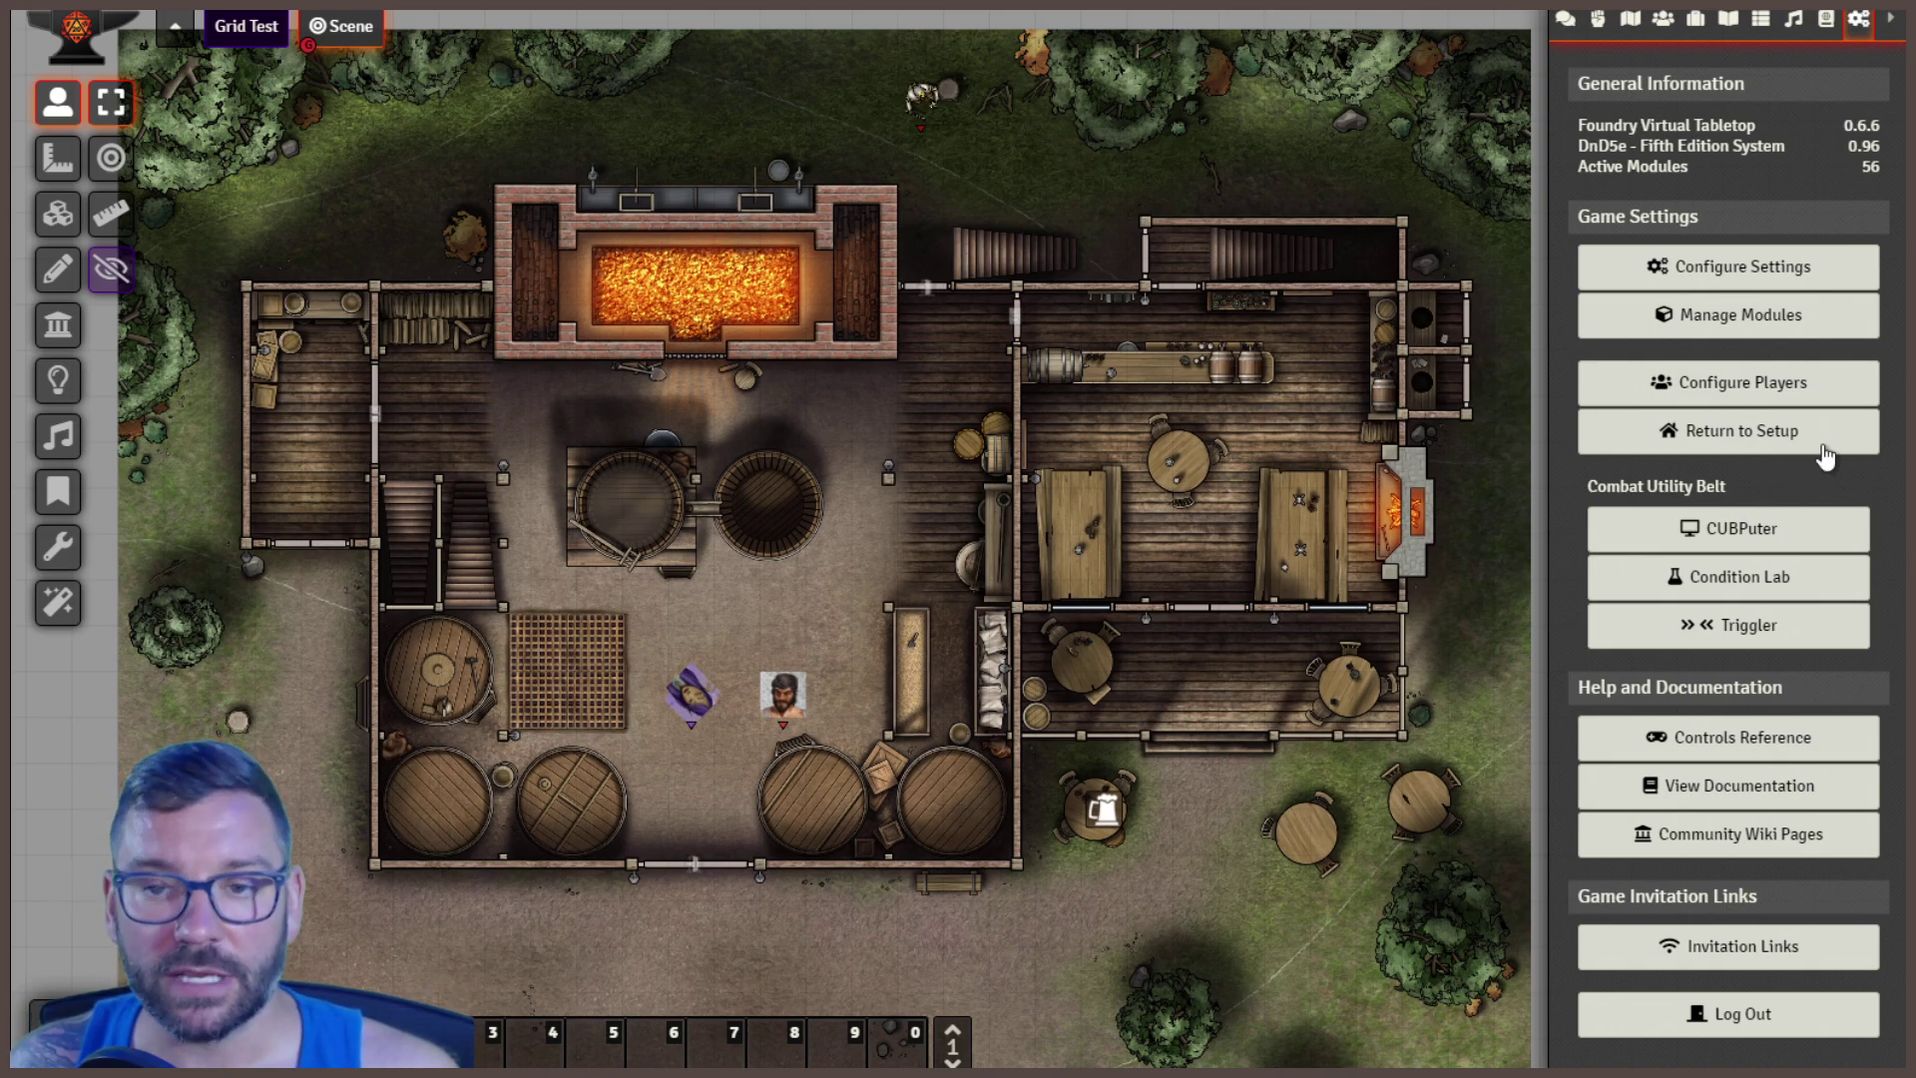
{"action": "left_click", "coordinate": [1756, 317]}
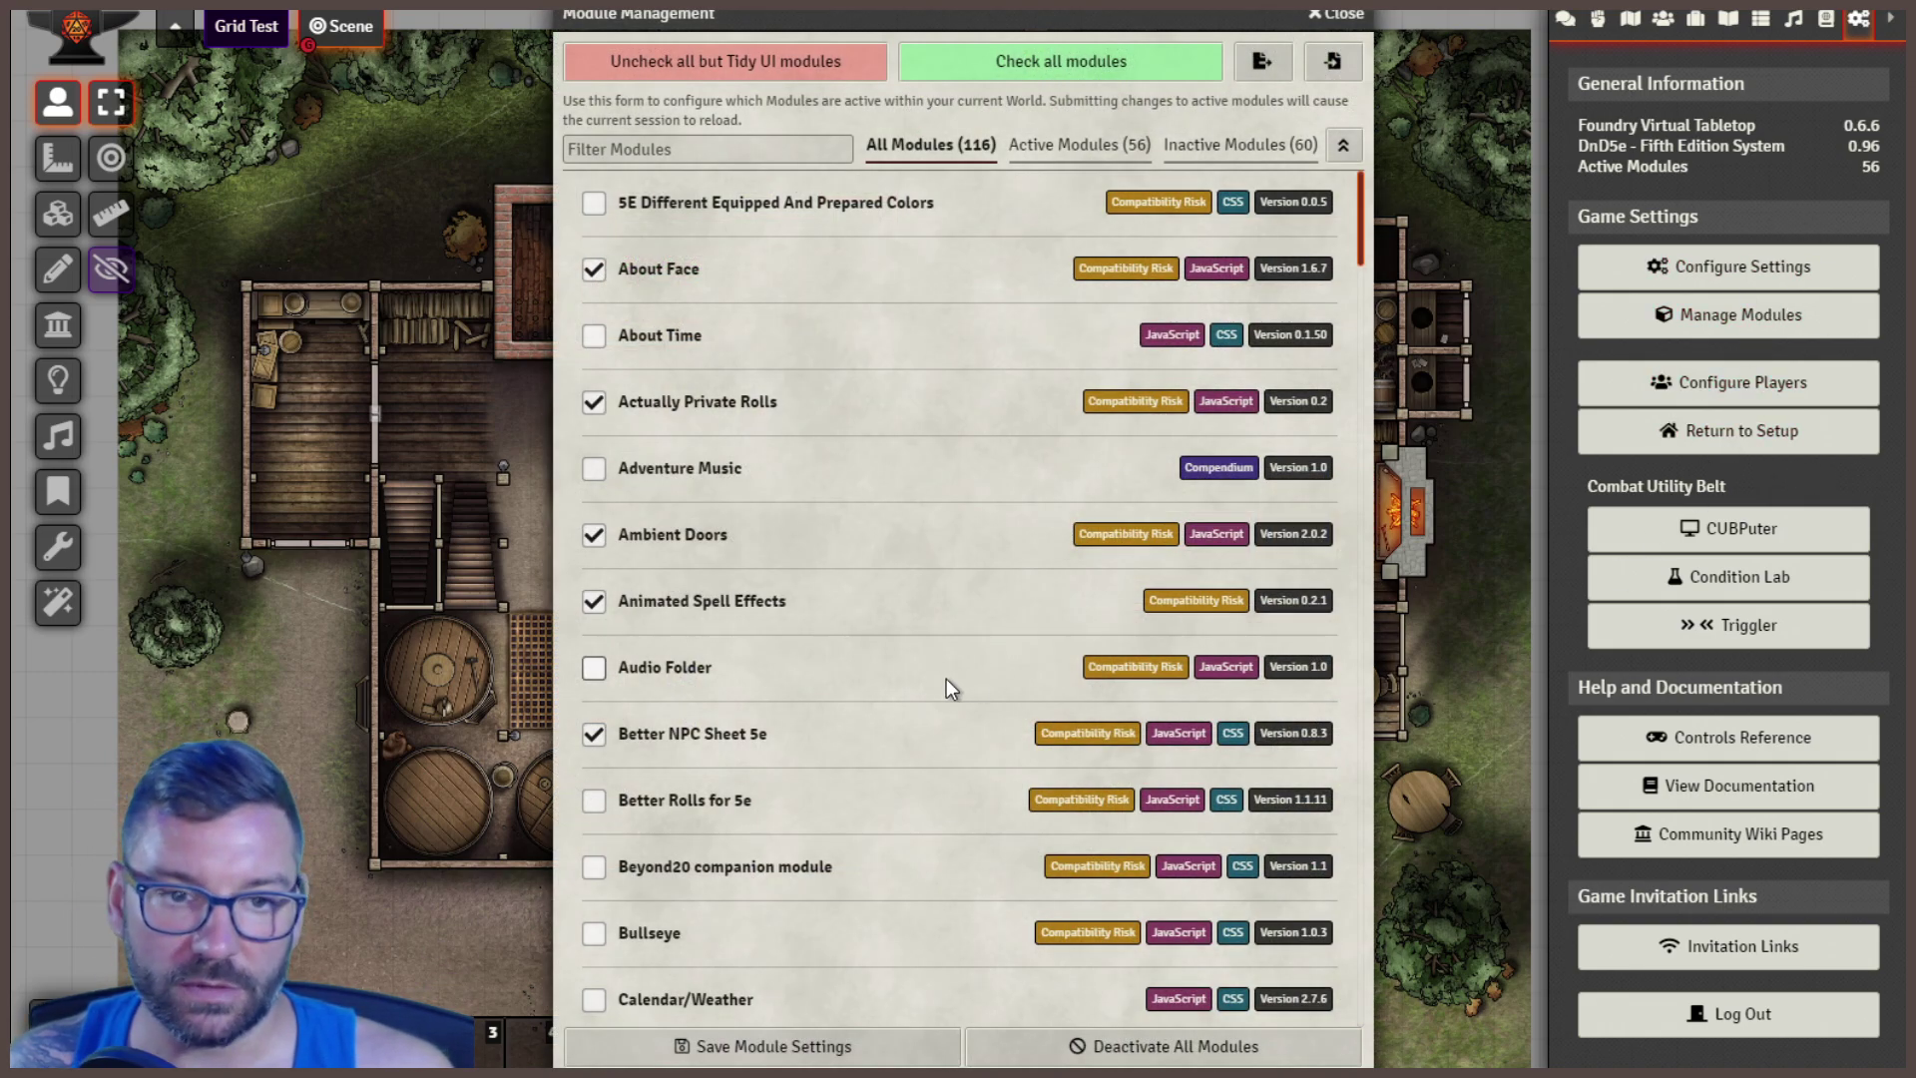
{"action": "left_click", "coordinate": [726, 147]}
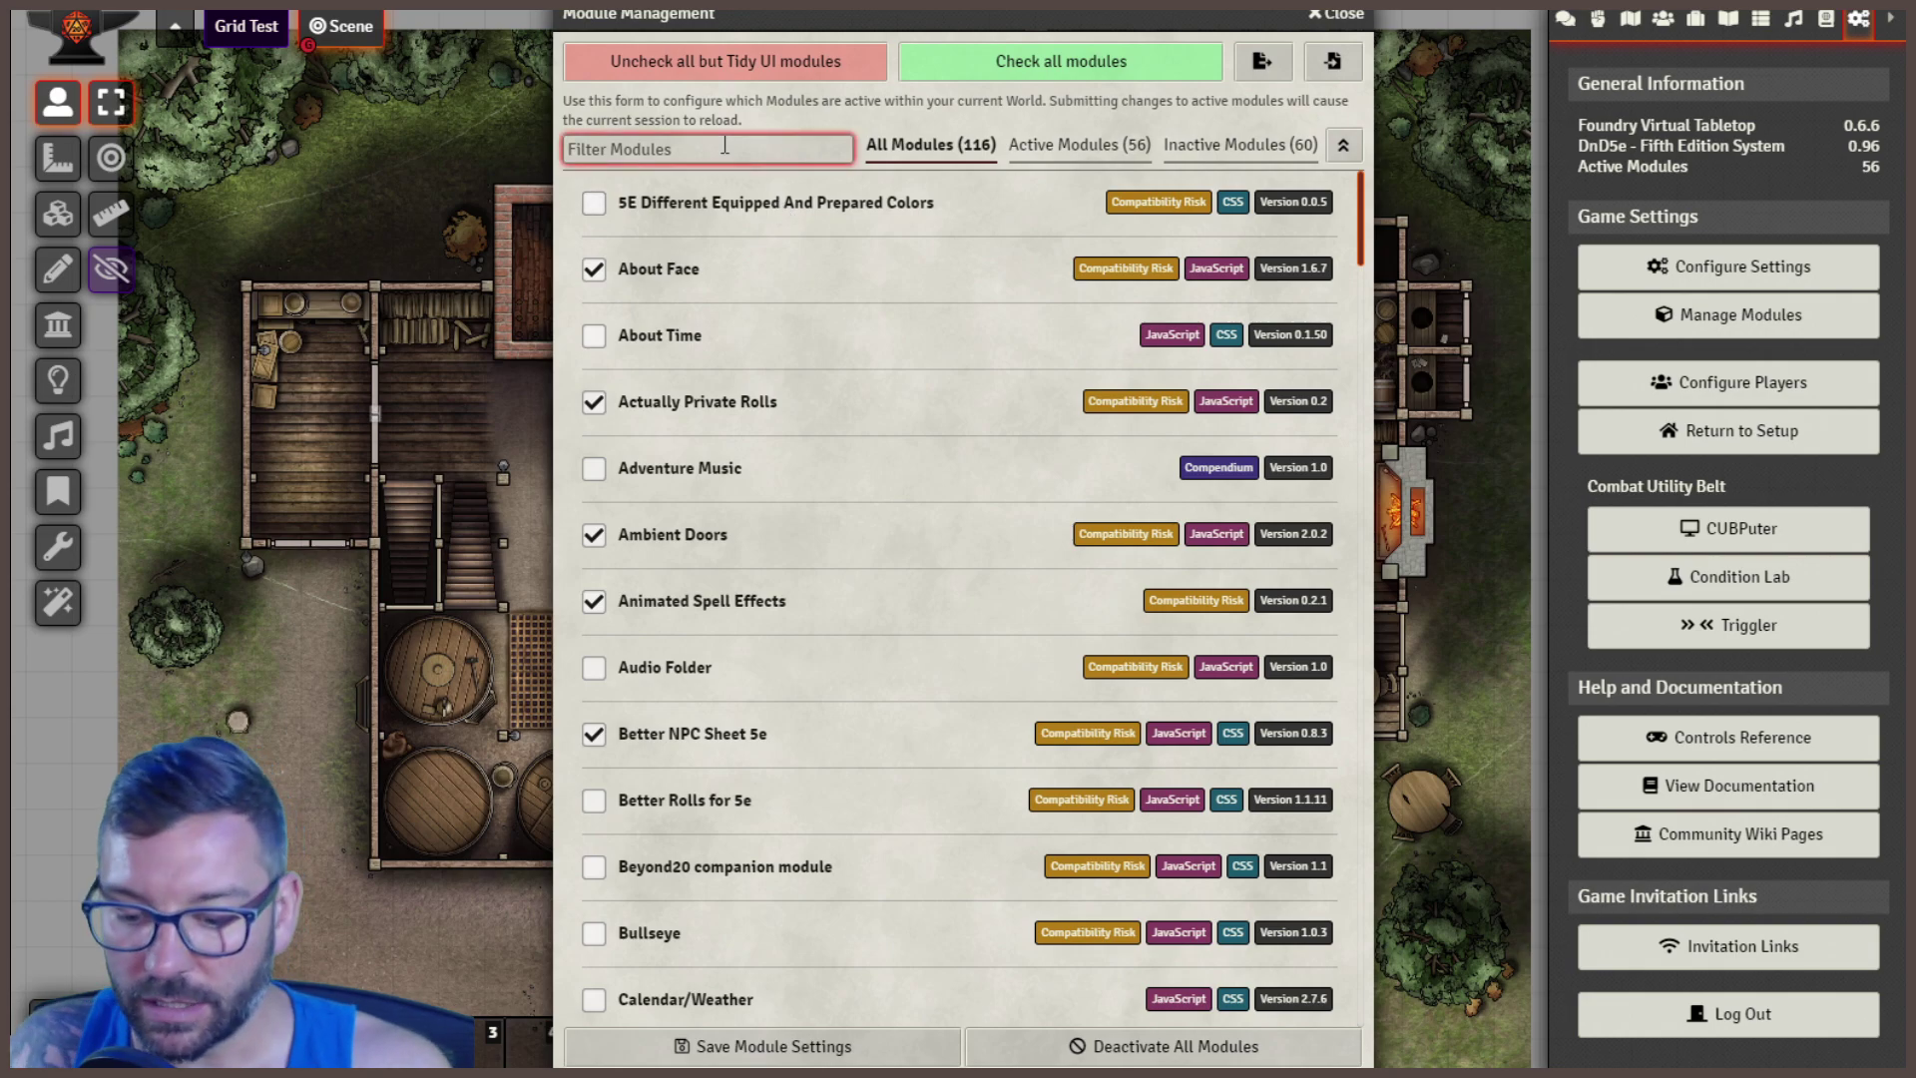
{"action": "type", "text": "world"}
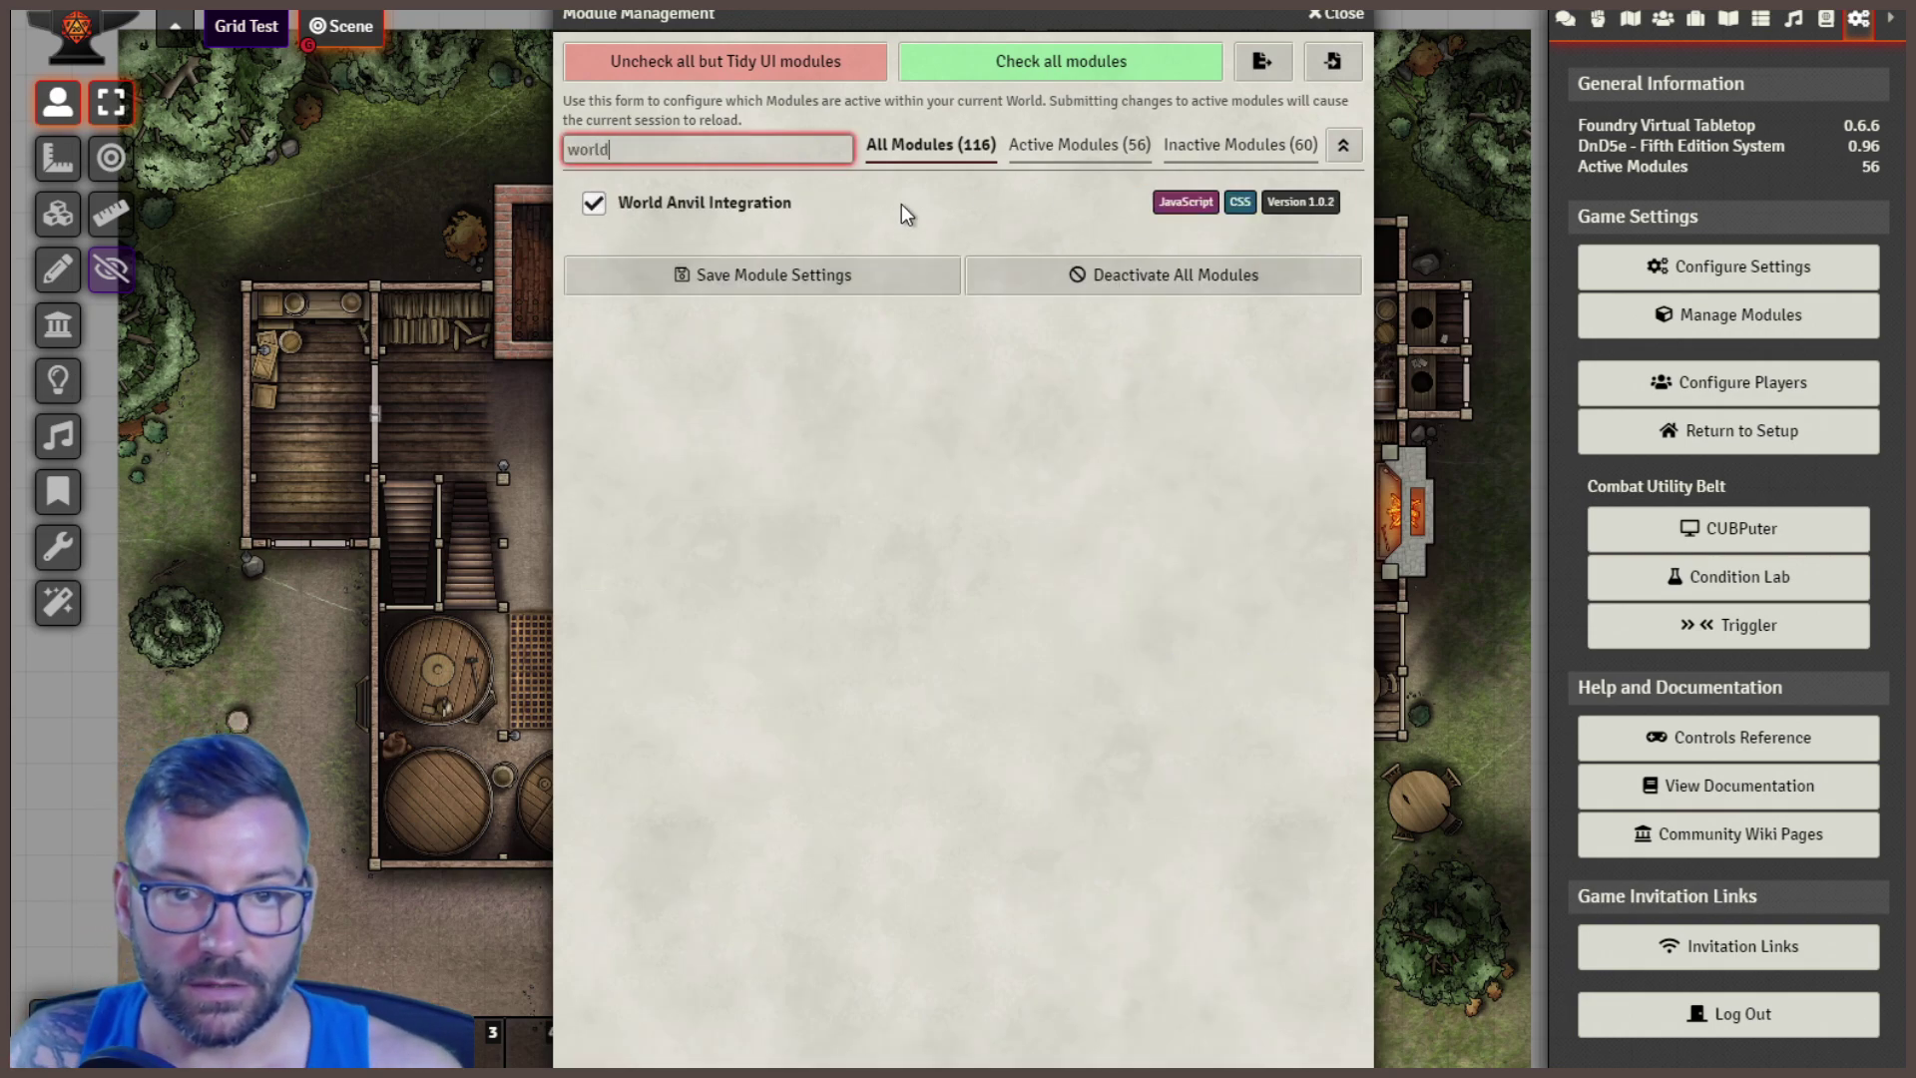
{"action": "left_click", "coordinate": [1344, 146]}
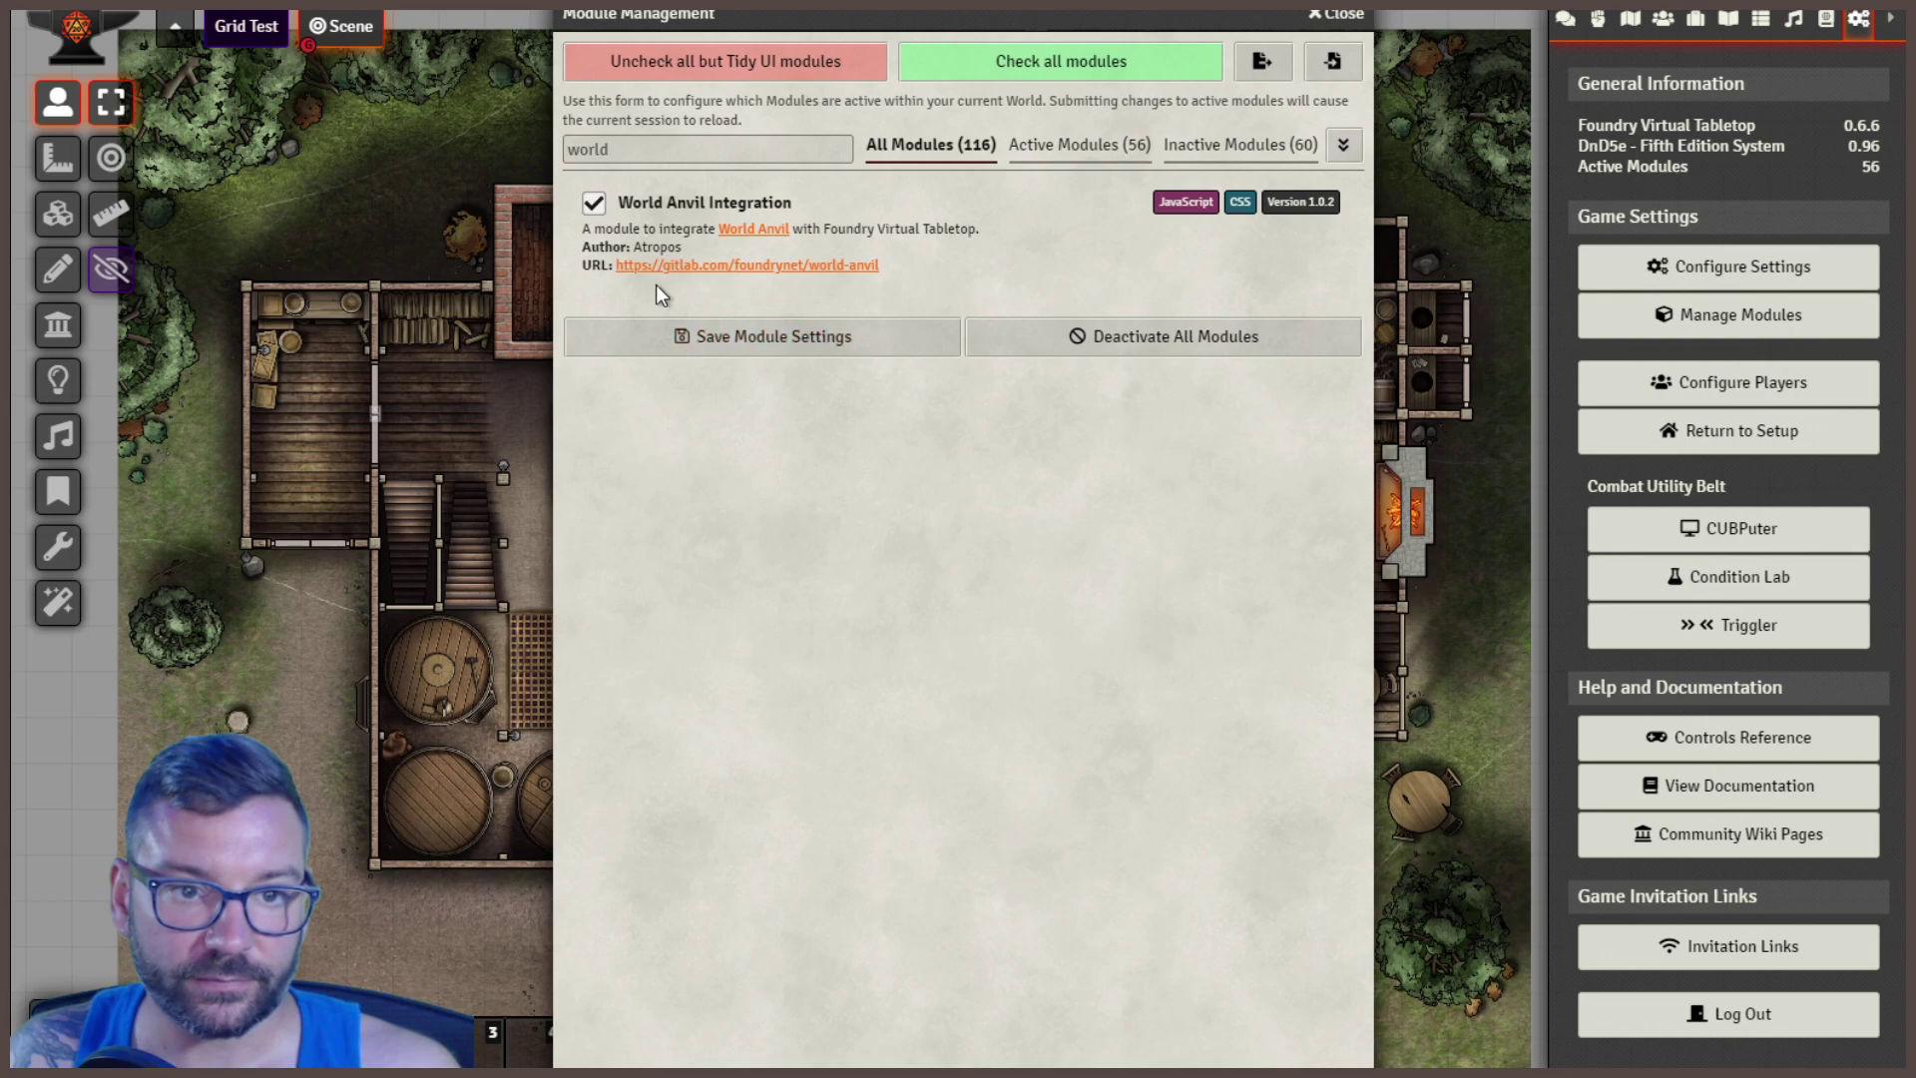
- Open the World Anvil Integration project page on GitLab, examine its README on configuration and importing content, and close Foundry's module management window
{"action": "left_click", "coordinate": [684, 265]}
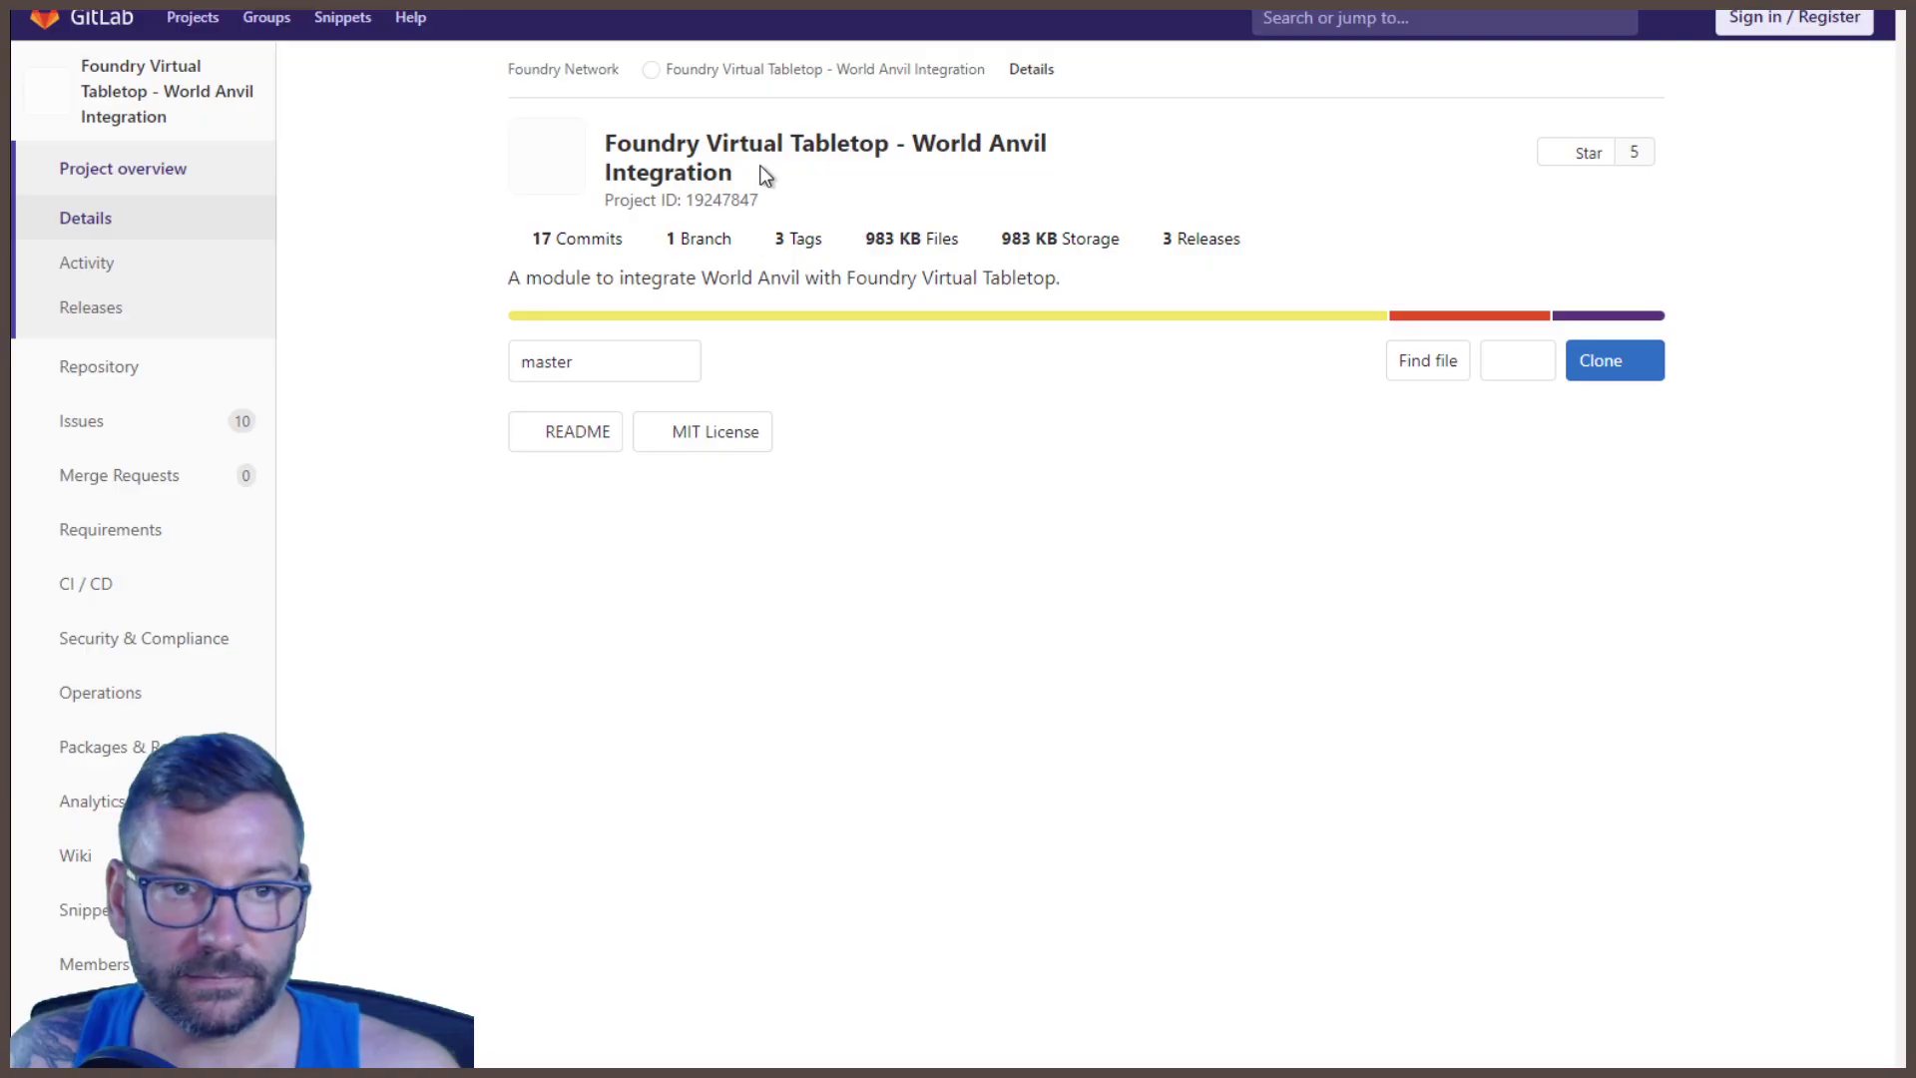
{"action": "scroll", "coordinate": [786, 750], "scroll_direction": "down", "scroll_amount": 10}
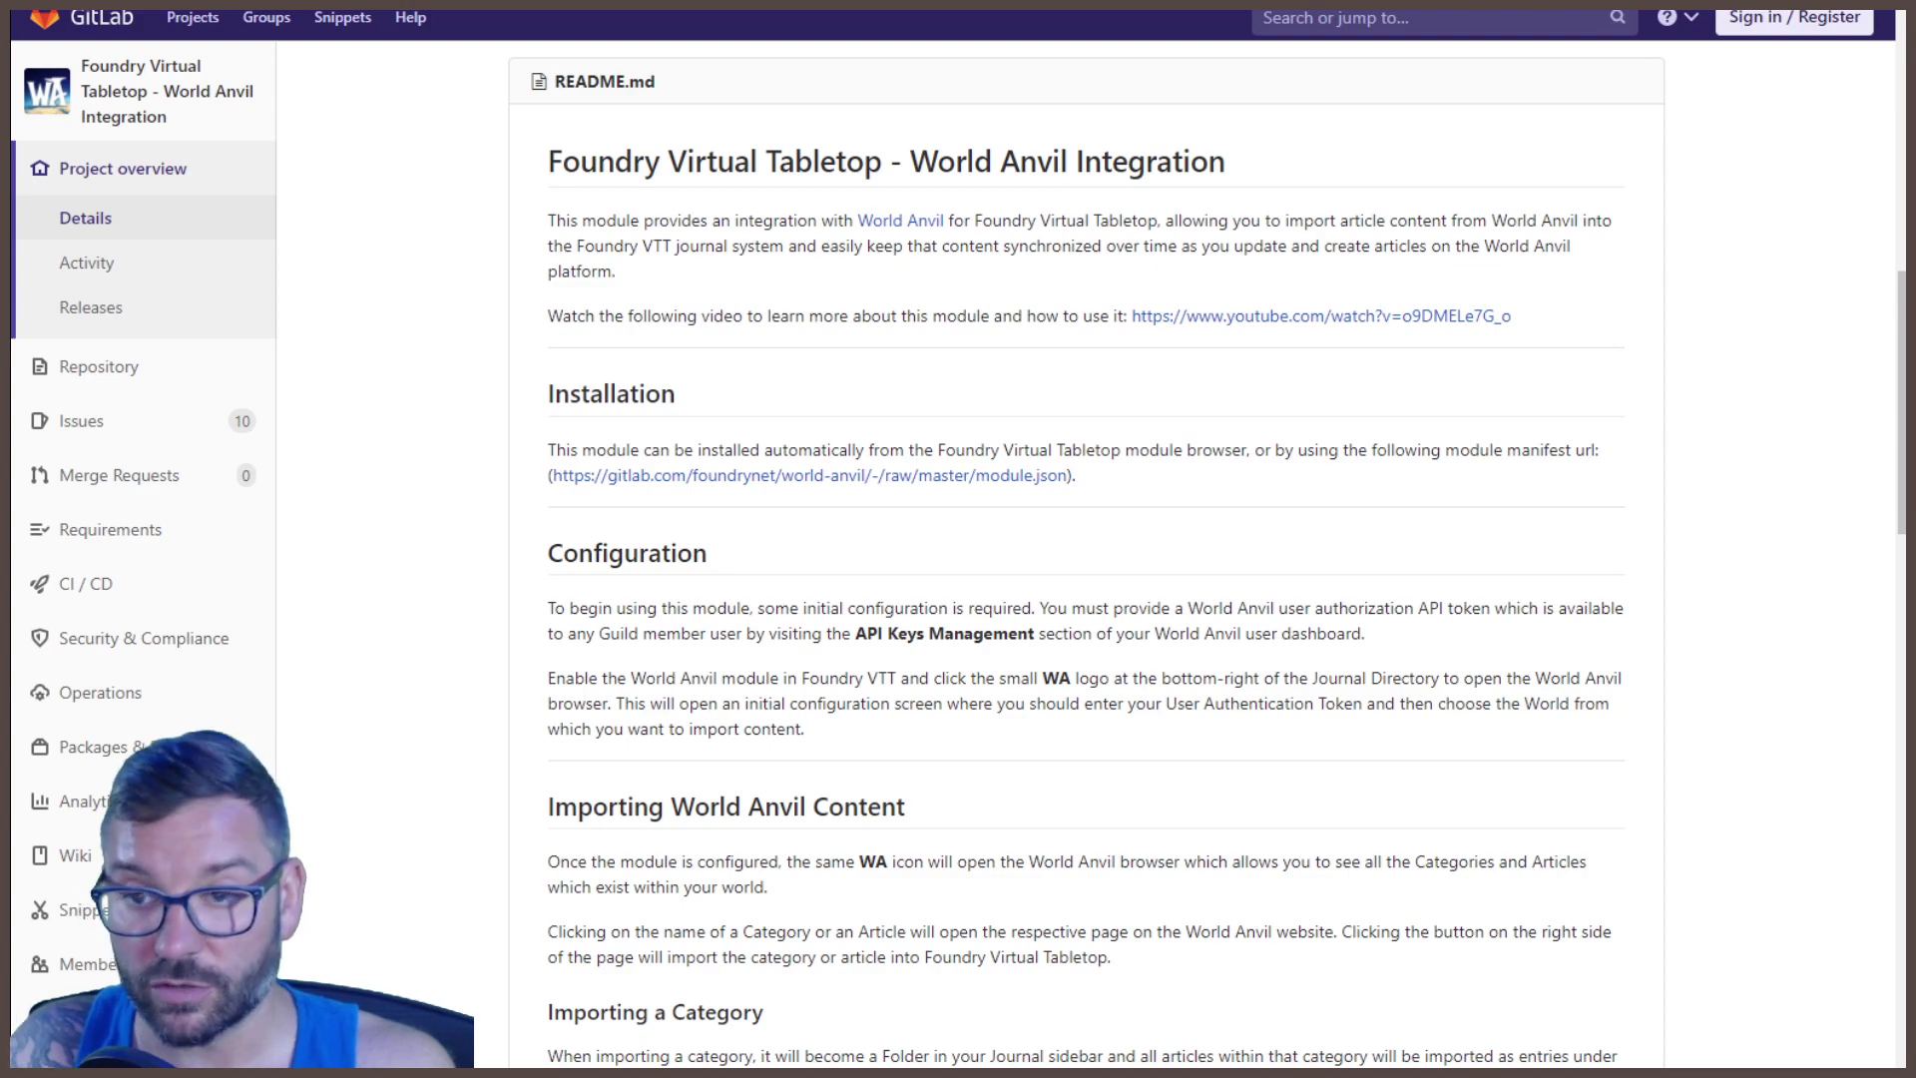
{"action": "scroll", "coordinate": [769, 872], "scroll_direction": "down", "scroll_amount": 2}
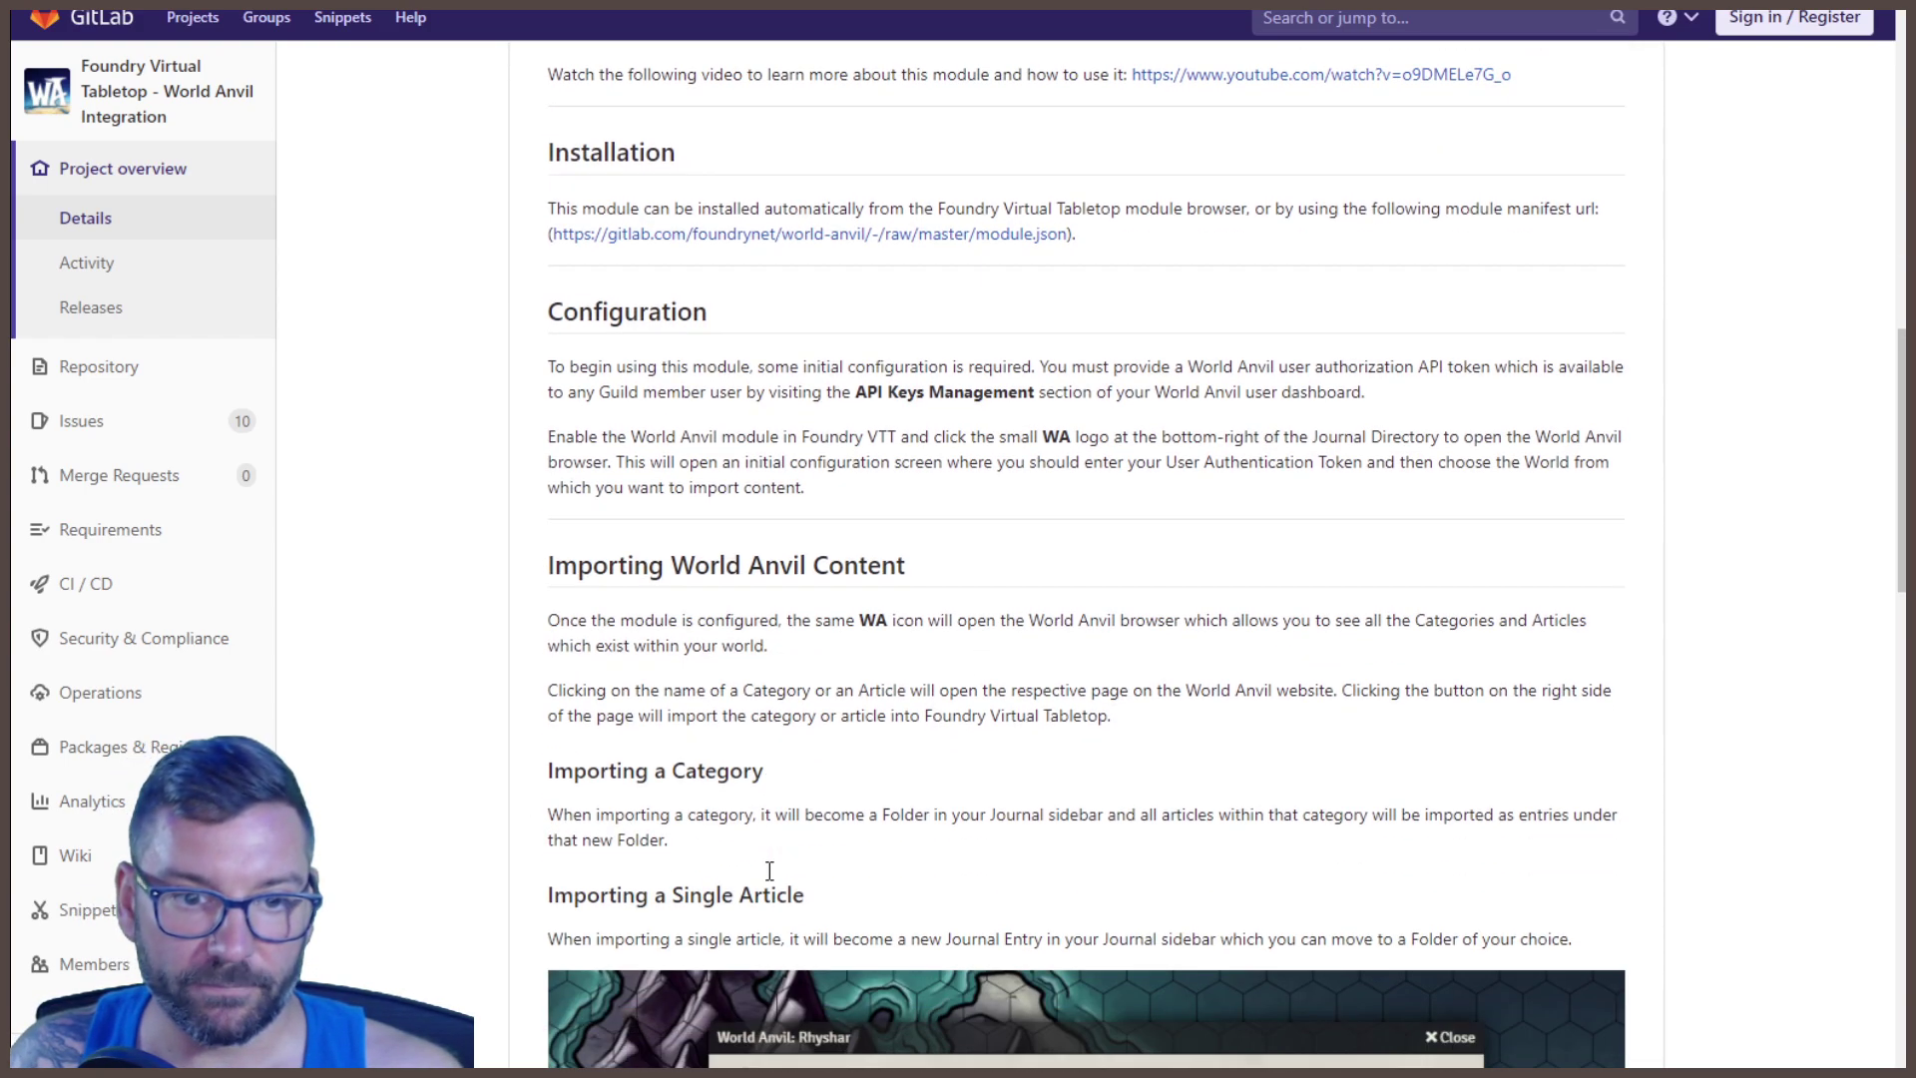
{"action": "scroll", "coordinate": [769, 871], "scroll_direction": "down", "scroll_amount": 8}
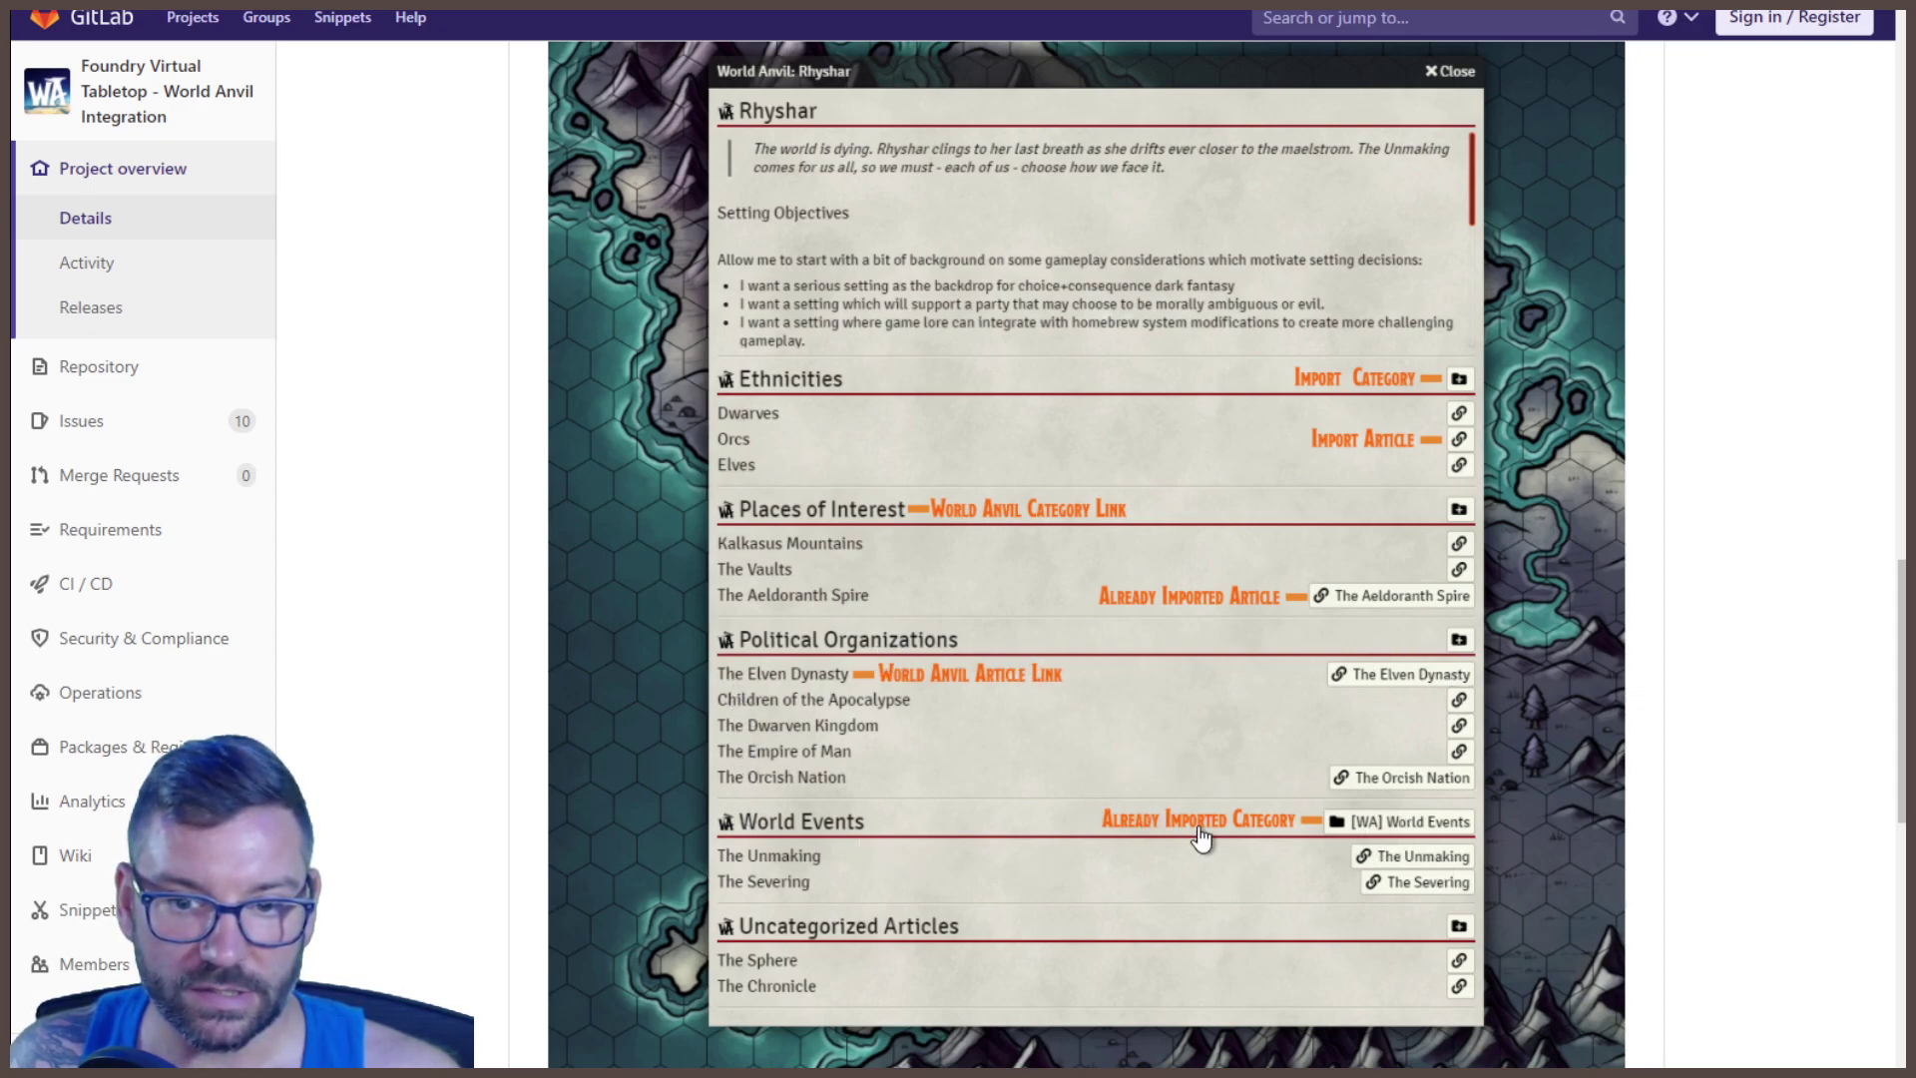
{"action": "scroll", "coordinate": [1186, 834], "scroll_direction": "down", "scroll_amount": 5}
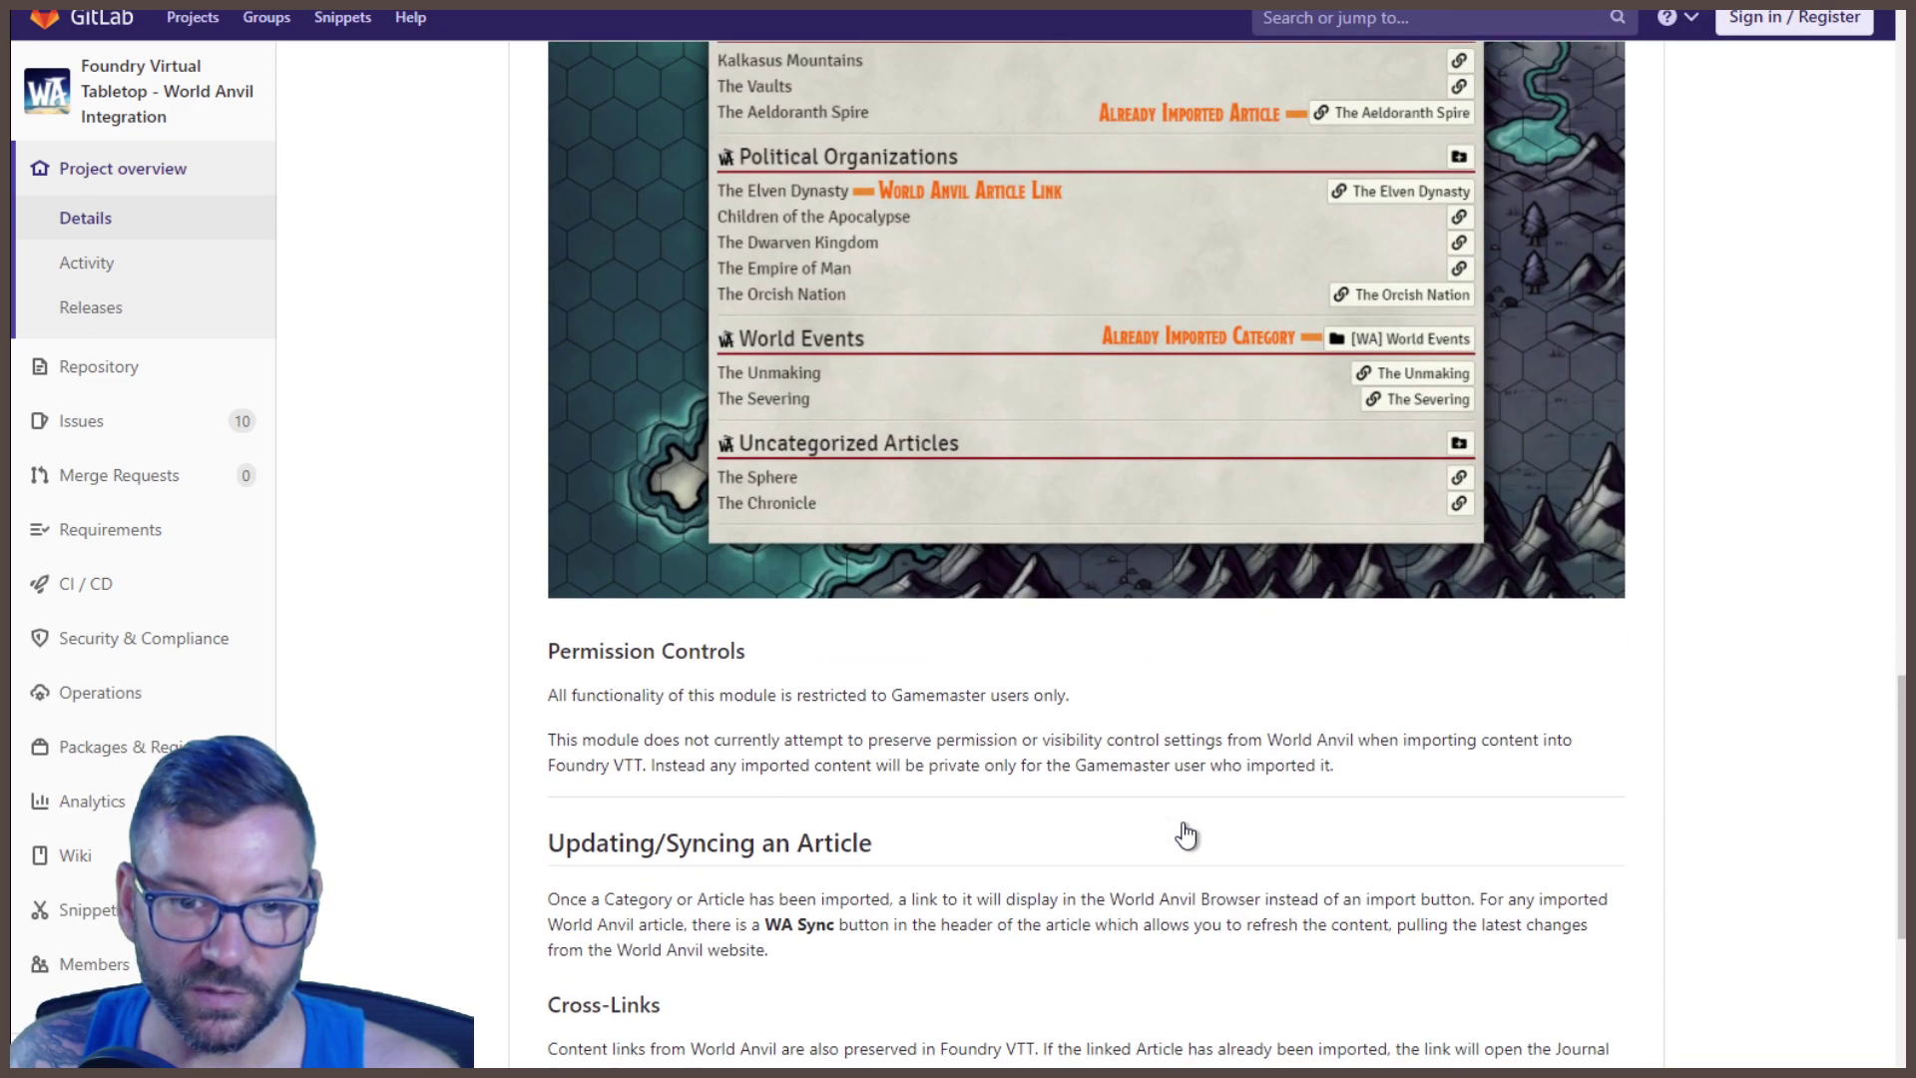
{"action": "scroll", "coordinate": [1186, 834], "scroll_direction": "up", "scroll_amount": 6}
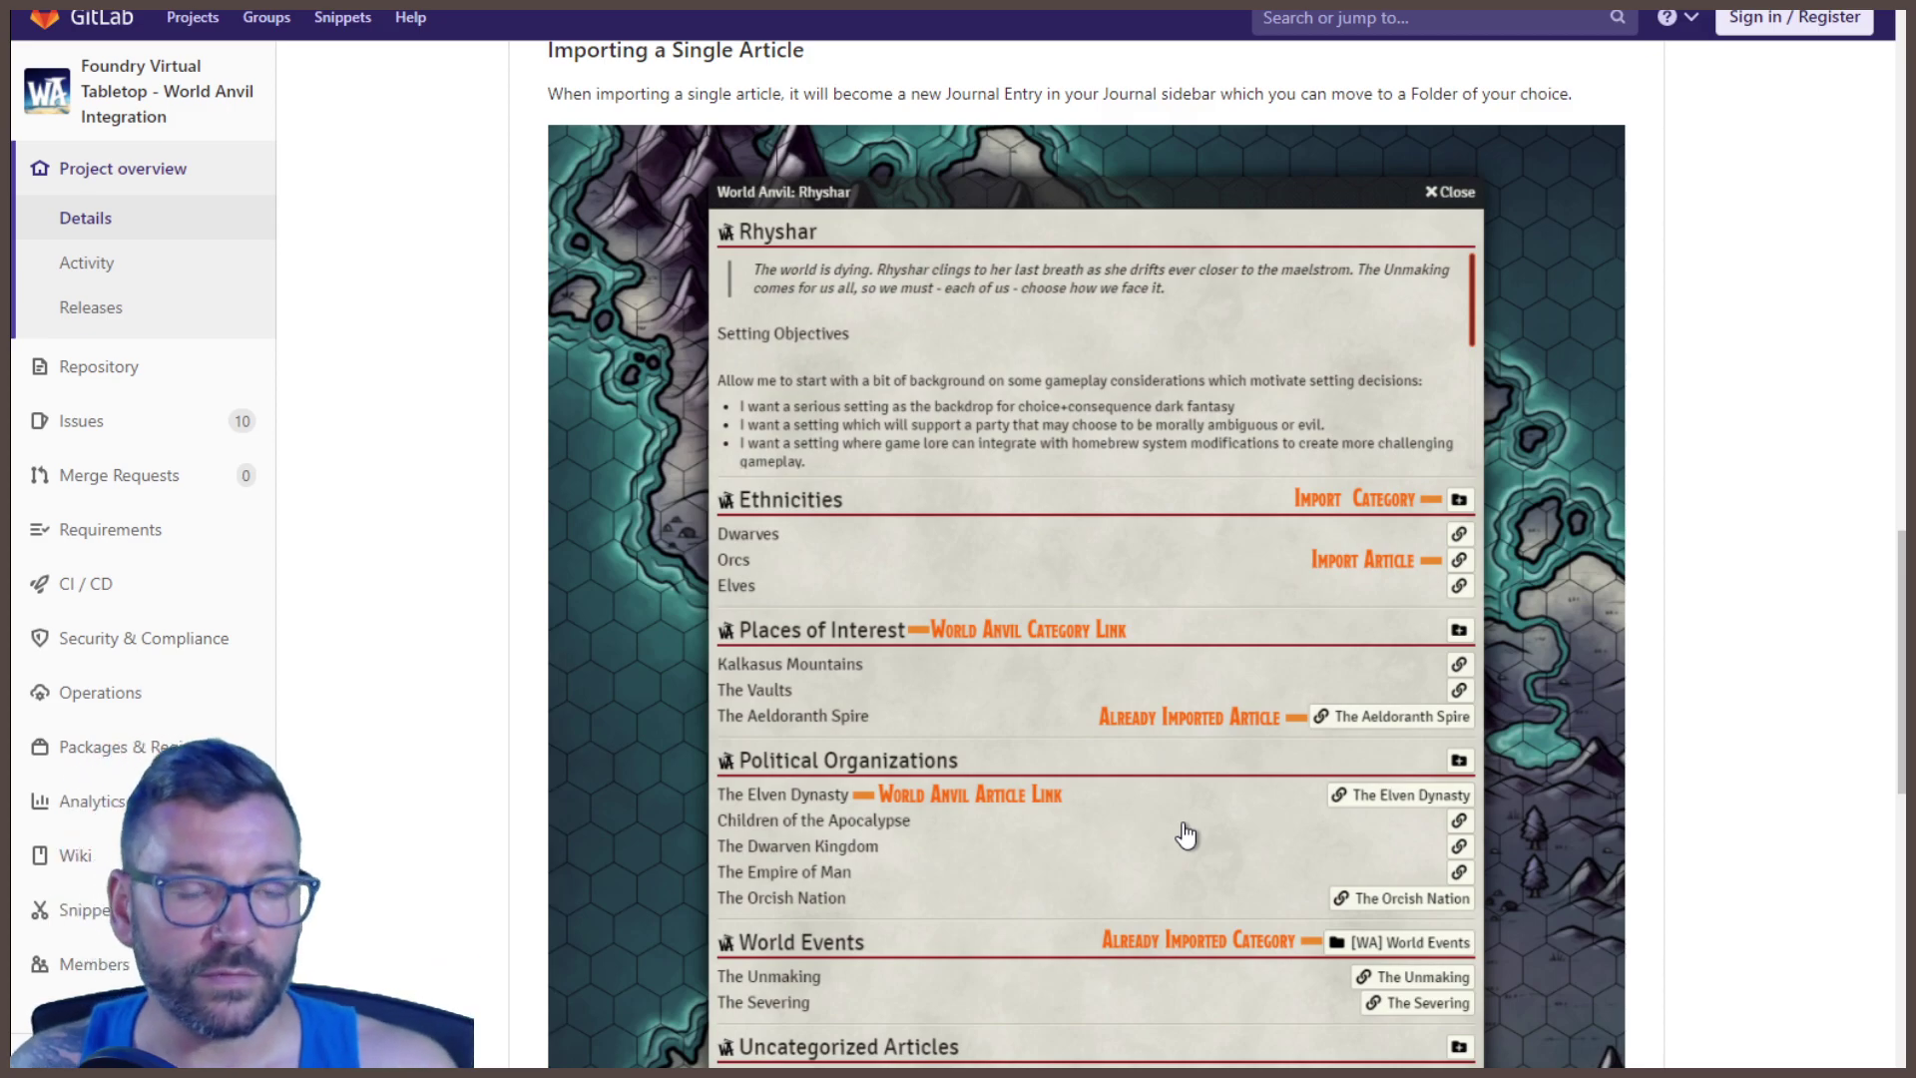
{"action": "scroll", "coordinate": [1005, 833], "scroll_direction": "down", "scroll_amount": 1}
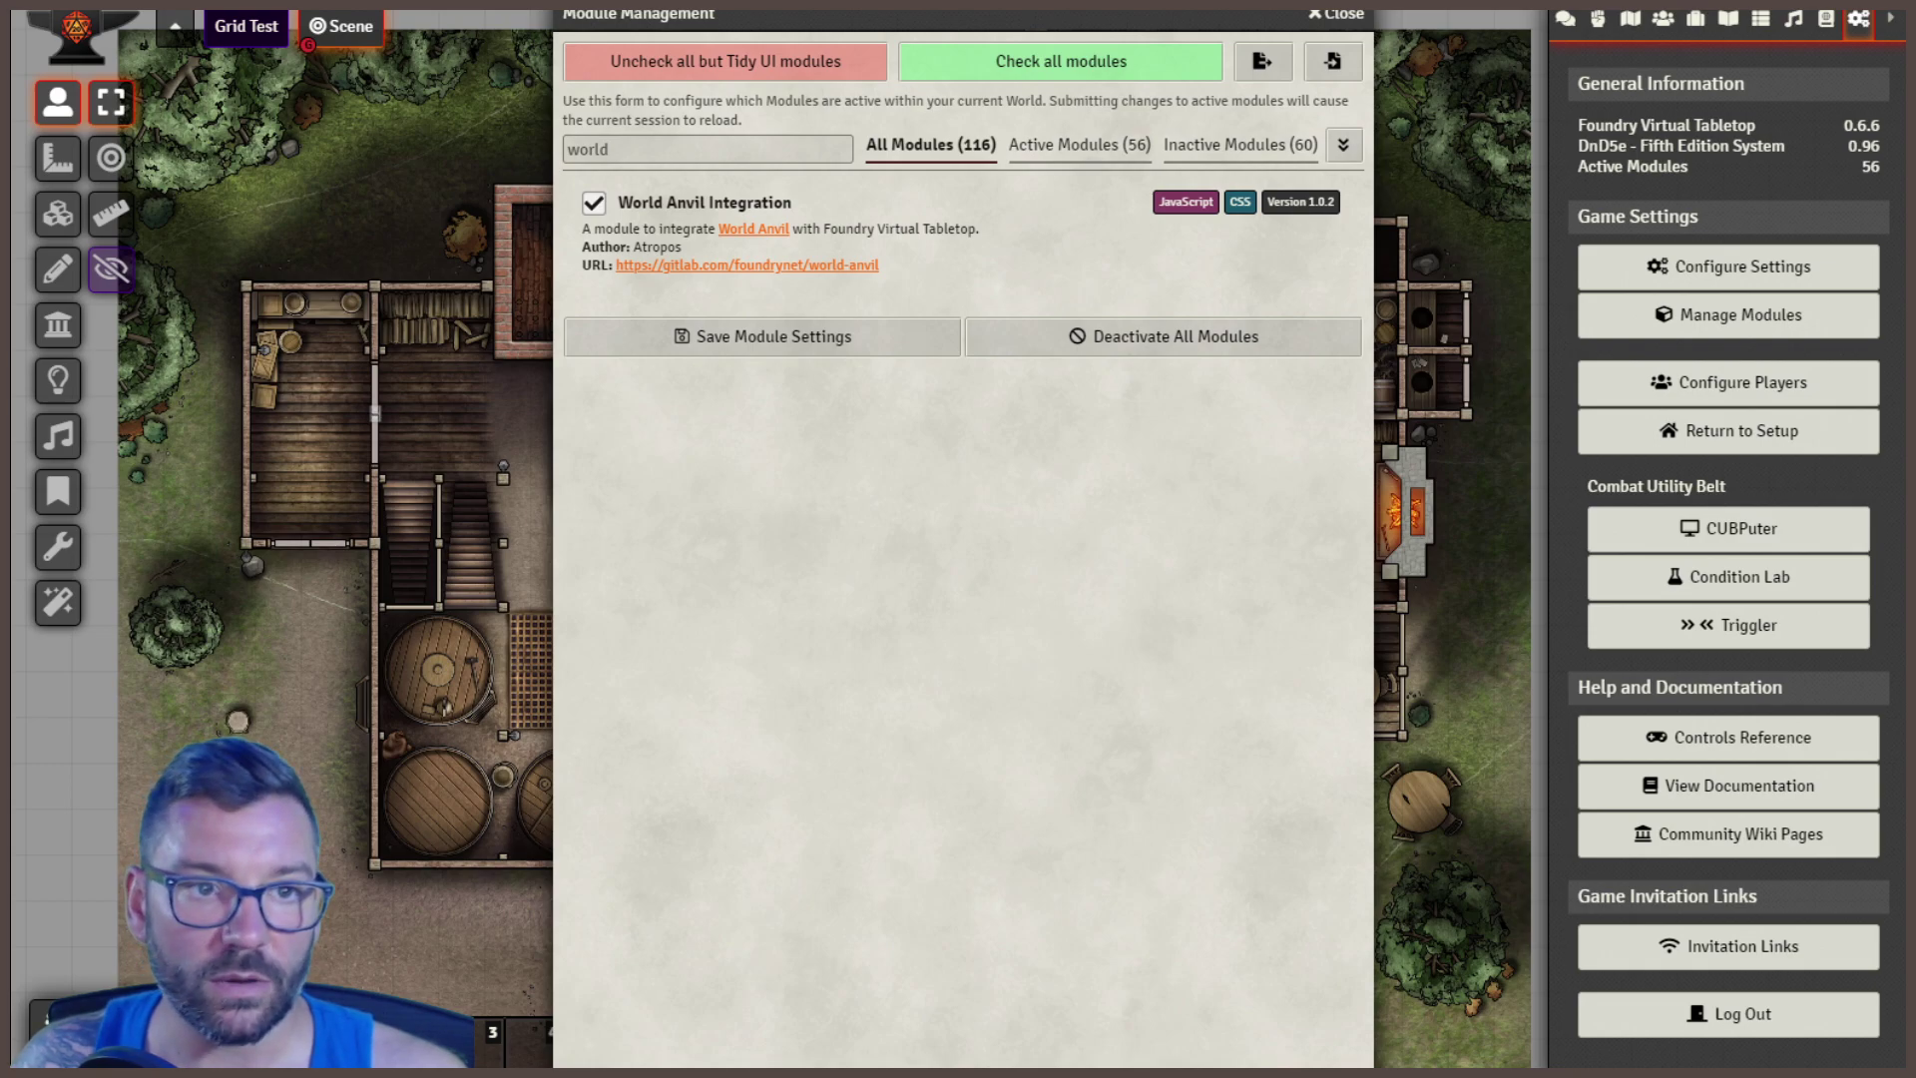
{"action": "left_click", "coordinate": [1351, 30]}
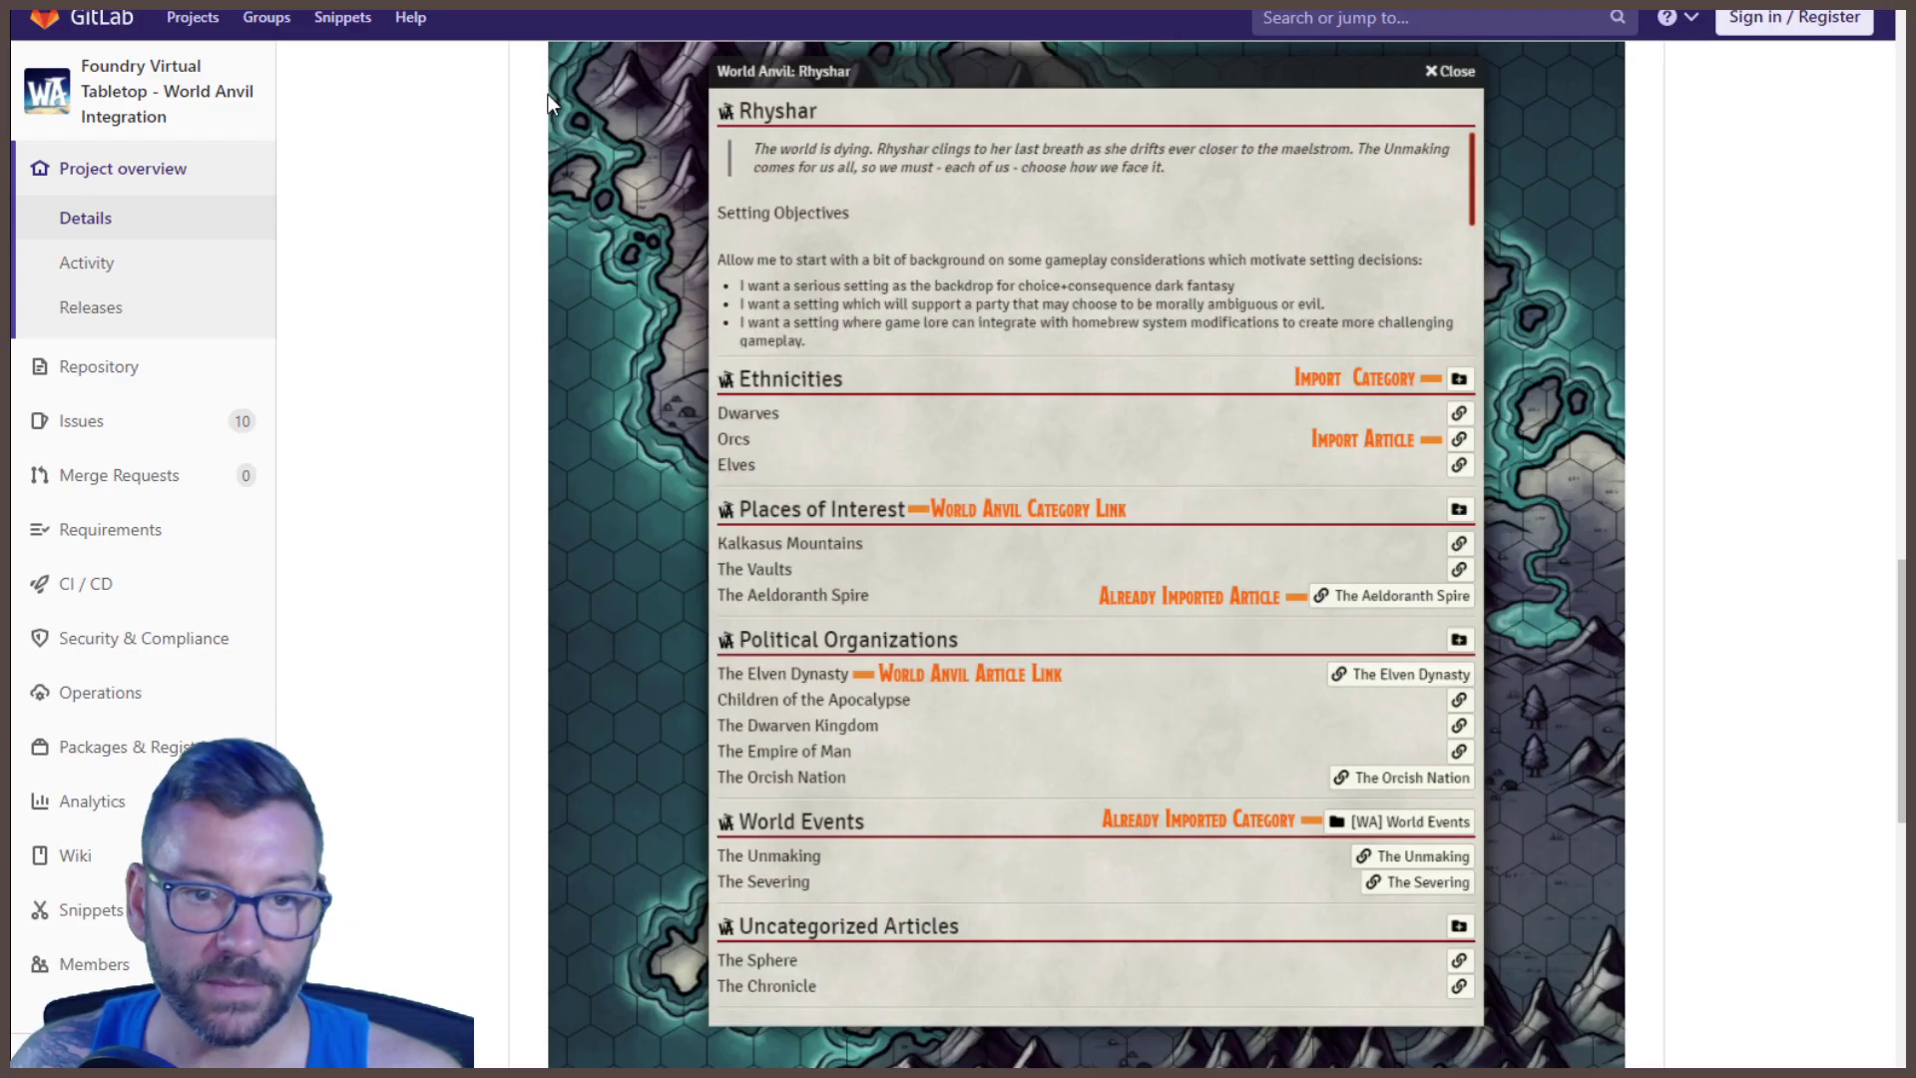
- Review the World Anvil README's importing, configuration and installation sections on GitLab, and switch back to Foundry Virtual Tabletop
{"action": "scroll", "coordinate": [671, 542], "scroll_direction": "up", "scroll_amount": 6}
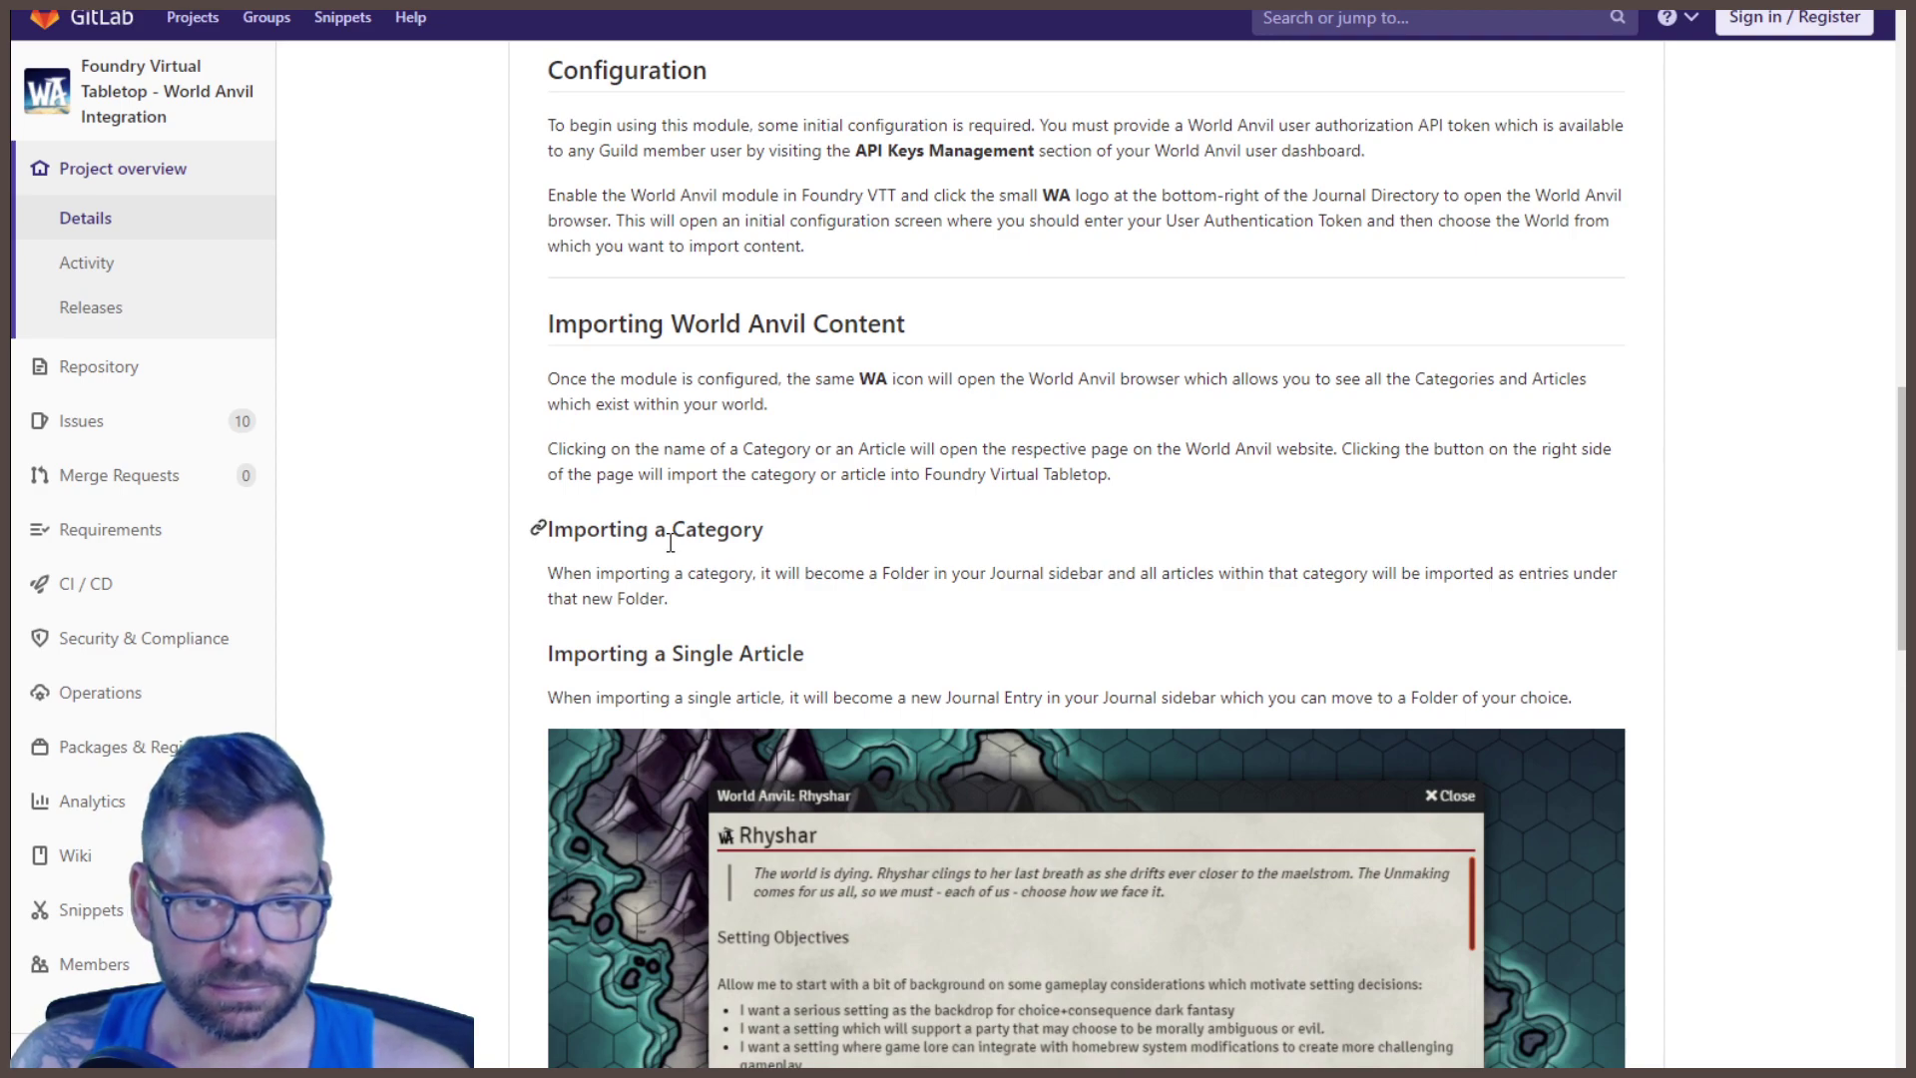
{"action": "scroll", "coordinate": [670, 544], "scroll_direction": "up", "scroll_amount": 3}
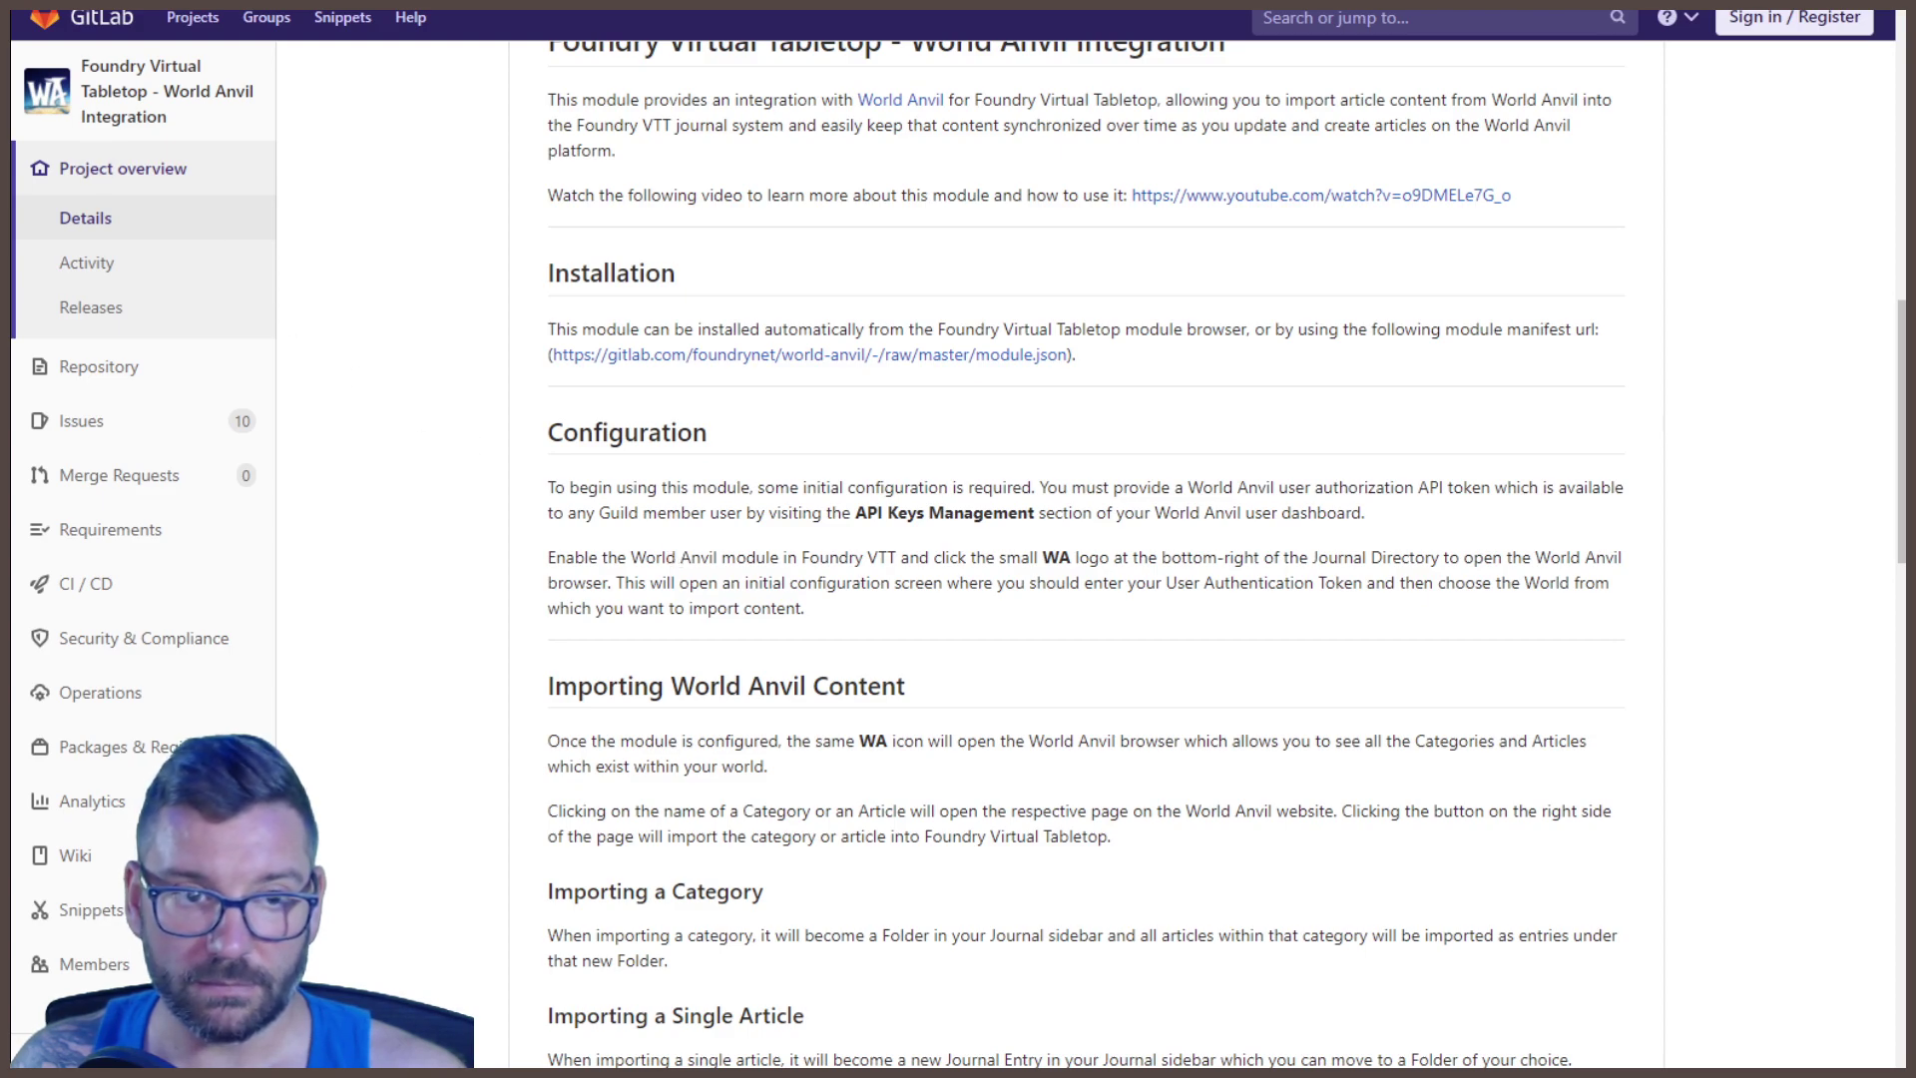
{"action": "key", "text": "alt+Tab"}
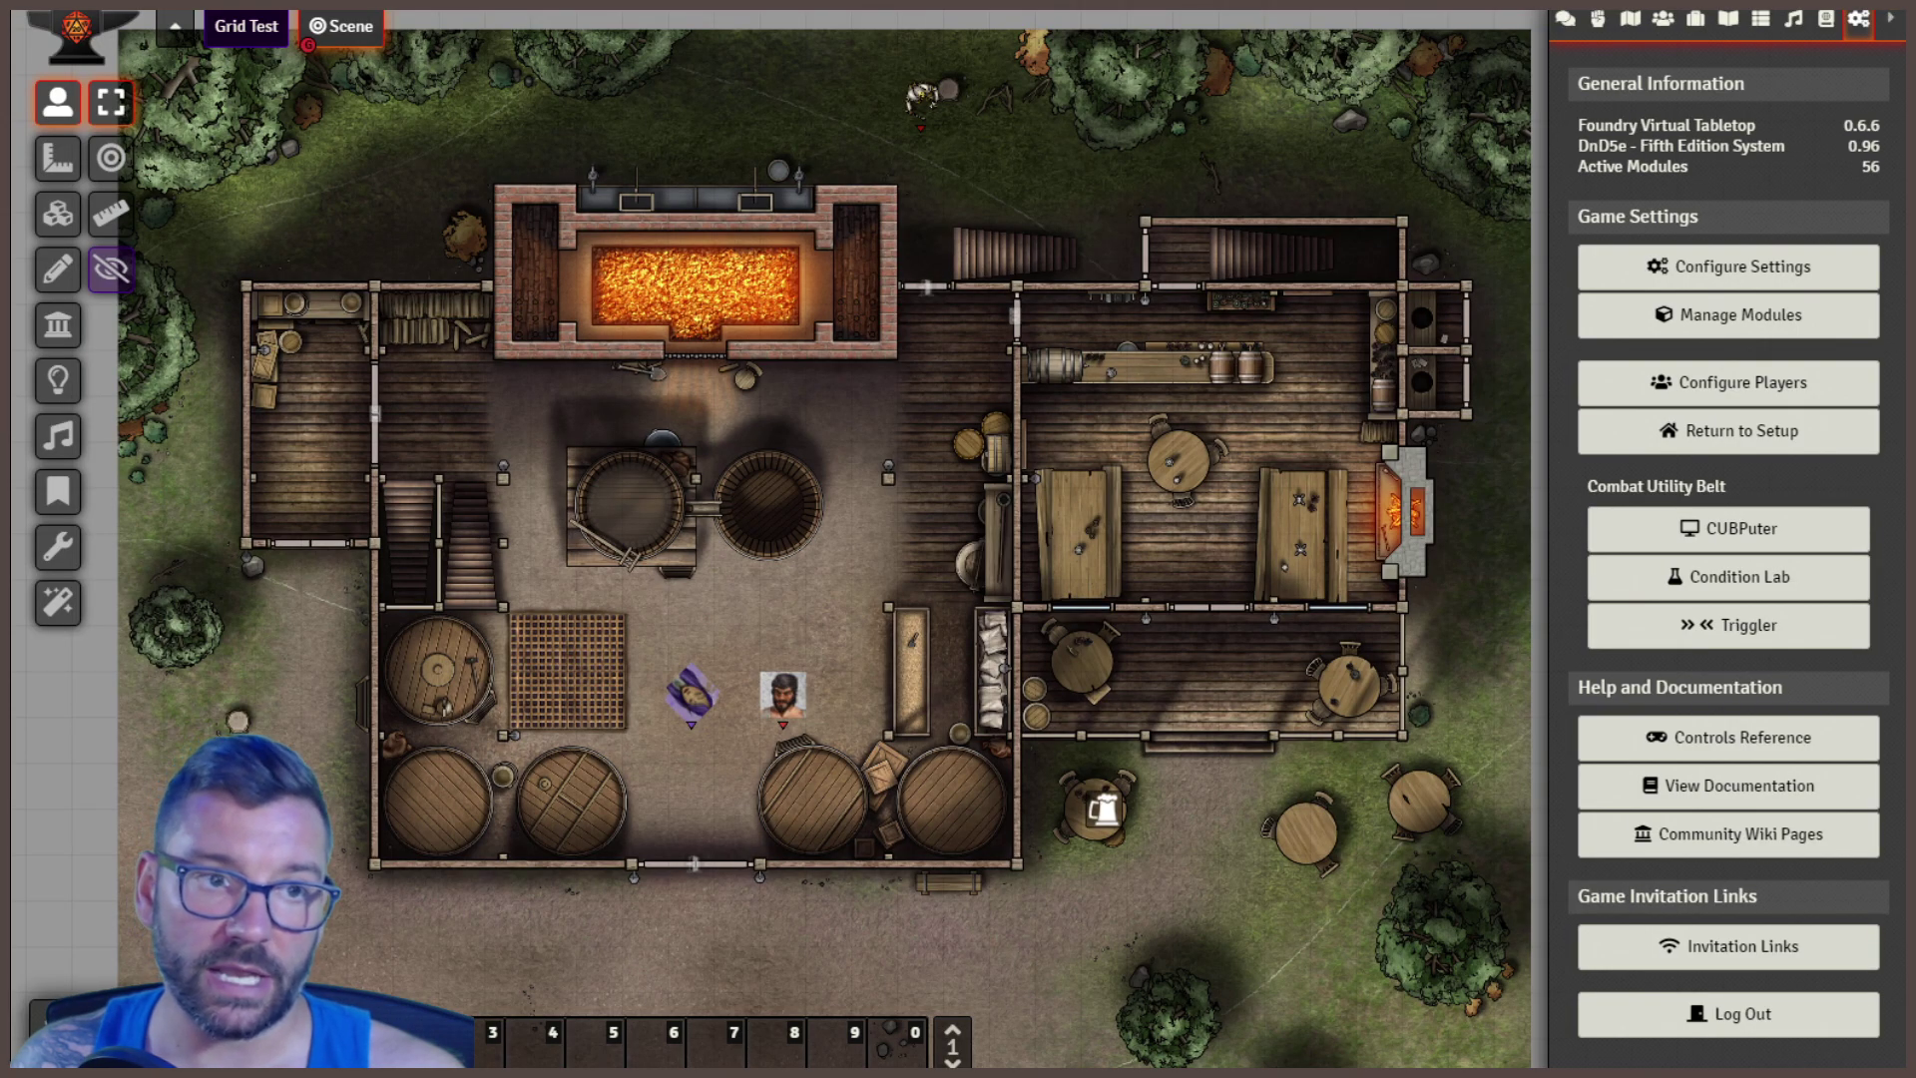